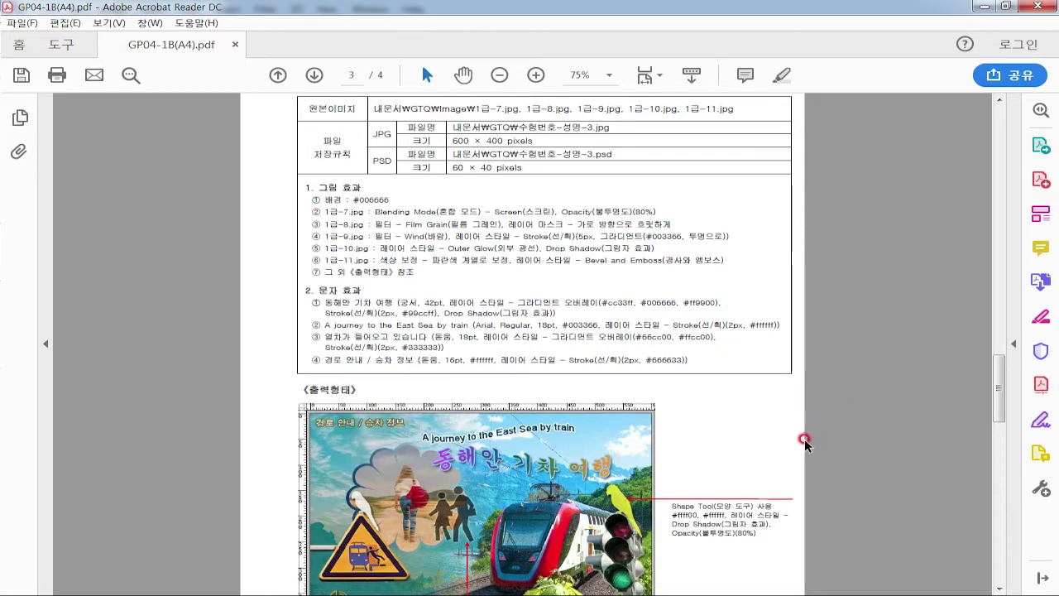
Circle the hikers in the sample output image, then clear the marks
scroll(580, 472, down, 1)
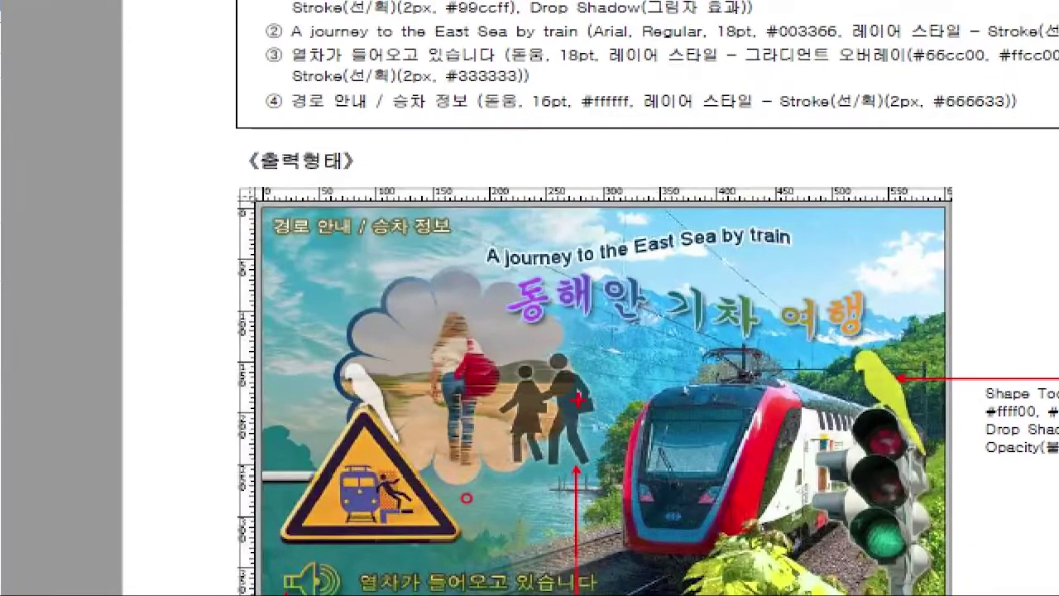
mouse_move(434, 527)
mouse_down()
mouse_move(342, 473)
mouse_move(451, 500)
mouse_up()
drag(429, 278, 488, 171)
mouse_move(405, 295)
mouse_down()
mouse_move(407, 255)
mouse_move(460, 269)
mouse_up()
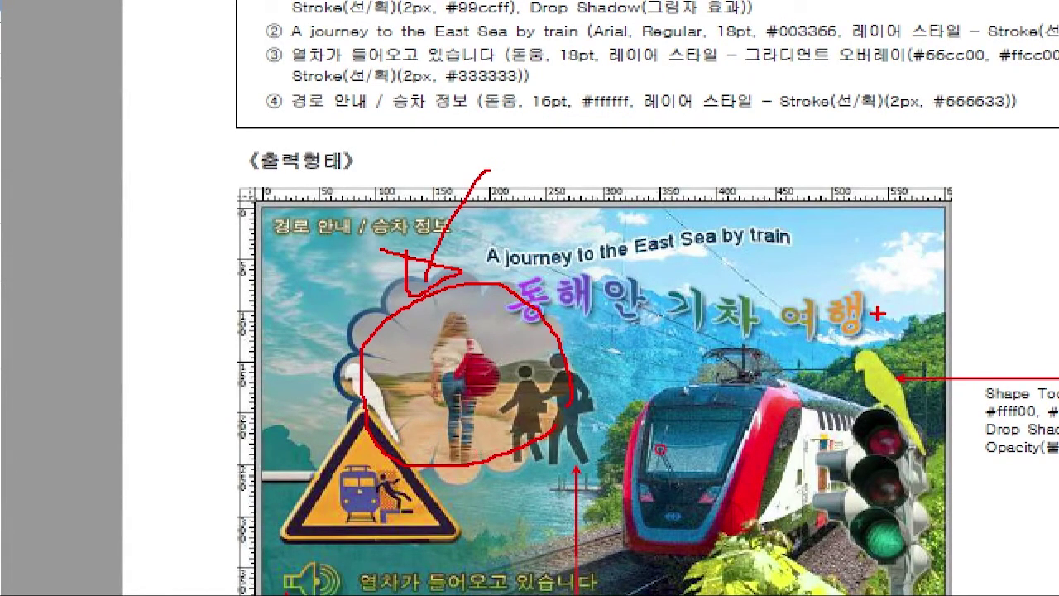
key(Escape)
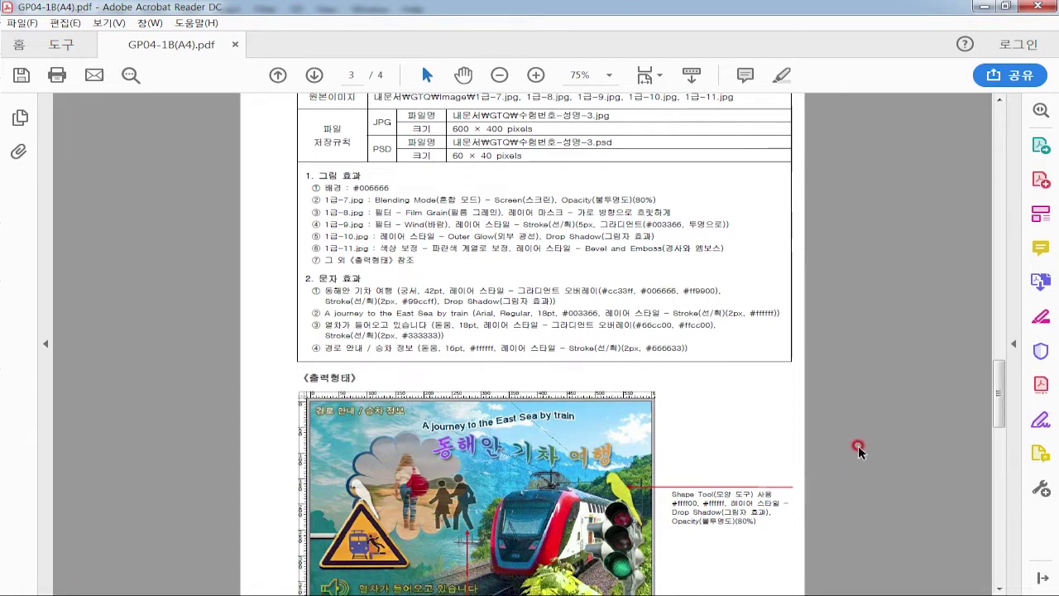
Sketch vertical and horizontal grid lines over the sample image, then clear them
scroll(475, 409, down, 2)
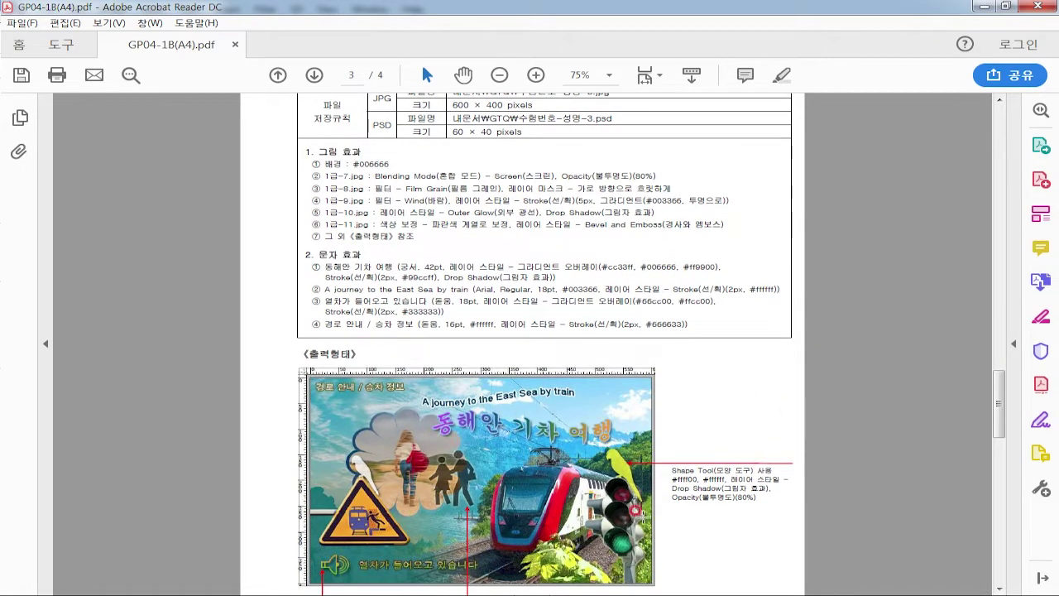
drag(363, 350, 375, 586)
drag(424, 347, 419, 583)
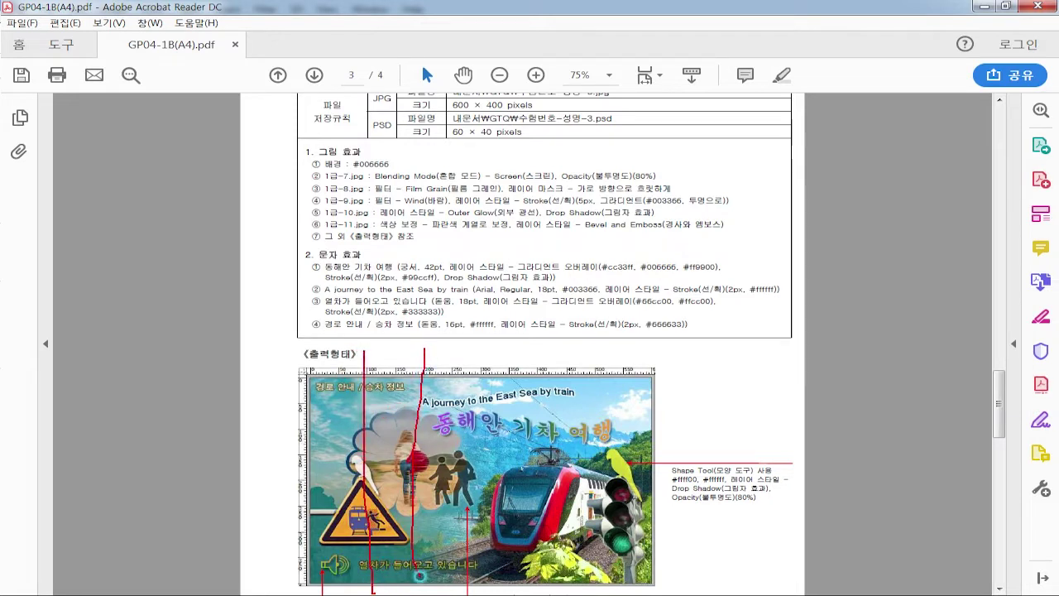
drag(488, 344, 481, 582)
drag(543, 340, 527, 589)
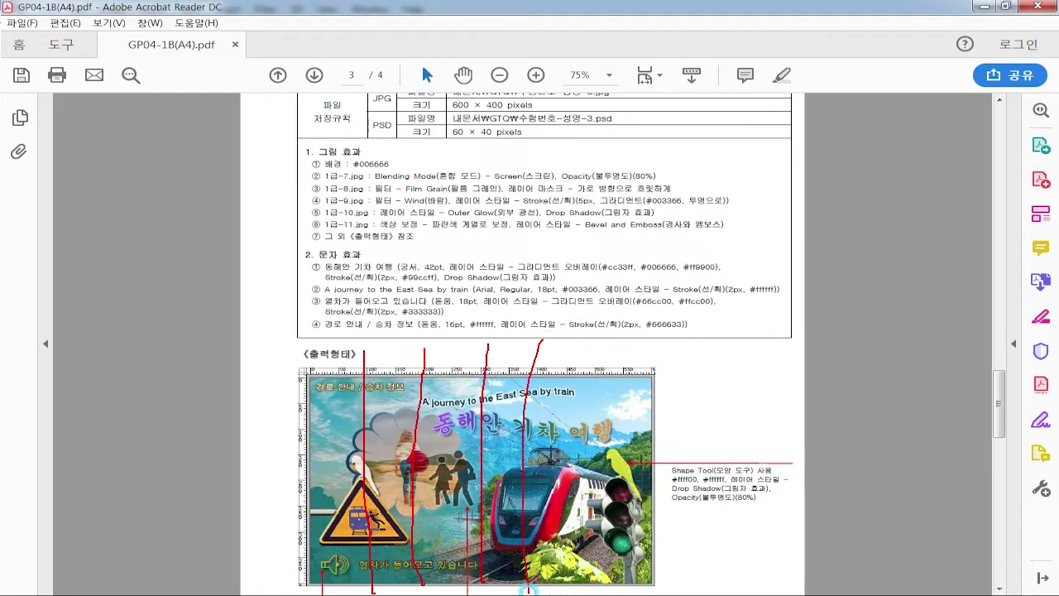
drag(598, 365, 600, 584)
drag(288, 425, 776, 402)
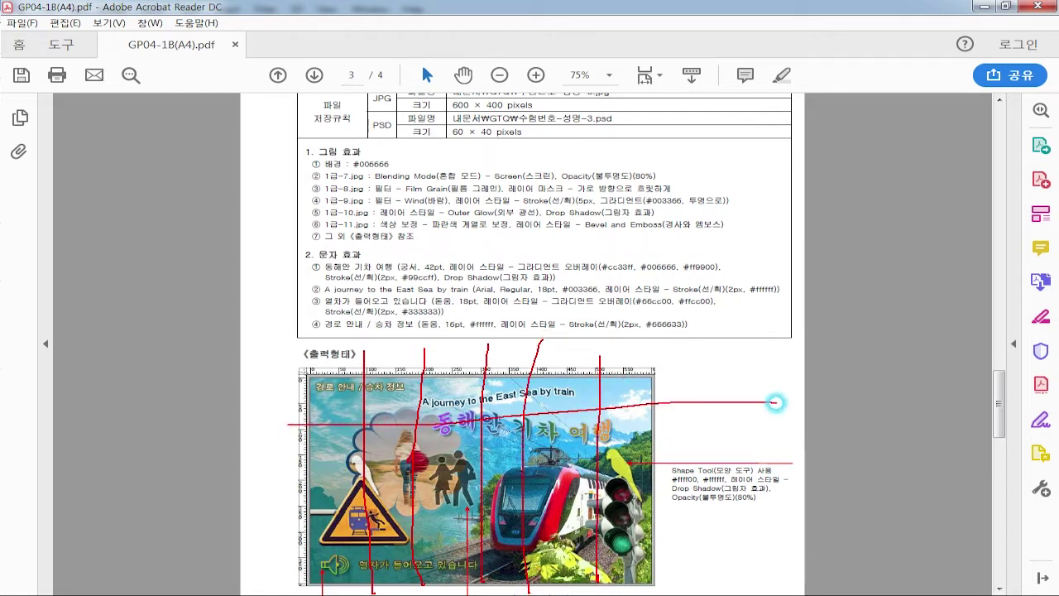
drag(271, 478, 652, 478)
drag(281, 529, 718, 548)
key(e)
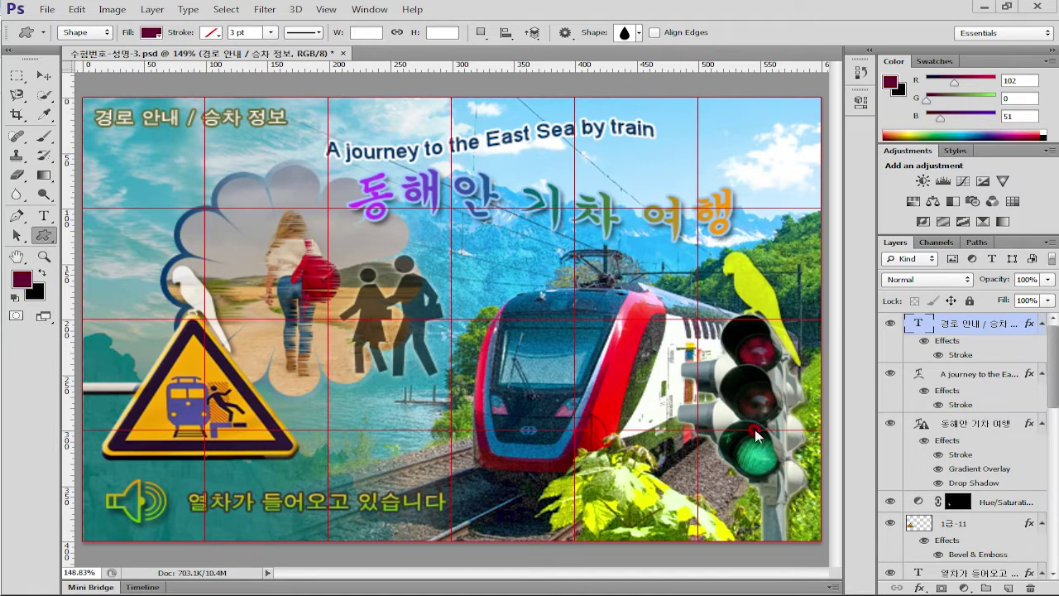
Make a new 600 × 400 pixel document and fit it on screen
click(50, 9)
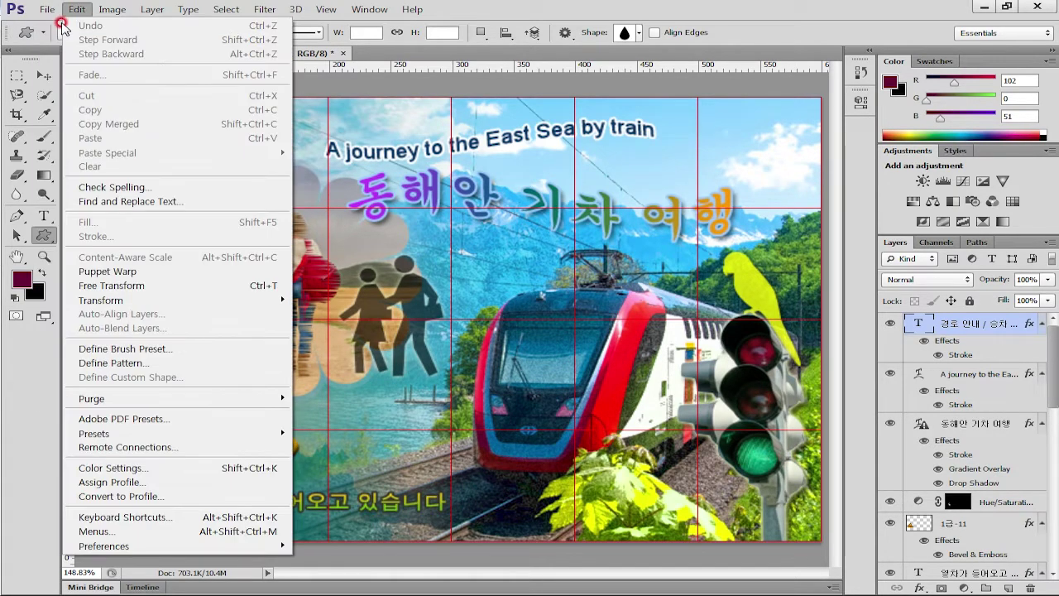
key(Escape)
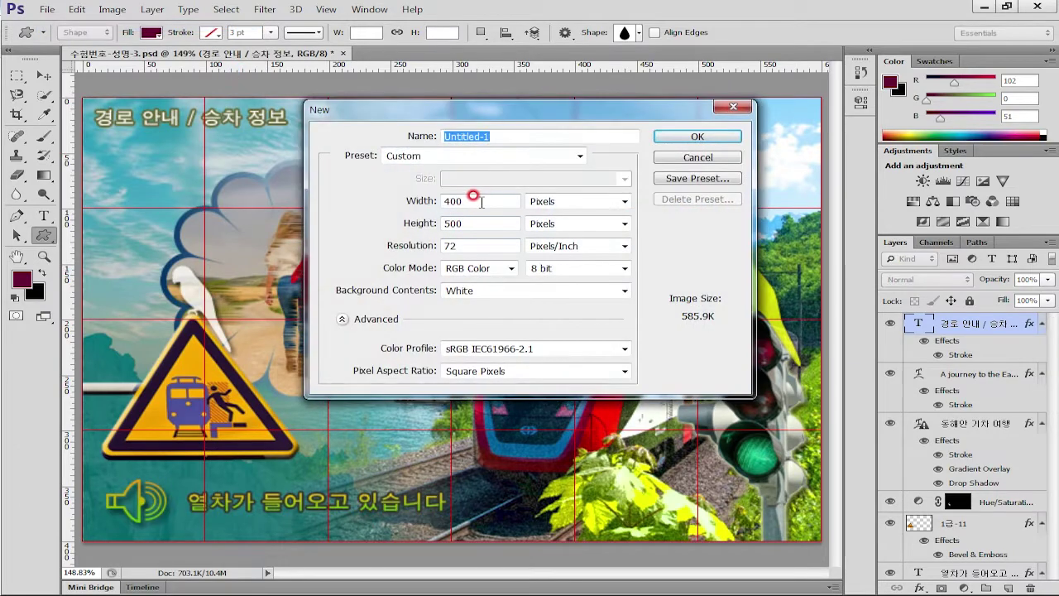
double_click(473, 195)
text(600)
double_click(457, 223)
text(400)
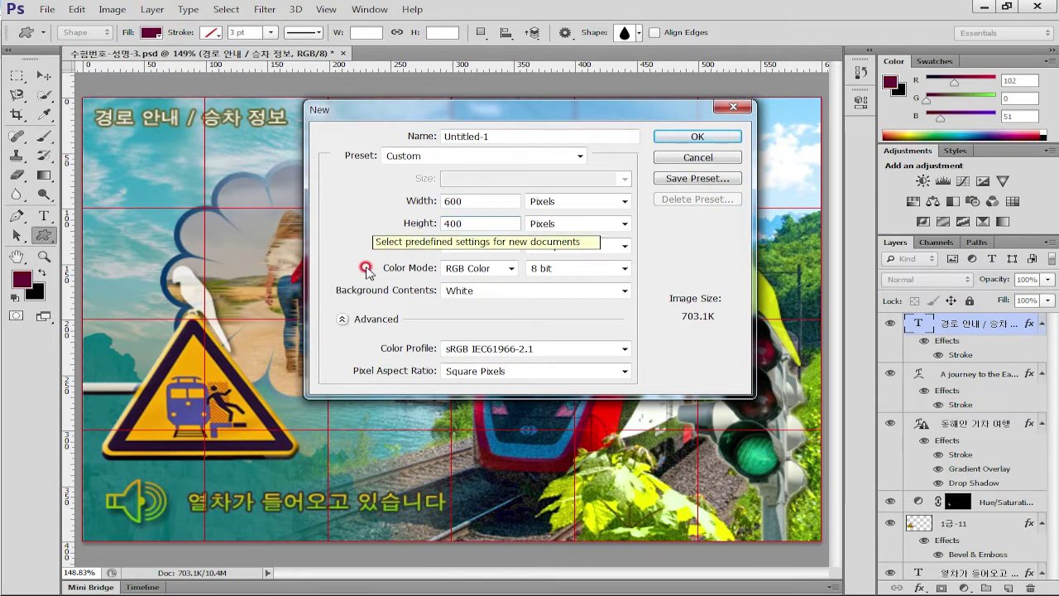
key(ctrl+a)
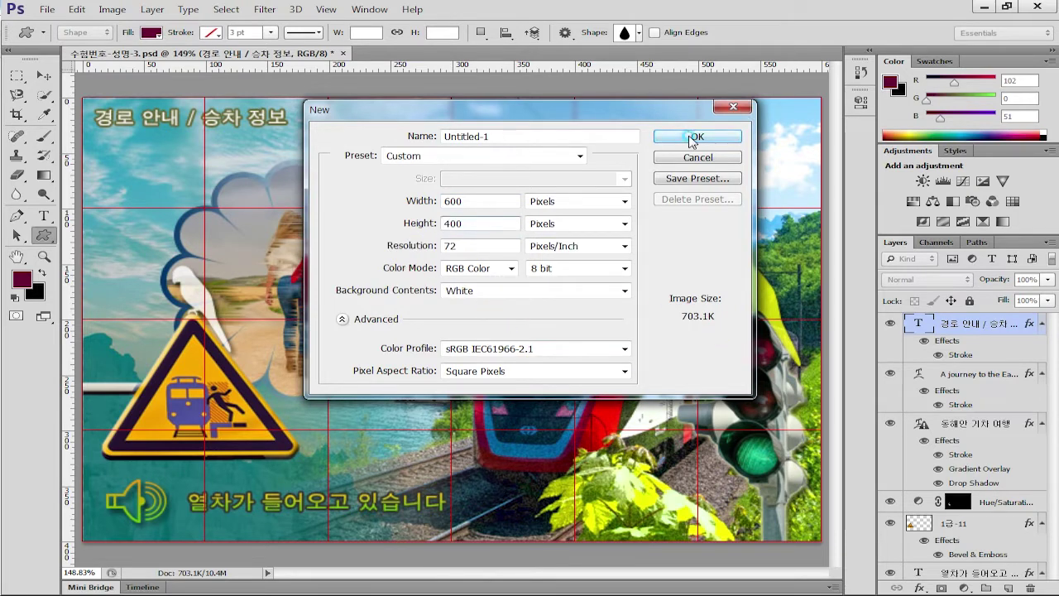
click(692, 136)
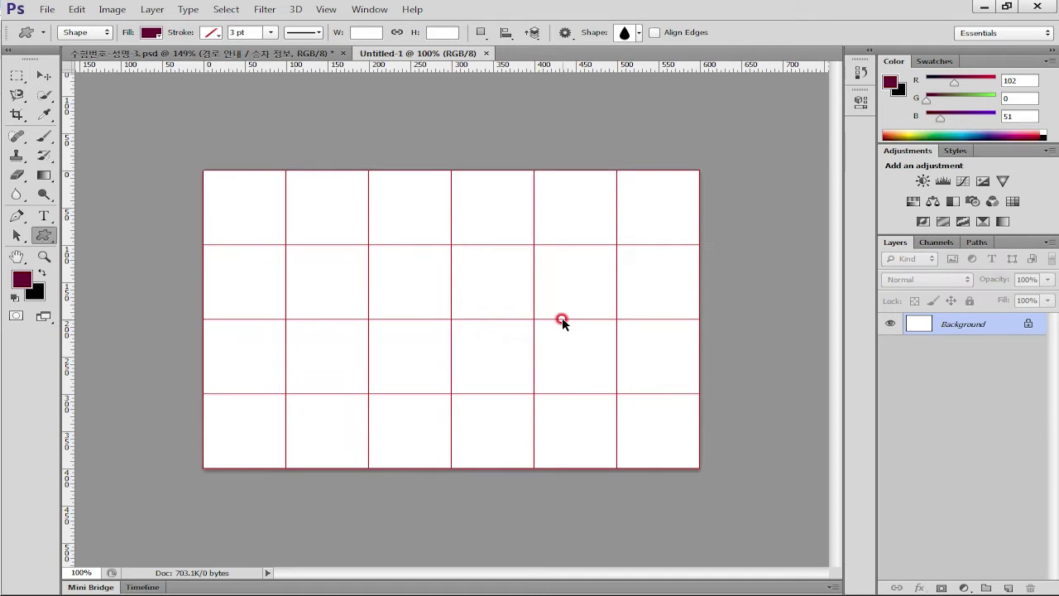
key(ctrl+0)
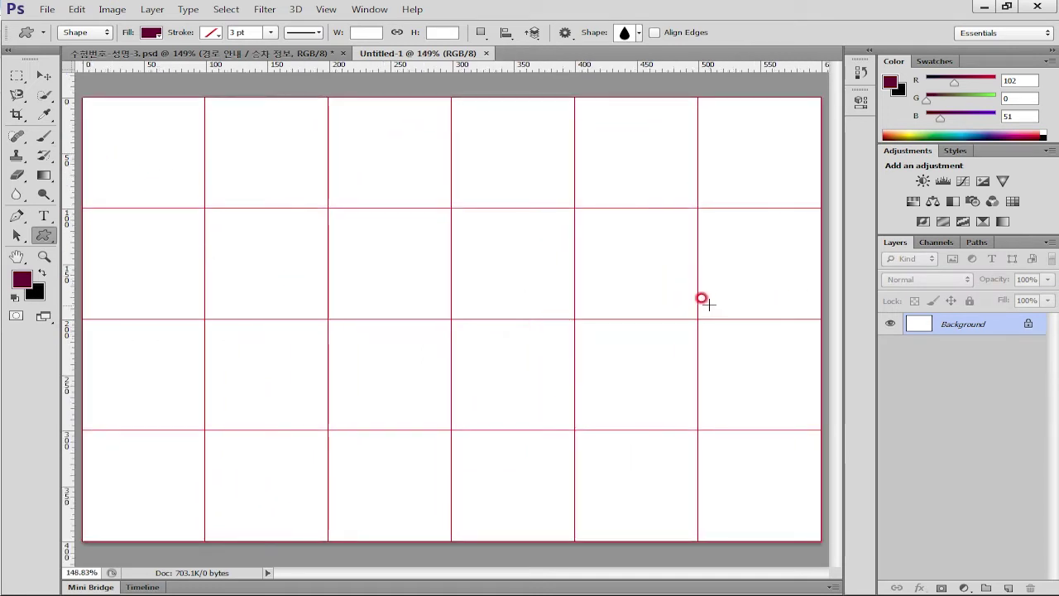
click(74, 10)
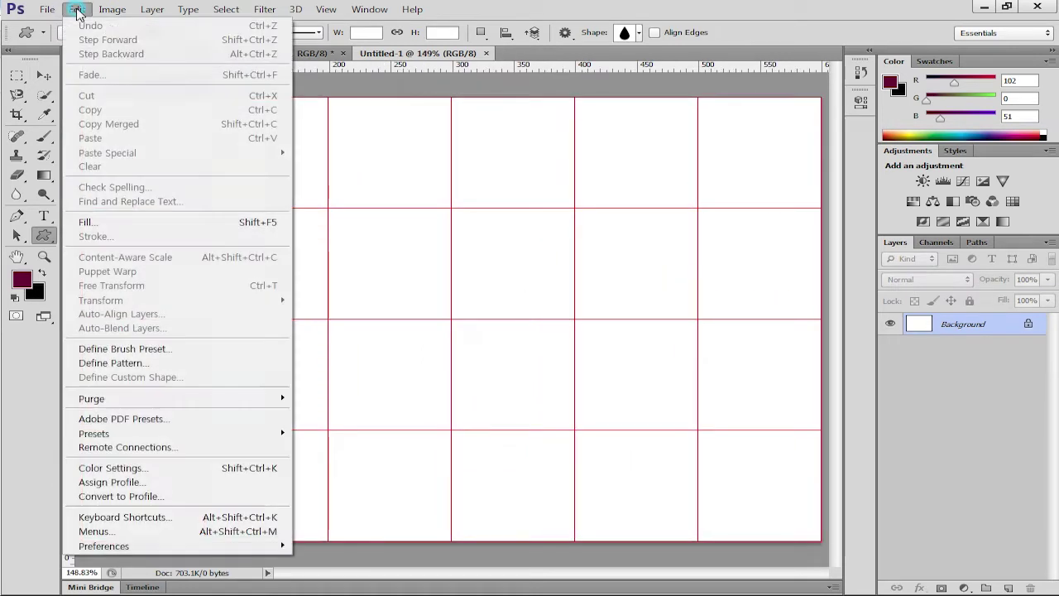
click(147, 548)
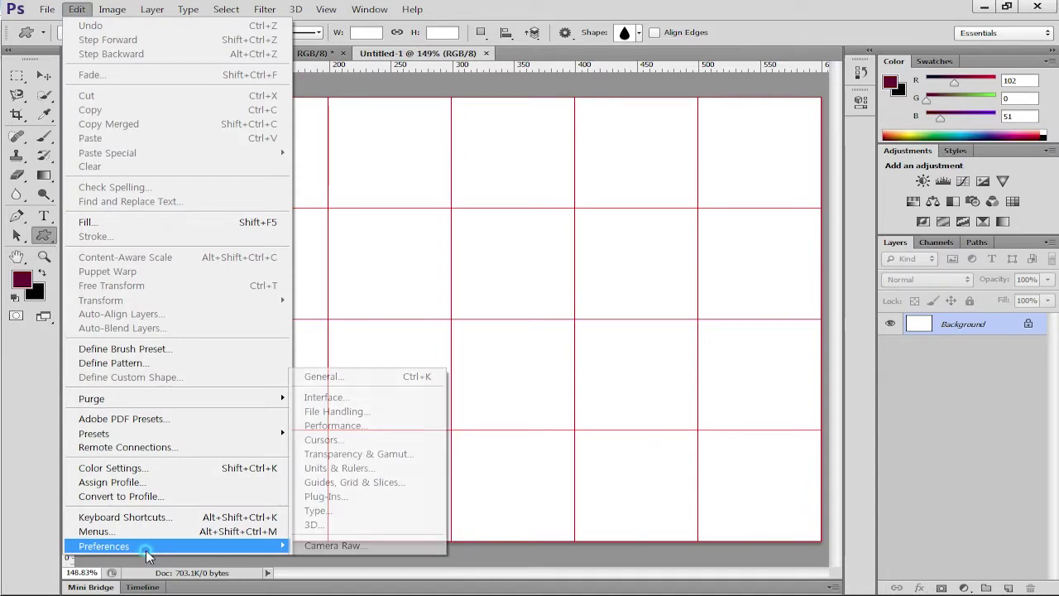
click(400, 484)
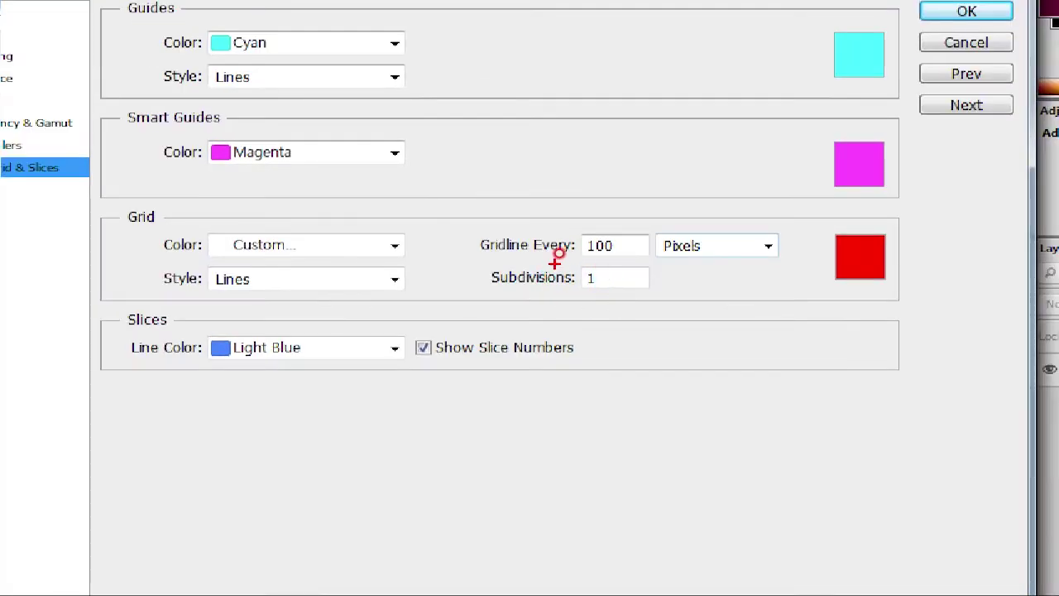
drag(545, 264, 716, 265)
drag(556, 301, 614, 292)
mouse_move(886, 286)
mouse_down()
mouse_move(840, 303)
mouse_move(886, 291)
mouse_up()
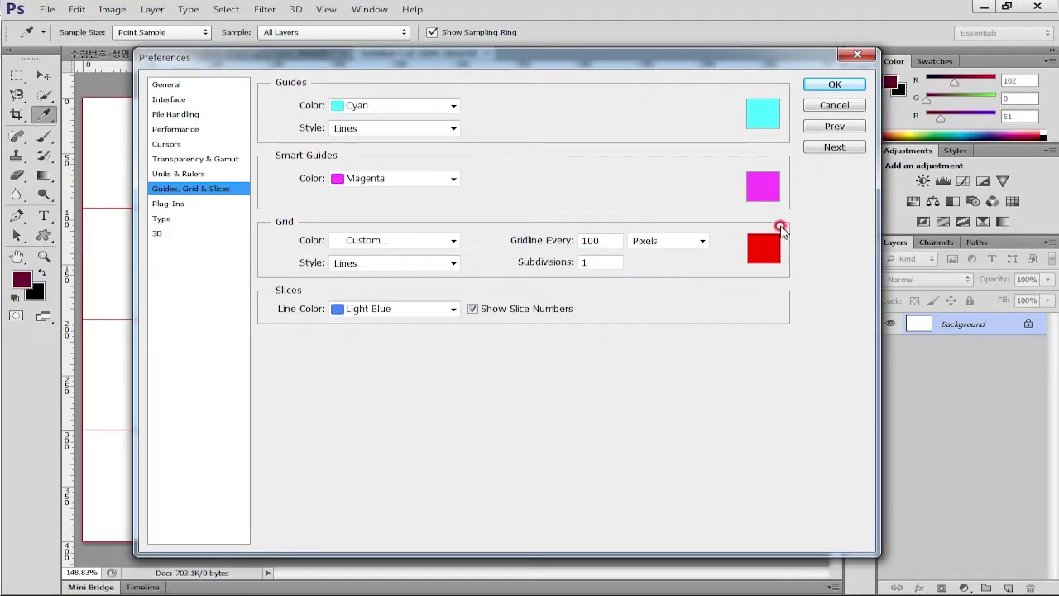
click(843, 86)
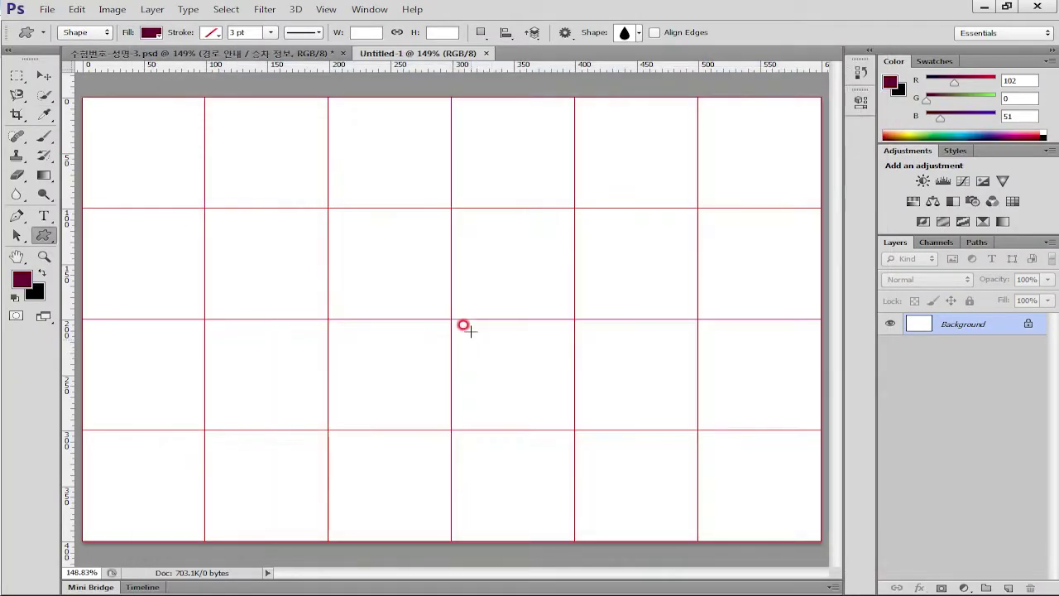
click(334, 12)
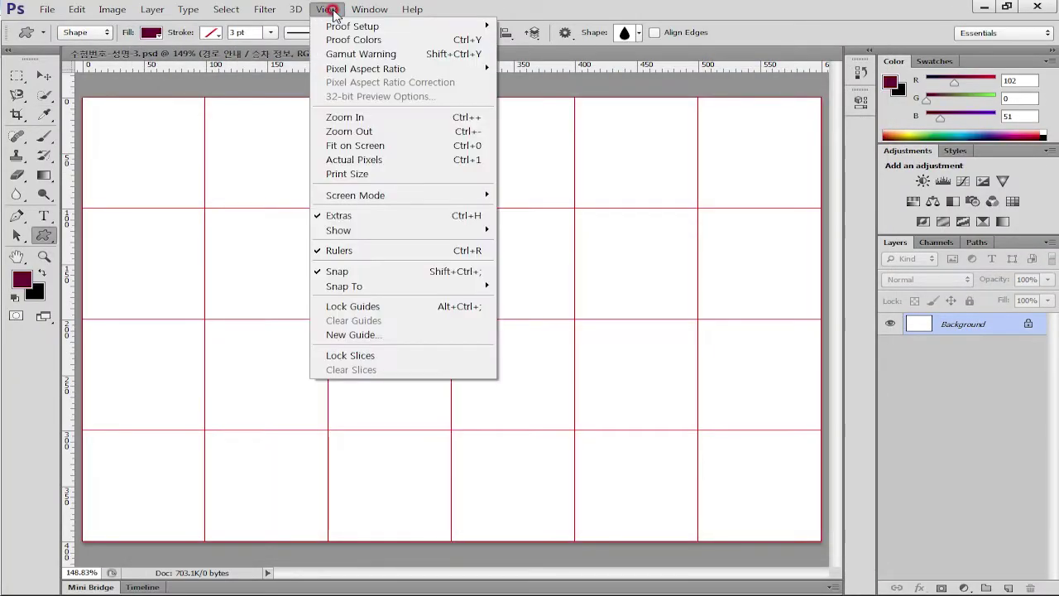
click(352, 233)
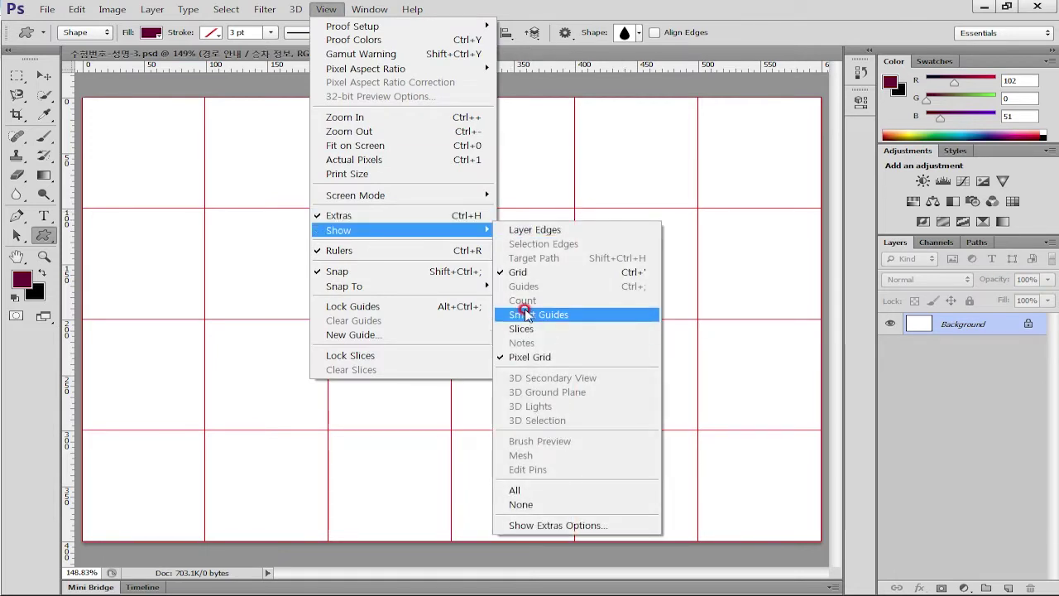
click(520, 271)
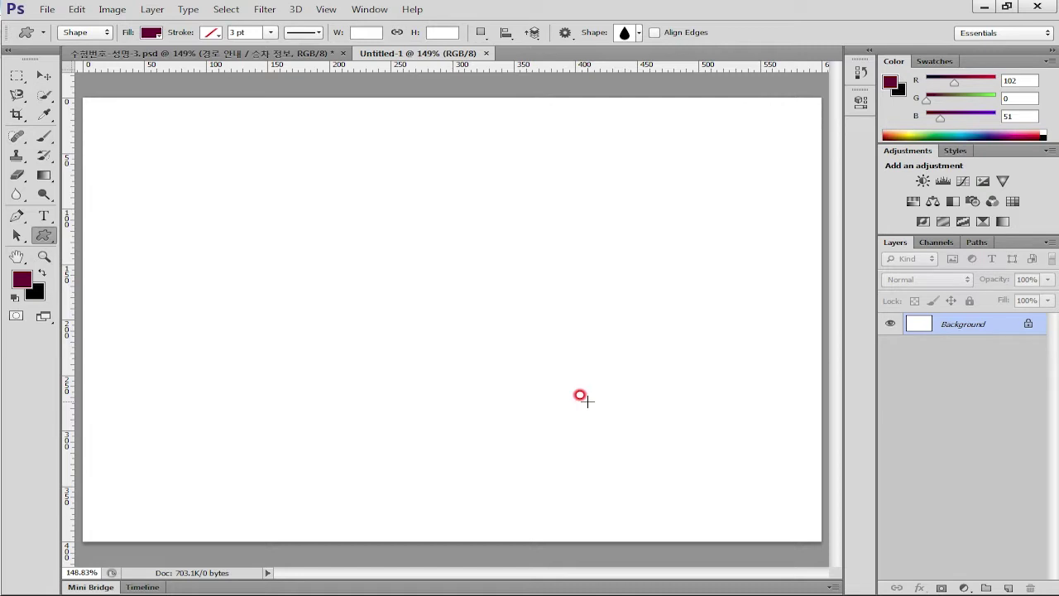
key(ctrl+apostrophe)
key(ctrl+apostrophe)
key(ctrl+apostrophe)
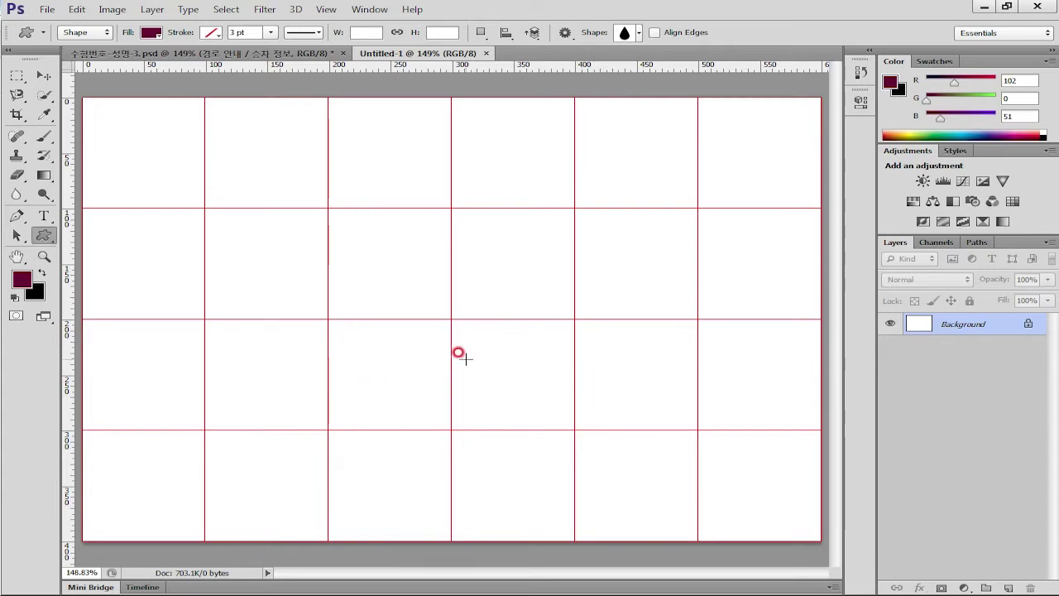
key(alt+Tab)
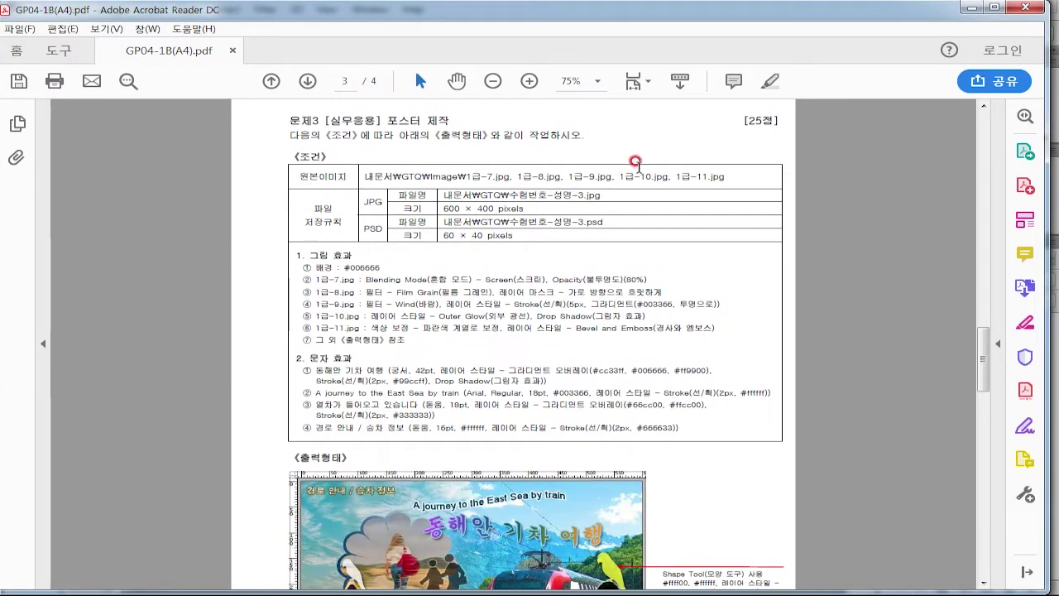
drag(529, 14, 207, 172)
key(alt+Tab)
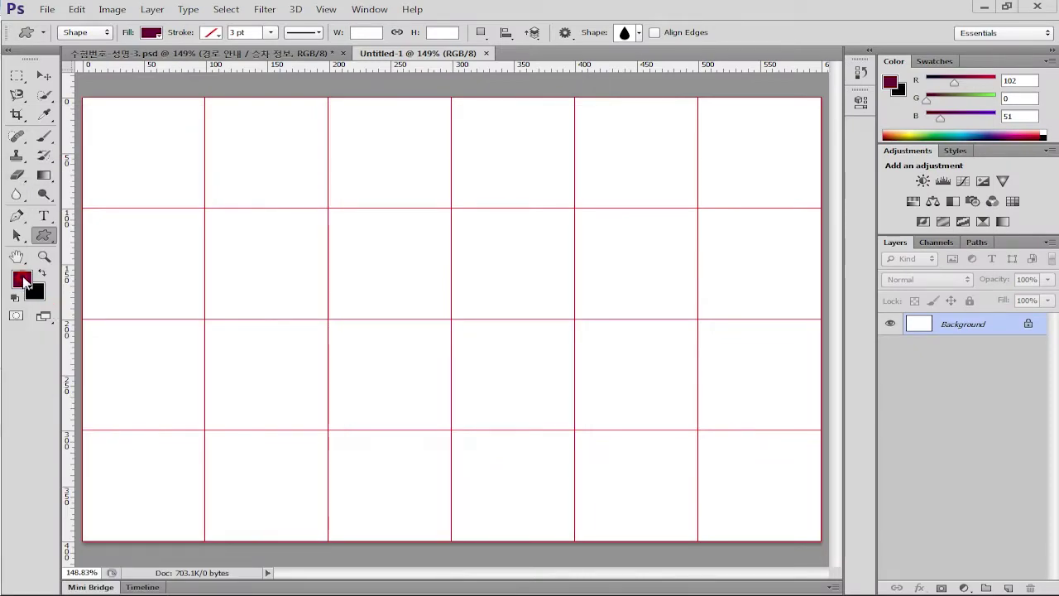
Set the foreground colour to teal 006666 and fill the Background with it
key(i)
click(22, 279)
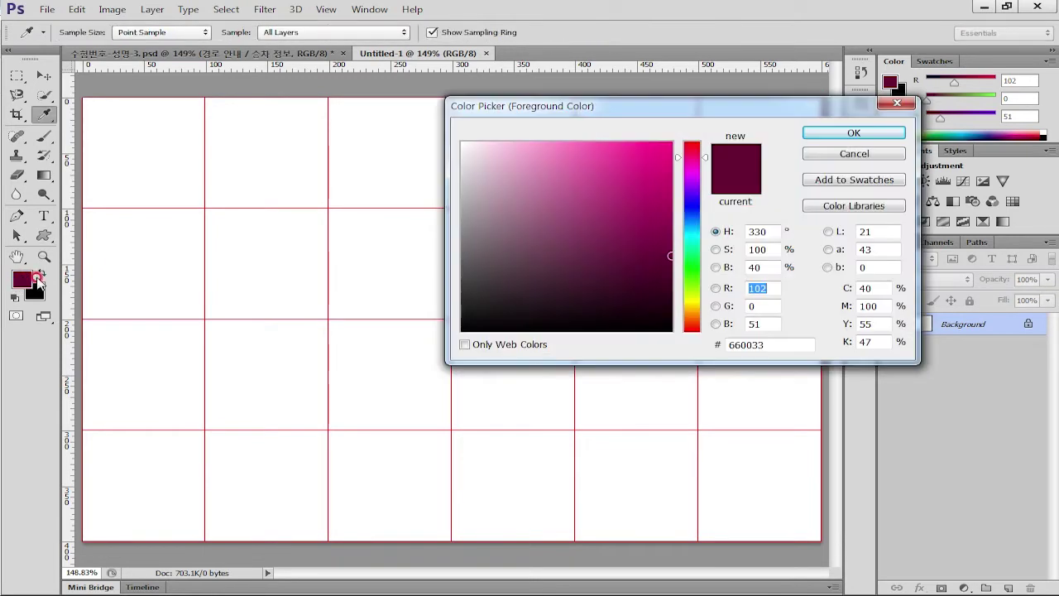
drag(619, 107, 445, 134)
drag(586, 371, 514, 379)
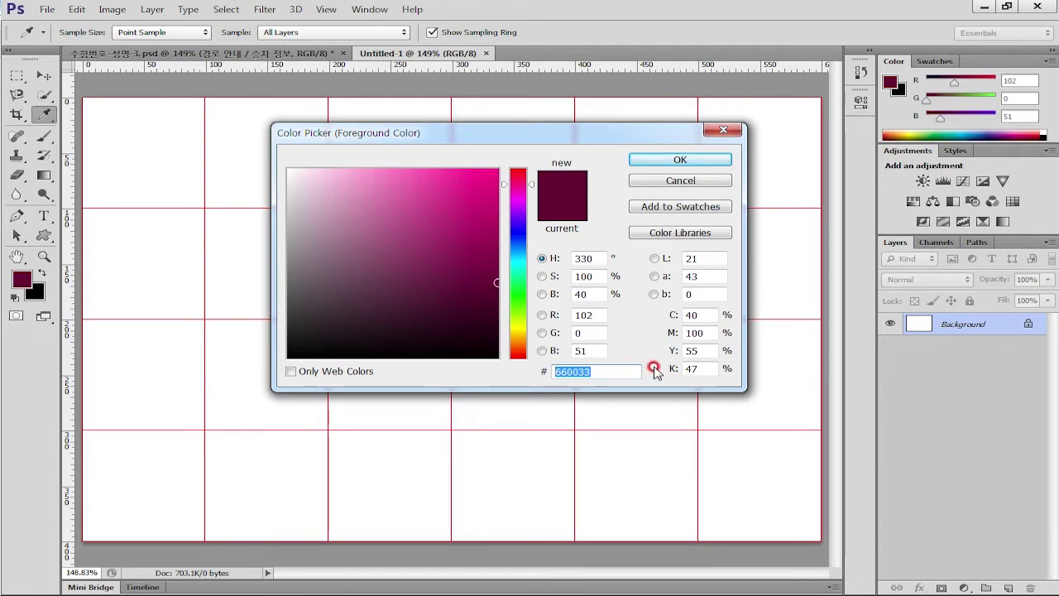
text(0)
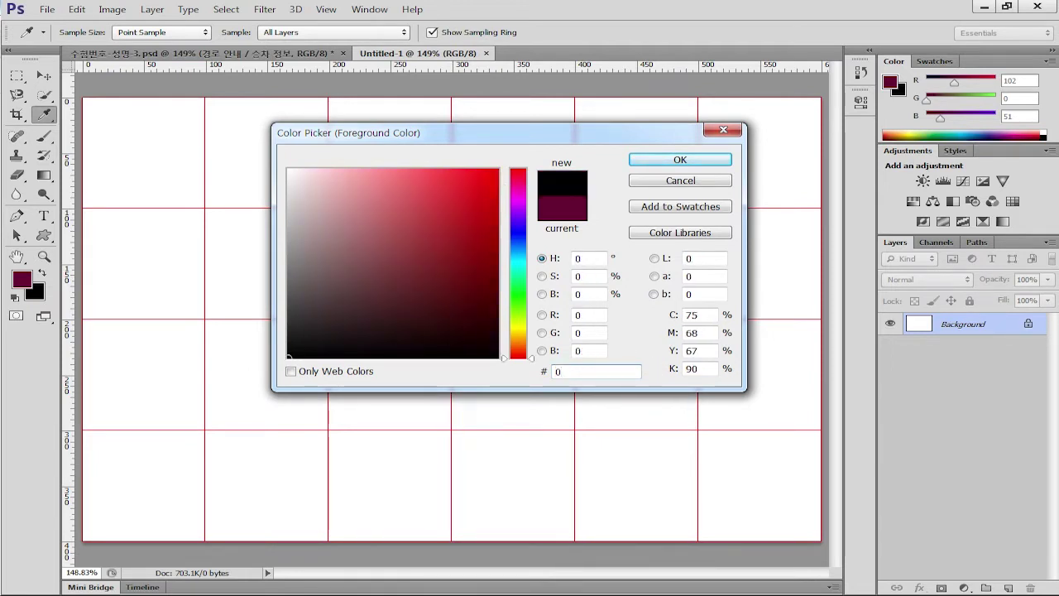
text(66)
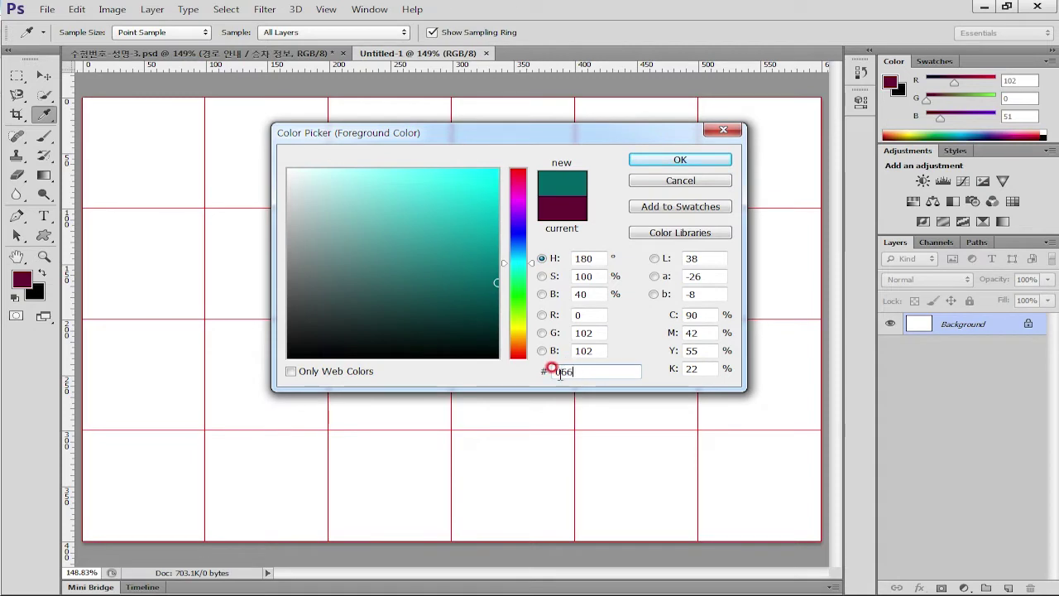
click(681, 160)
key(alt+BackSpace)
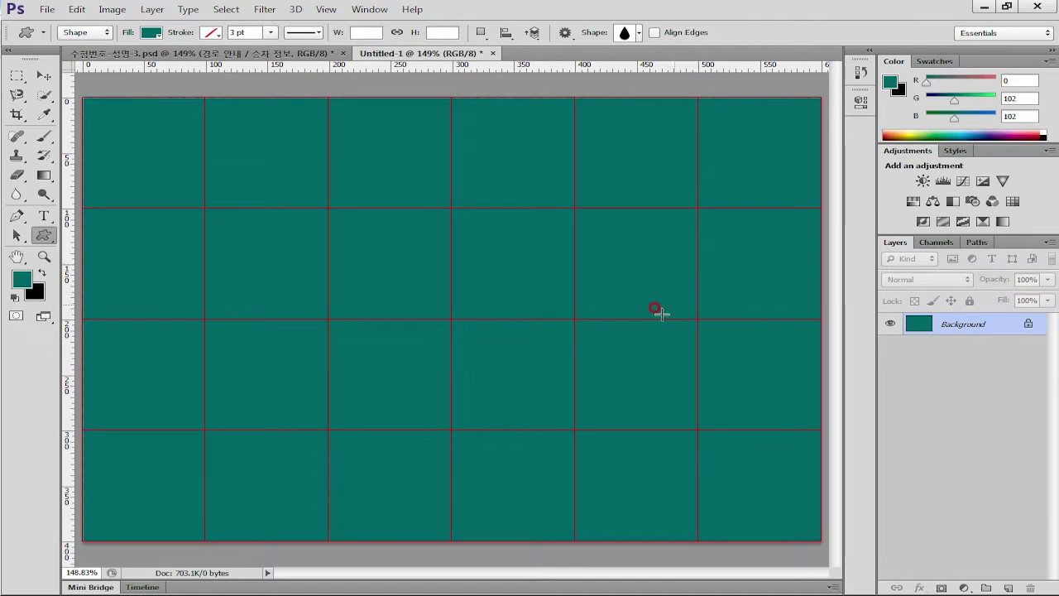
Open the sunset sea photo 1급-7.jpg from the 02_GP04-1B > 소스파일 folder
key(ctrl+o)
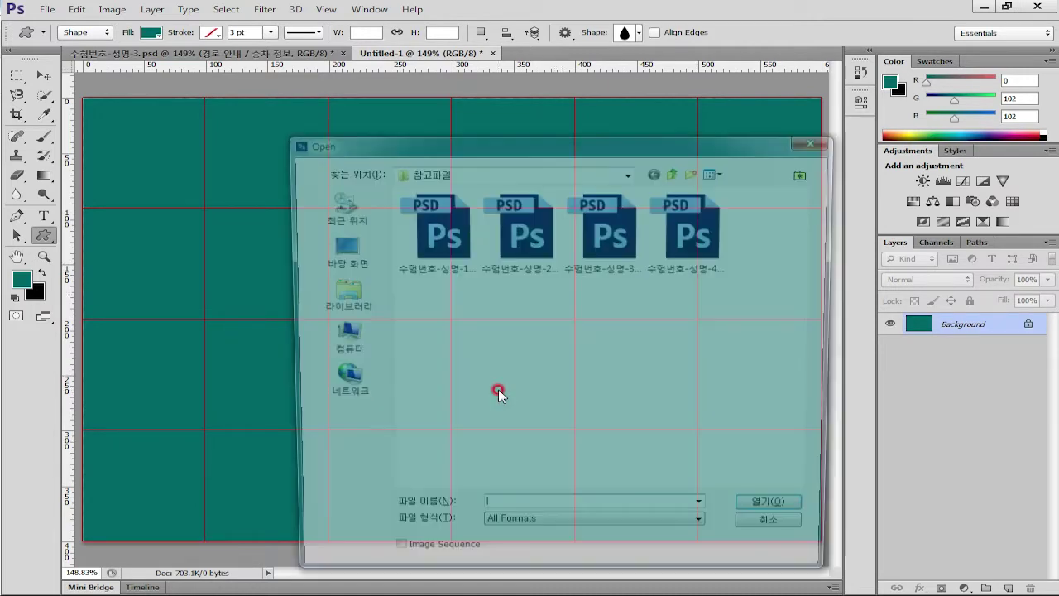
click(577, 172)
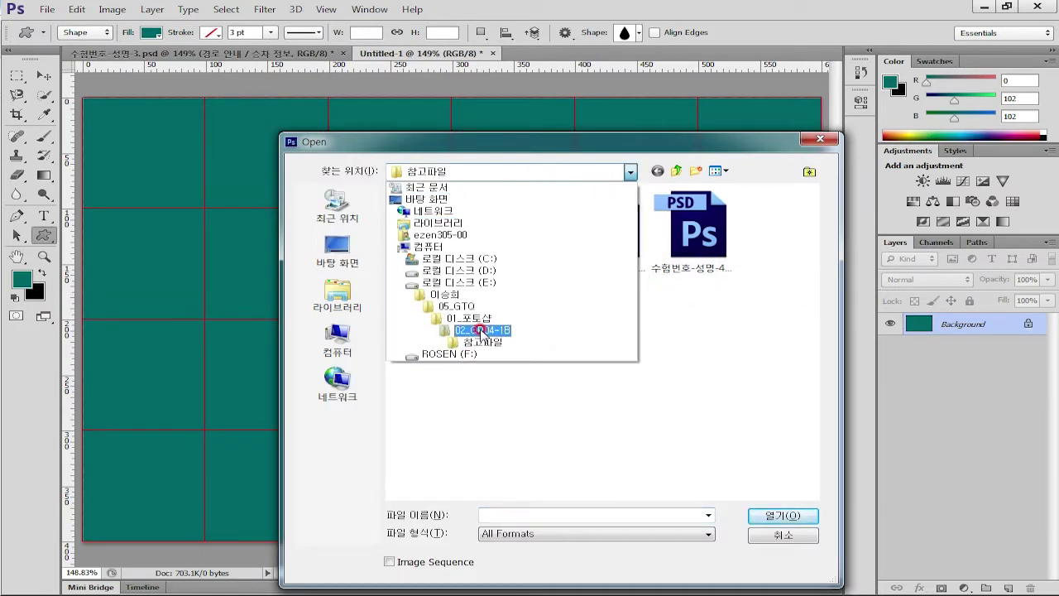
click(482, 331)
click(429, 223)
double_click(428, 224)
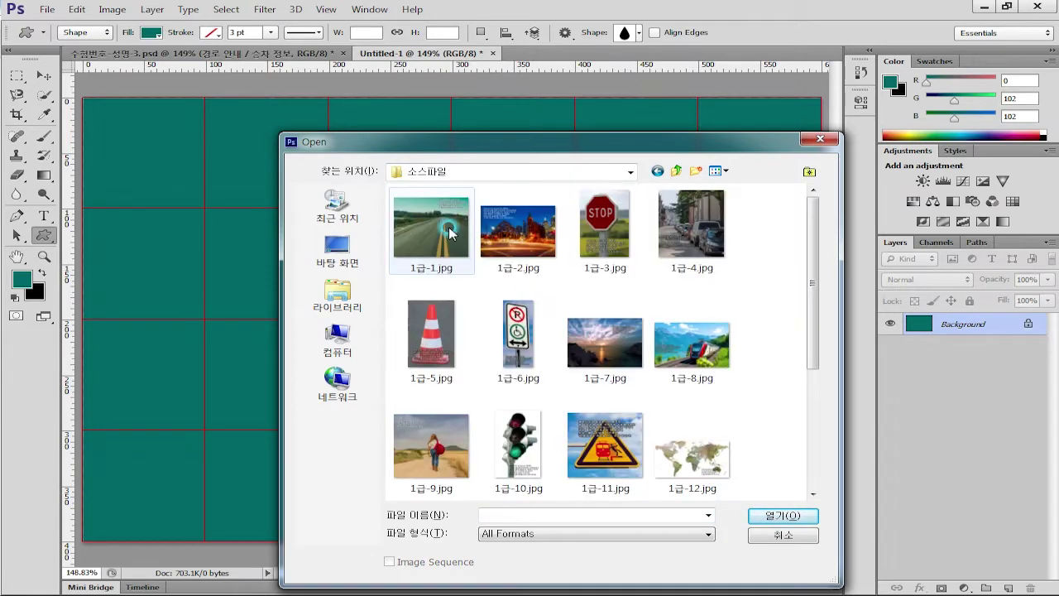
click(610, 352)
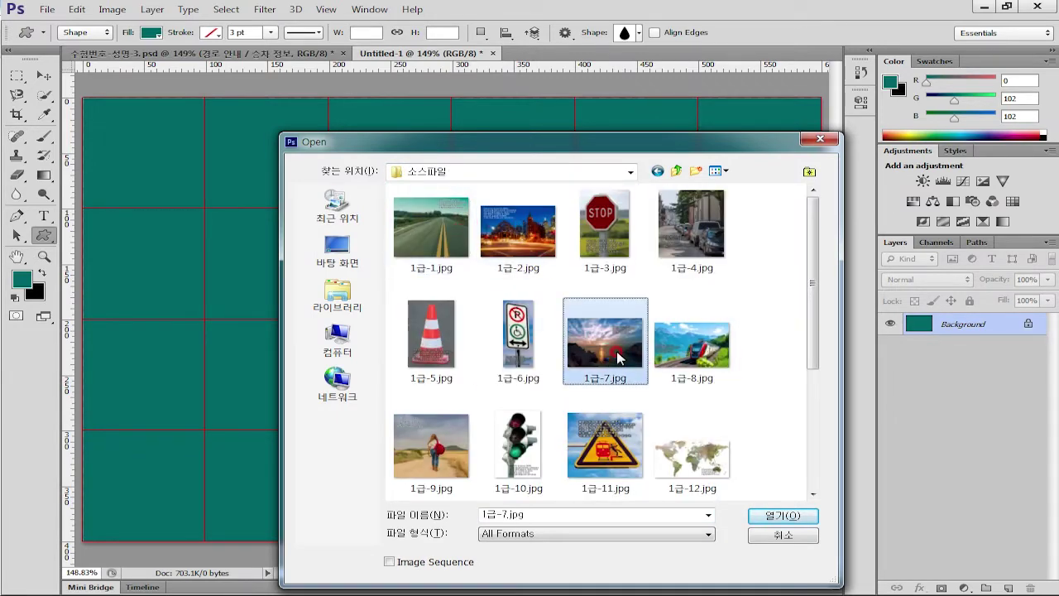
double_click(617, 356)
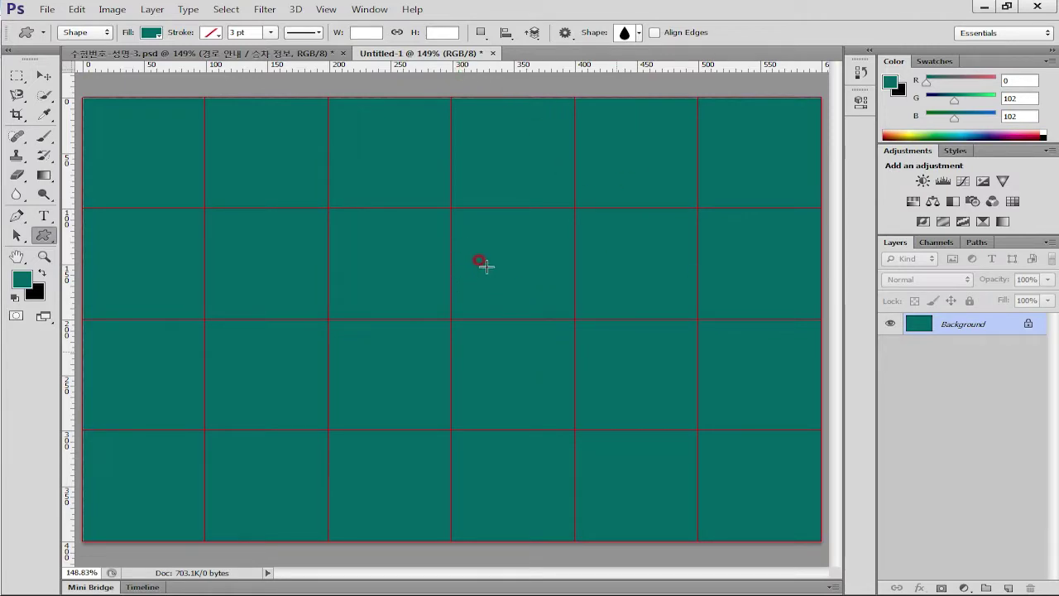
key(ctrl+o)
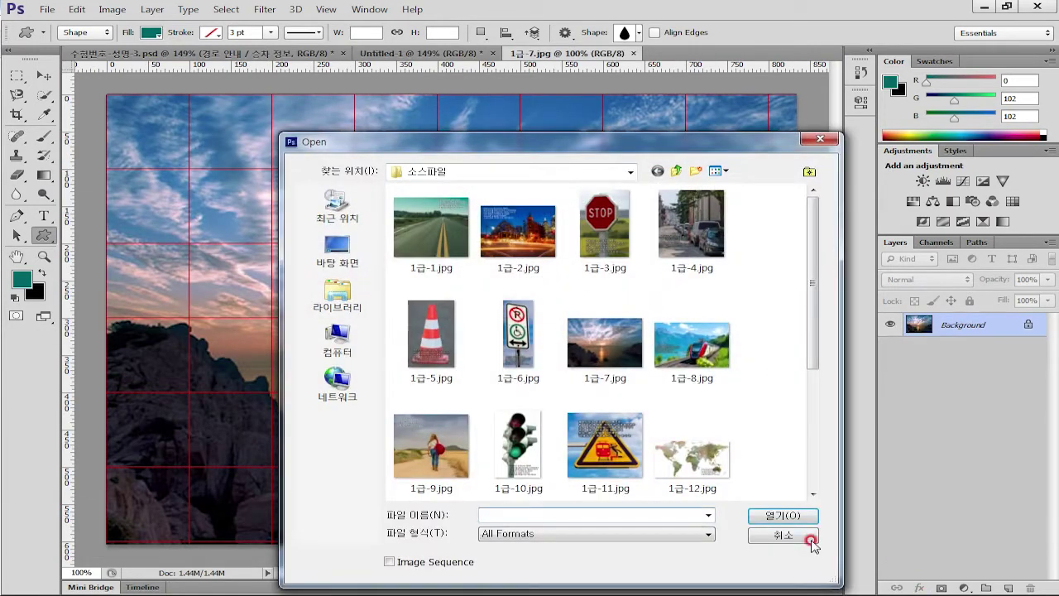
key(Escape)
Copy the whole photo into the poster and scale it down to about 72.5% to fit
key(ctrl+a)
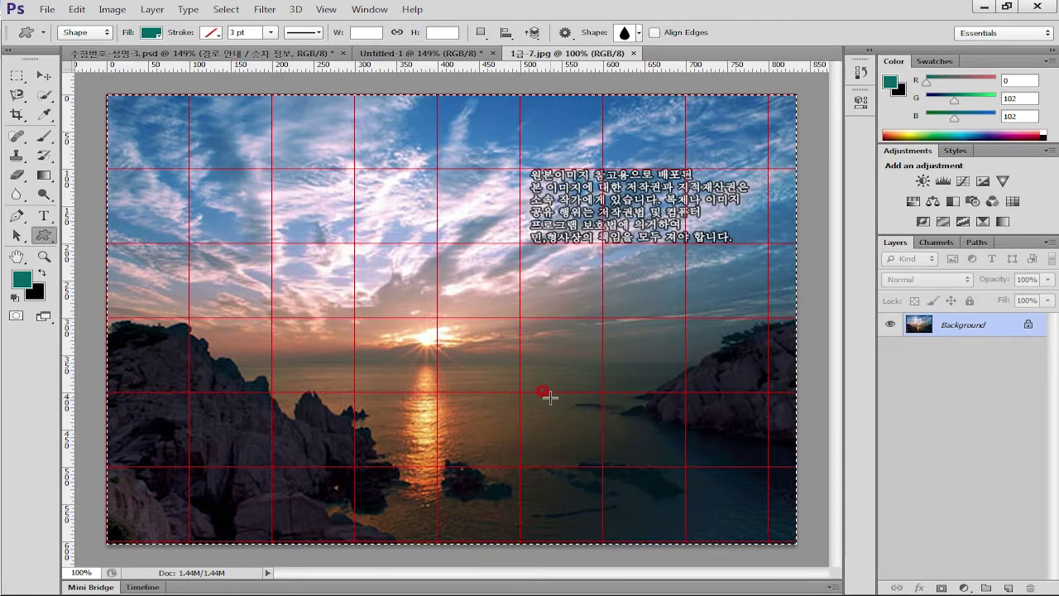
key(ctrl+Tab)
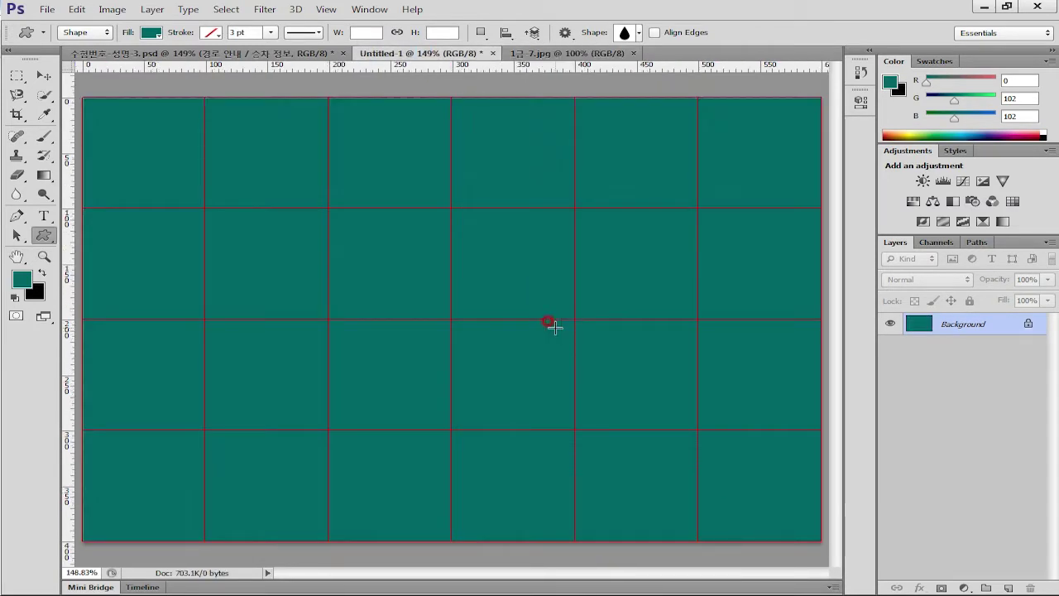
key(ctrl+v)
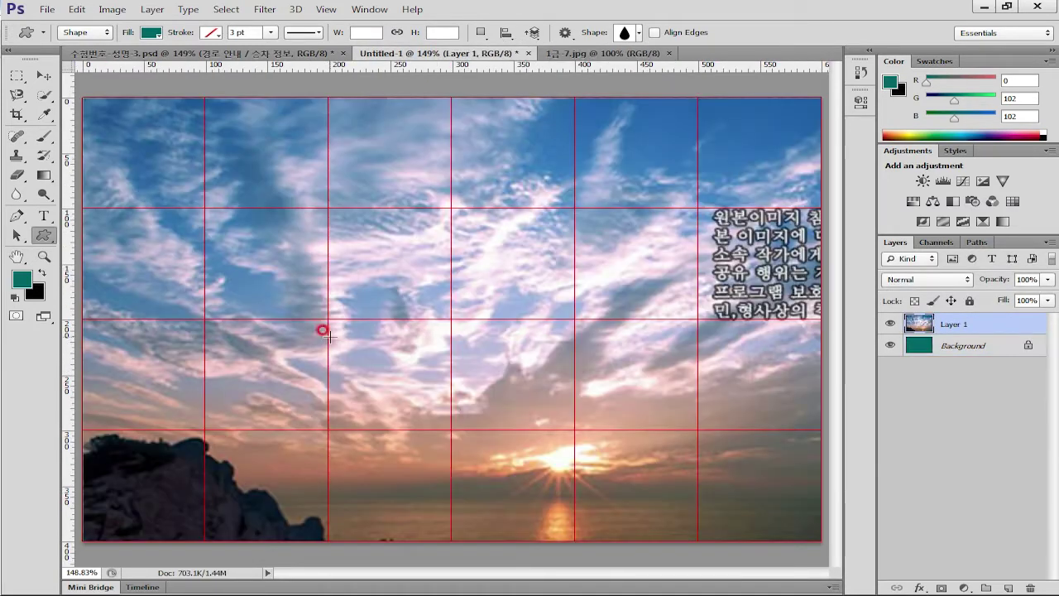
key(ctrl+t)
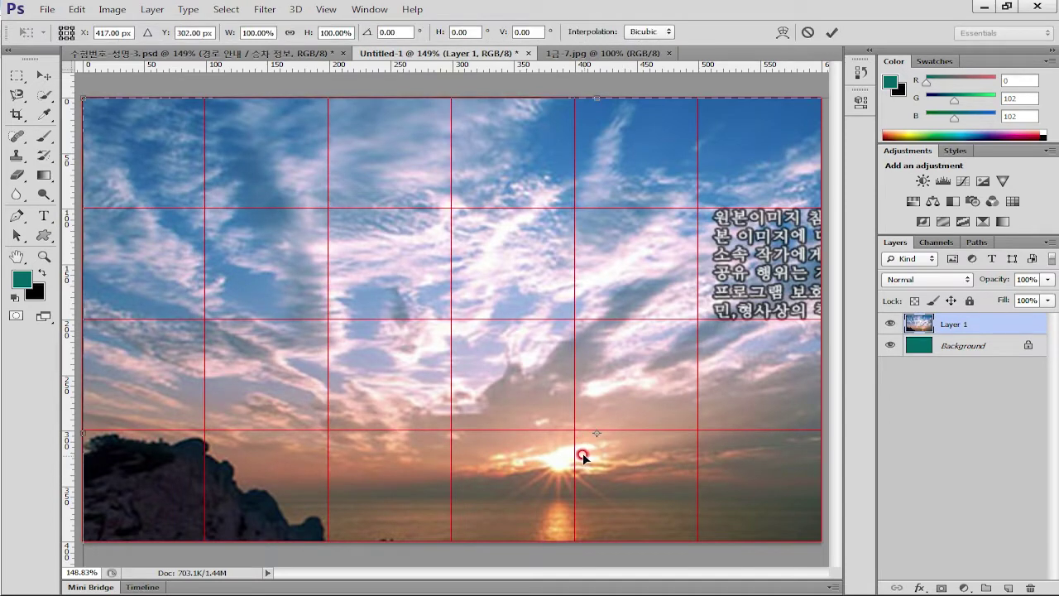
key(ctrl+0)
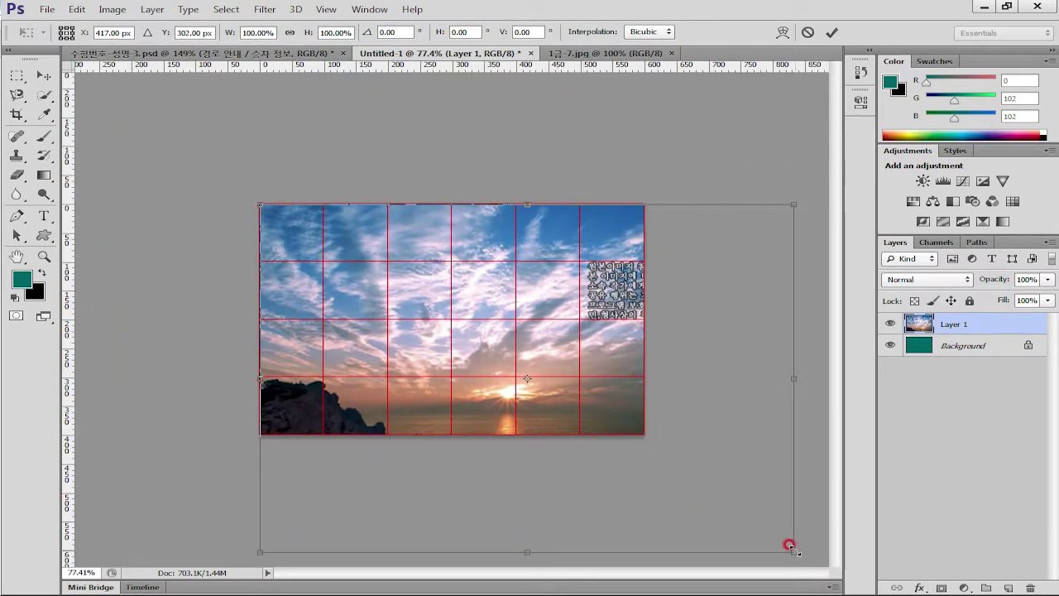
drag(790, 547, 650, 442)
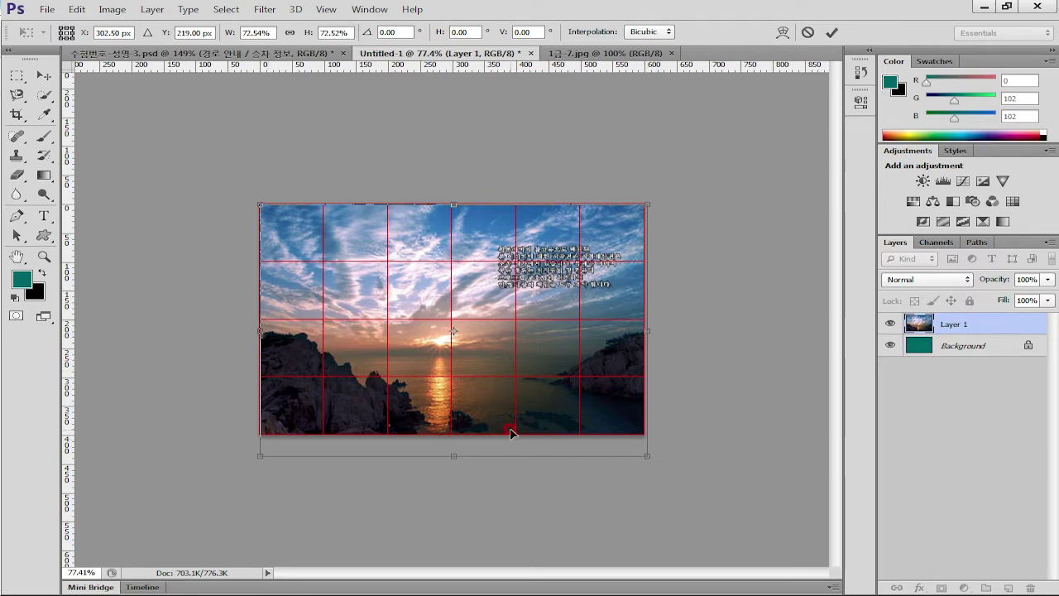
key(Return)
key(u)
scroll(725, 473, up, 3)
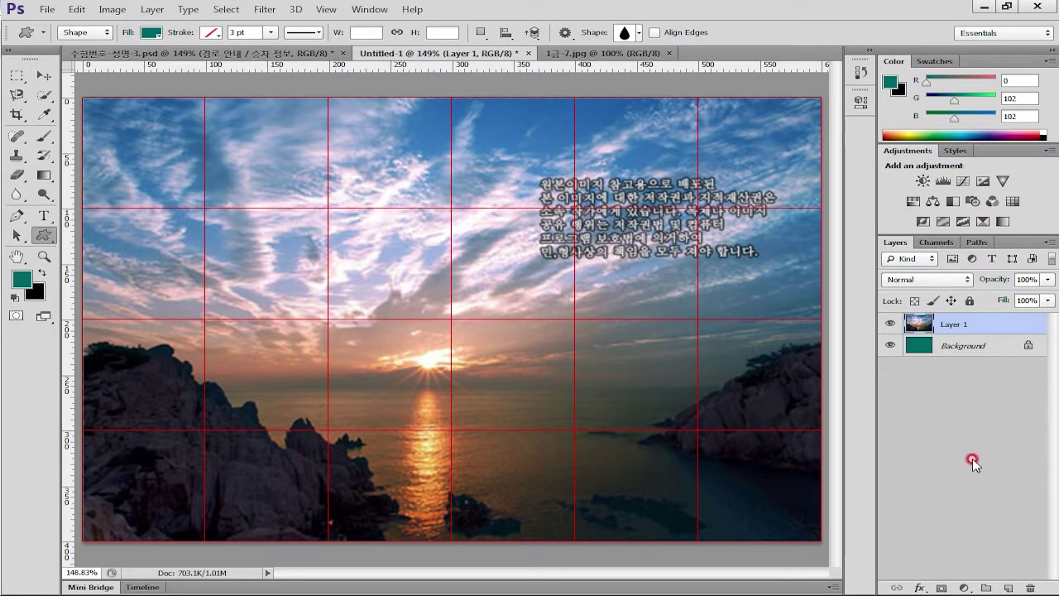
Set Layer 1's blend mode to Screen with 80% opacity
click(926, 279)
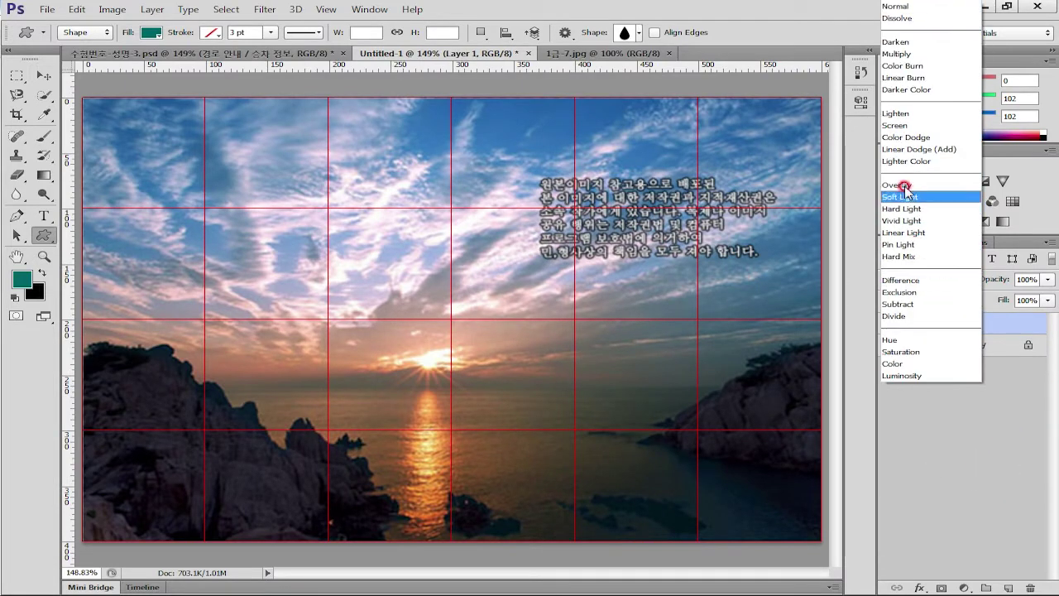
click(898, 125)
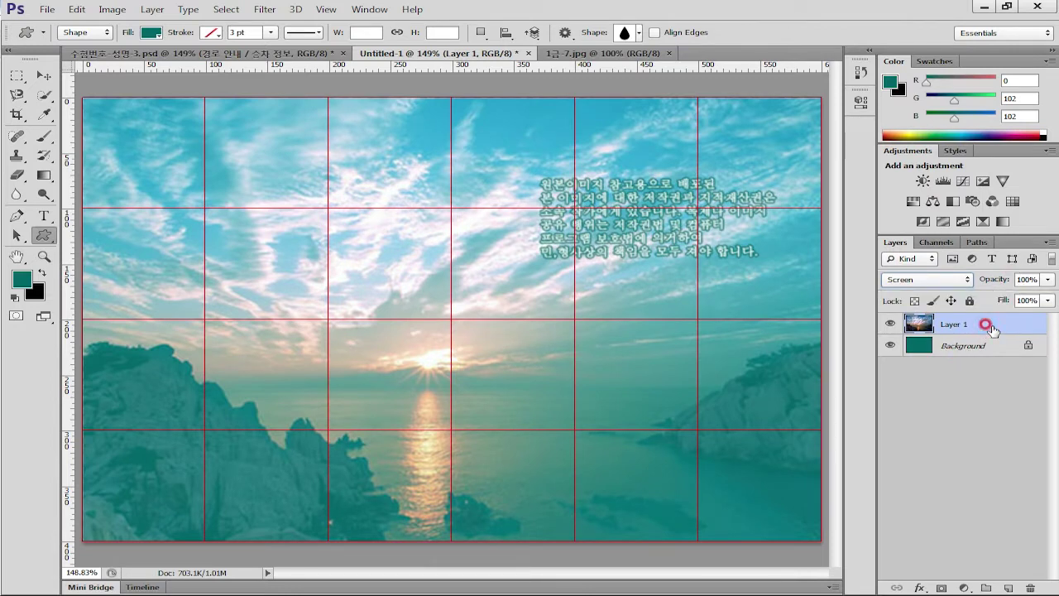
click(1027, 279)
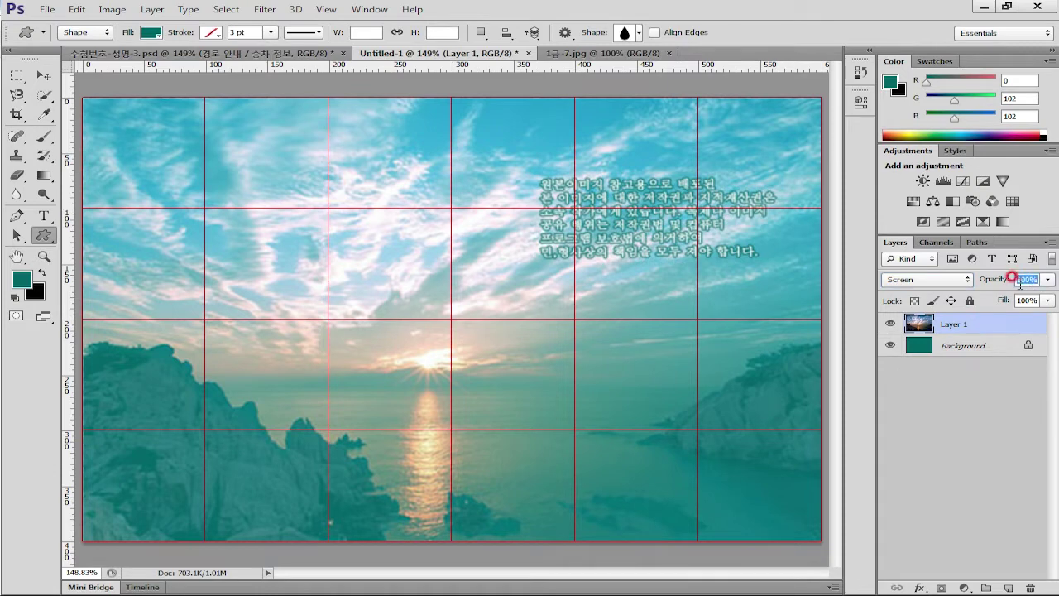
text(80)
key(Return)
drag(953, 353, 1004, 320)
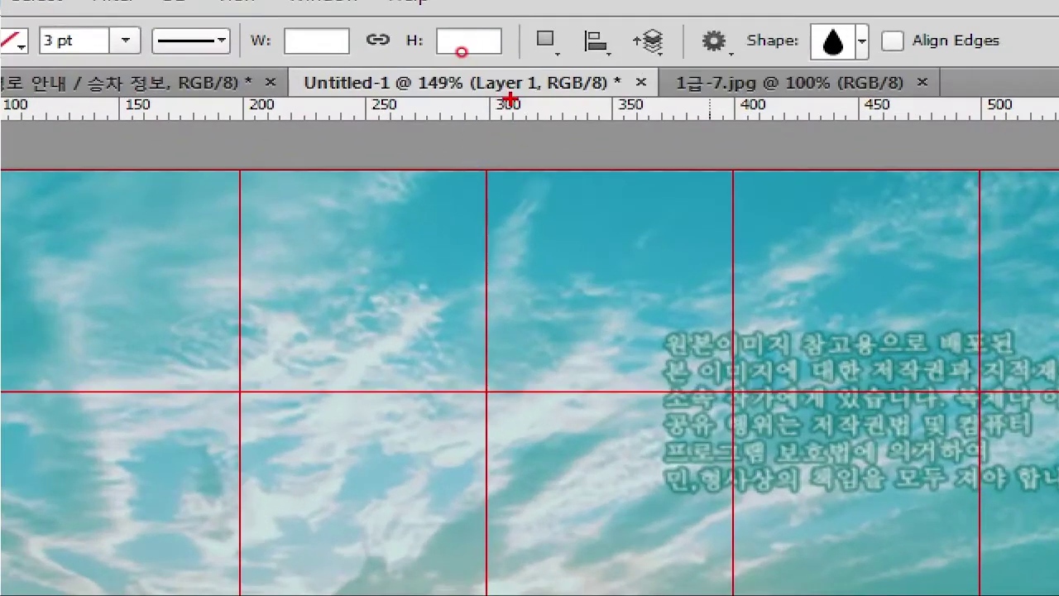
mouse_move(457, 47)
mouse_down()
mouse_move(347, 33)
mouse_move(471, 53)
mouse_move(406, 128)
mouse_up()
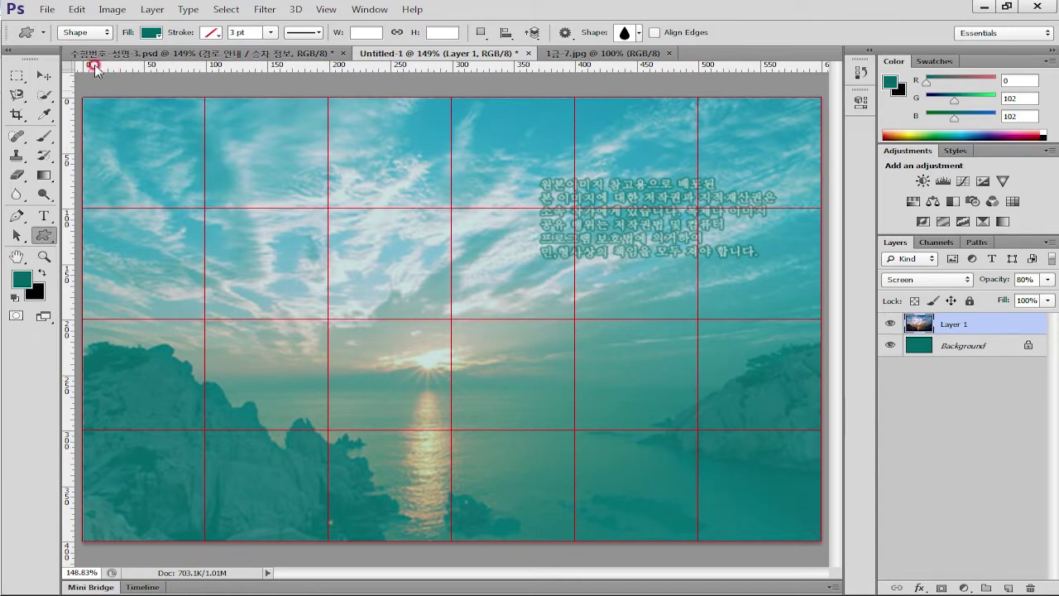
Start File > Save As and browse to the 02_GP04-1B > 작업 folder
click(50, 10)
click(118, 195)
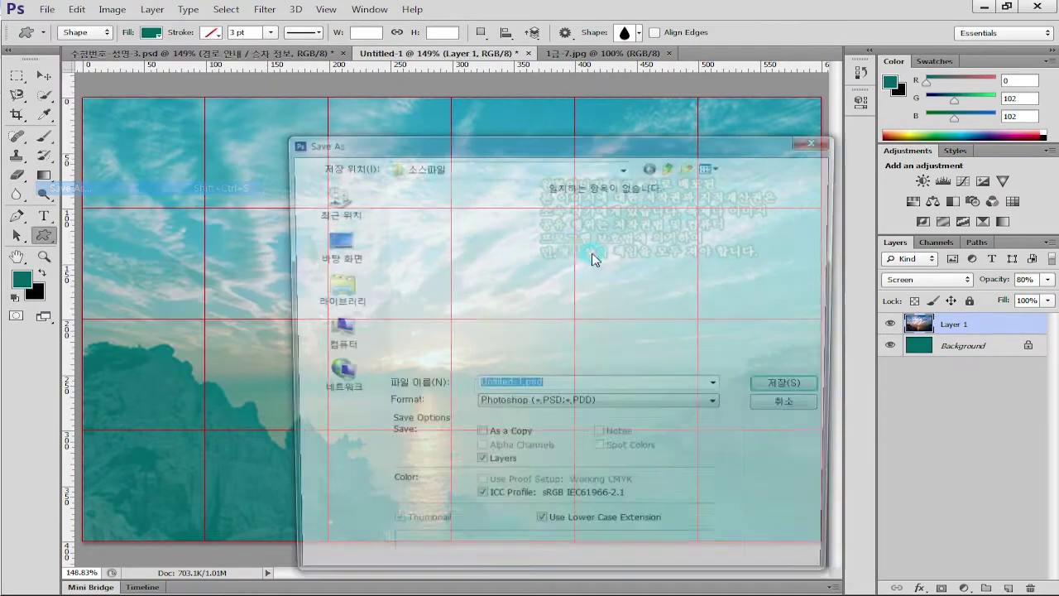
click(463, 165)
click(483, 325)
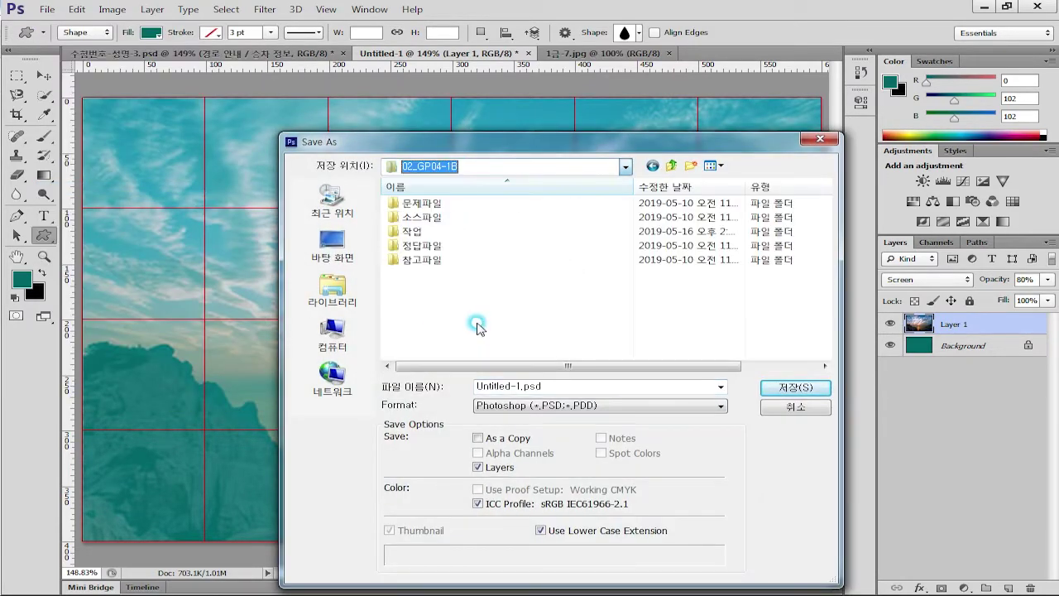
double_click(412, 232)
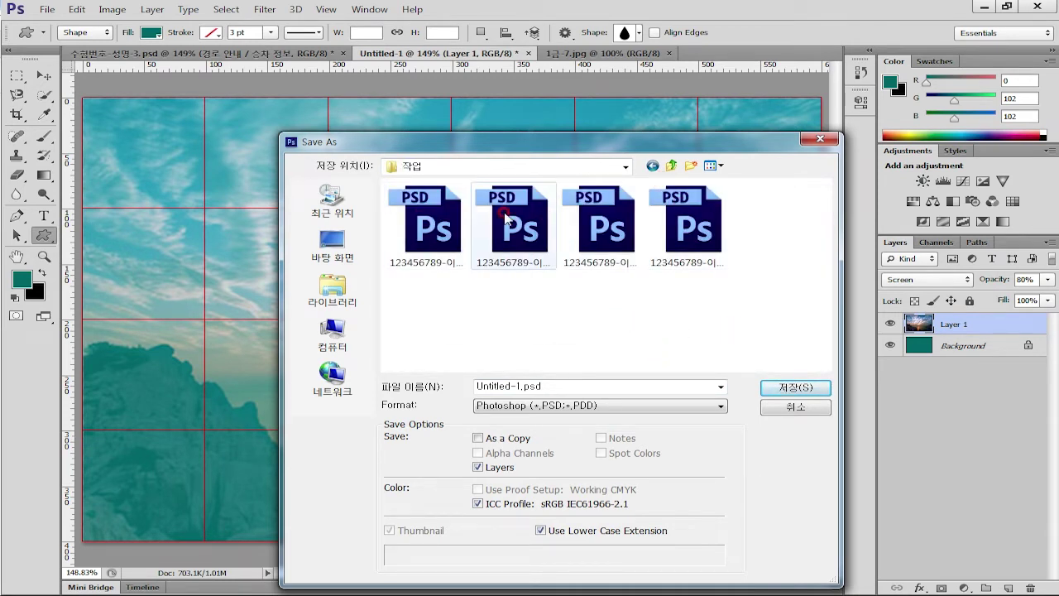
Name the file with the examinee number, name and -3-원본, and save as PSD
click(548, 385)
double_click(542, 383)
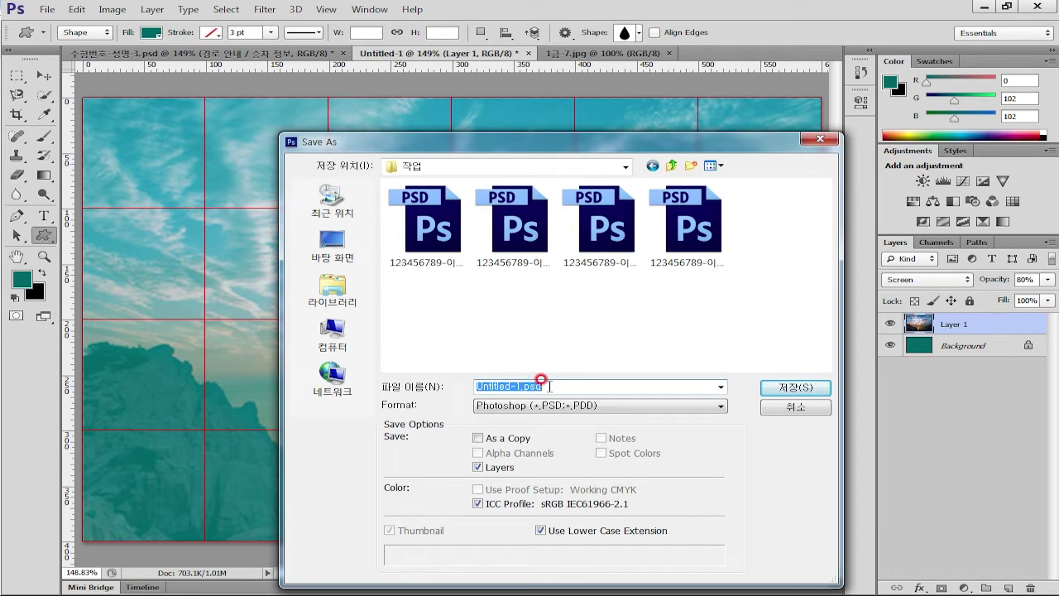
text(1234567)
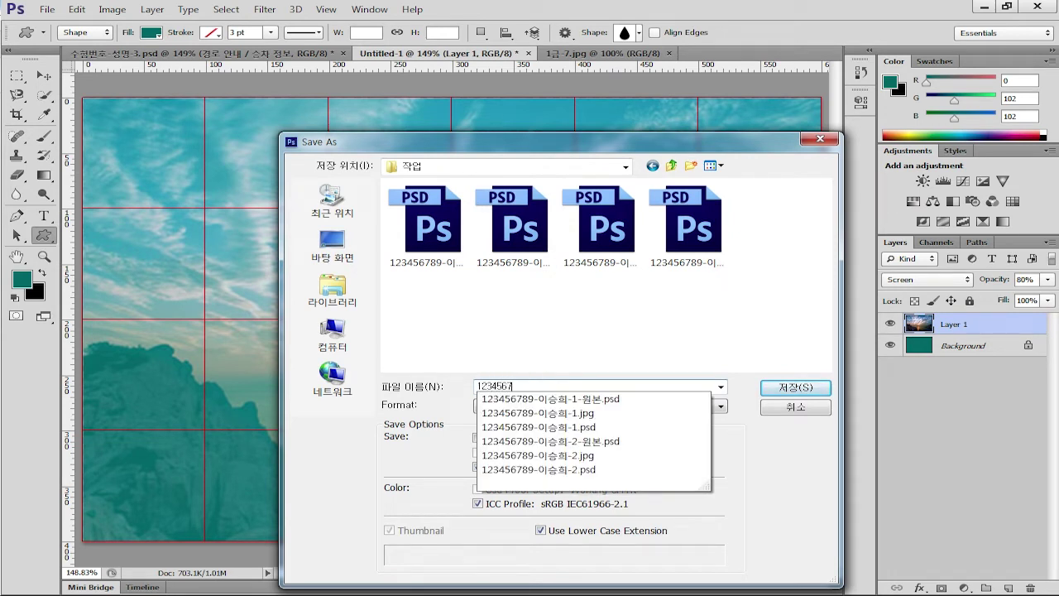
text(89-ㅇ)
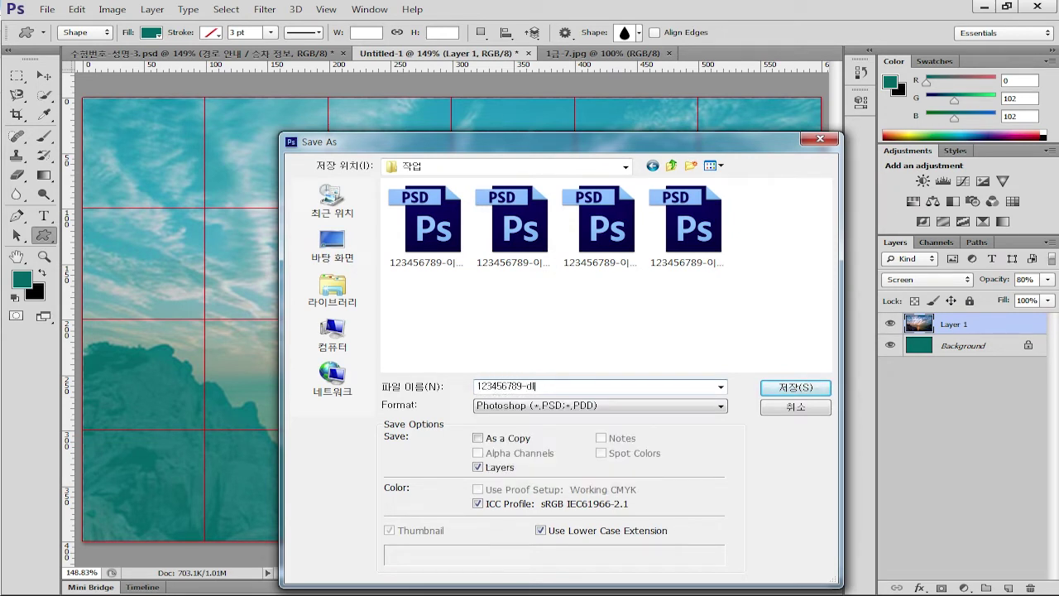
key(BackSpace)
key(BackSpace)
click(540, 379)
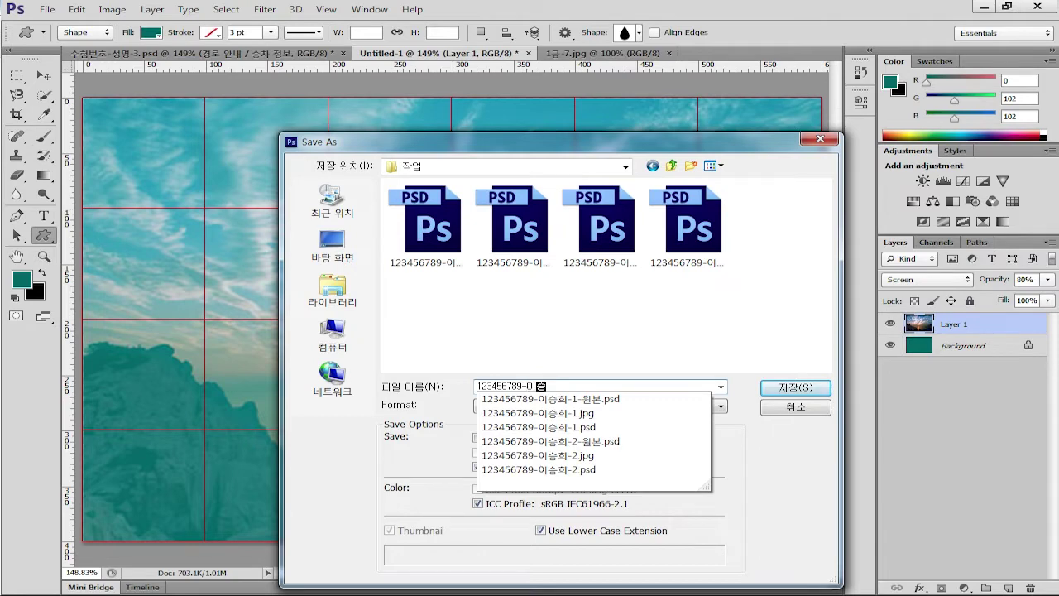
click(540, 379)
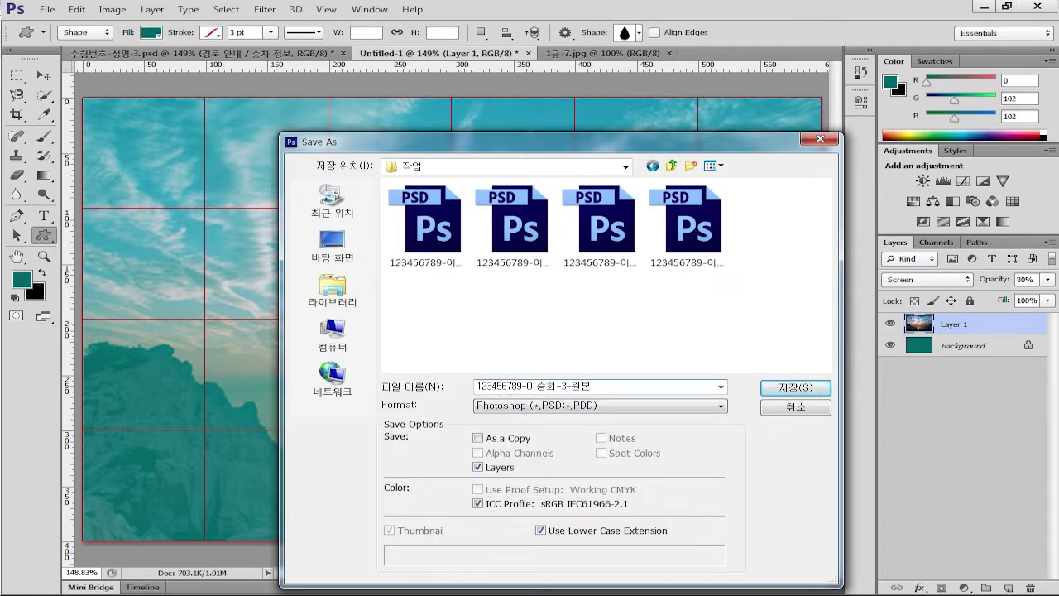
key(Return)
key(Return)
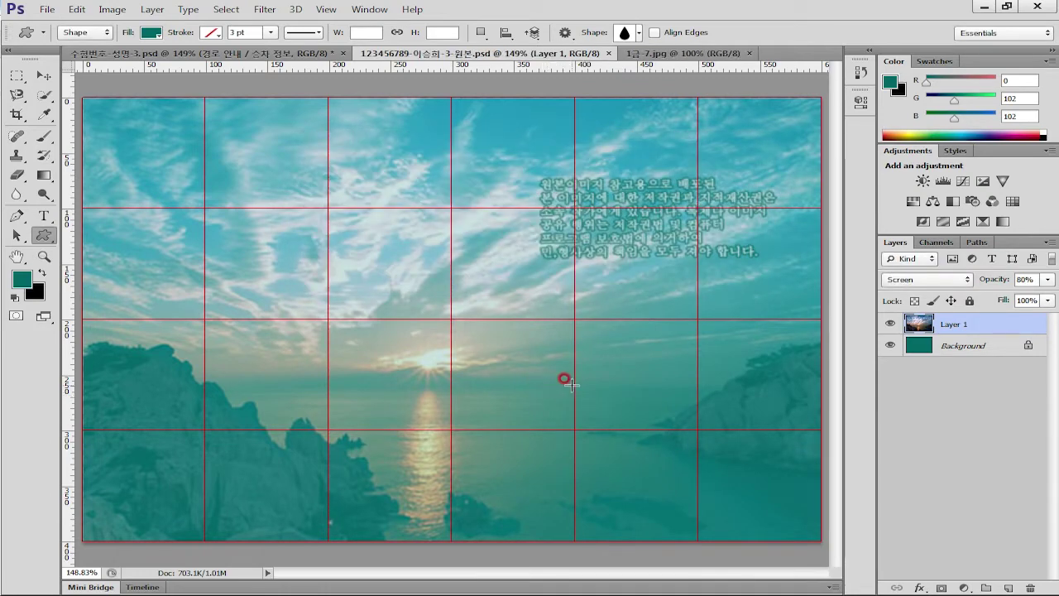
Open the train photo 1급-8.jpg from the 소스파일 folder
key(ctrl+o)
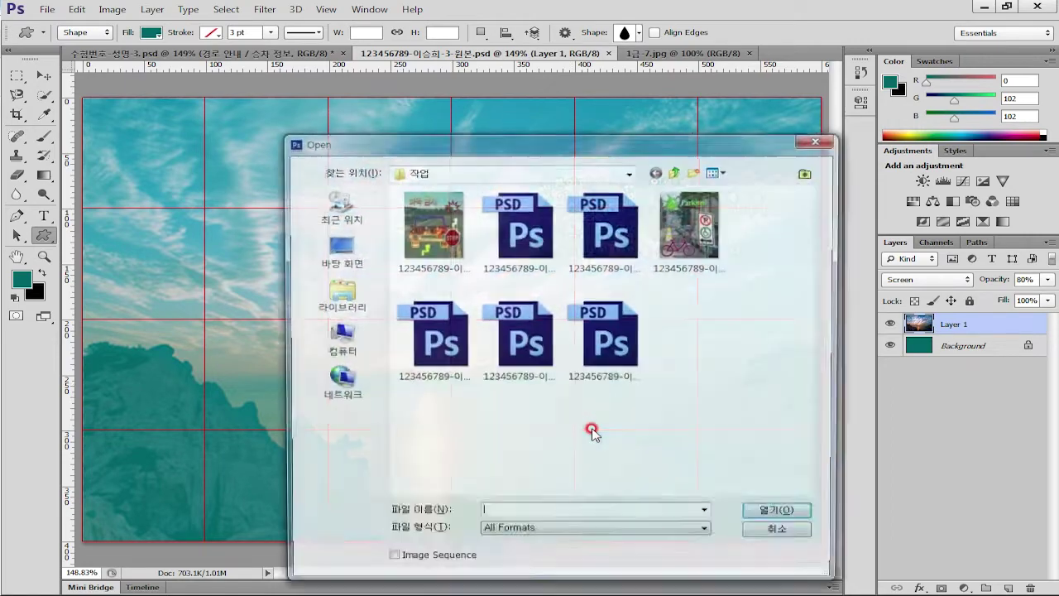
click(675, 170)
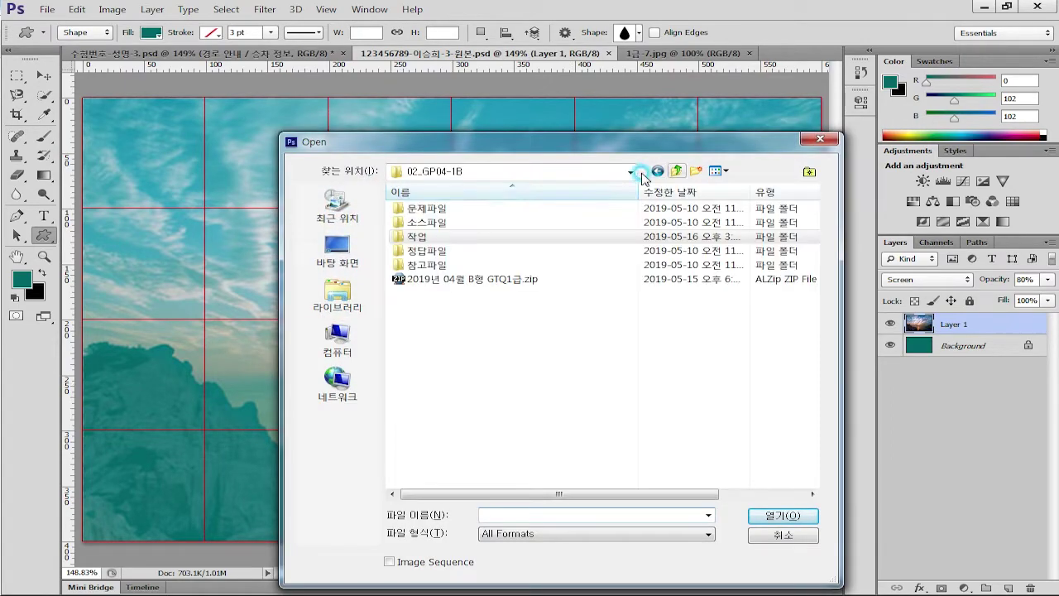
double_click(454, 222)
double_click(692, 342)
Copy the train photo into the poster and scale it to about 75% to fit
key(ctrl+a)
click(478, 54)
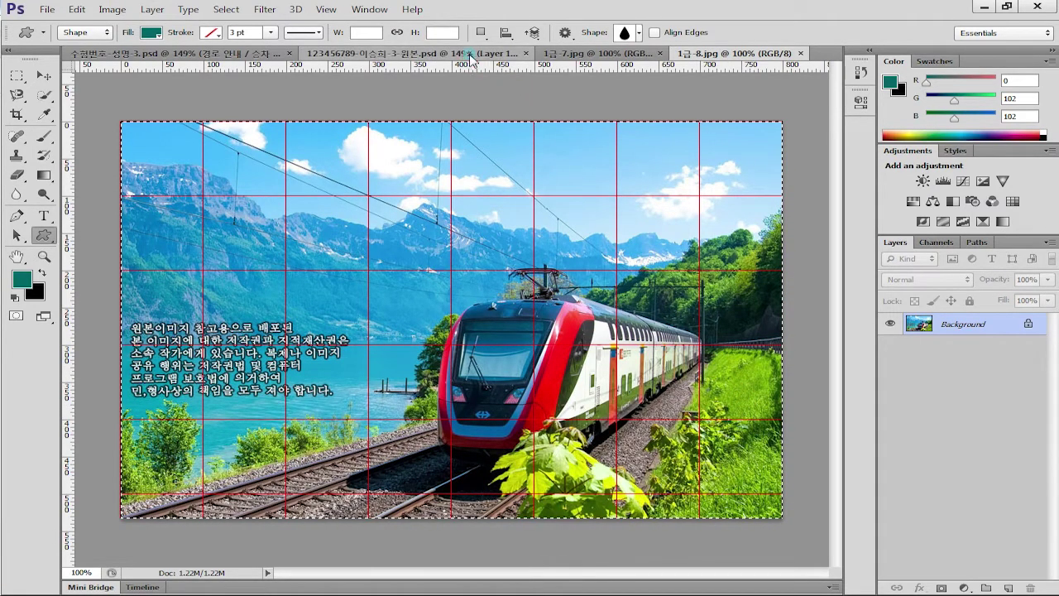
key(ctrl+v)
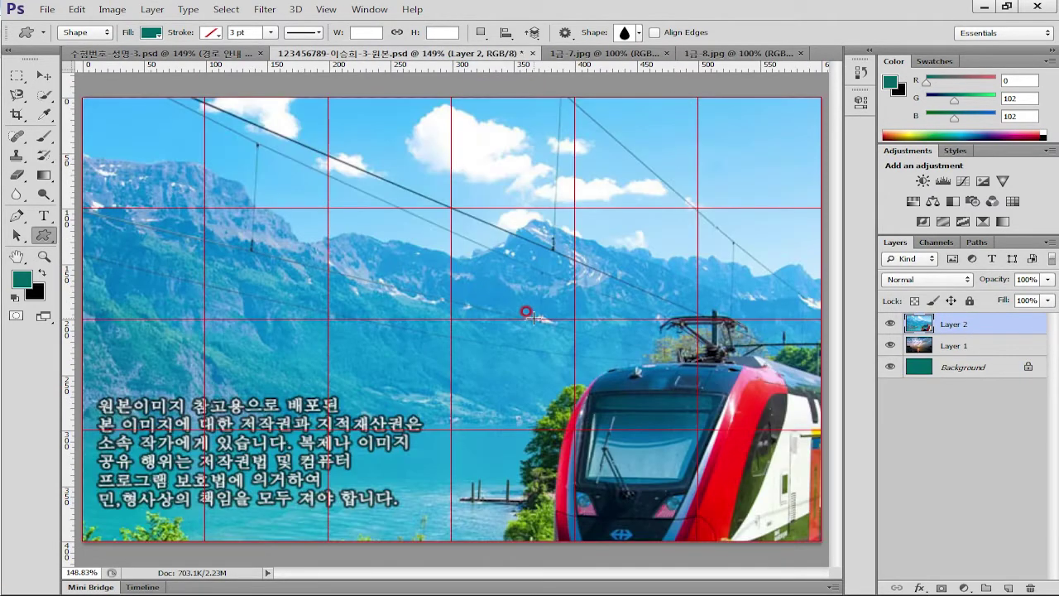
key(ctrl+t)
key(ctrl+0)
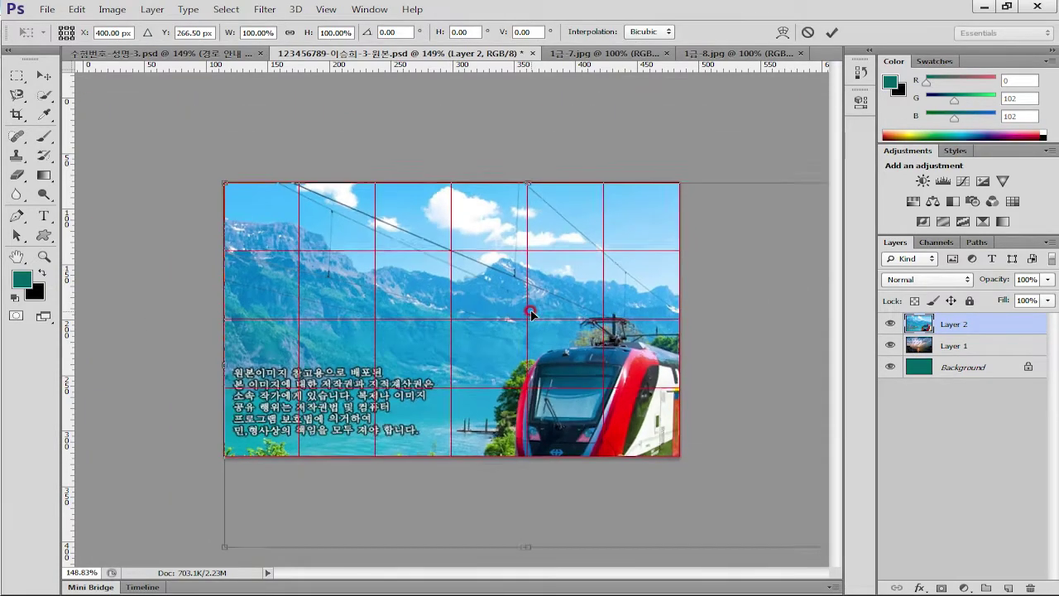
drag(808, 534, 673, 452)
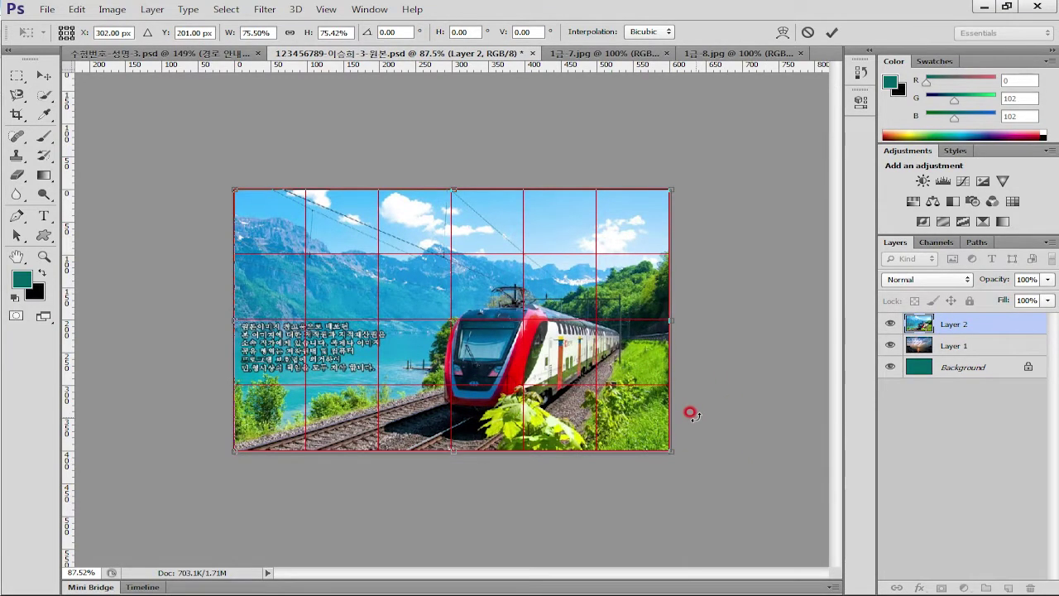
key(Return)
key(u)
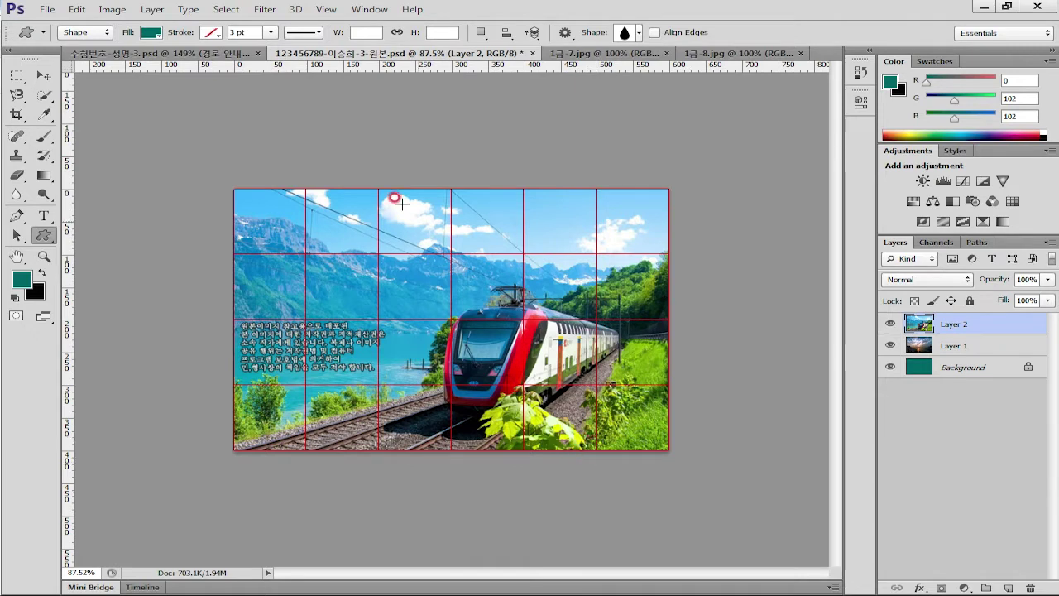
Shift the train photo layer about 35 px to the right
click(44, 76)
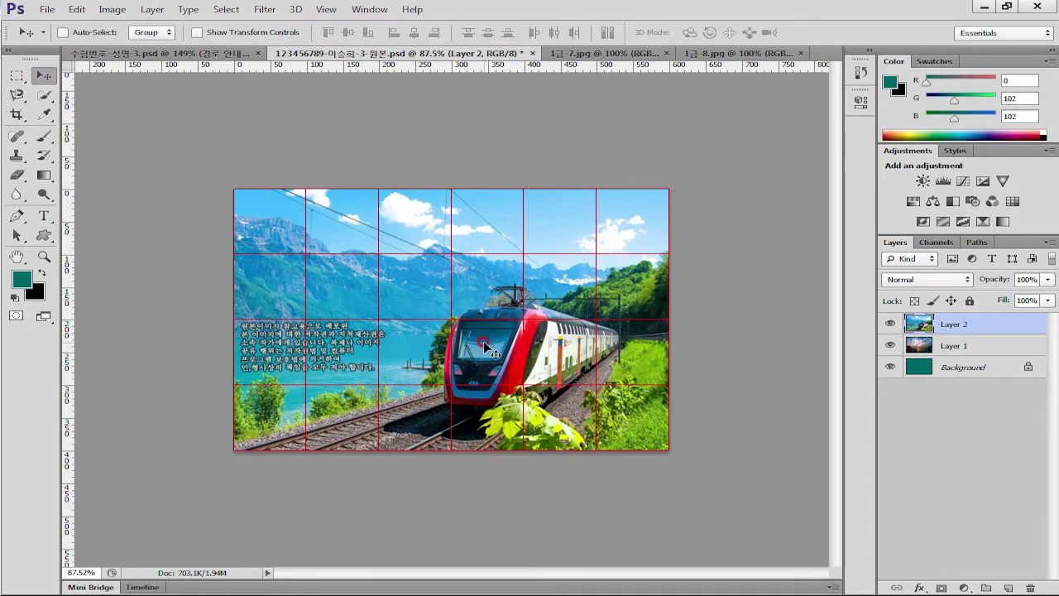
drag(485, 343, 507, 351)
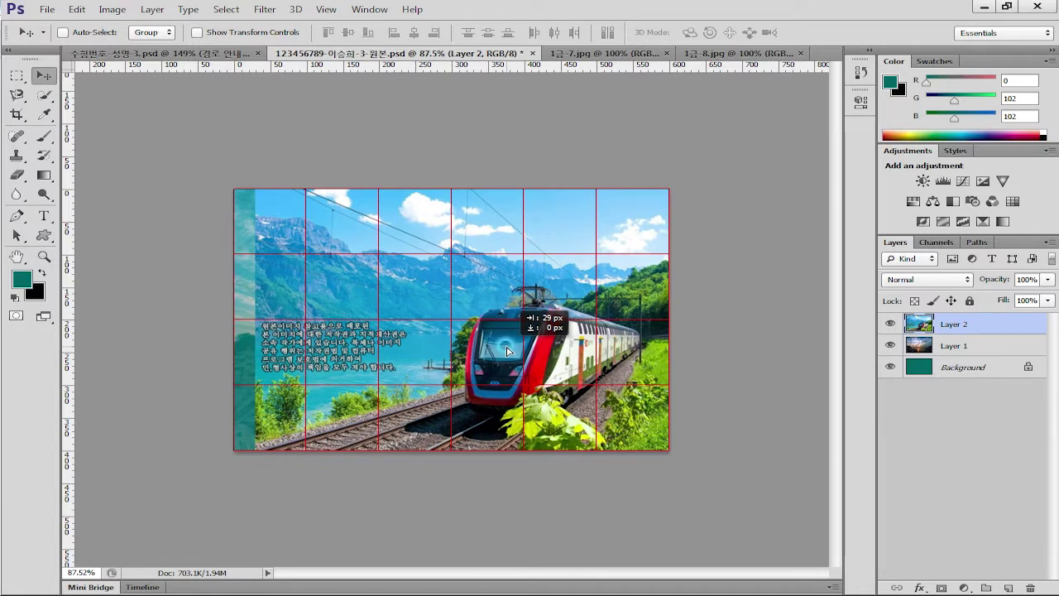
drag(507, 351, 511, 351)
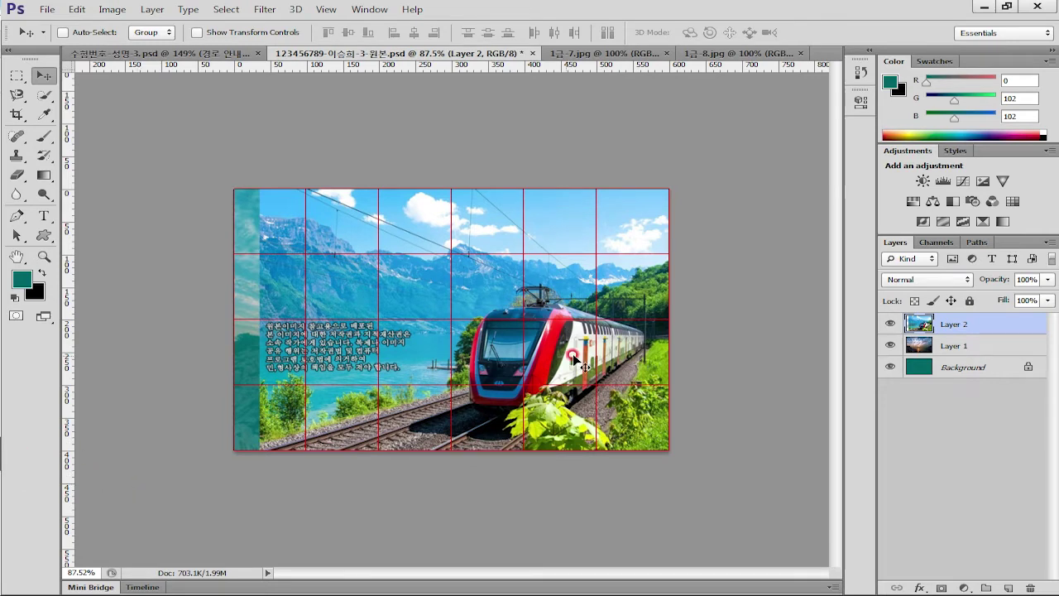
Apply the Film Grain filter from the Filter Gallery to the train photo
click(268, 10)
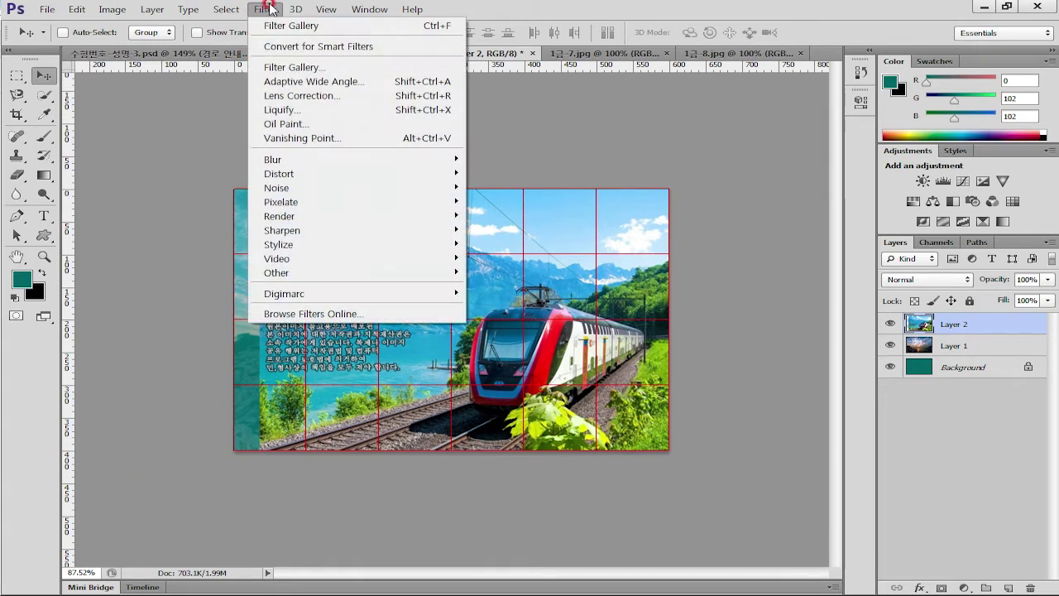
click(315, 68)
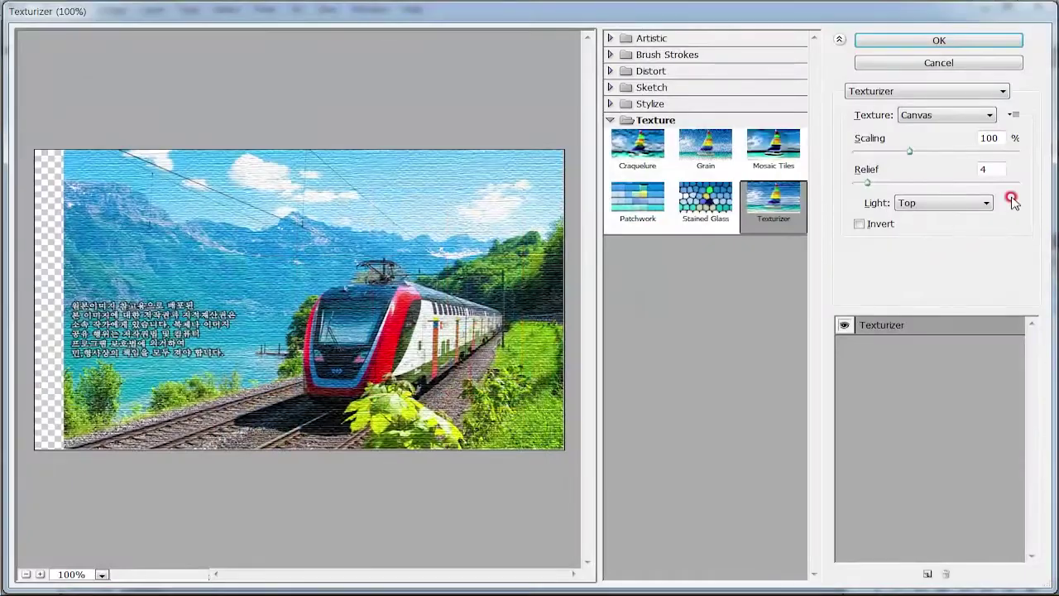
click(908, 91)
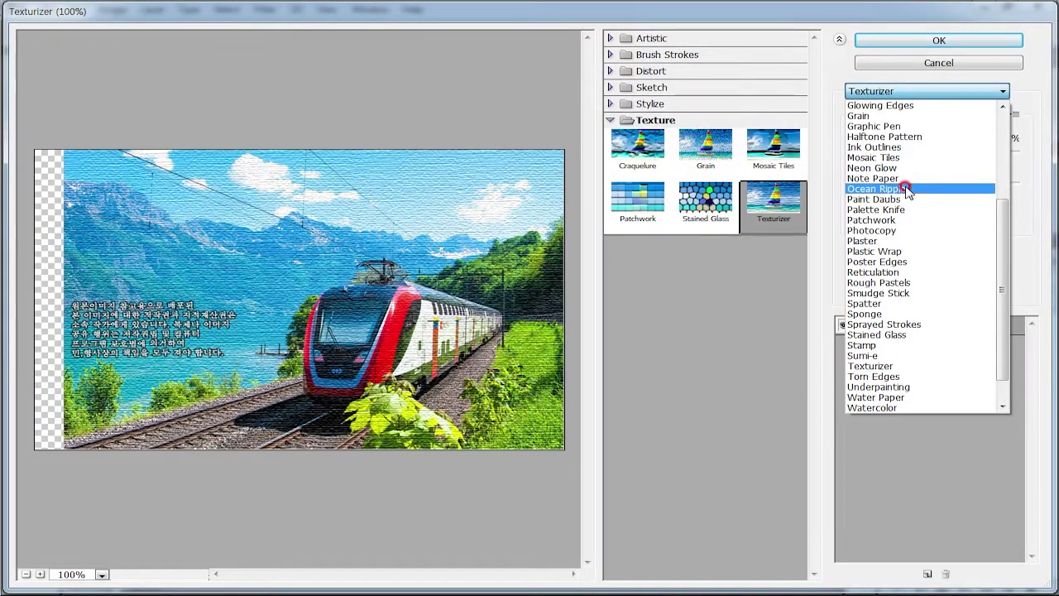
scroll(906, 189, up, 3)
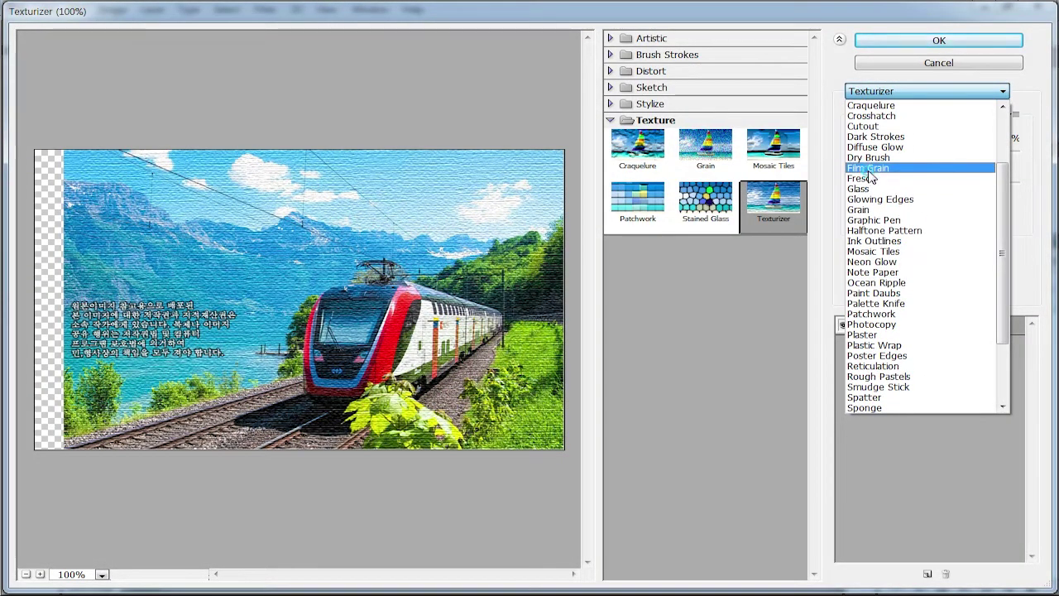
click(865, 168)
click(913, 40)
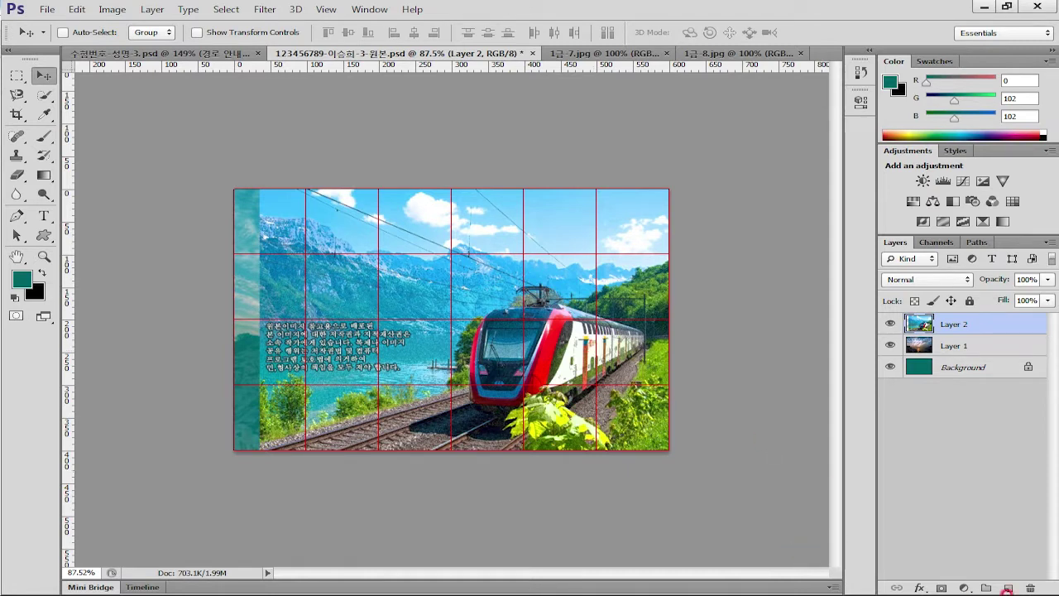
Add a layer mask to Layer 2 and drag a black-to-white gradient across it
click(941, 587)
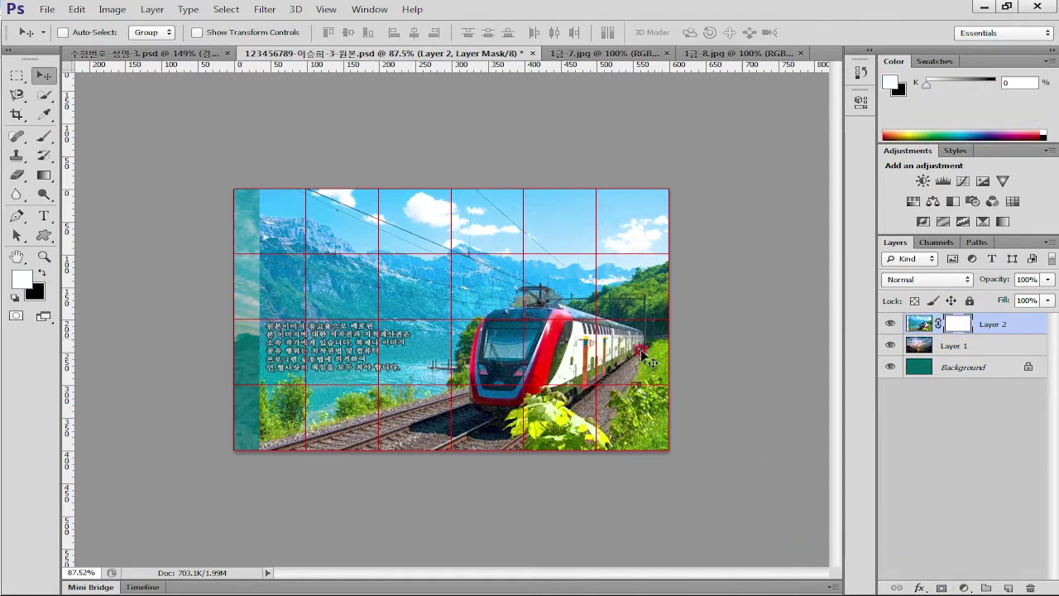
click(50, 180)
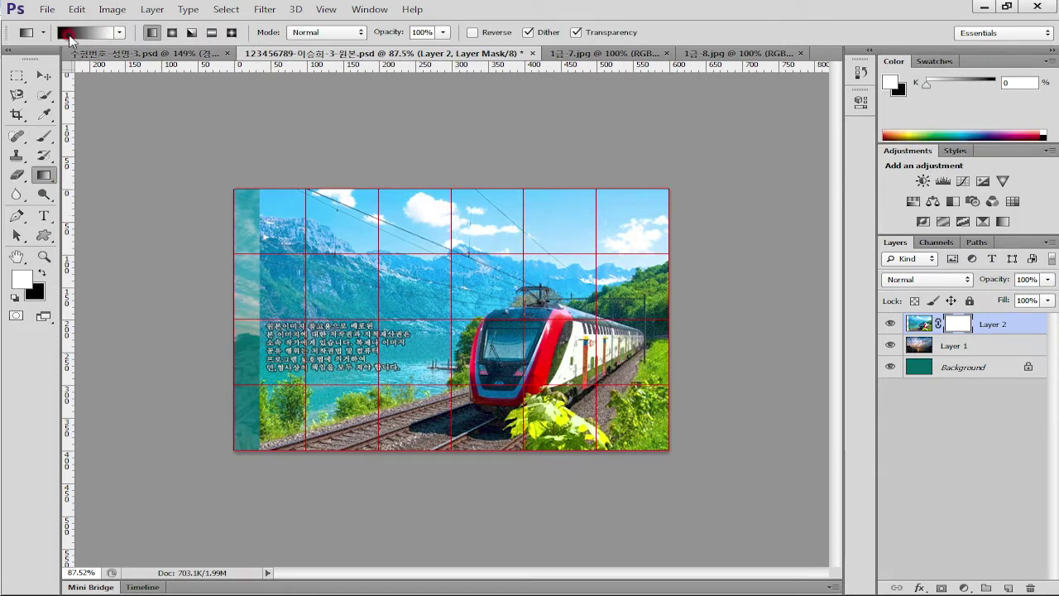
click(119, 32)
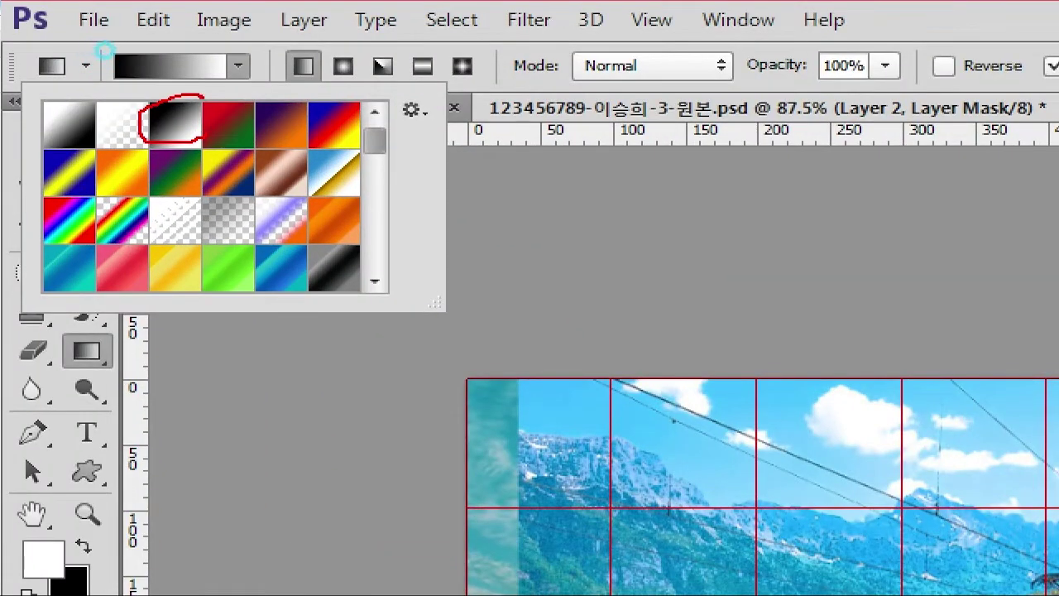
double_click(174, 124)
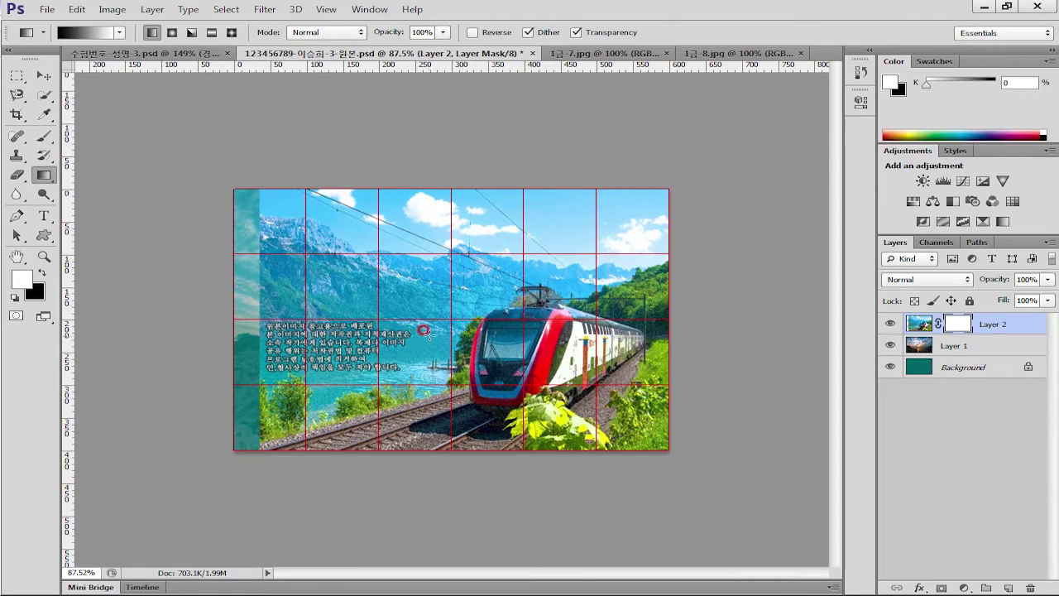
drag(405, 347, 474, 349)
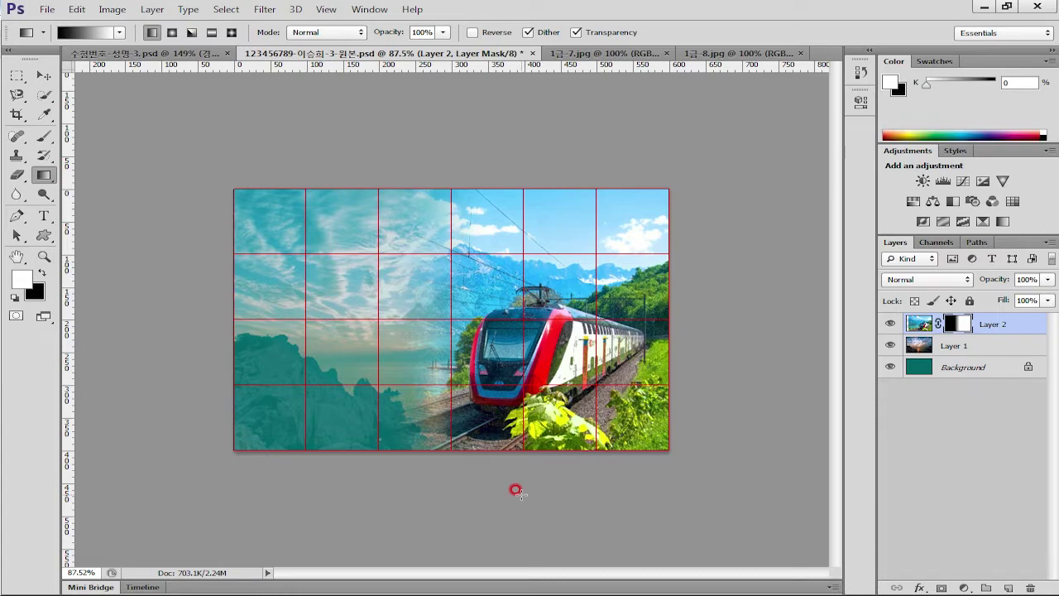
key(alt+Tab)
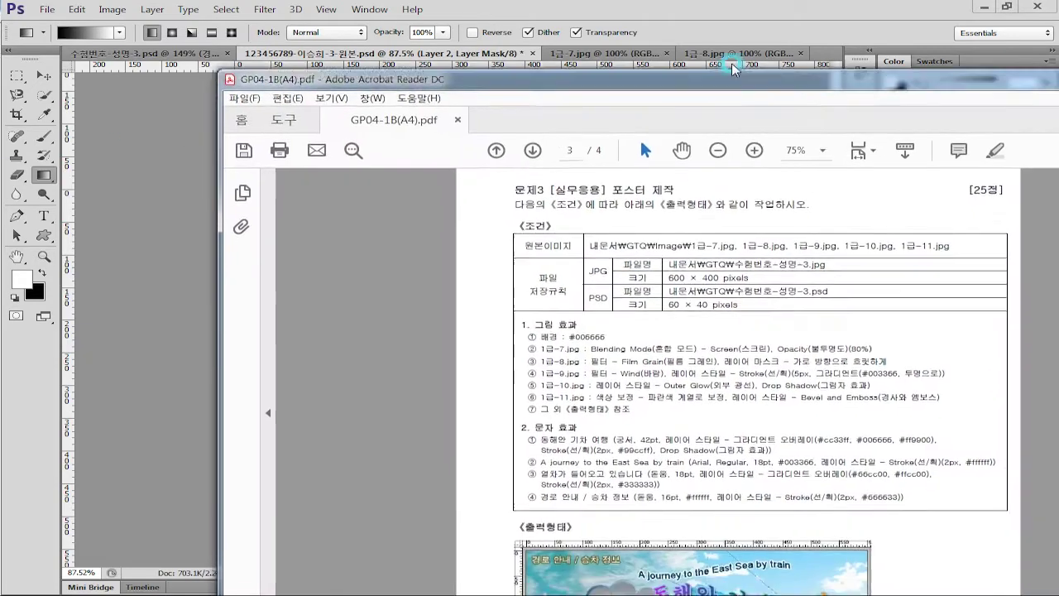
double_click(641, 48)
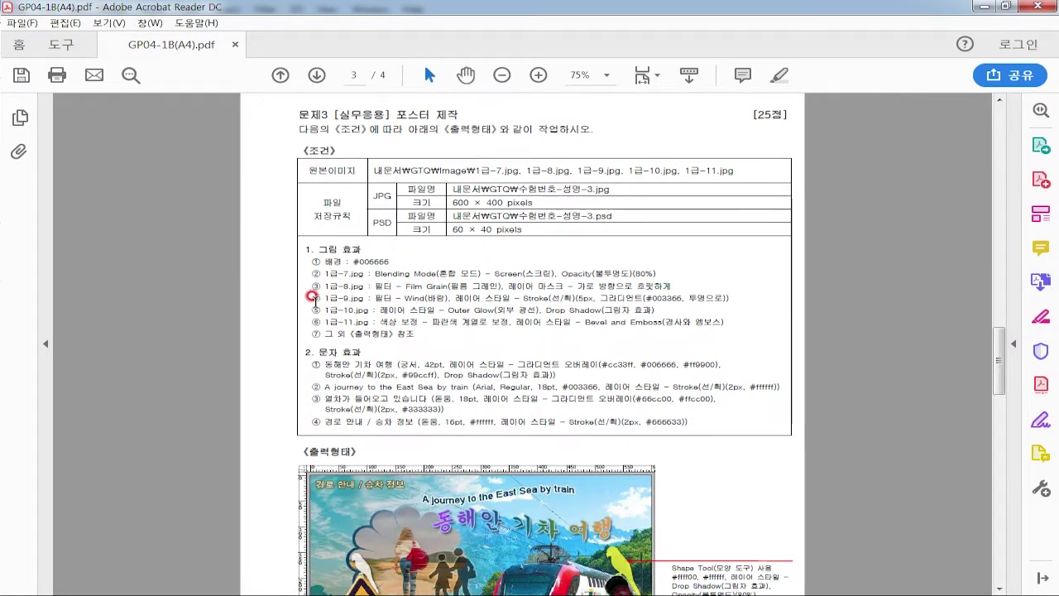
drag(324, 297, 732, 299)
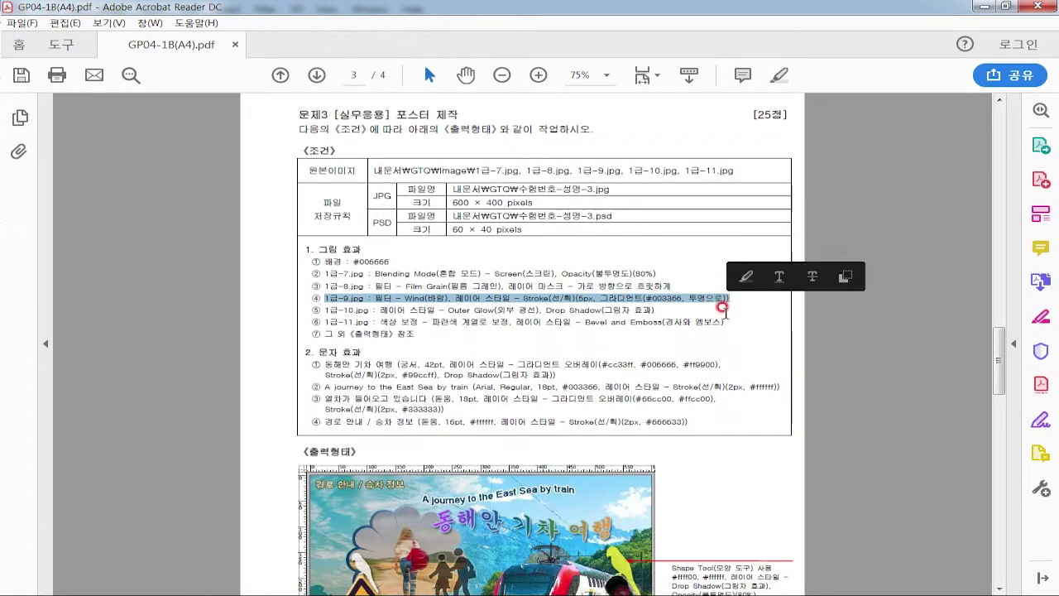
click(736, 305)
scroll(679, 449, down, 3)
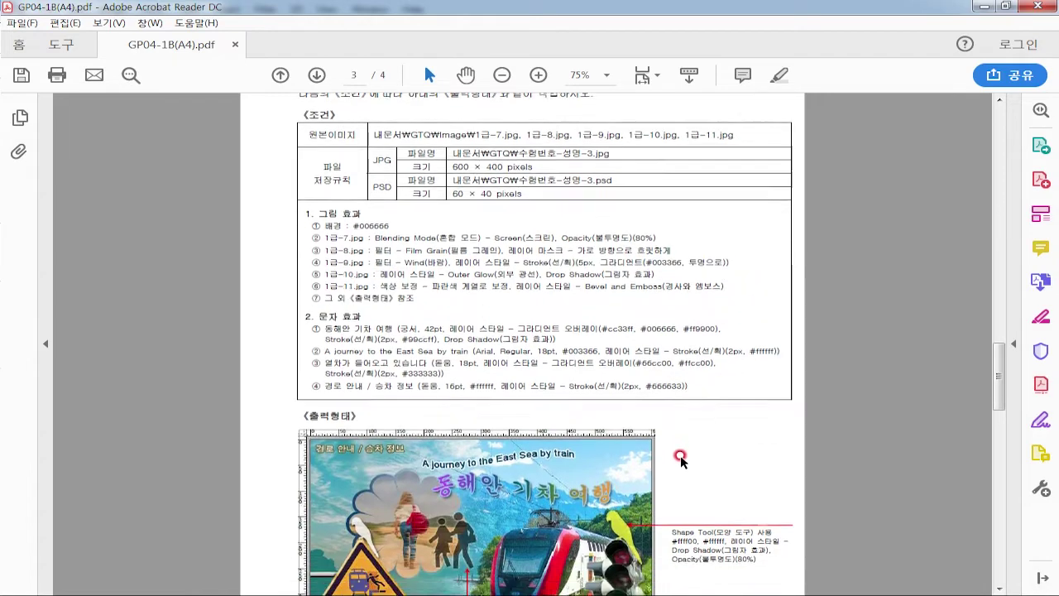
scroll(622, 465, down, 1)
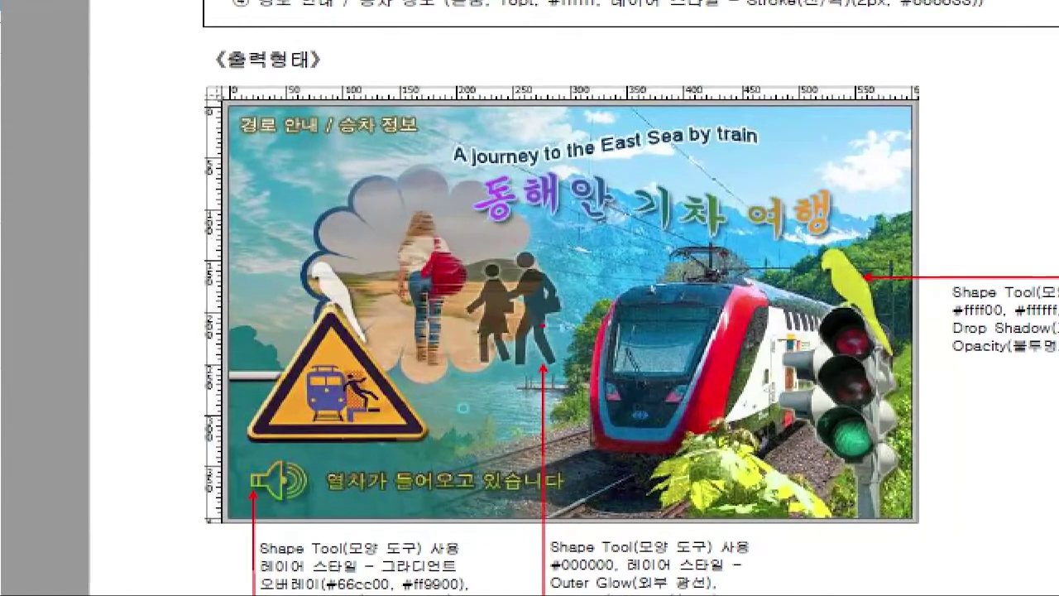
drag(468, 405, 346, 341)
drag(300, 197, 542, 232)
mouse_move(464, 196)
mouse_down()
mouse_move(441, 245)
mouse_move(453, 248)
mouse_up()
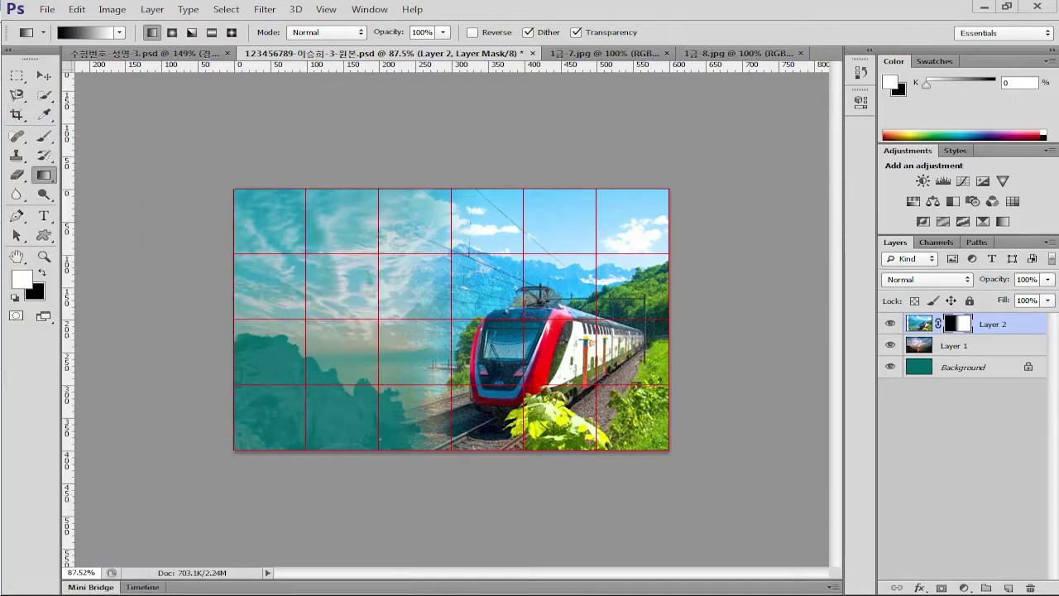
Draw a Flower 1 custom shape, then undo it and fit the poster in view
click(43, 235)
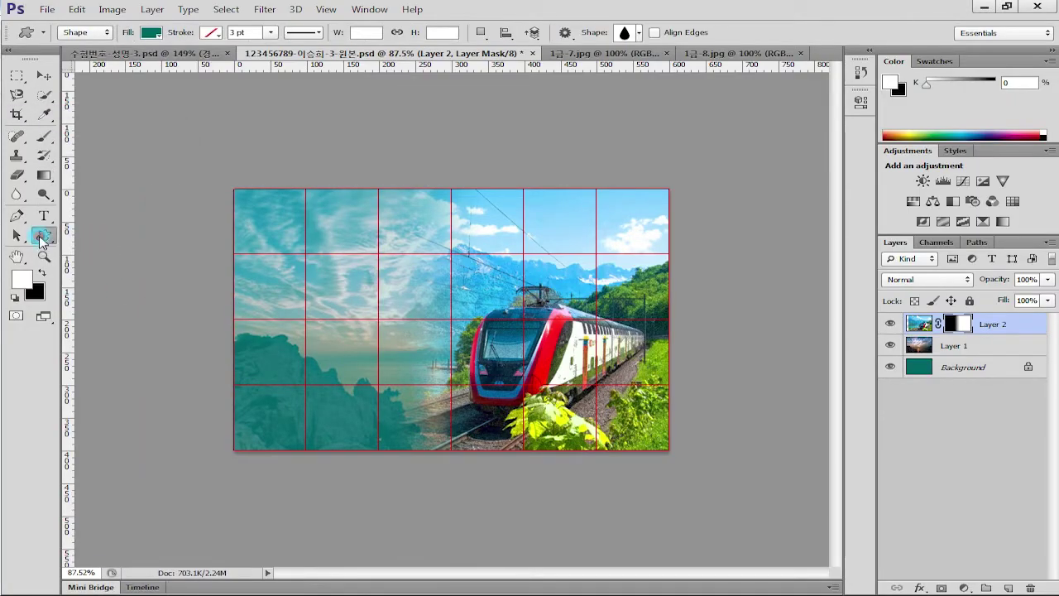
click(637, 35)
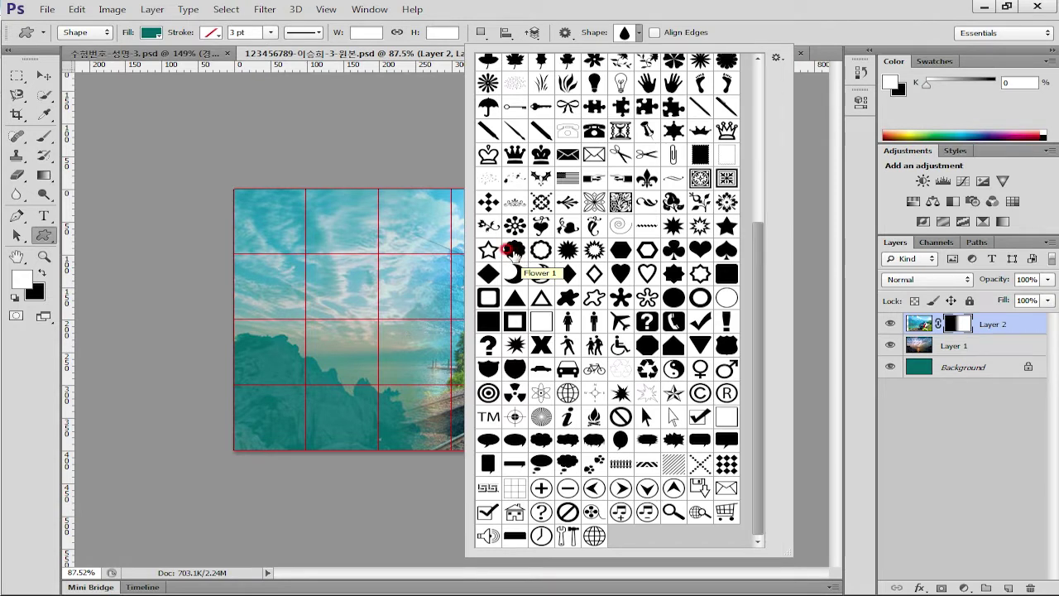
click(513, 251)
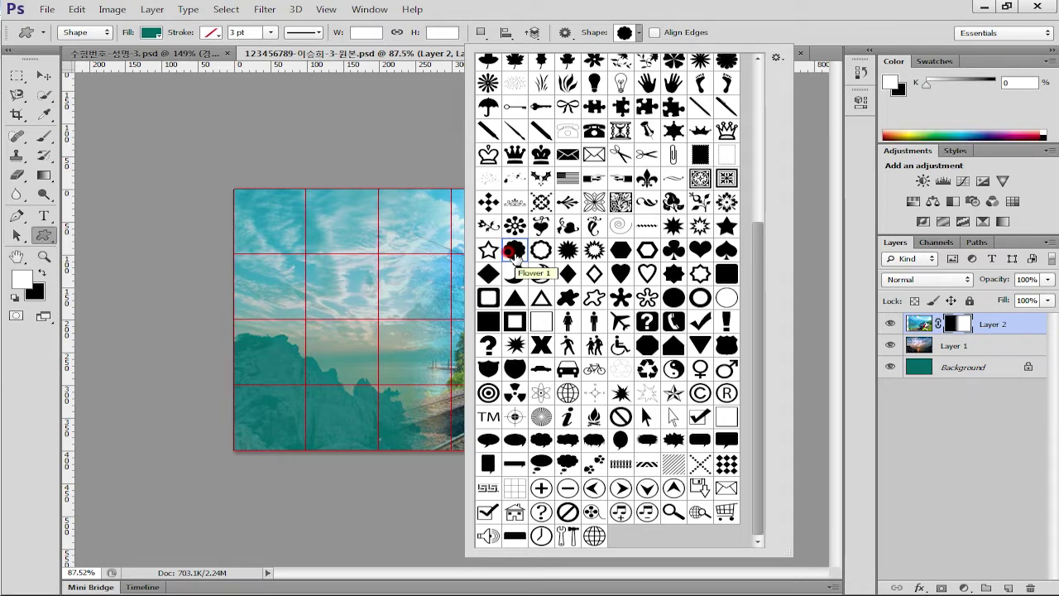
click(307, 279)
drag(311, 242, 480, 413)
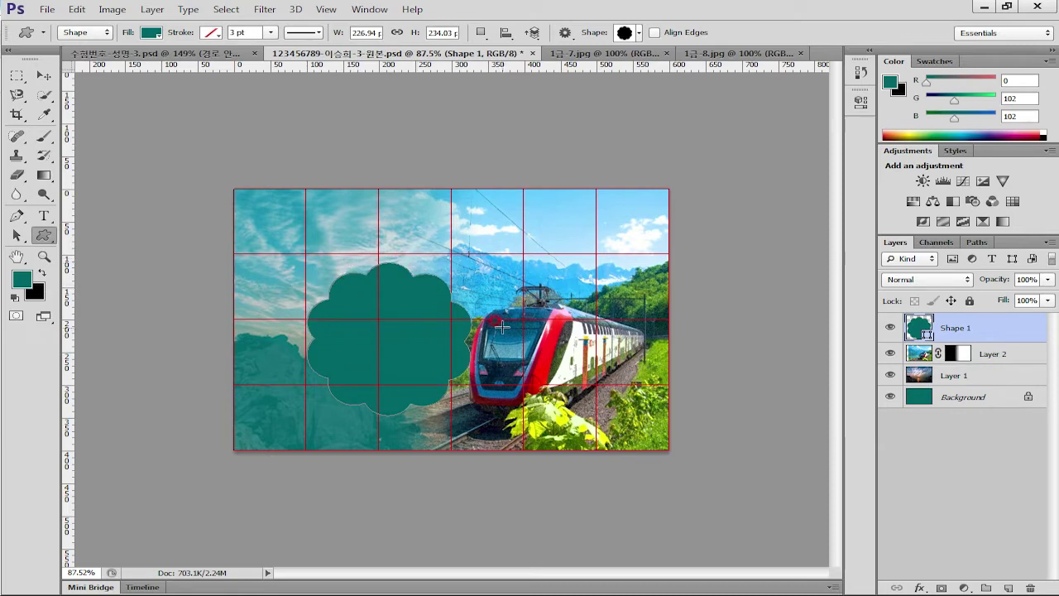
key(ctrl+z)
key(ctrl+0)
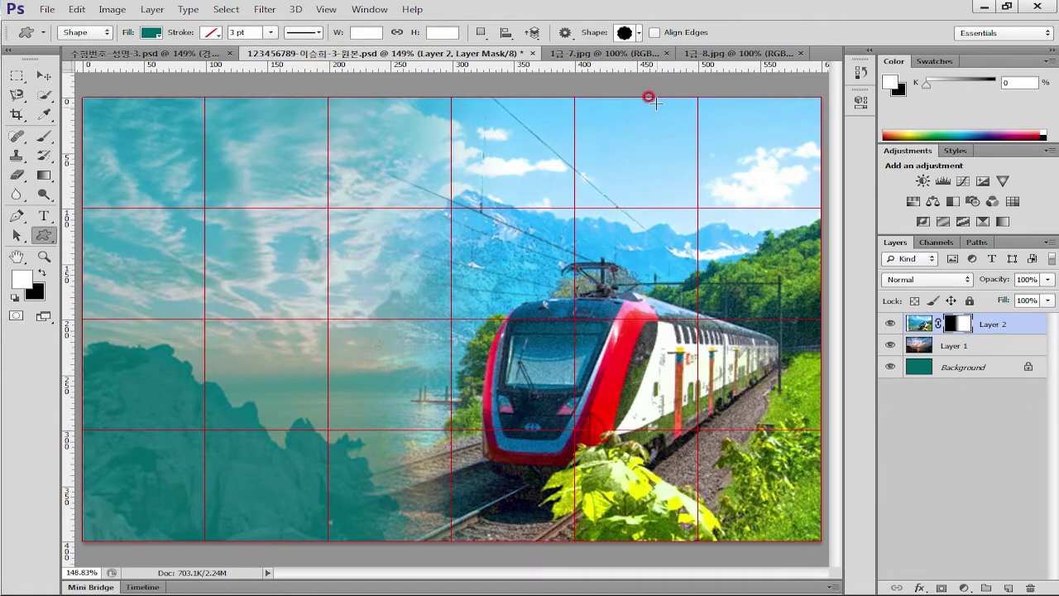
Draw the scalloped flower custom shape over the poster's upper left
click(641, 33)
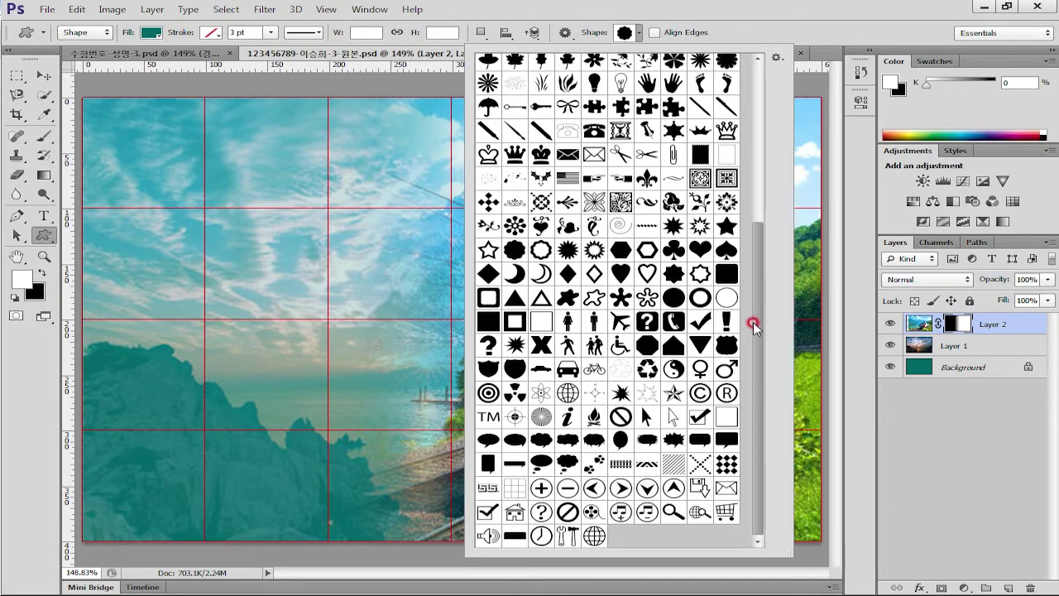
drag(760, 329, 761, 253)
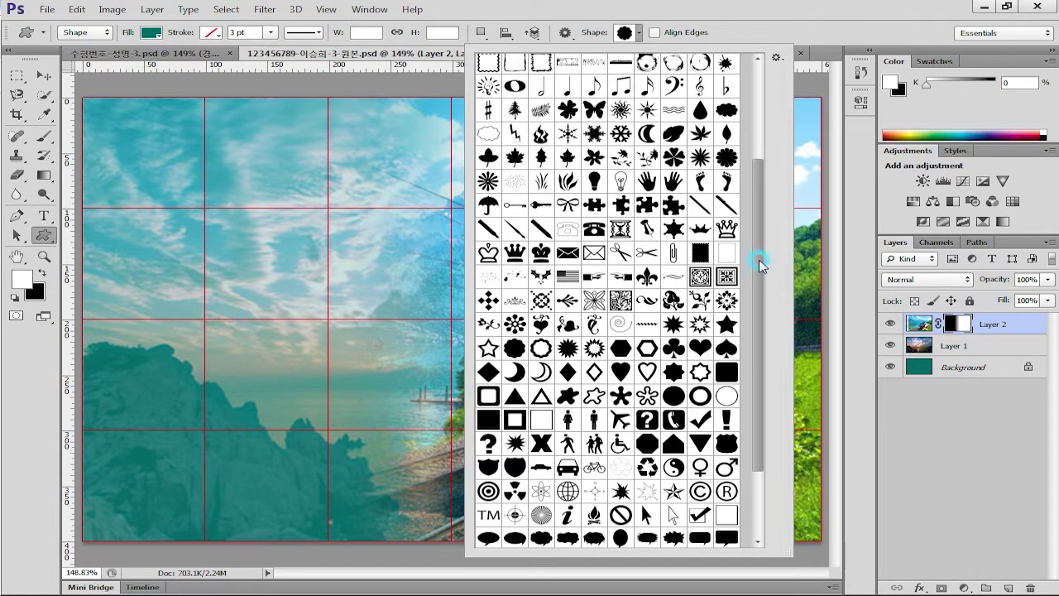
double_click(726, 156)
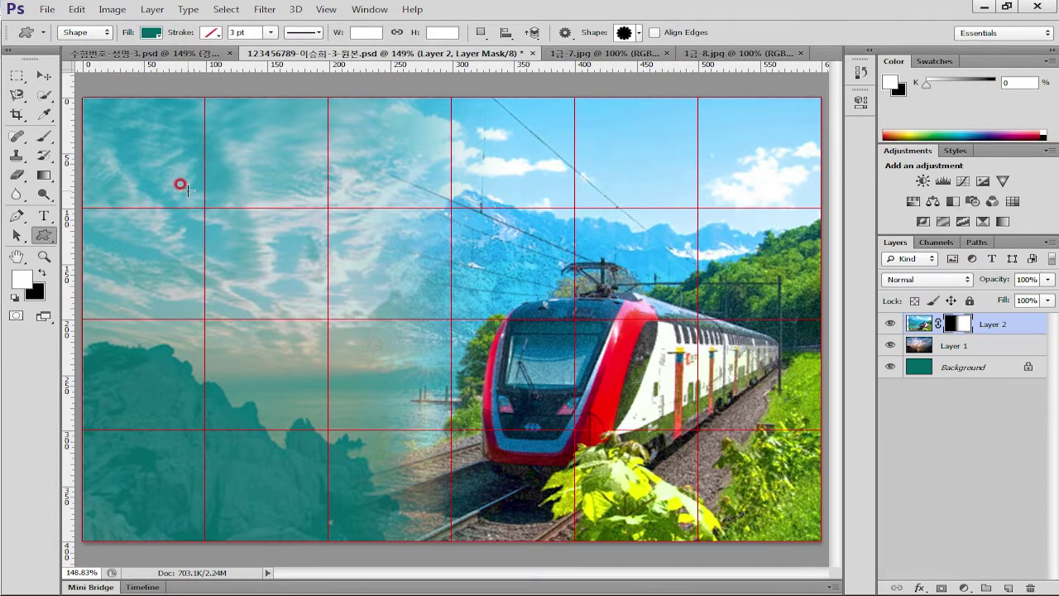
drag(184, 189, 430, 422)
Reposition the flower shape and enlarge it to about 108%
click(43, 76)
drag(298, 299, 278, 271)
key(ctrl+t)
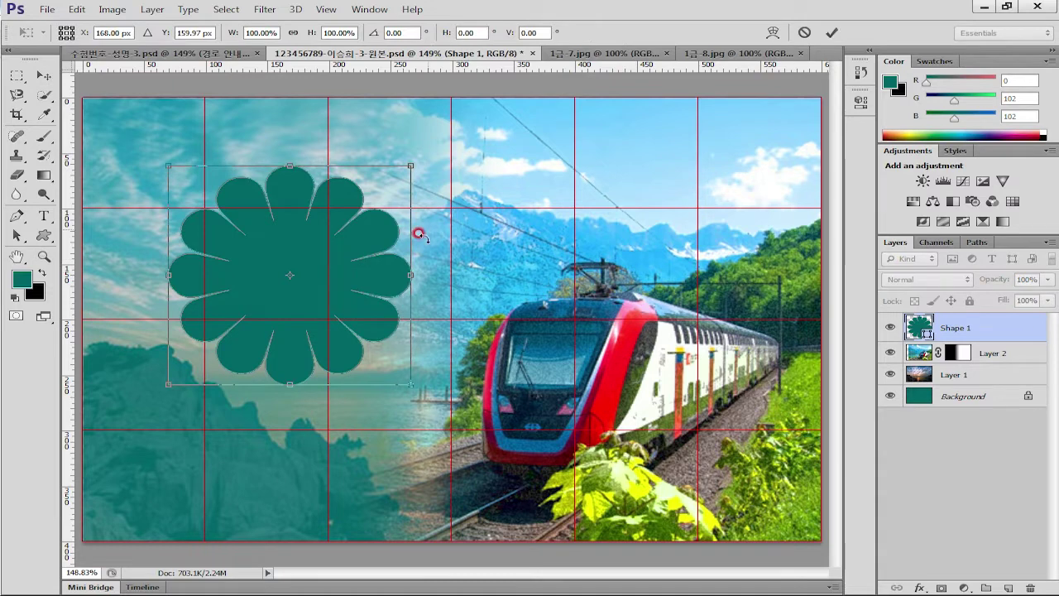
drag(406, 156, 431, 148)
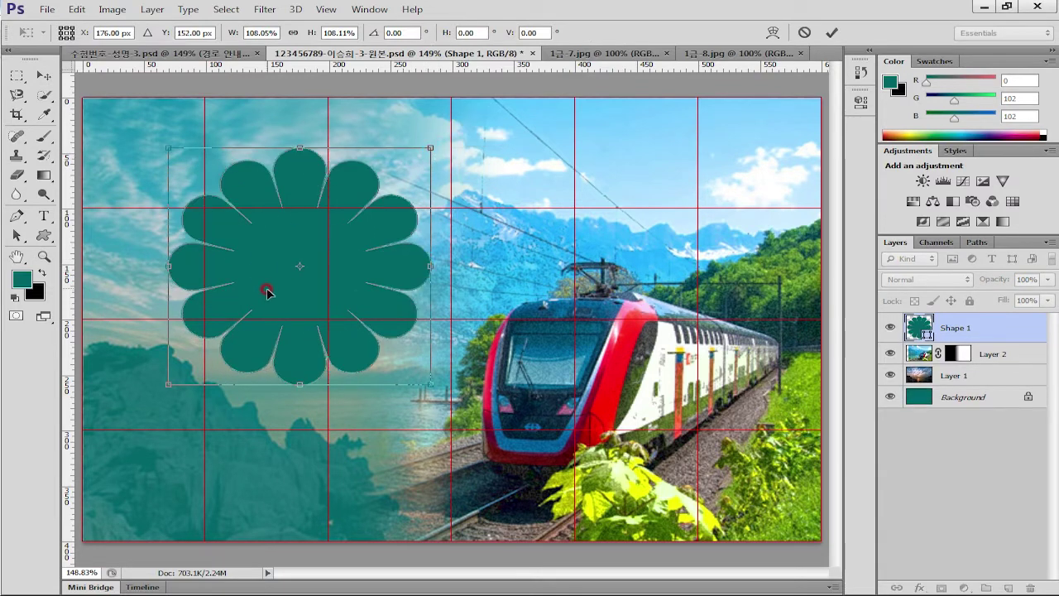
key(Return)
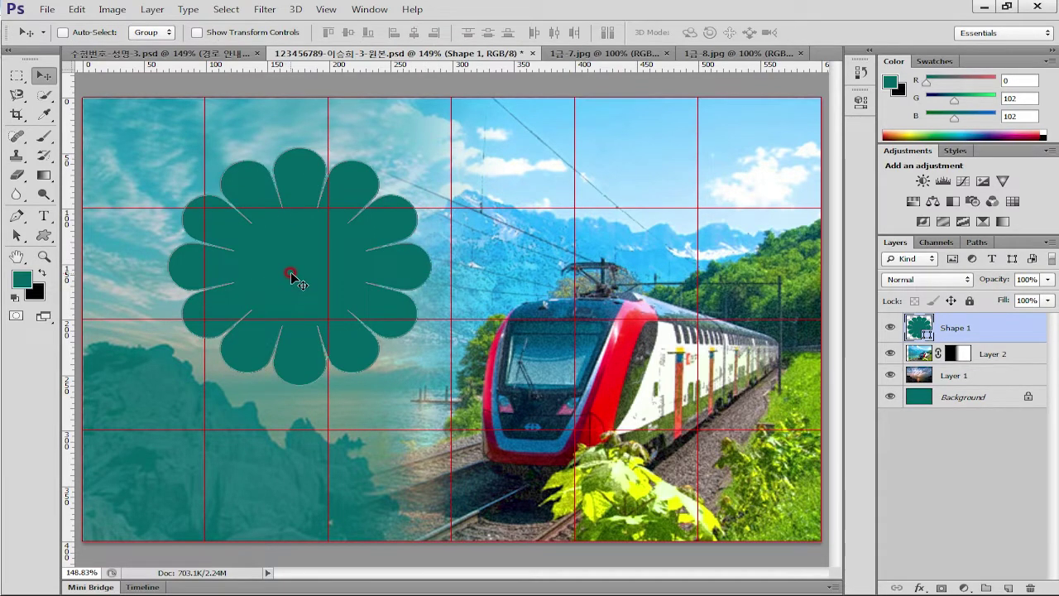
drag(290, 275, 286, 280)
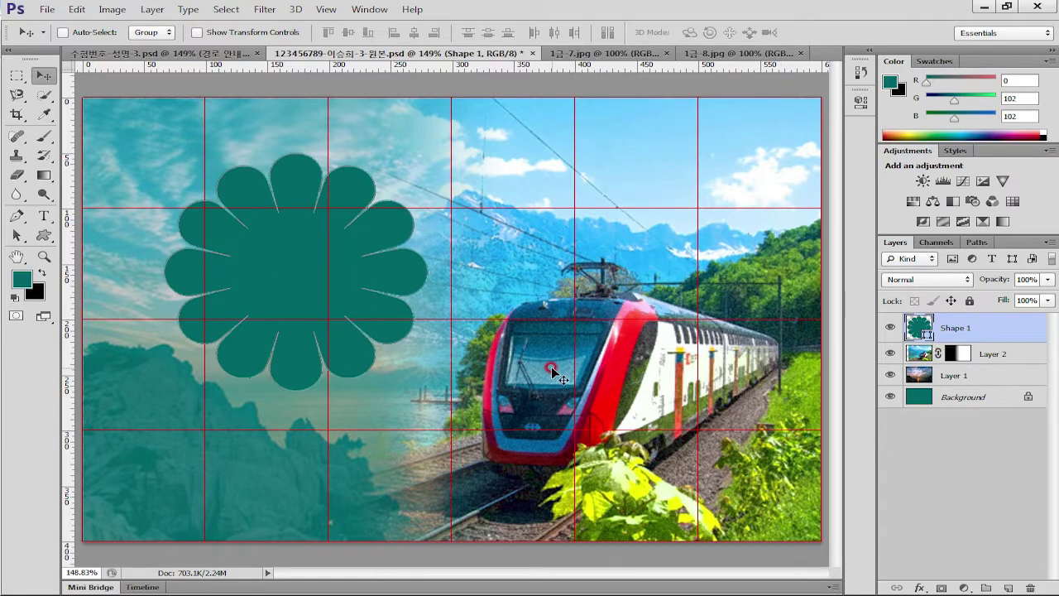
click(452, 365)
Open the hiker photo 1급-9.jpg, select and copy all of it, and return to the poster
key(ctrl+o)
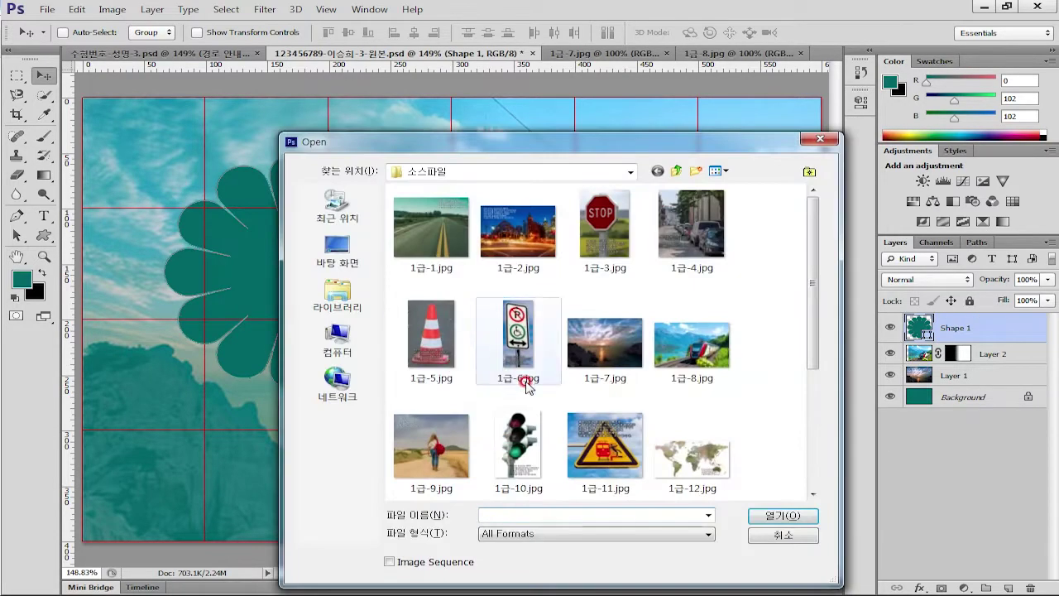
click(689, 377)
double_click(438, 451)
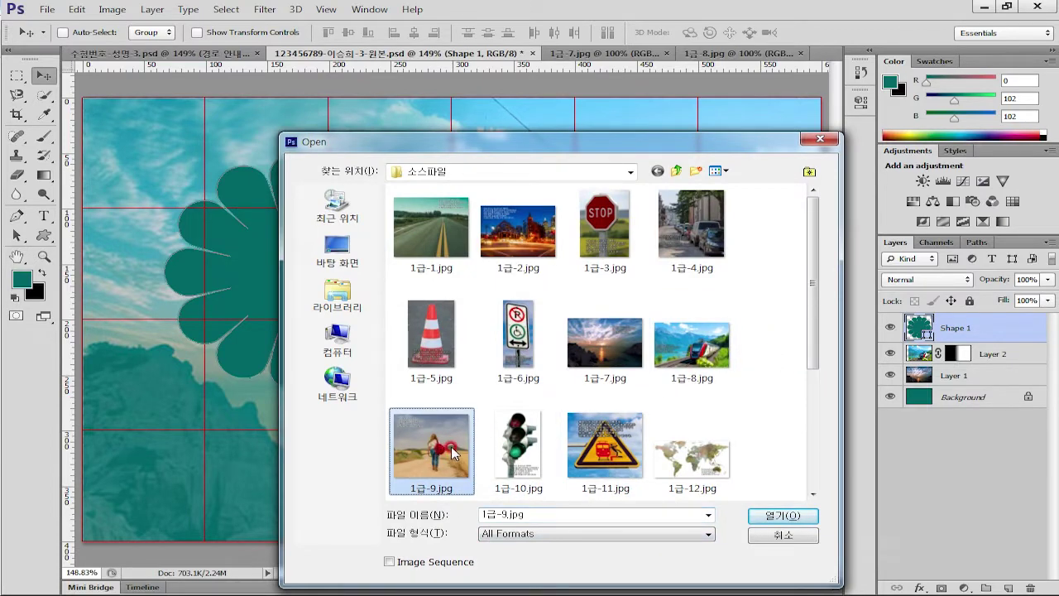
key(ctrl+a)
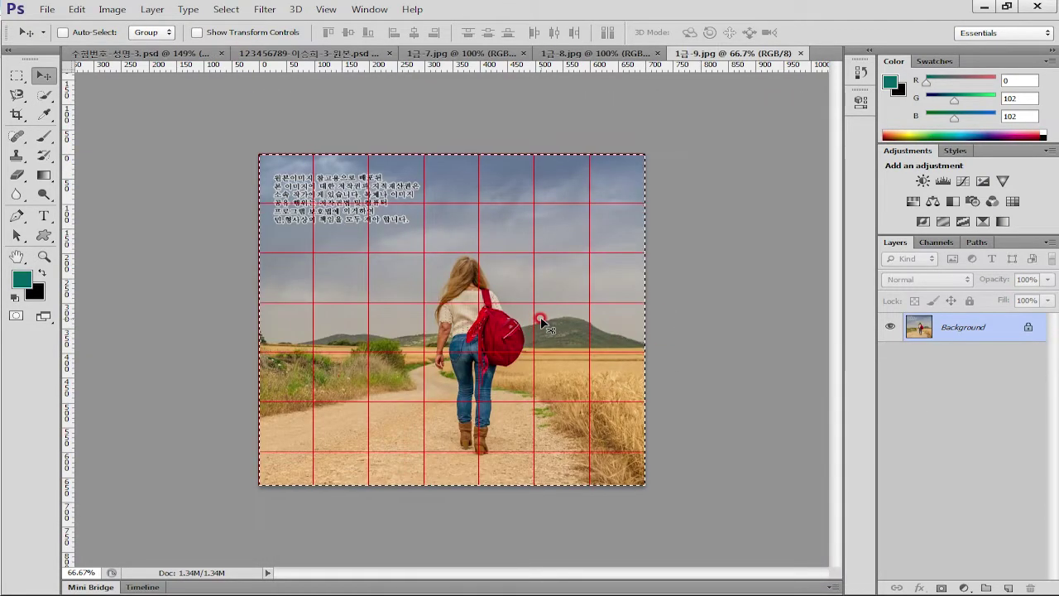
click(311, 12)
click(306, 53)
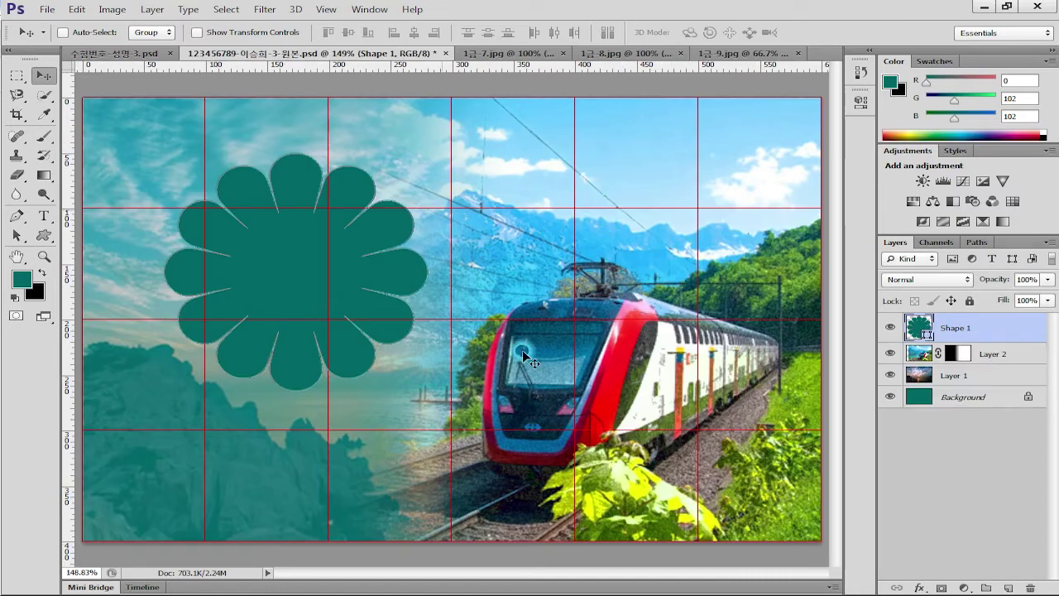
Paste the hiker photo, scale it to about 40%, and nudge it right and down
key(ctrl+v)
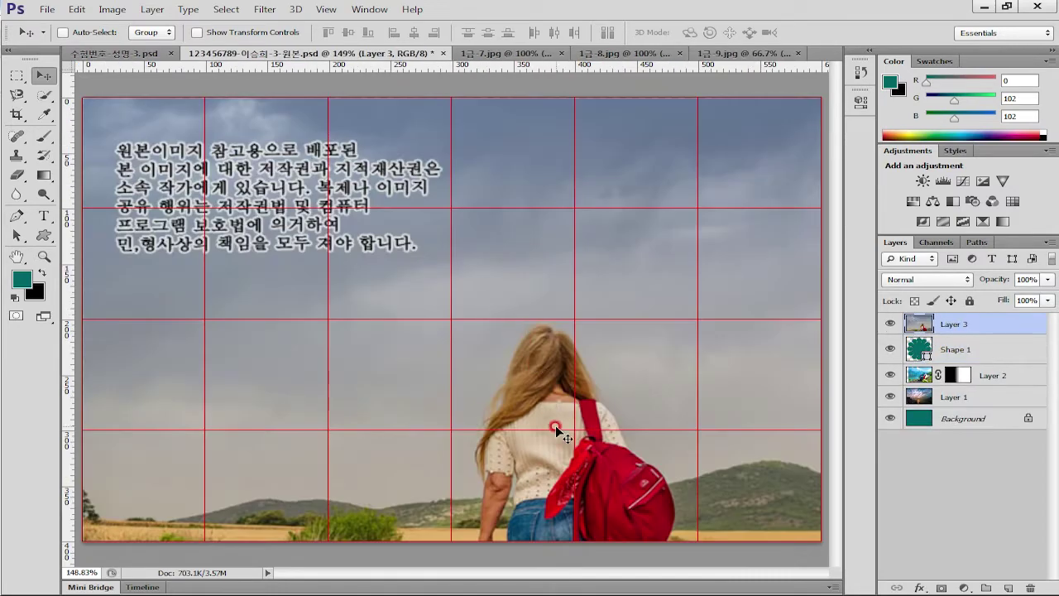
key(ctrl+t)
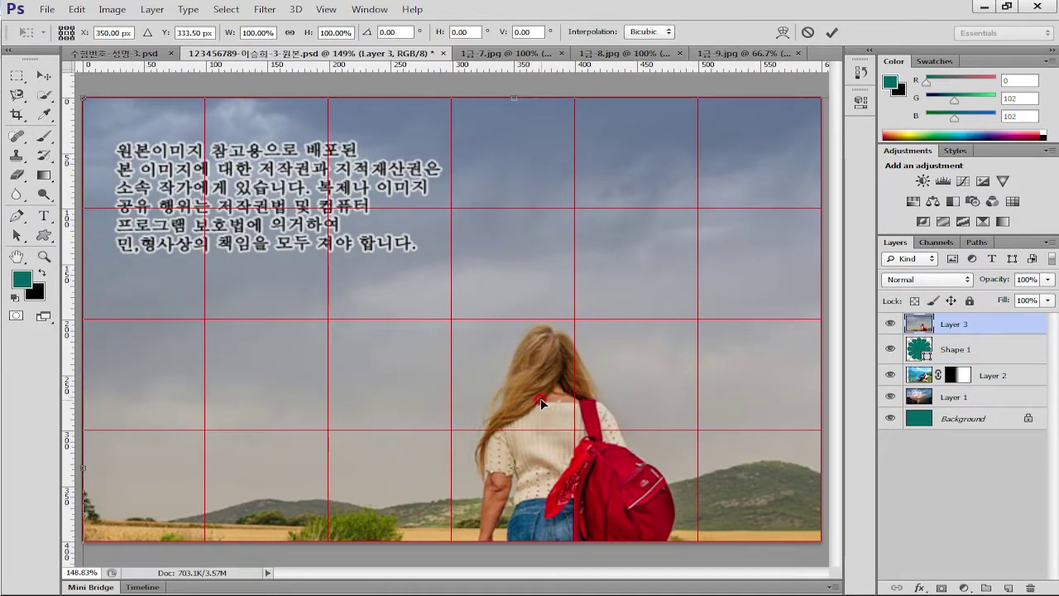
key(ctrl+minus)
key(ctrl+minus)
drag(671, 551, 415, 369)
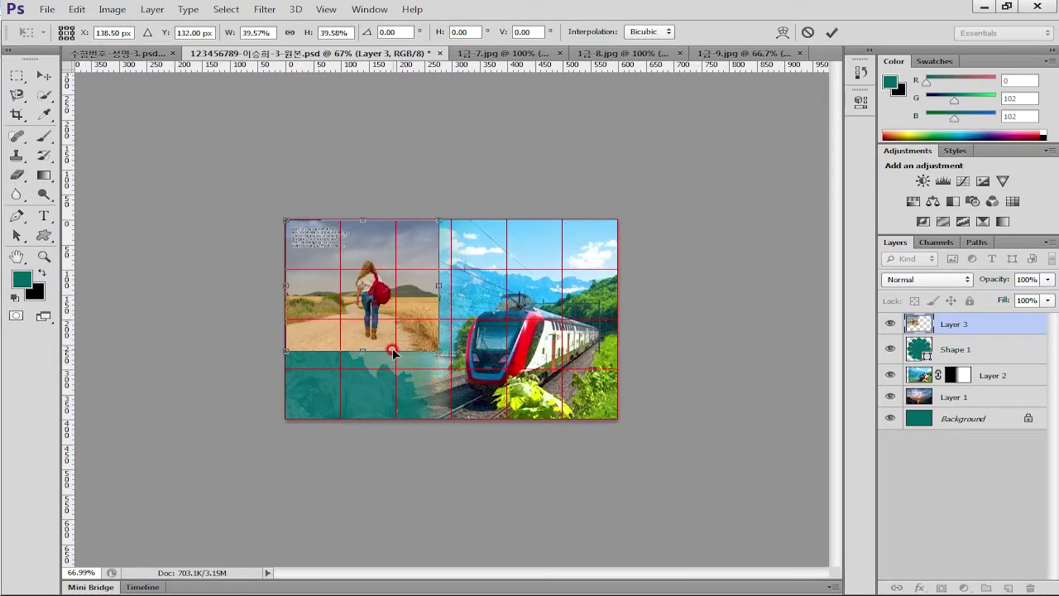
double_click(395, 340)
drag(407, 332, 435, 355)
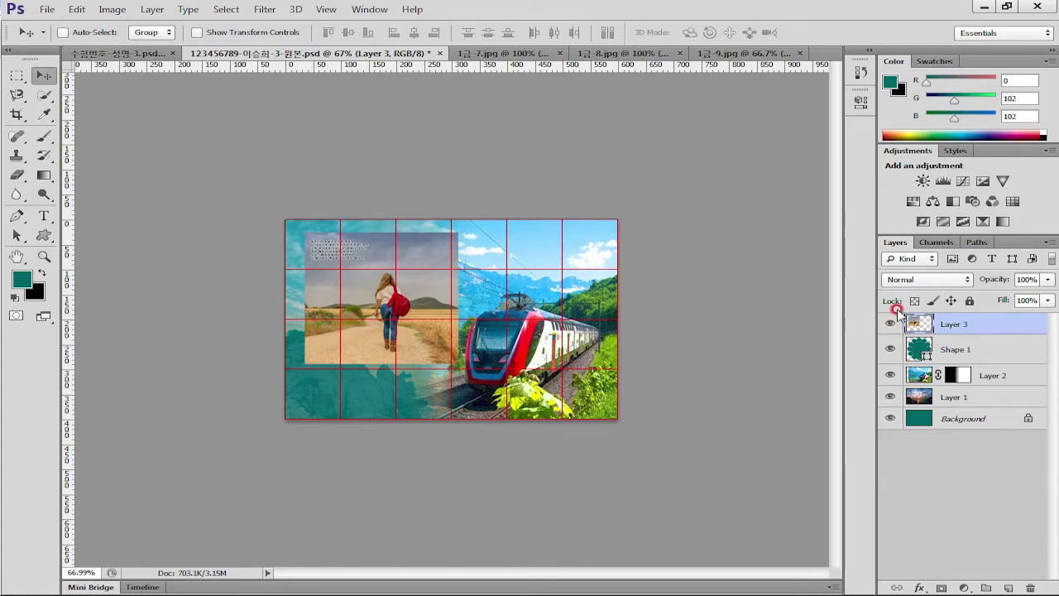
Clip hiker Layer 3 into flower Shape 1 and shift the hiker up to centre it
alt+click(1000, 335)
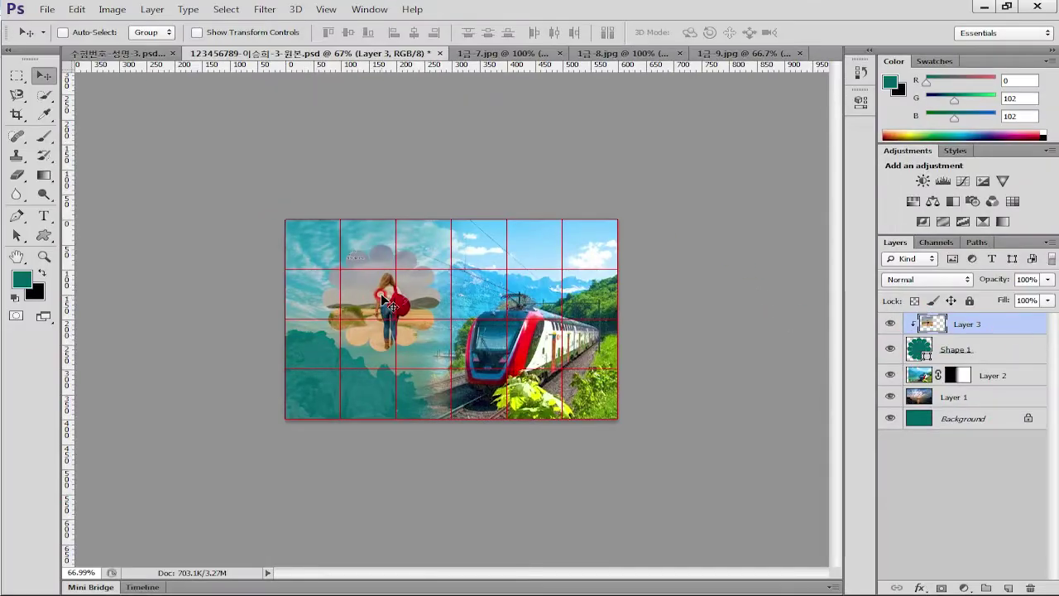
mouse_move(397, 304)
mouse_down()
mouse_move(385, 273)
mouse_move(399, 269)
mouse_move(393, 306)
mouse_up()
key(ctrl+0)
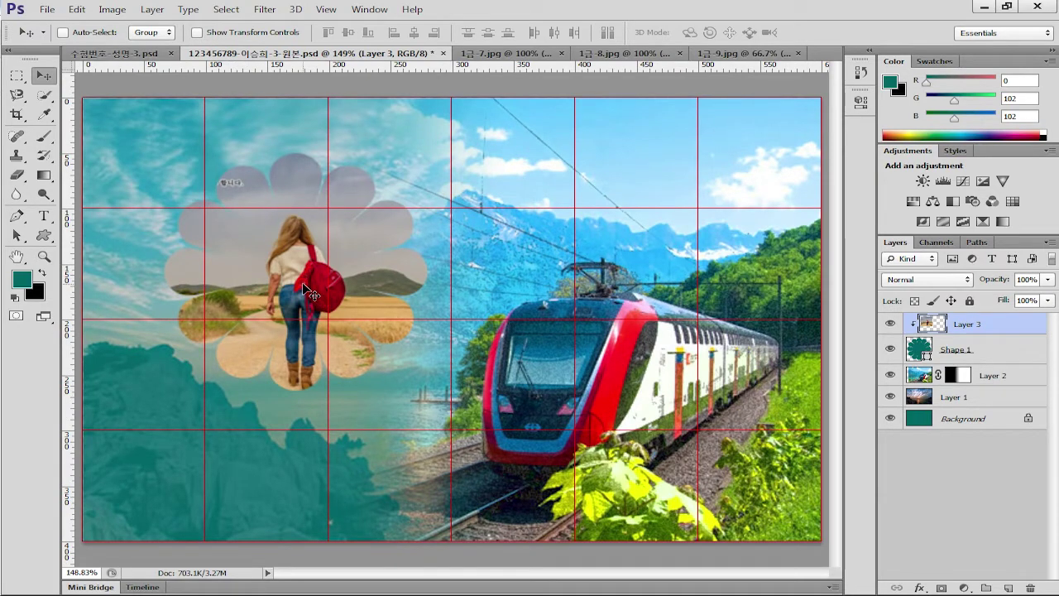
drag(303, 283, 298, 258)
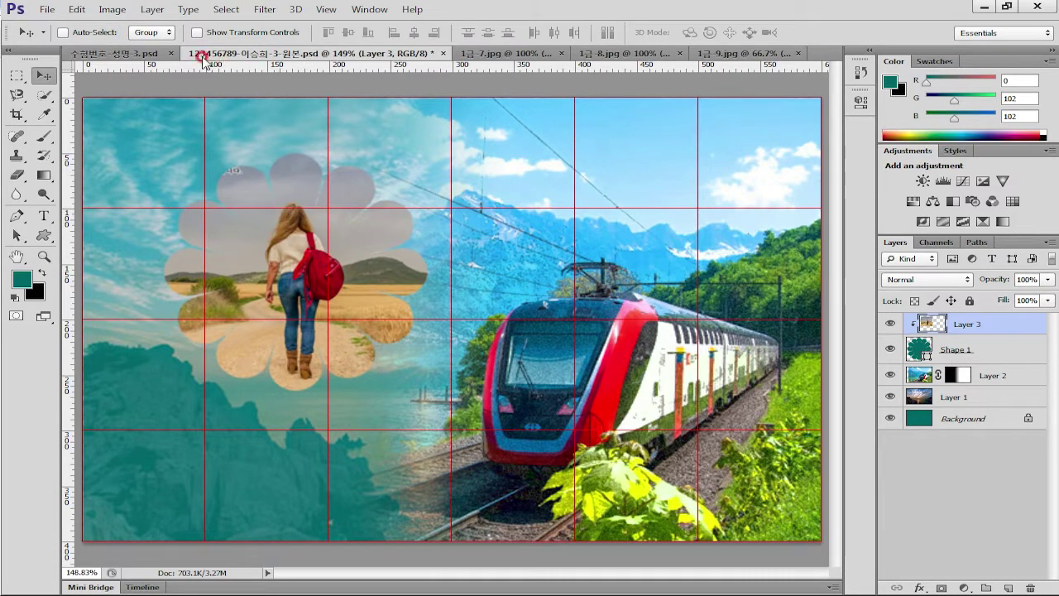
Apply the Stylize Wind filter to the hiker photo using Wind, From the Right
click(266, 9)
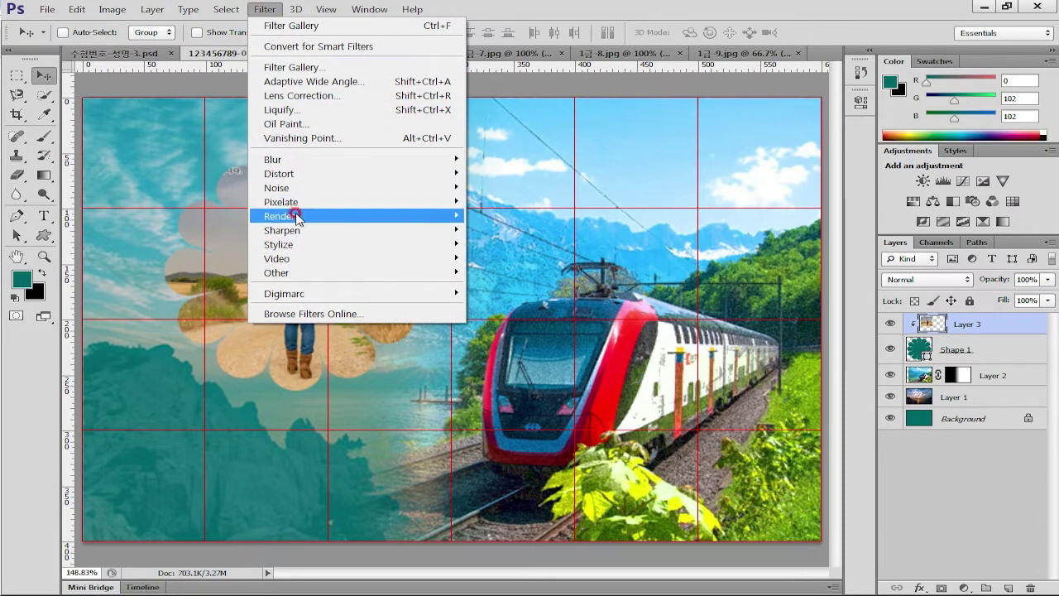
mouse_move(290, 246)
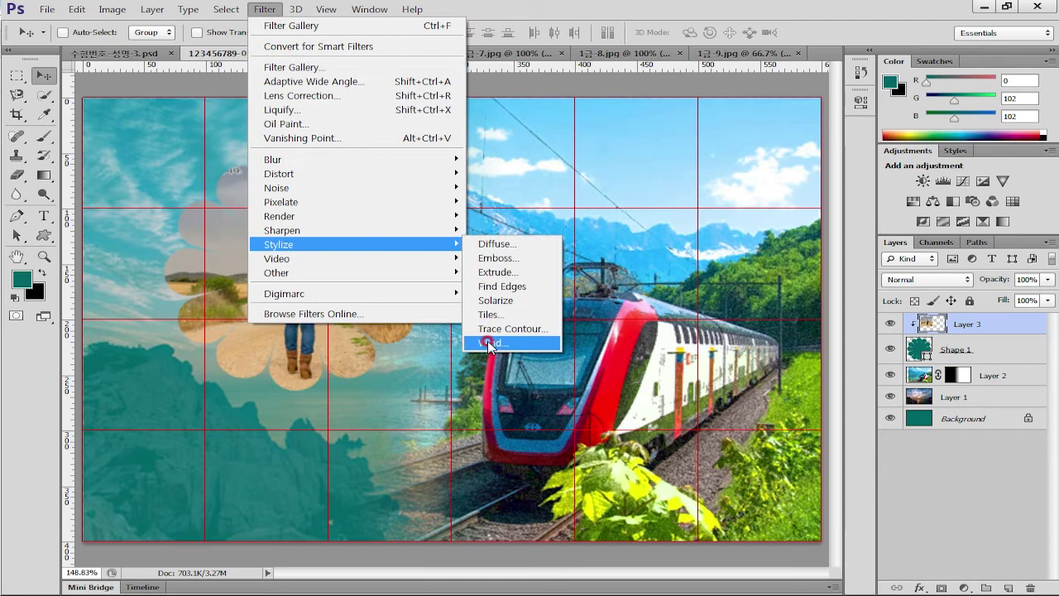
click(466, 346)
mouse_move(640, 313)
mouse_down()
mouse_move(667, 291)
mouse_move(699, 322)
mouse_move(711, 366)
mouse_move(705, 329)
mouse_move(720, 323)
mouse_up()
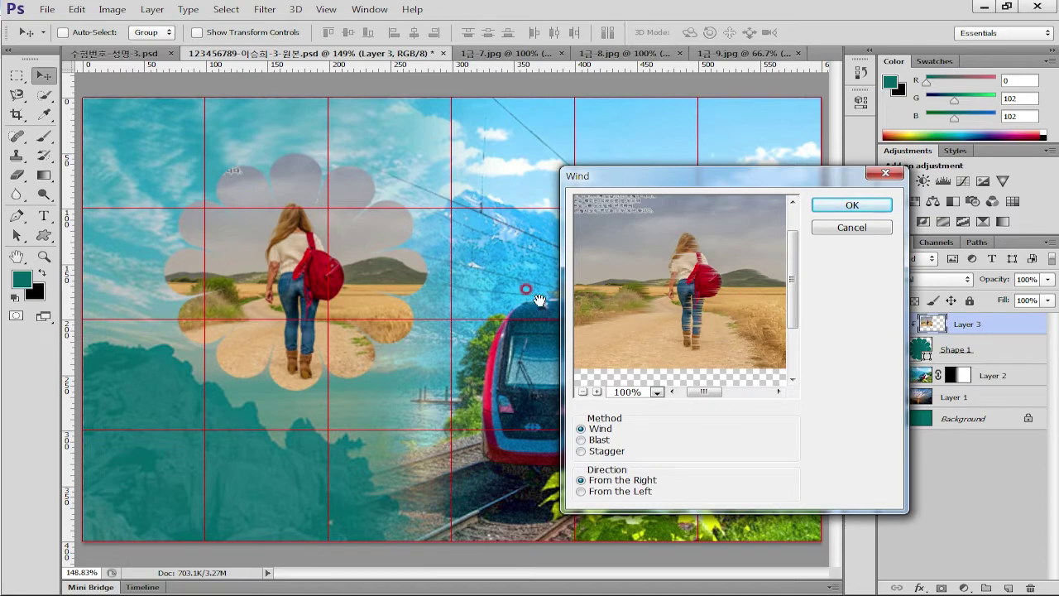
click(891, 204)
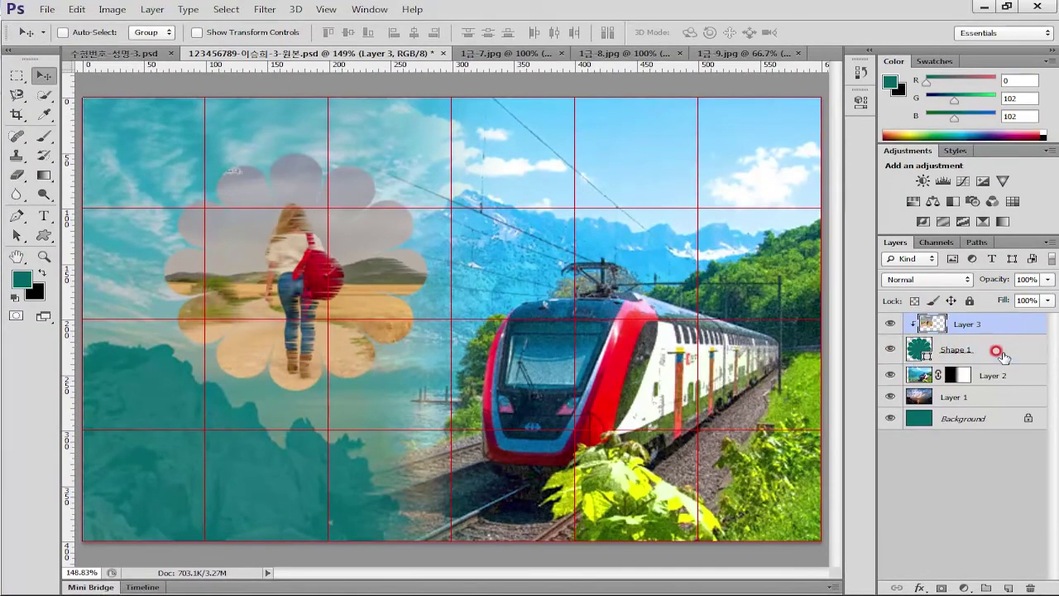
Add a 5 px stroke with Gradient fill type to the flower shape layer
click(967, 312)
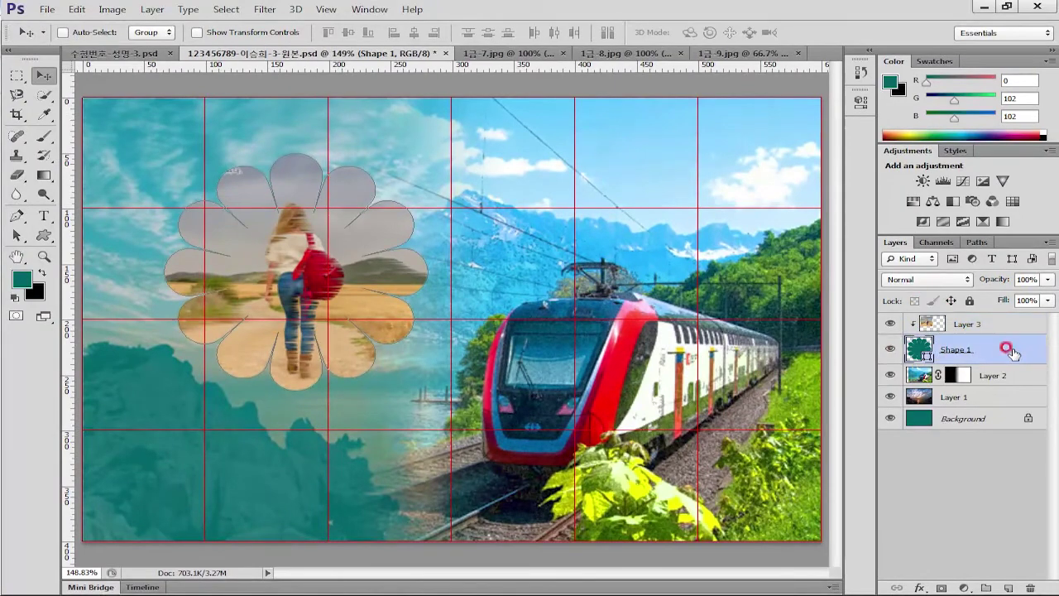
double_click(1014, 353)
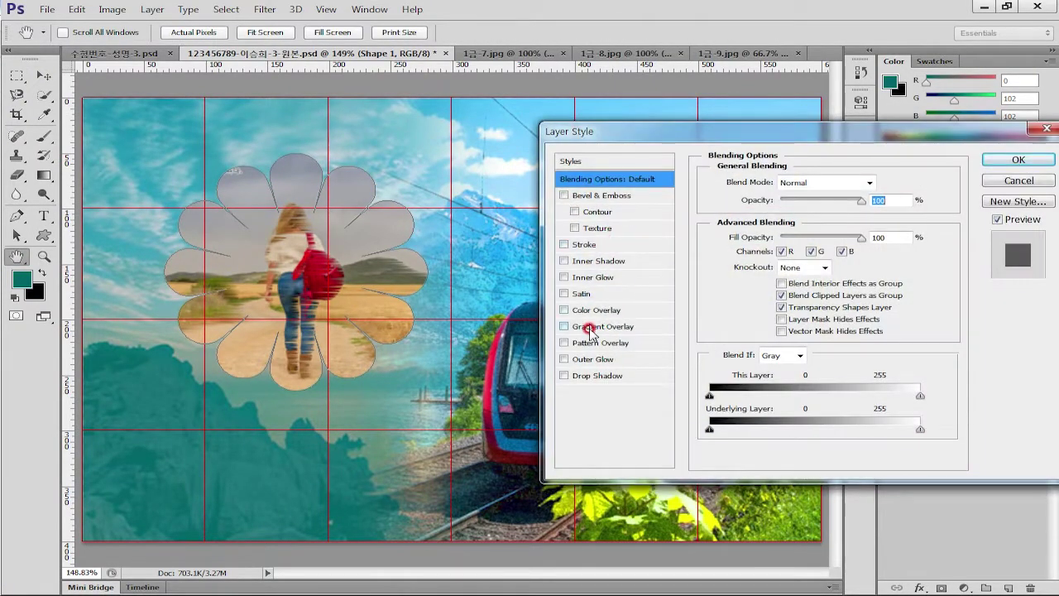
click(592, 248)
text(5)
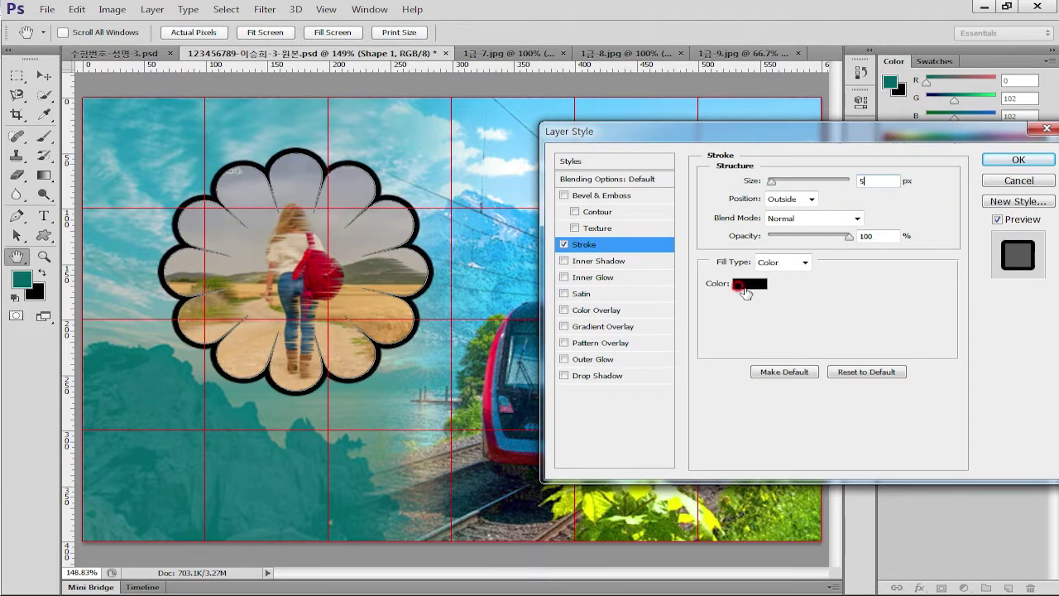
click(780, 261)
click(776, 288)
click(792, 286)
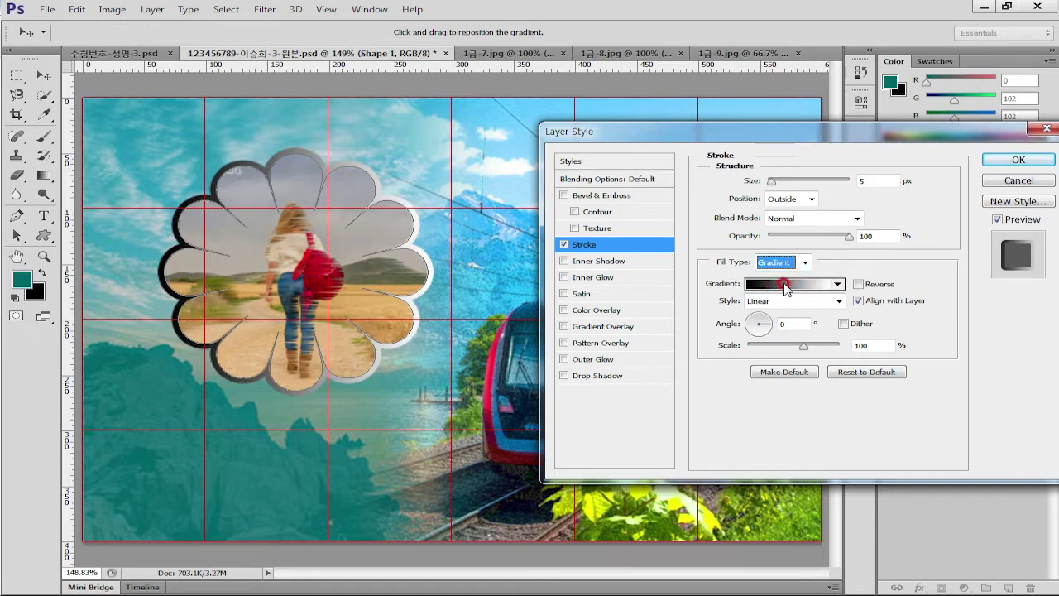
Set the stroke gradient from #003366 on the left to 0% opacity on the right
click(180, 444)
click(256, 502)
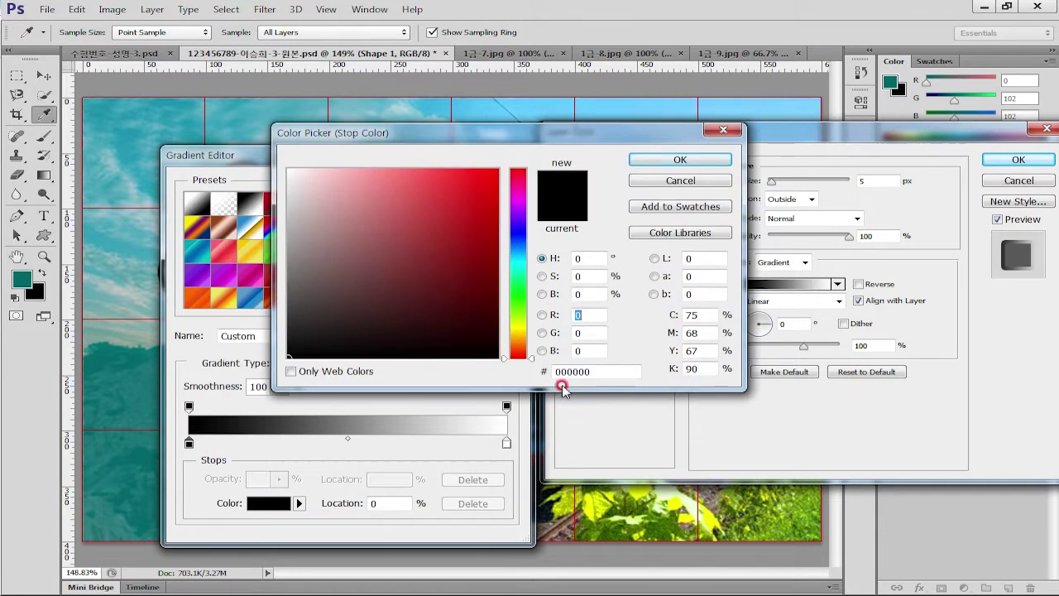
drag(617, 375, 369, 377)
text(036)
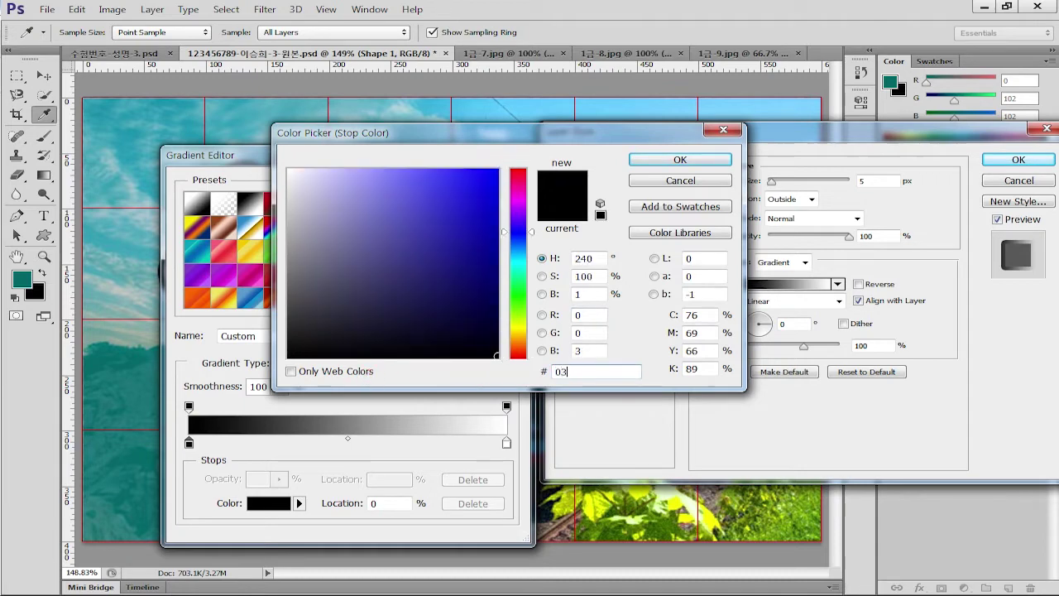
click(687, 176)
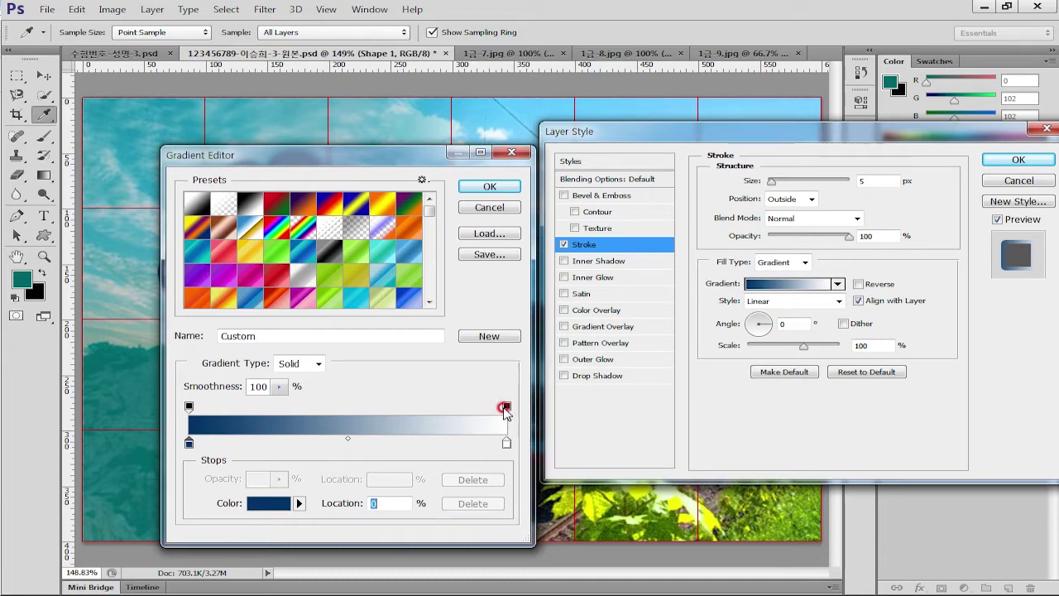
click(506, 406)
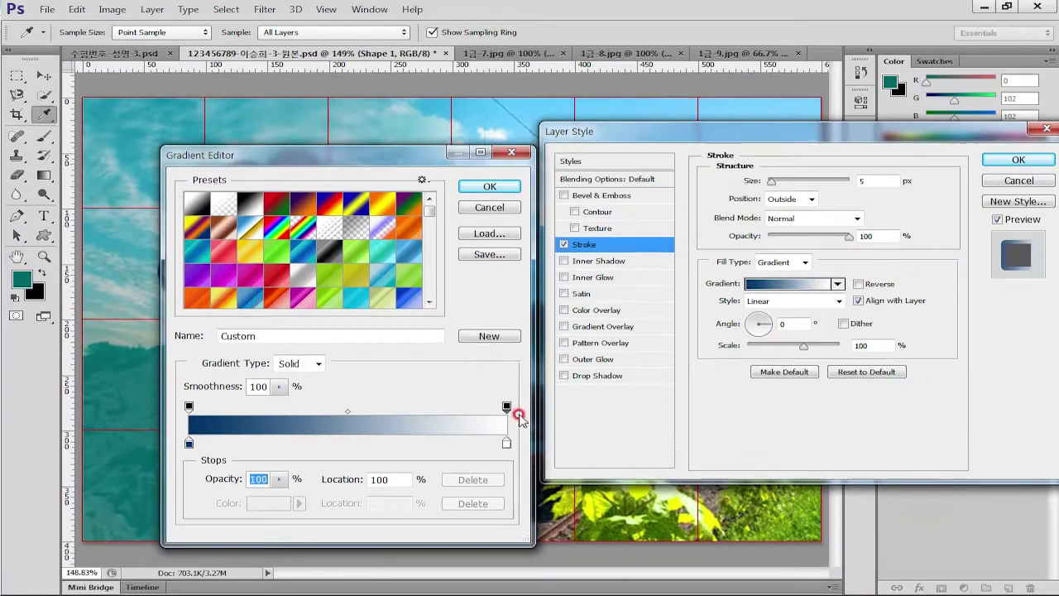
click(52, 436)
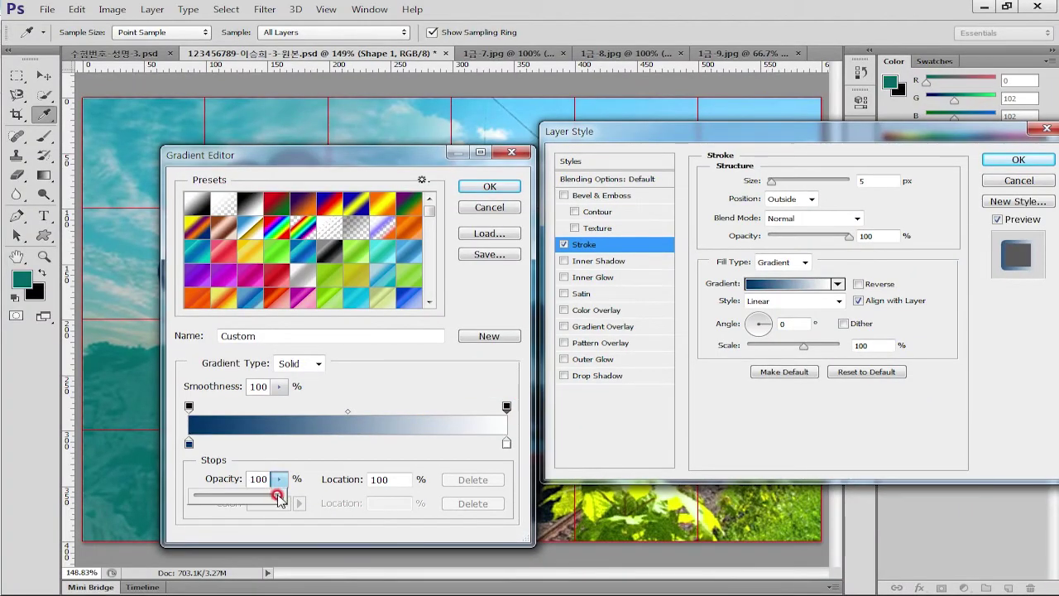
drag(278, 495, 90, 493)
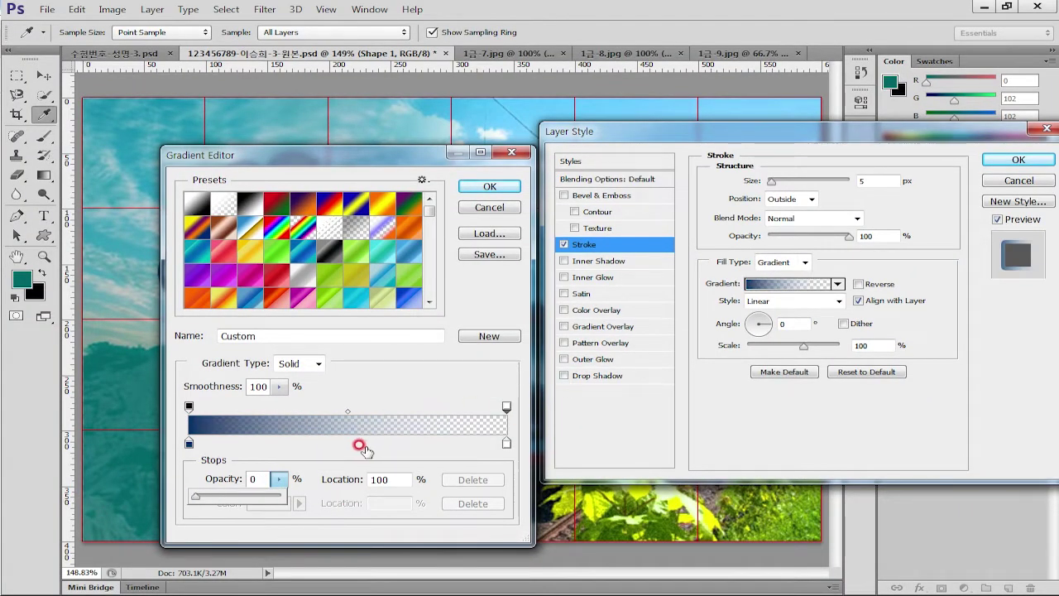
click(470, 187)
Confirm the gradient stroke on the flower and bring up the Open window
click(148, 299)
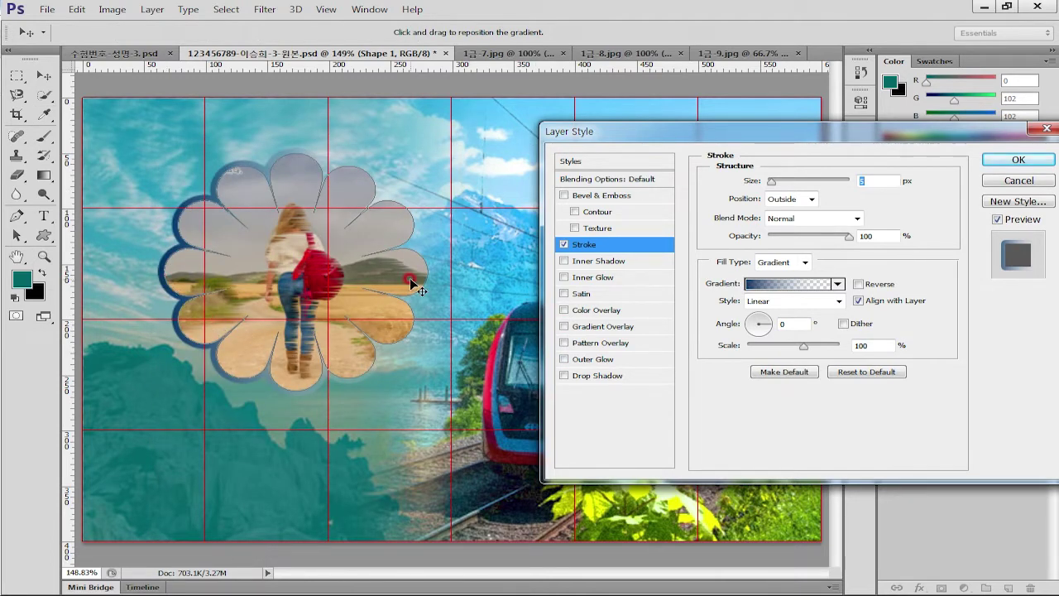
click(832, 284)
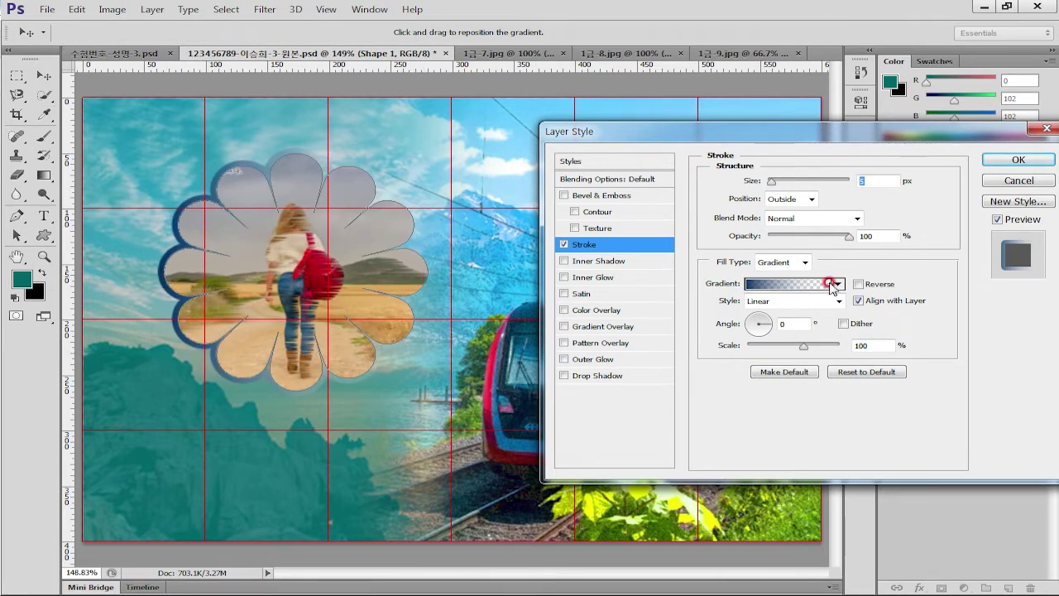
click(1014, 160)
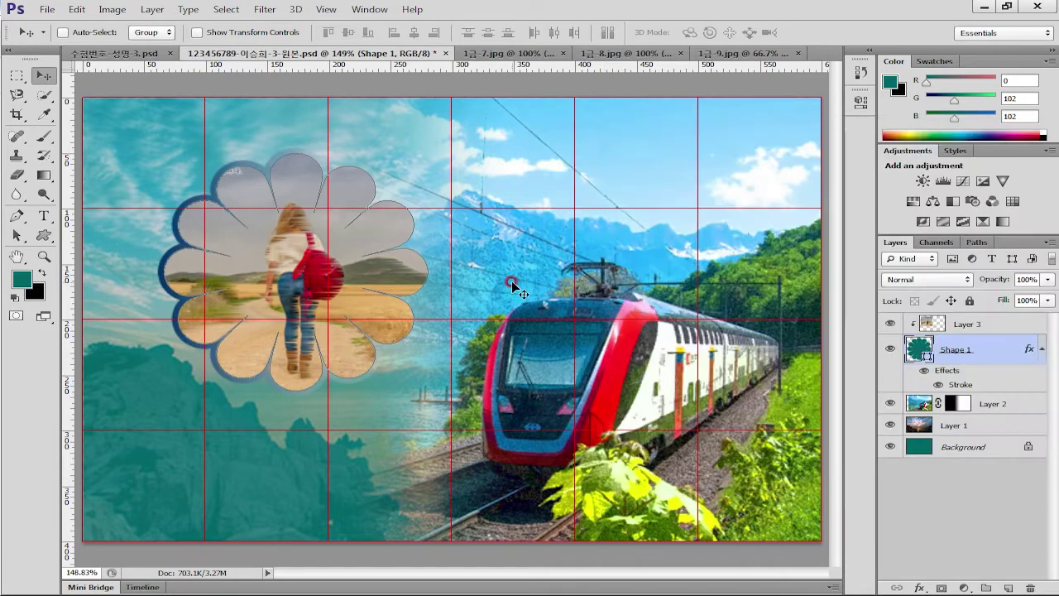
click(556, 356)
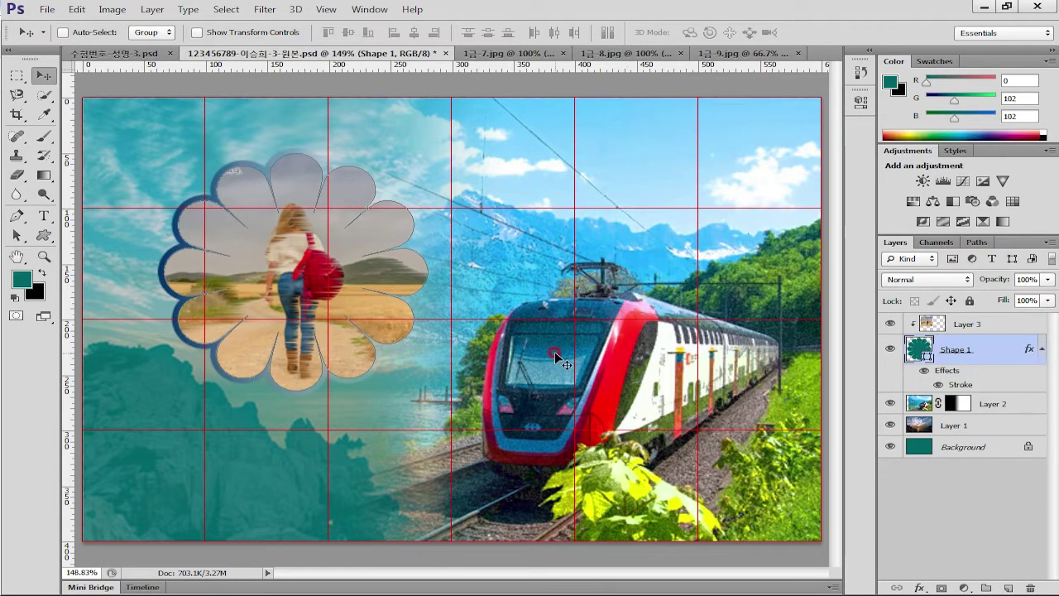
key(ctrl+o)
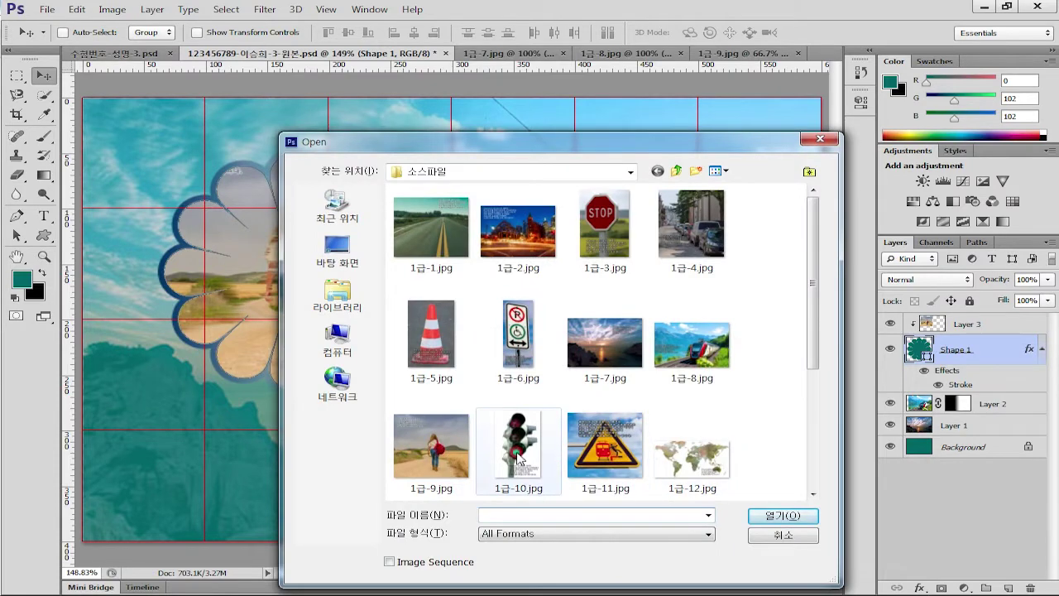
Open 1급-10.jpg, hide its grid and fit it to the window
double_click(530, 460)
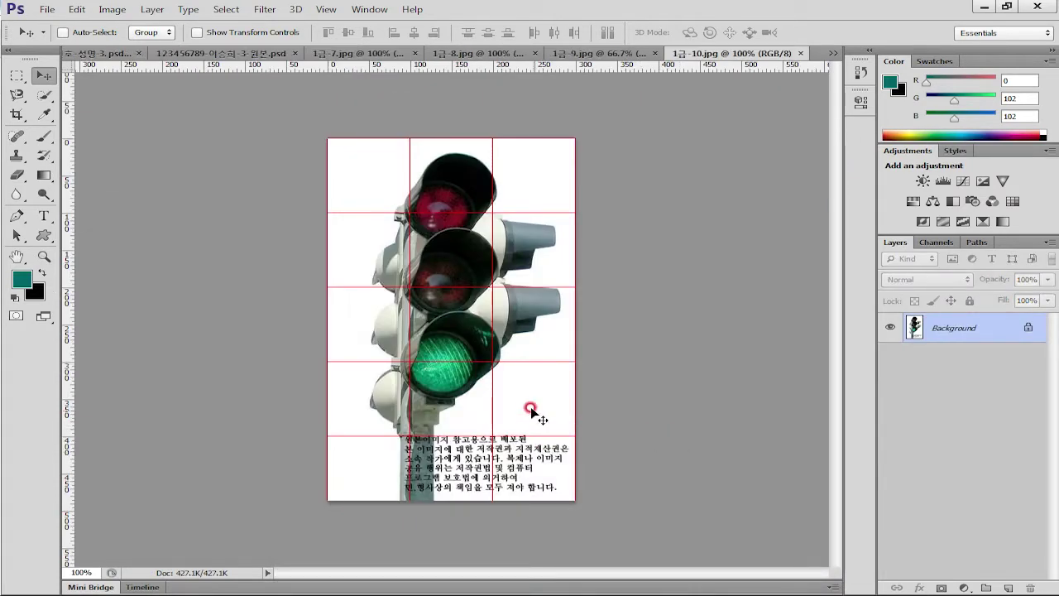
key(ctrl+apostrophe)
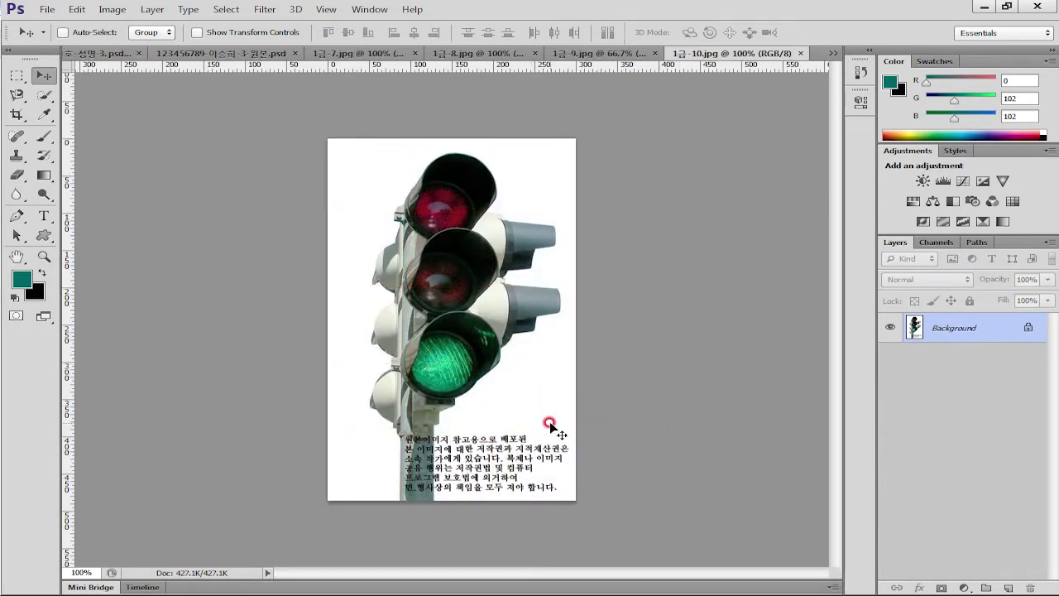
key(ctrl+0)
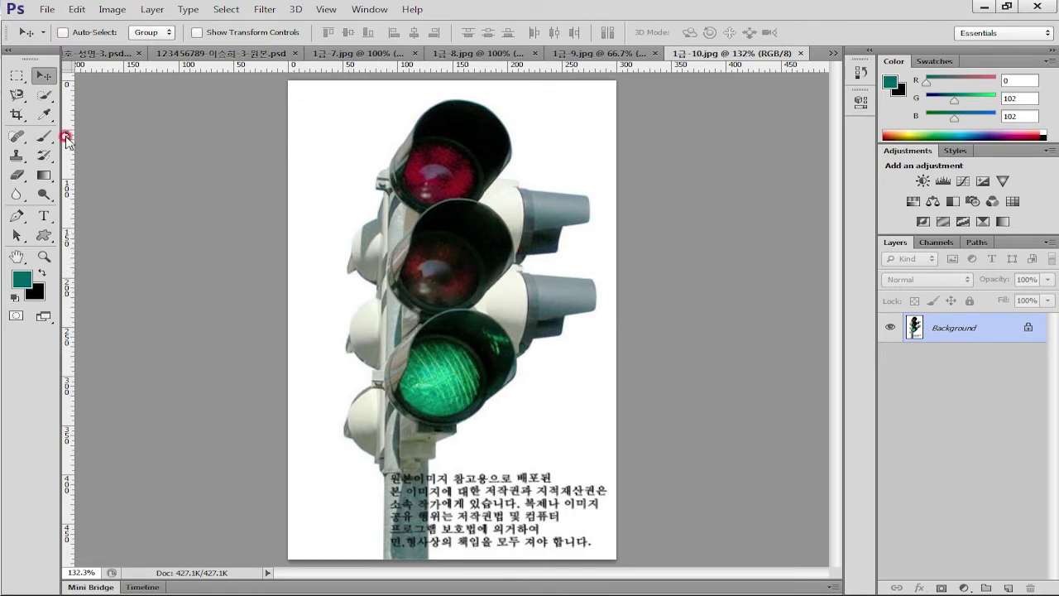
Select the white background with the Magic Wand at Tolerance 32, Contiguous on
mouse_move(49, 97)
mouse_down()
mouse_move(125, 114)
mouse_move(118, 107)
mouse_up()
click(333, 150)
click(470, 32)
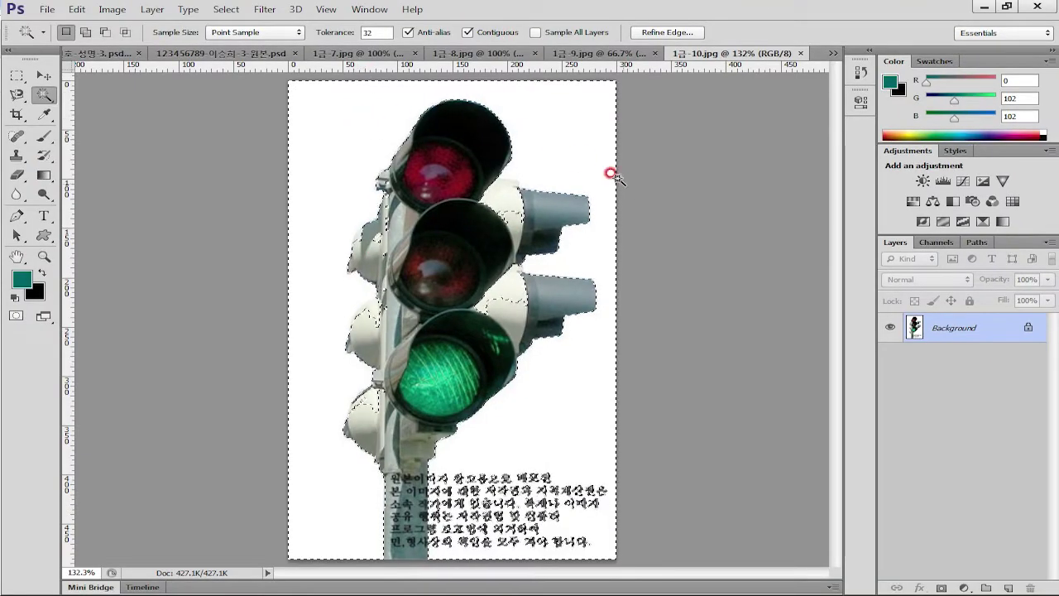
Reselect the white background with the Magic Wand at Tolerance 8
click(612, 173)
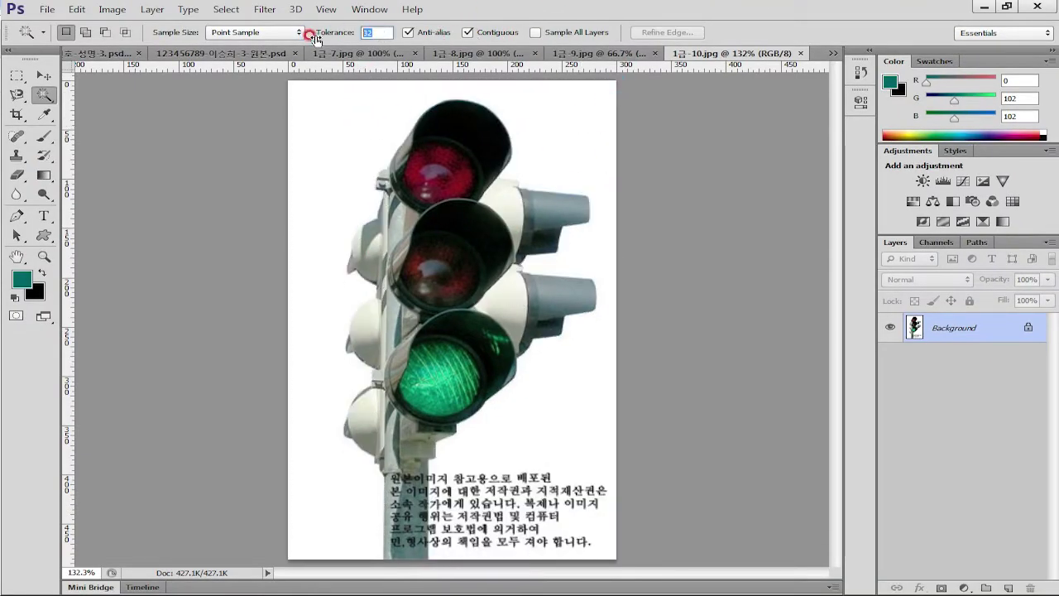
click(531, 154)
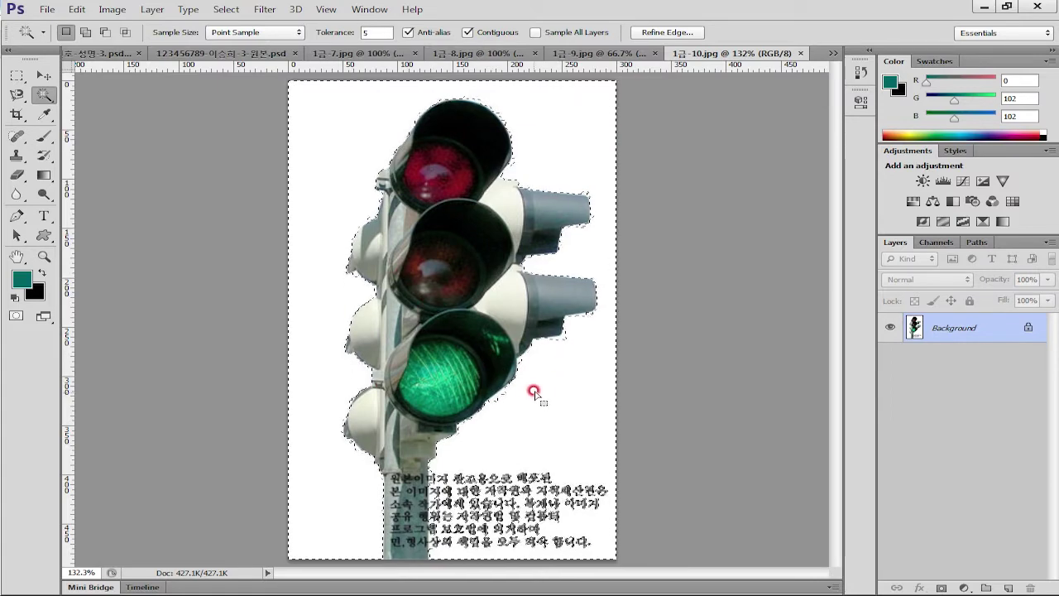
text(8)
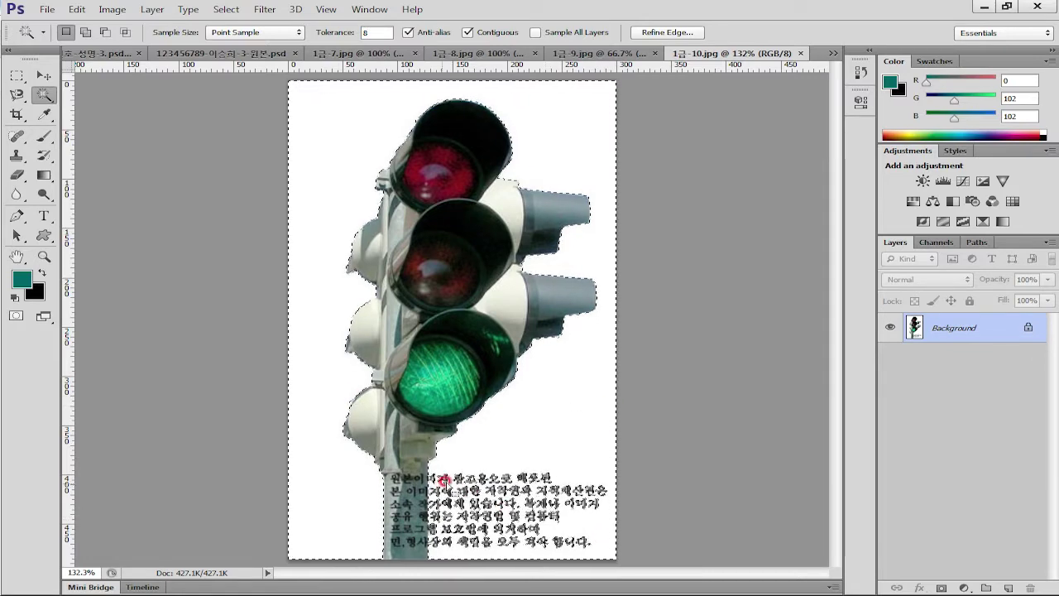
Add the caption text block to the selection with the Polygonal Lasso
mouse_move(23, 98)
mouse_down()
mouse_move(72, 91)
mouse_move(89, 108)
mouse_up()
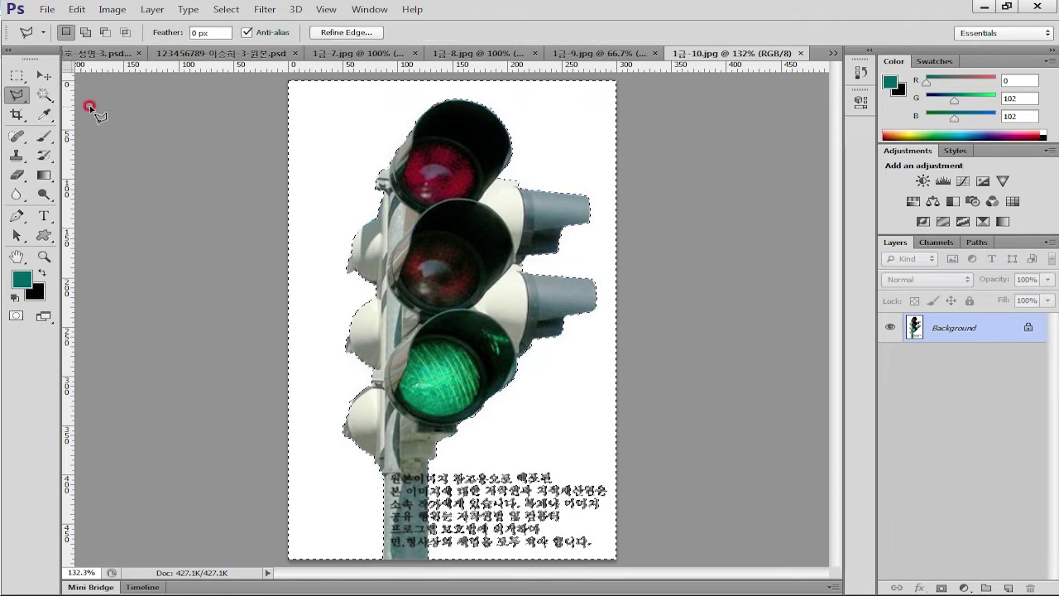
click(429, 468)
key(ctrl+z)
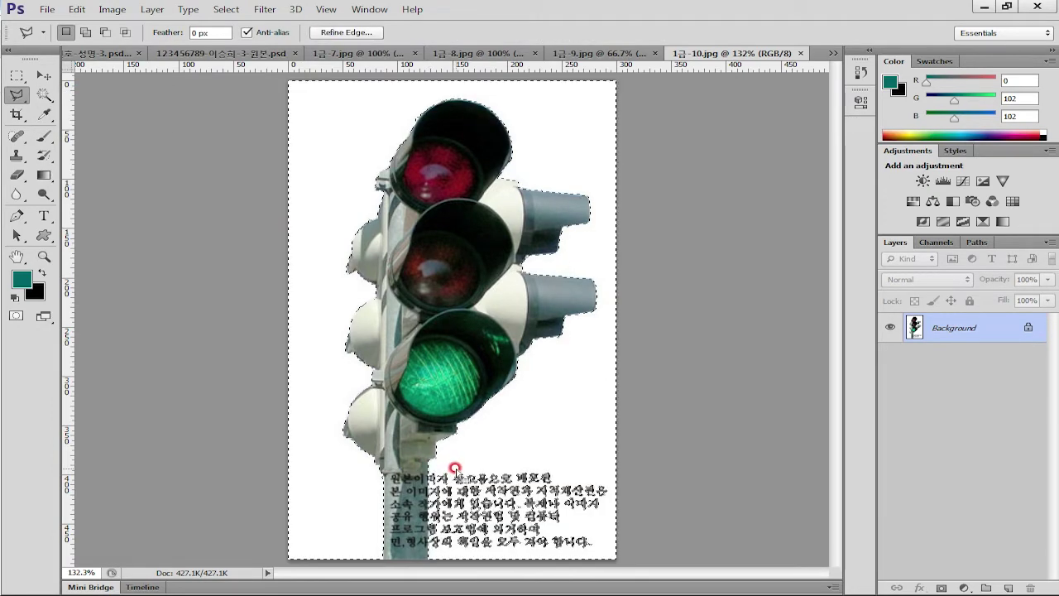
key(shift)
click(426, 552)
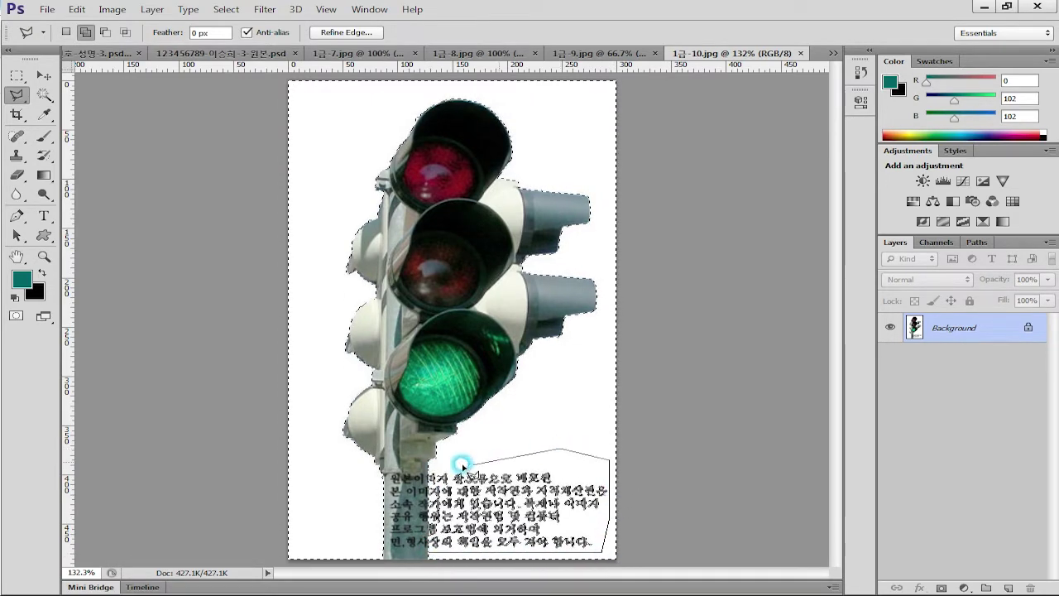
click(428, 474)
click(621, 434)
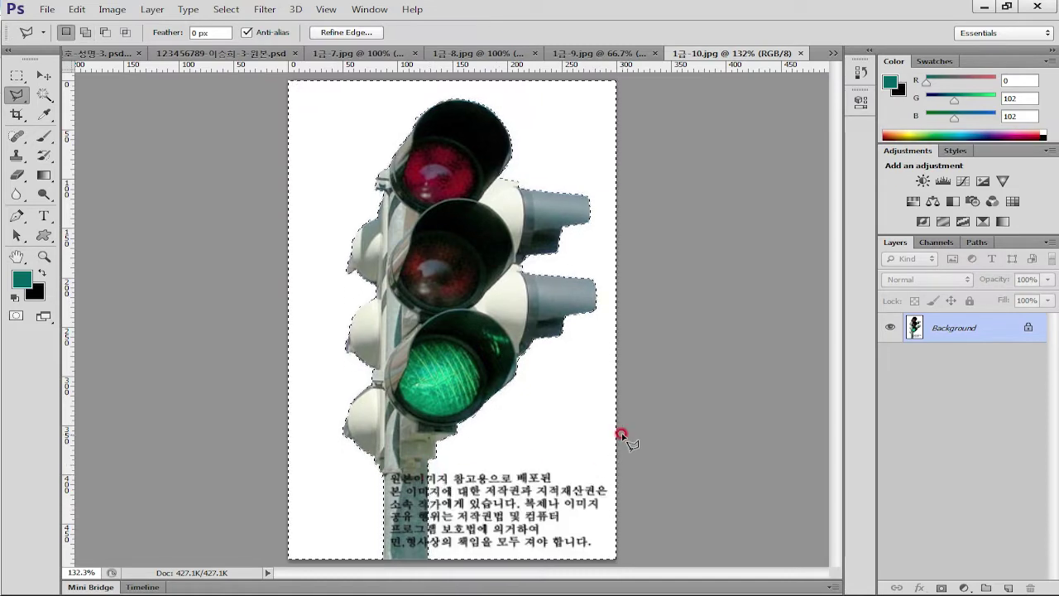
click(452, 542)
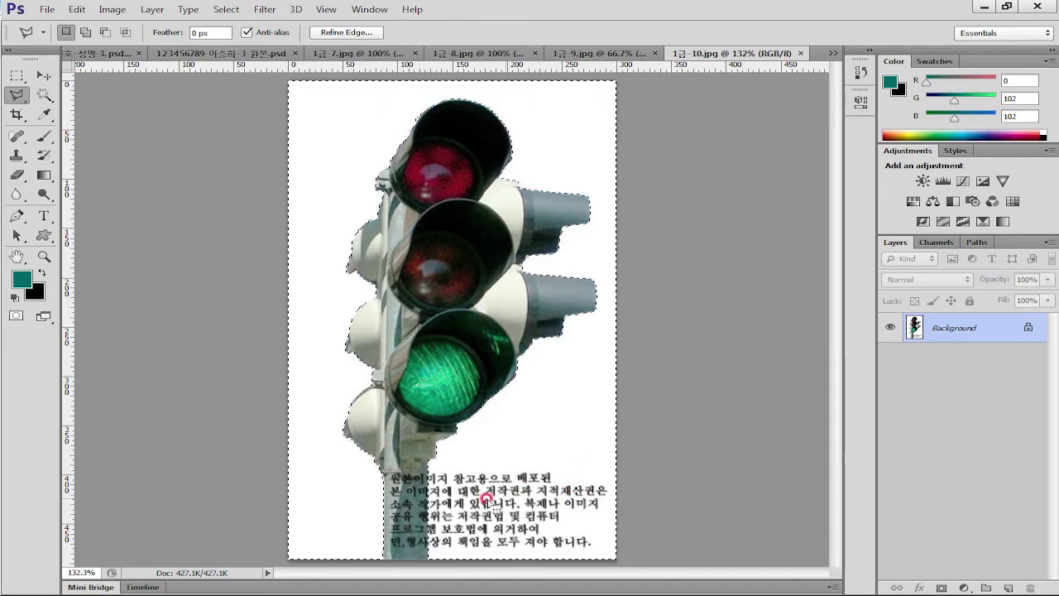
click(456, 374)
click(485, 199)
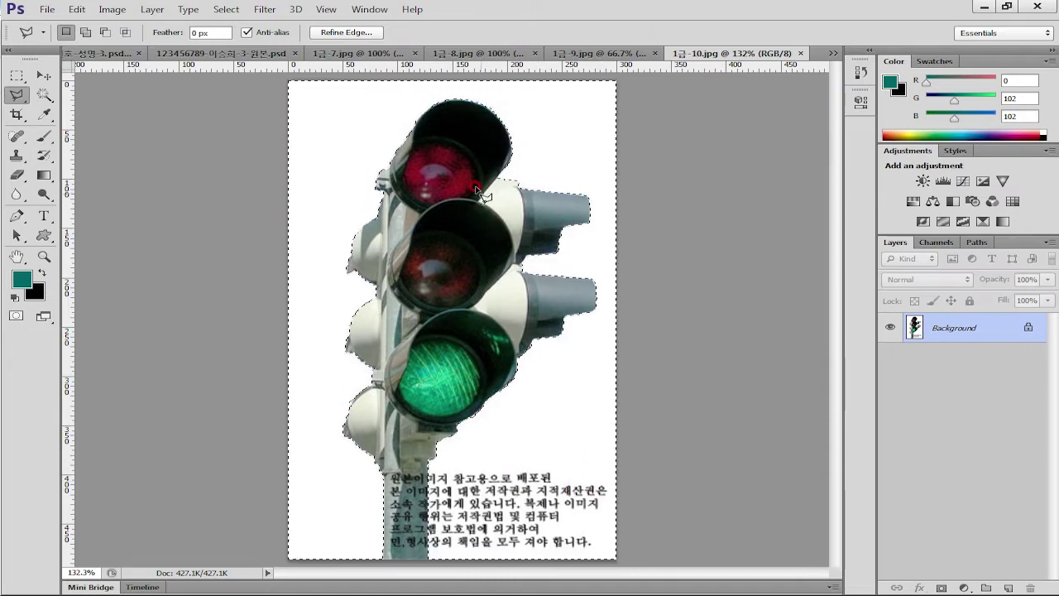
Invert the selection to isolate the traffic light and return to the poster document
click(226, 9)
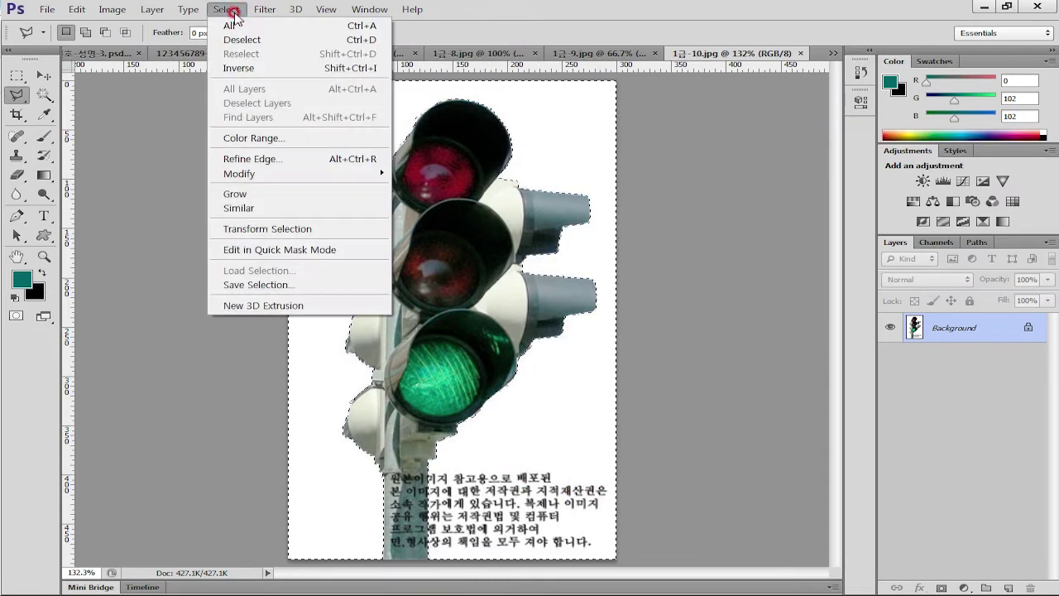
click(227, 69)
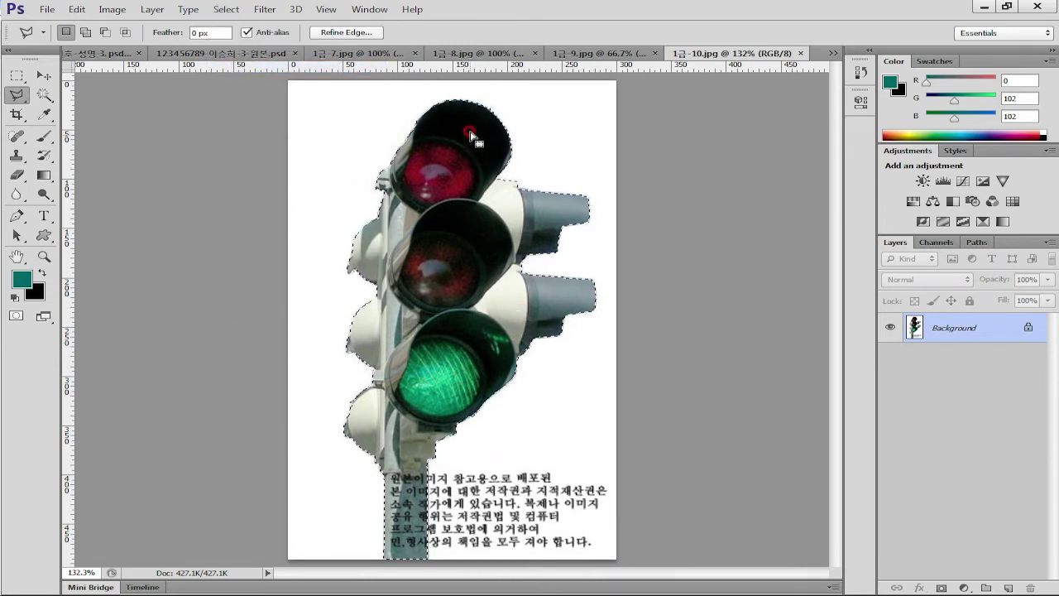
click(209, 52)
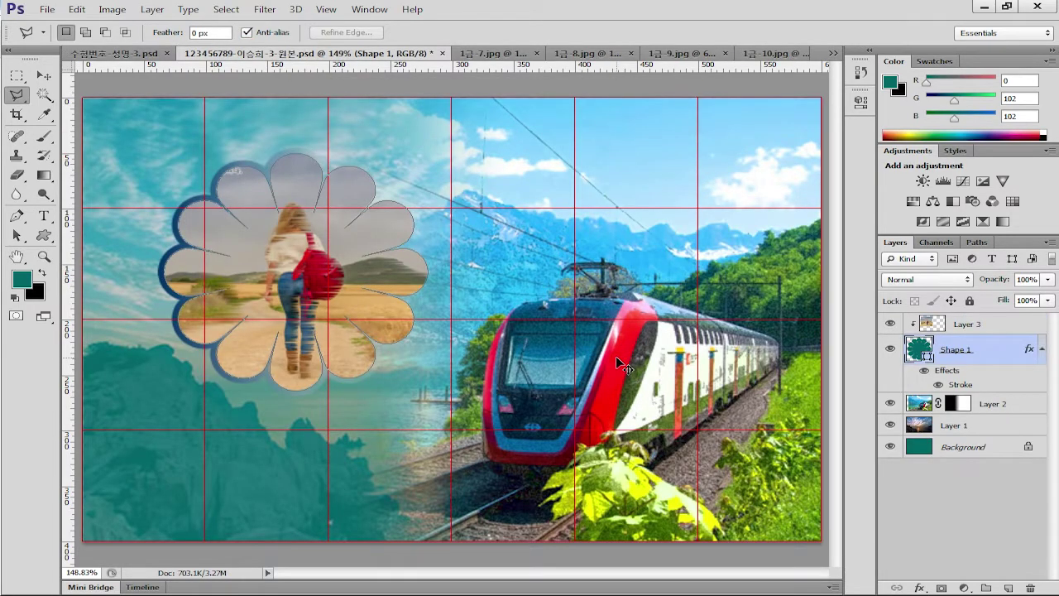
Paste the traffic light into the poster as a new layer
key(ctrl+v)
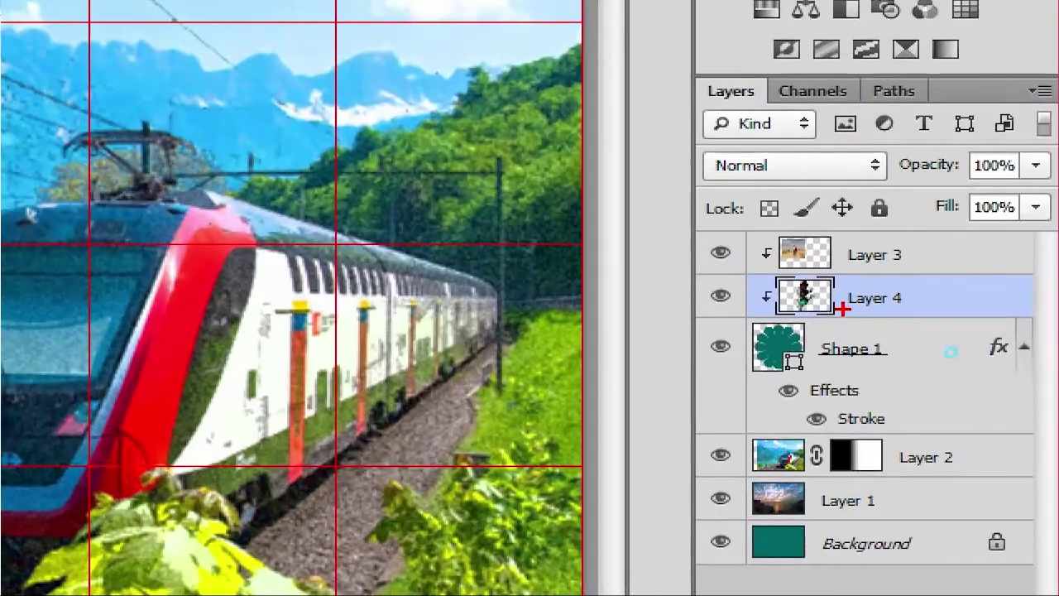
drag(949, 347, 968, 376)
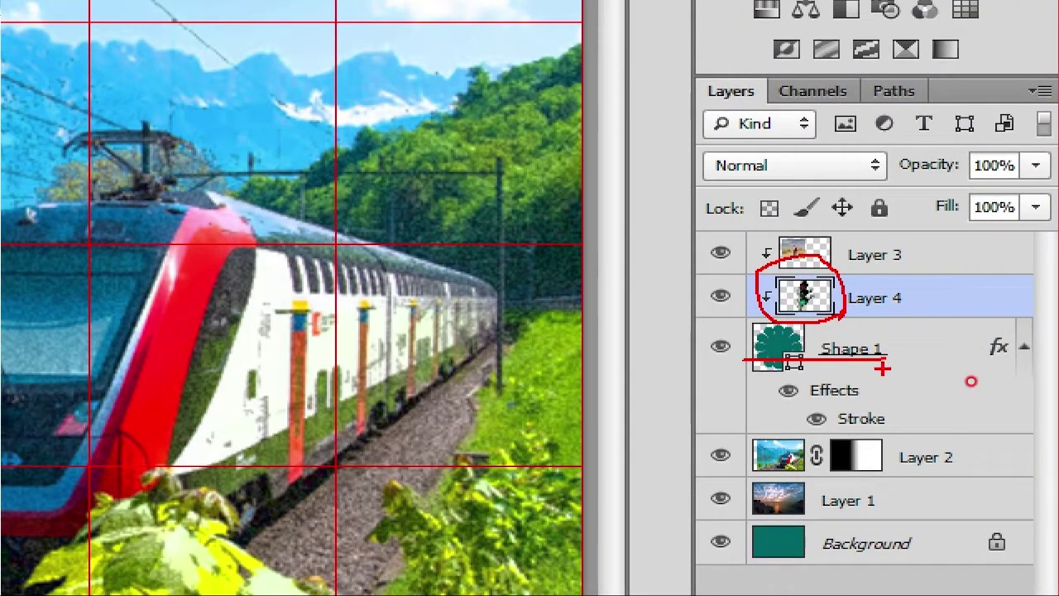
mouse_move(770, 340)
mouse_down()
mouse_move(840, 365)
mouse_move(777, 388)
mouse_move(877, 347)
mouse_move(753, 406)
mouse_move(907, 392)
mouse_up()
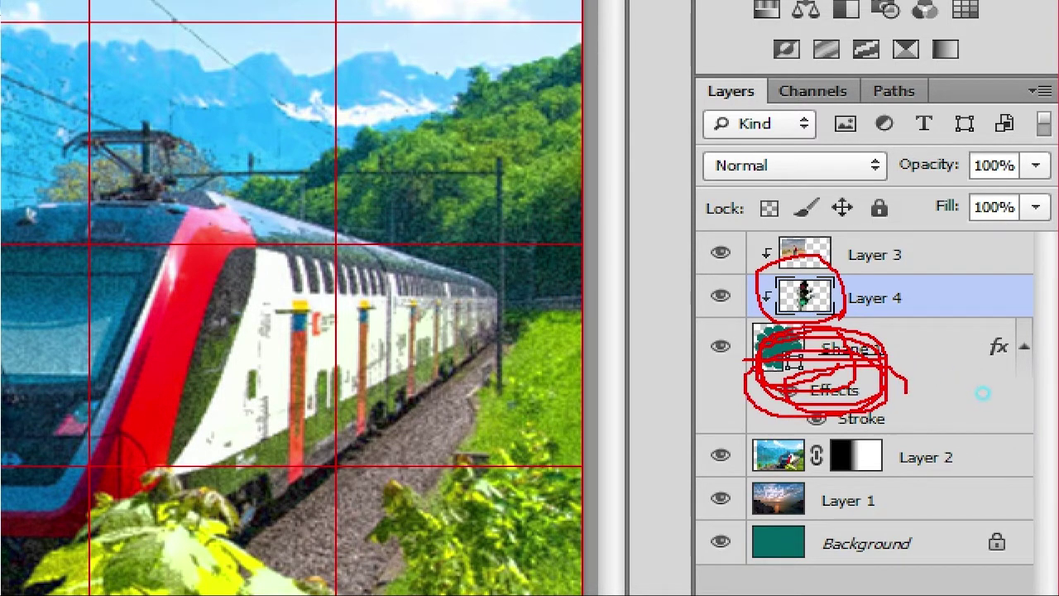
mouse_move(740, 347)
mouse_down()
mouse_move(678, 307)
mouse_move(768, 347)
mouse_up()
drag(850, 300, 865, 299)
key(Escape)
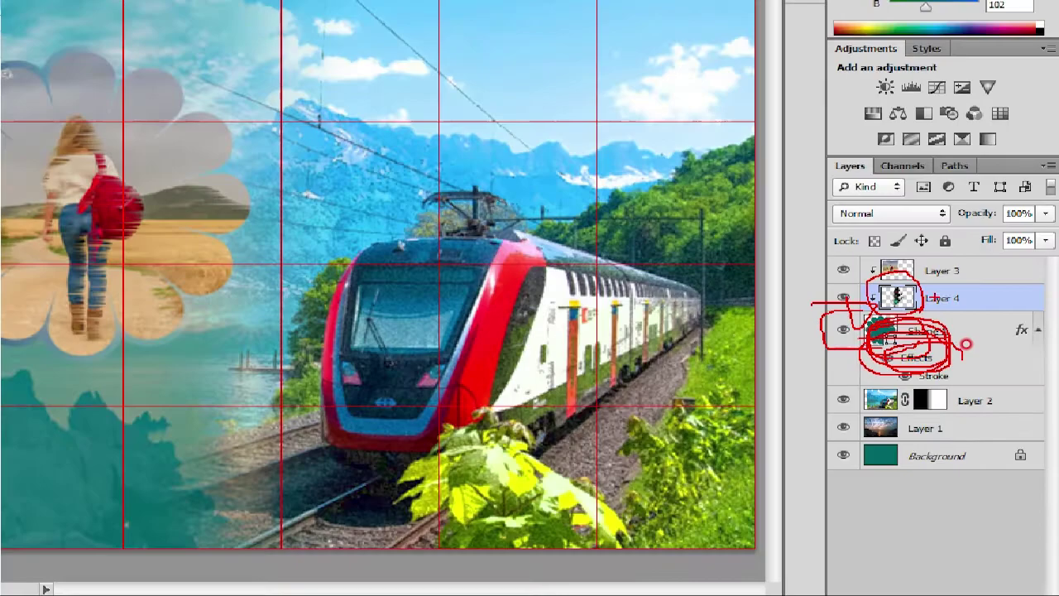
Move Layer 4 above Layer 3 and release it from the flower clipping mask
mouse_move(946, 293)
mouse_down()
mouse_move(933, 255)
mouse_move(939, 237)
mouse_up()
drag(999, 315, 990, 329)
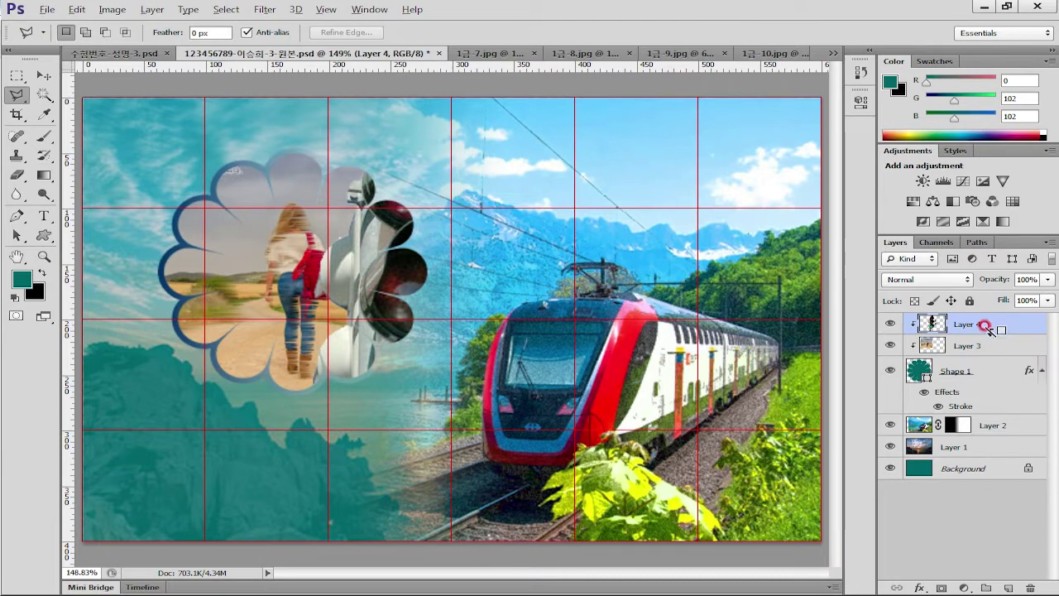
alt+click(991, 329)
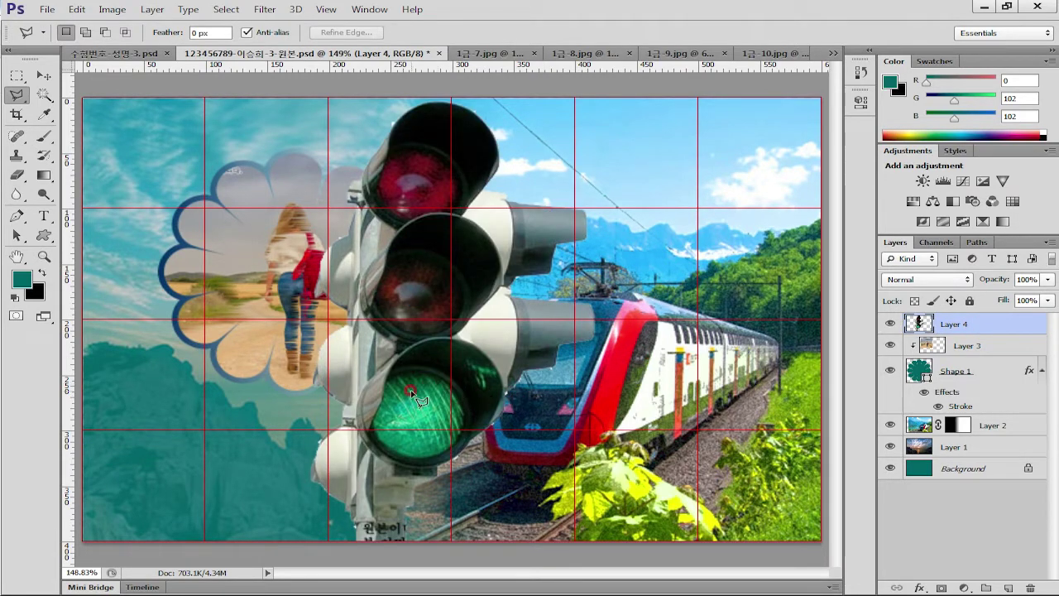
Scale the traffic light down and place it at the lower right beside the train
key(ctrl+t)
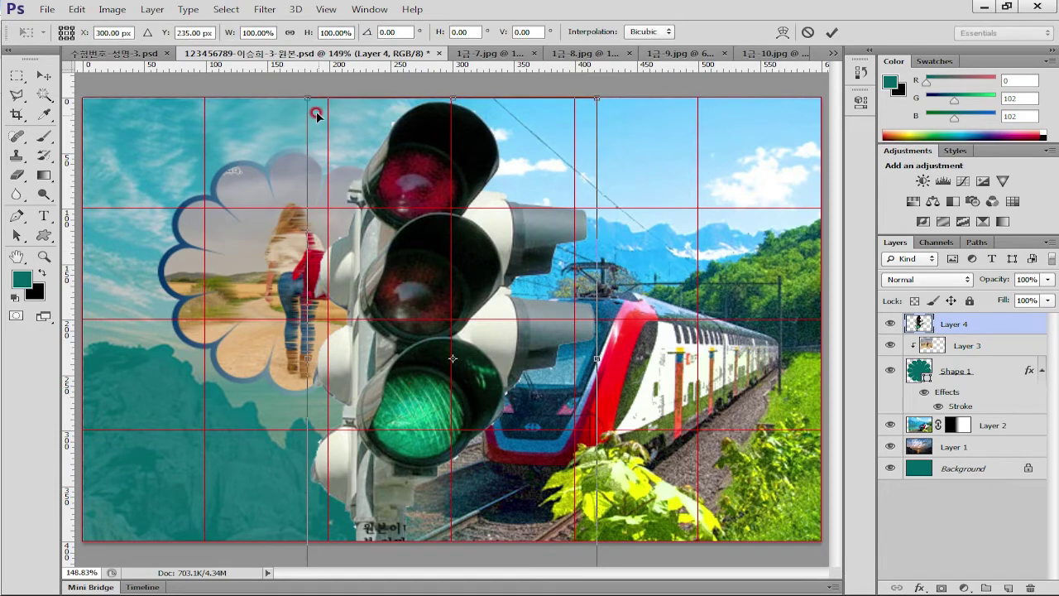
drag(302, 91, 451, 335)
drag(556, 464, 748, 508)
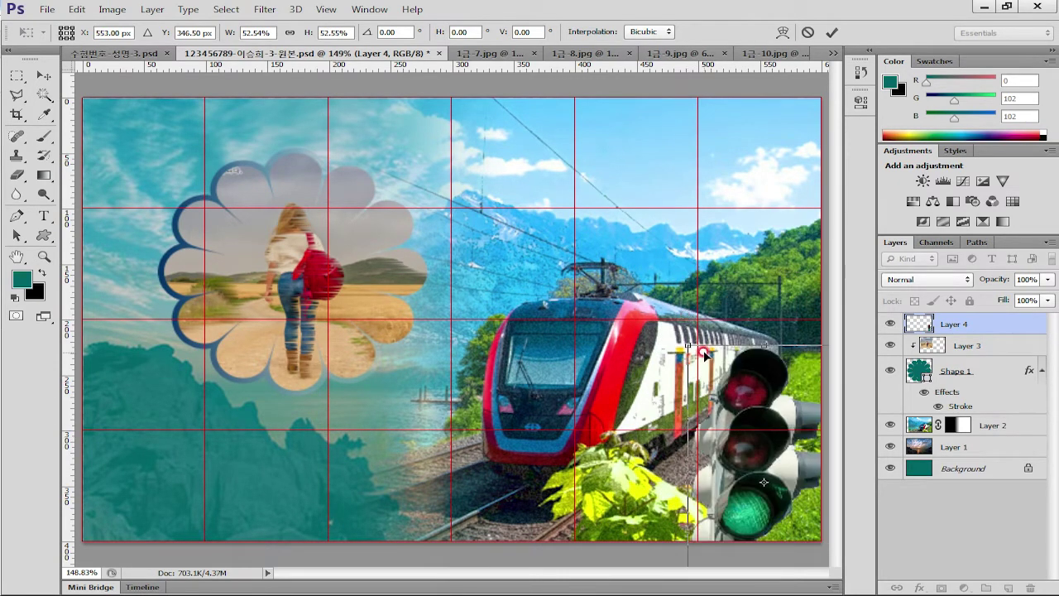
drag(687, 341, 720, 385)
drag(754, 470, 751, 398)
key(Return)
Flip the traffic light horizontally and nudge it slightly left
key(l)
click(76, 10)
mouse_move(133, 300)
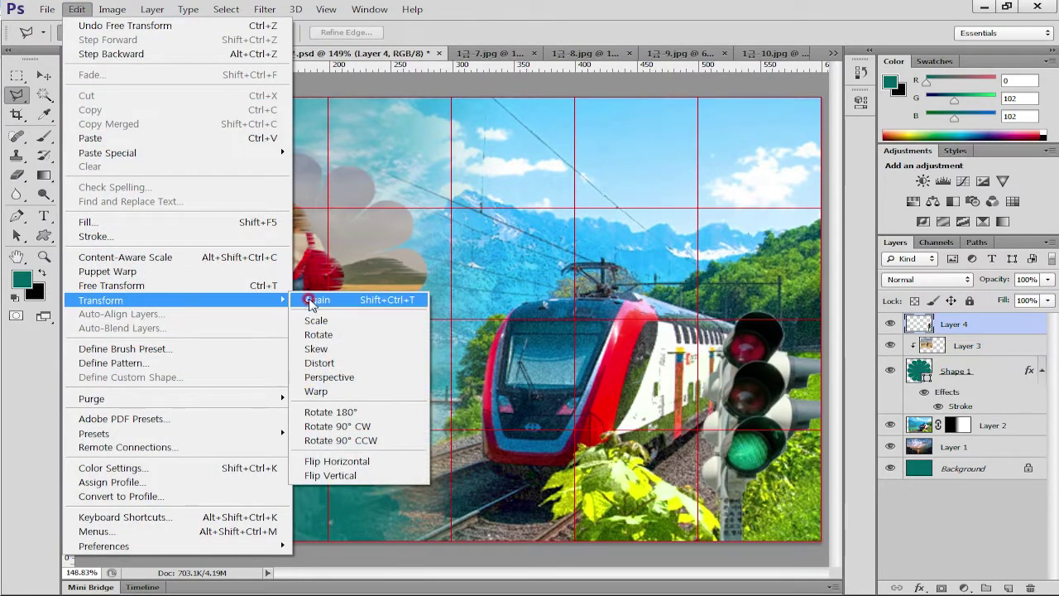
click(374, 461)
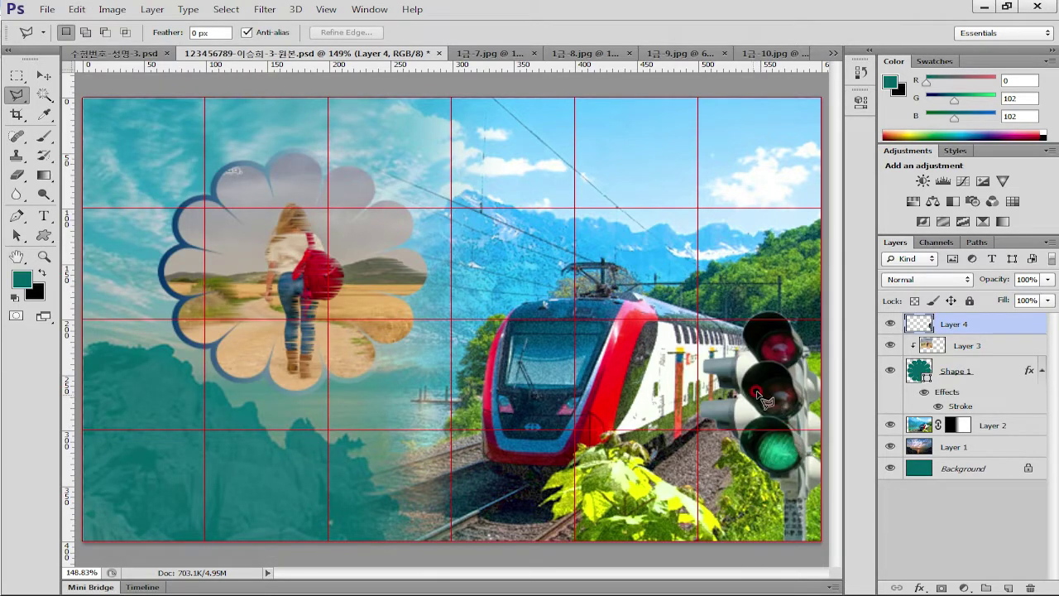
click(44, 75)
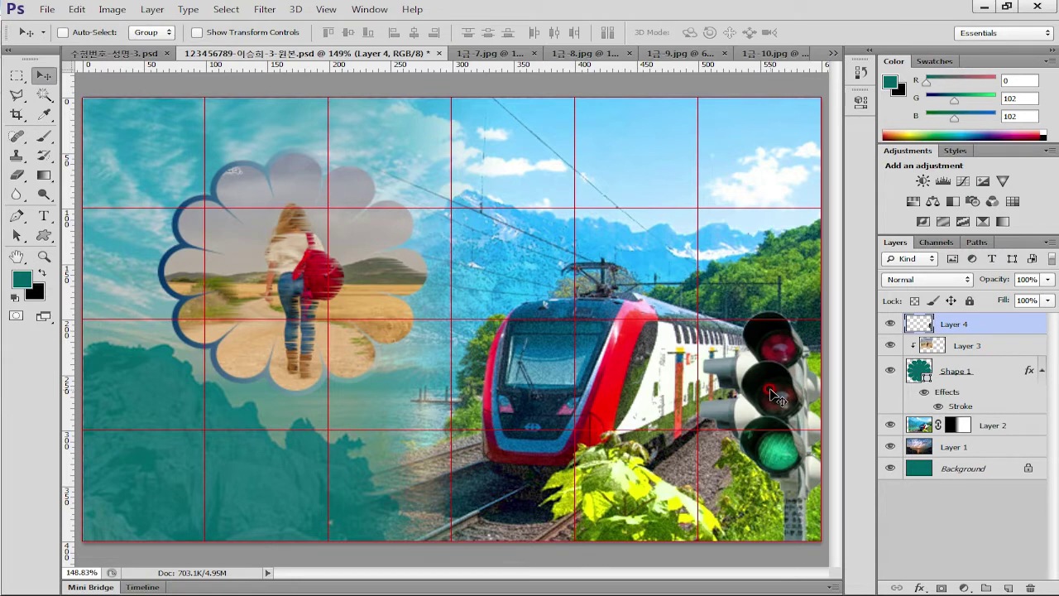
mouse_move(778, 395)
mouse_down()
mouse_move(753, 386)
mouse_move(762, 395)
mouse_up()
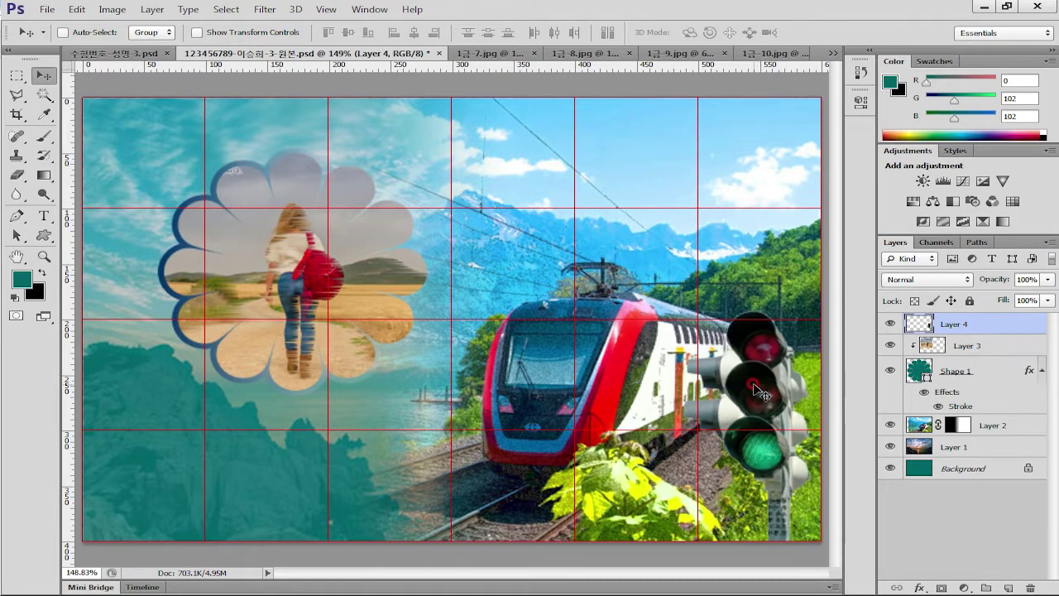
Give Layer 4 an Outer Glow and a 5 px Multiply Drop Shadow
click(853, 380)
double_click(1004, 330)
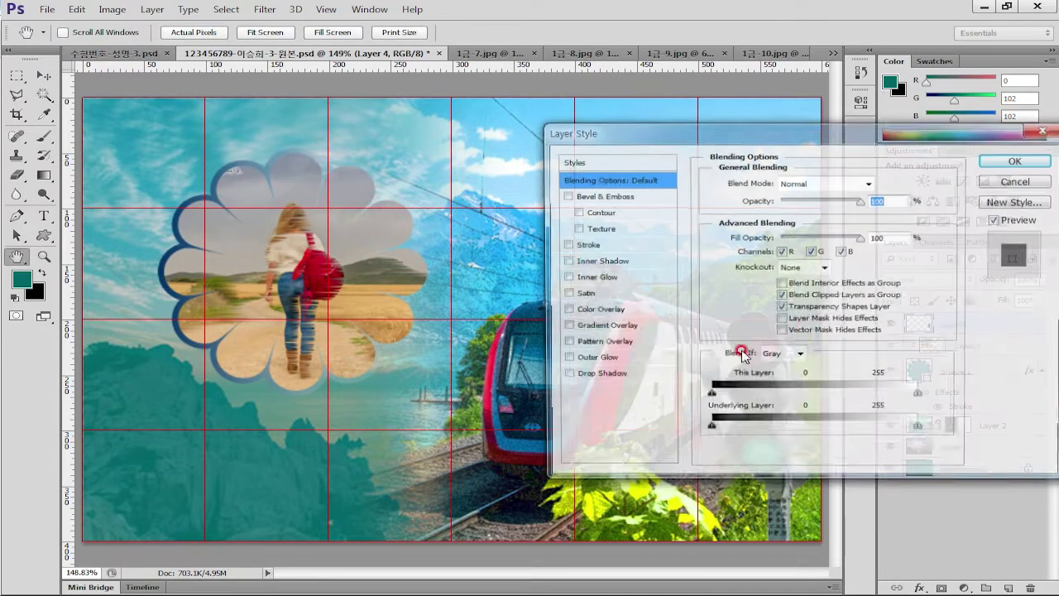
drag(730, 132, 417, 79)
click(460, 350)
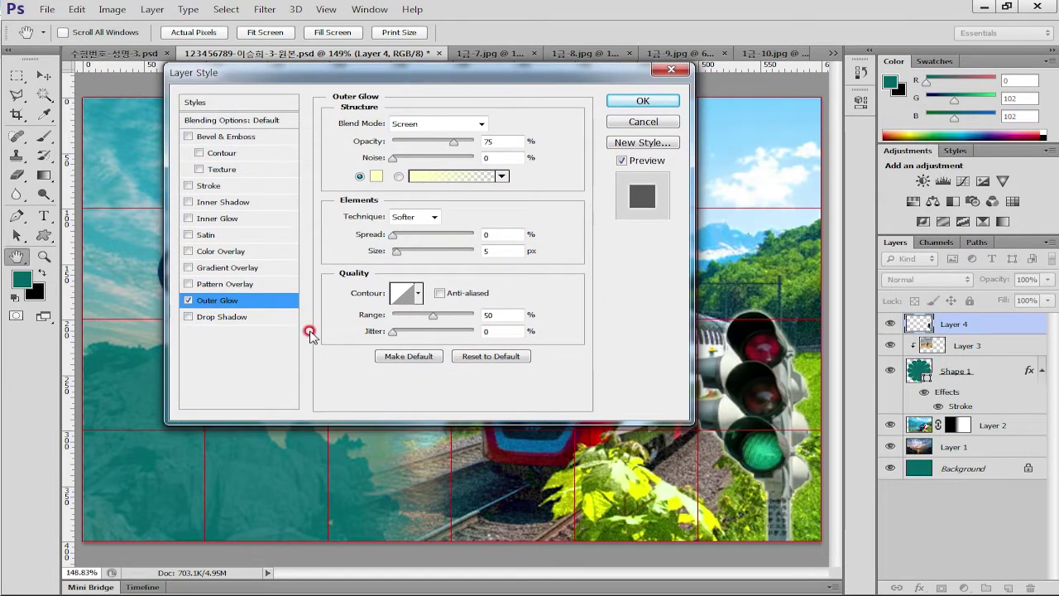
click(237, 317)
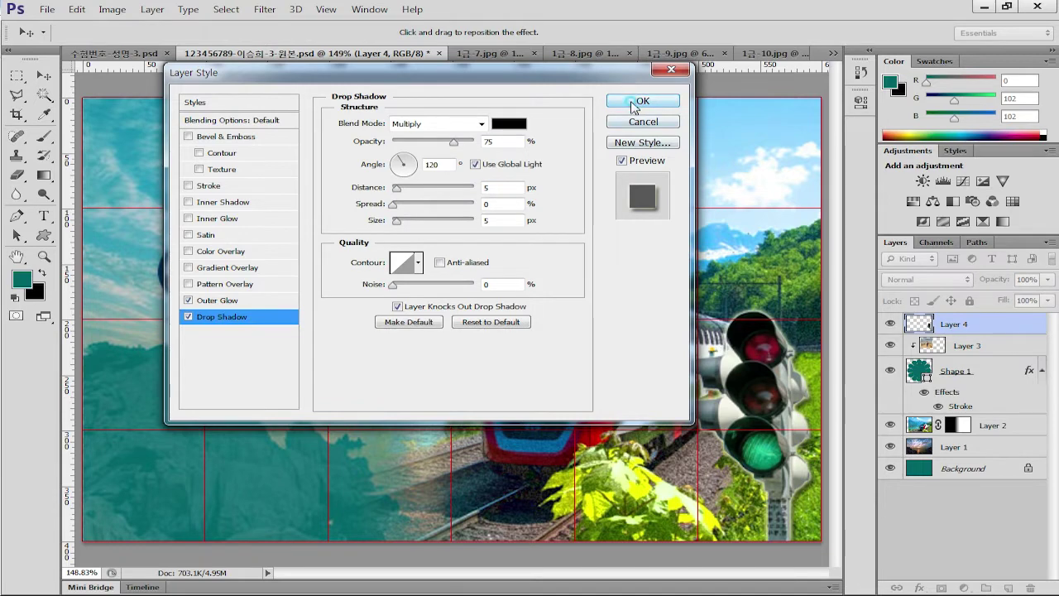
click(642, 102)
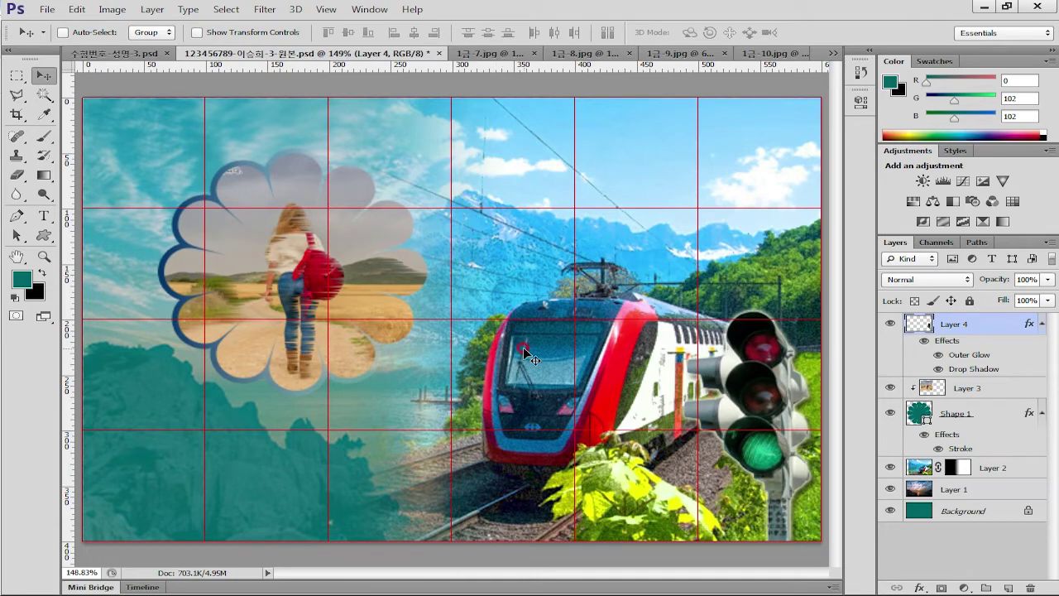
Open 1급-11.jpg, zoom in and hide its guides
key(ctrl+o)
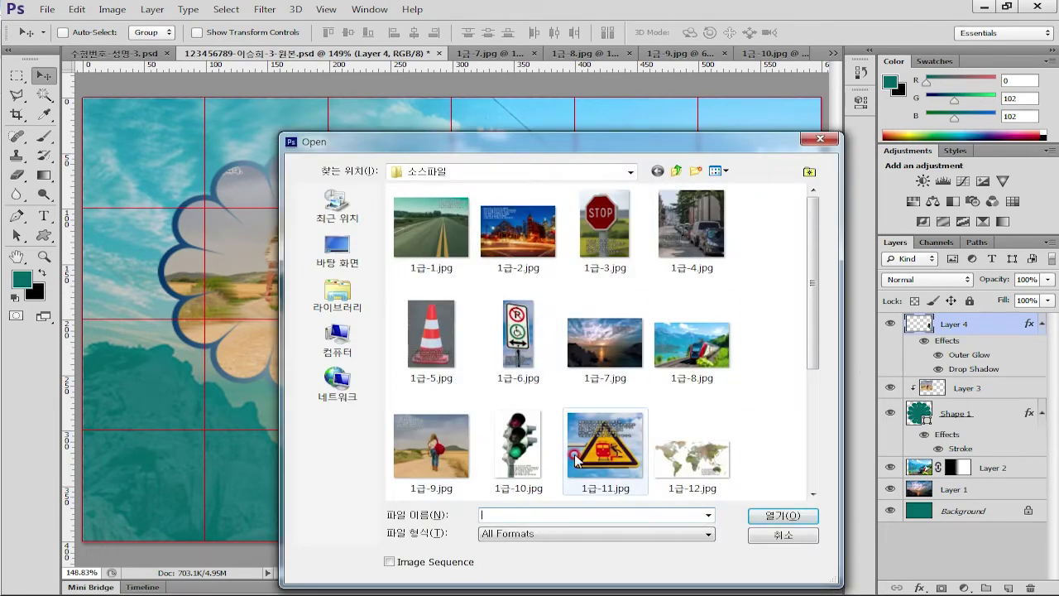
double_click(576, 460)
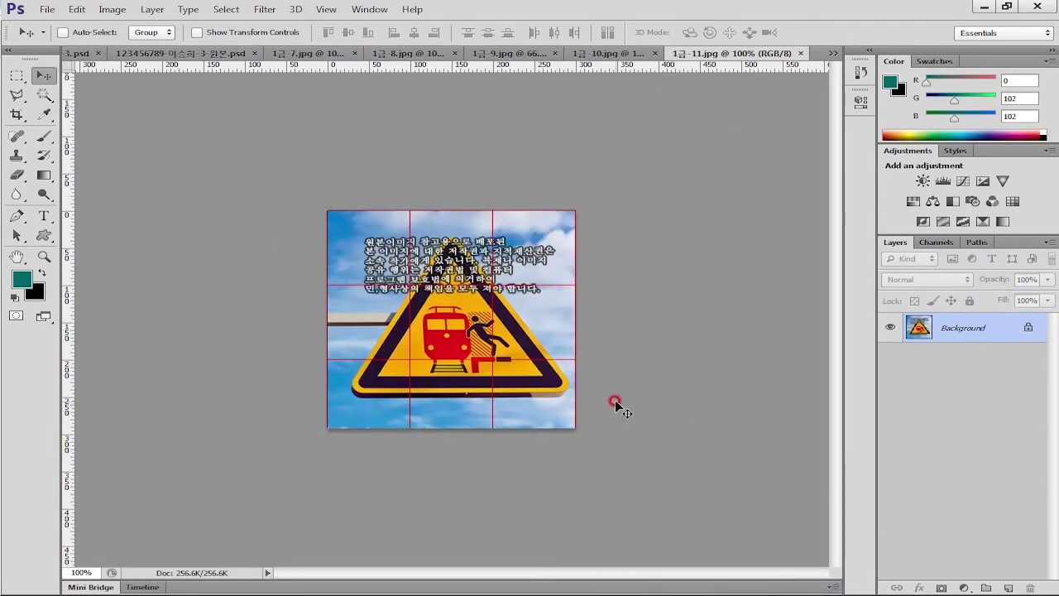
scroll(616, 405, up, 4)
key(ctrl+semicolon)
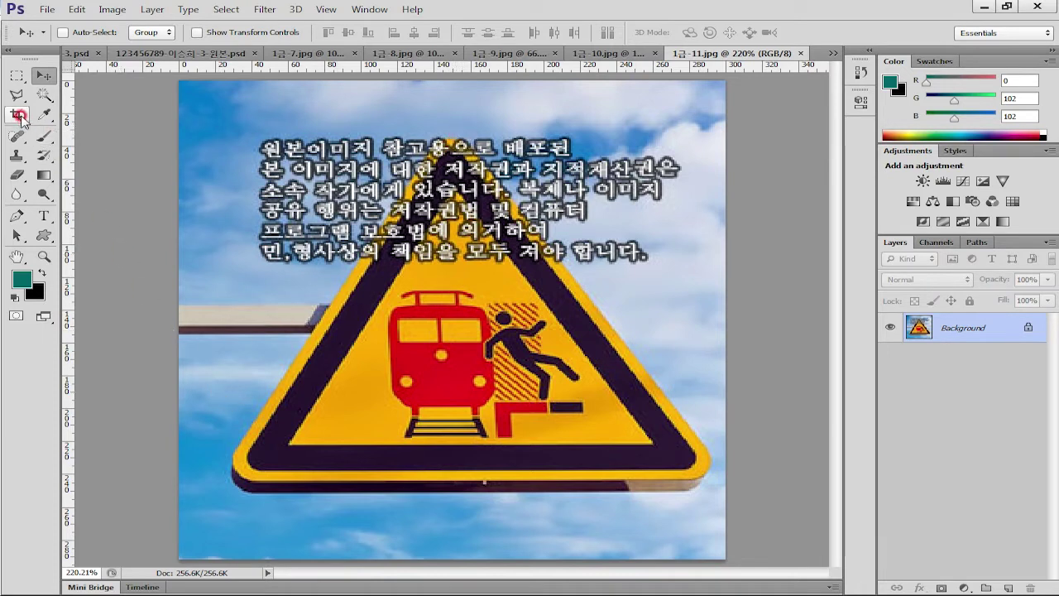
Try tracing the sign with the Magnetic Lasso, cancelling both attempts
click(16, 95)
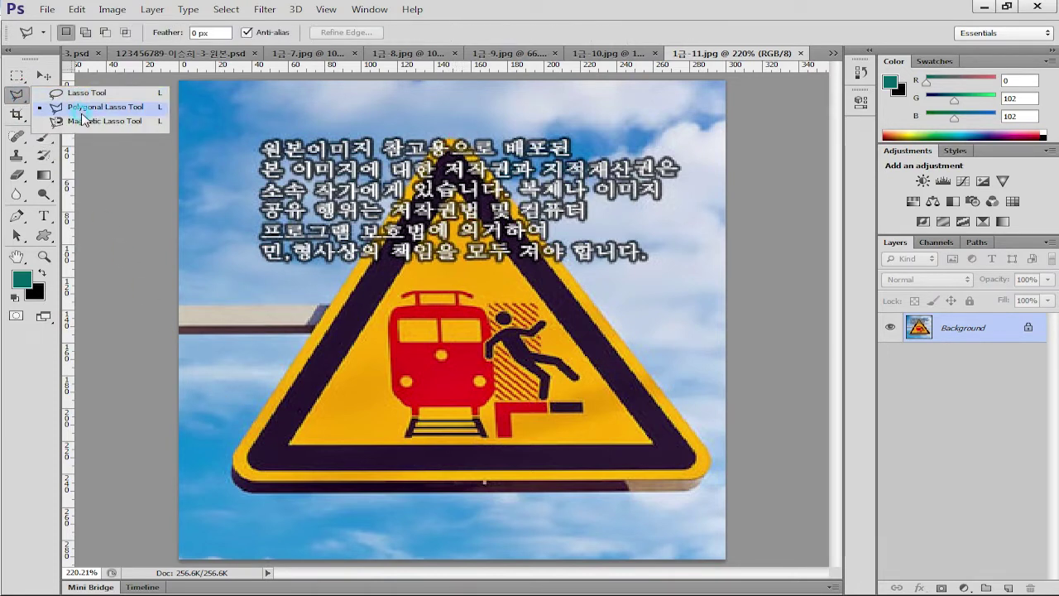
click(82, 122)
click(432, 142)
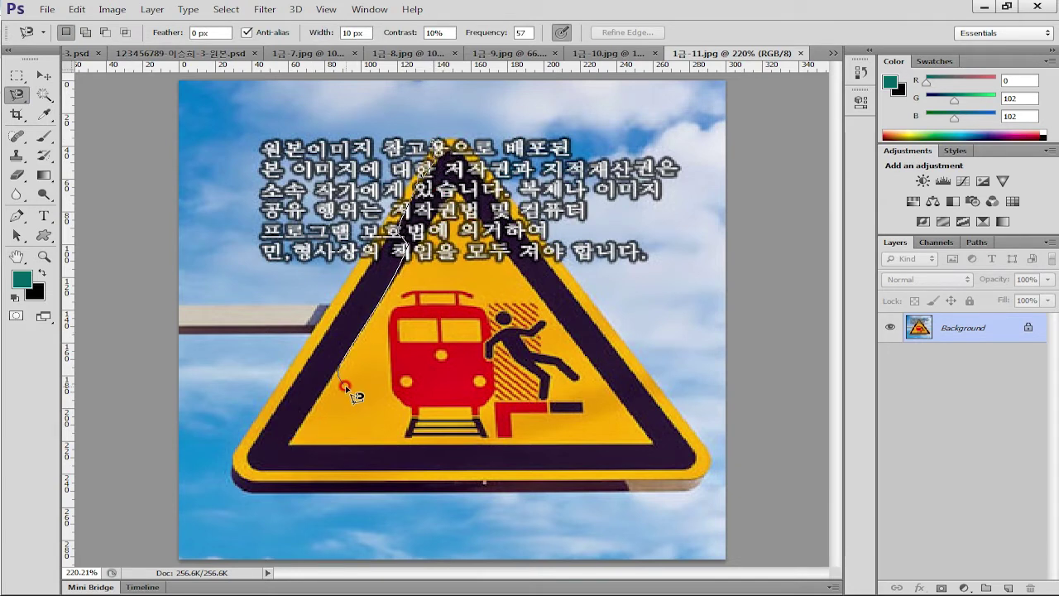
key(Escape)
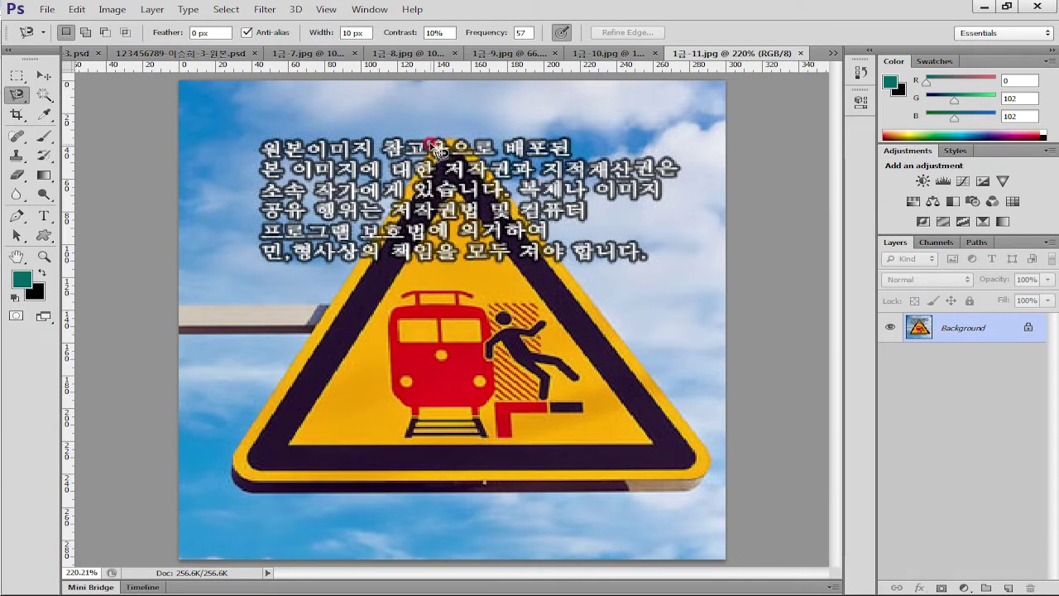
click(432, 143)
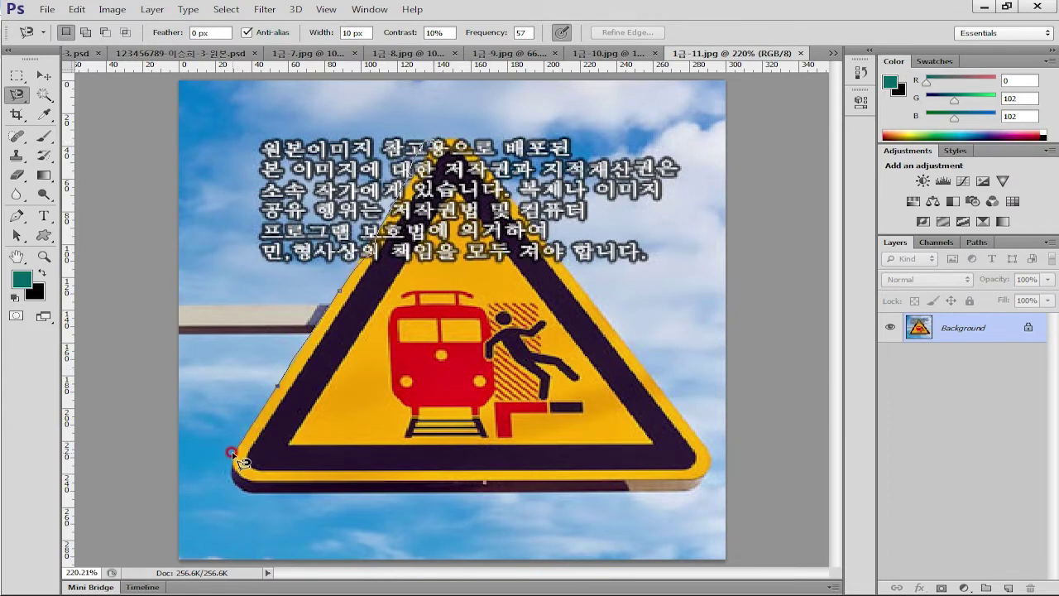
key(Escape)
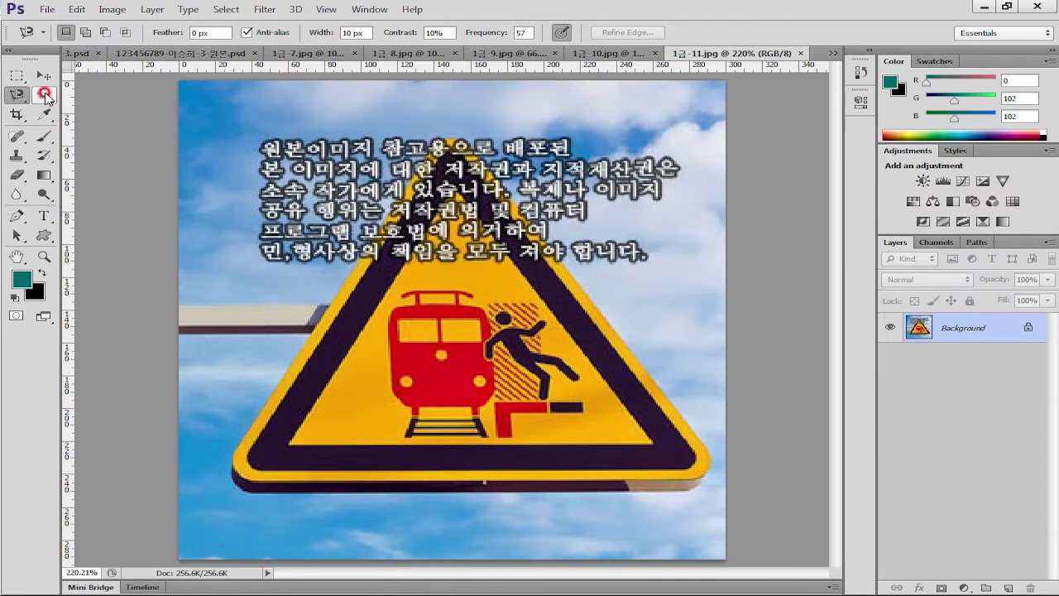
Paint over the yellow warning triangle with Quick Selection, then shrink the brush to 15
click(46, 98)
click(112, 87)
key(bracketright)
key(bracketright)
key(bracketright)
key(bracketright)
key(bracketright)
key(bracketright)
mouse_move(447, 347)
mouse_down()
mouse_move(428, 398)
mouse_move(366, 393)
mouse_move(353, 424)
mouse_move(334, 427)
mouse_move(384, 418)
mouse_move(387, 439)
mouse_move(341, 441)
mouse_move(349, 415)
mouse_move(317, 430)
mouse_move(331, 421)
mouse_move(354, 366)
mouse_move(412, 308)
mouse_move(443, 236)
mouse_move(459, 254)
mouse_move(497, 386)
mouse_move(507, 377)
mouse_move(484, 339)
mouse_move(520, 421)
mouse_move(540, 410)
mouse_move(491, 433)
mouse_move(596, 436)
mouse_up()
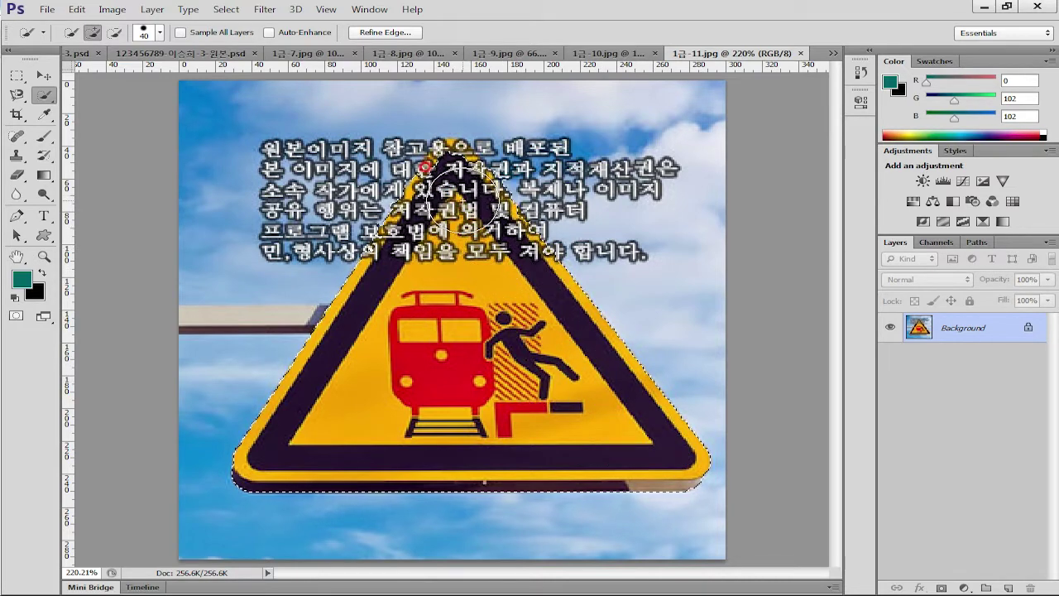
key(bracketleft)
key(bracketleft)
key(bracketleft)
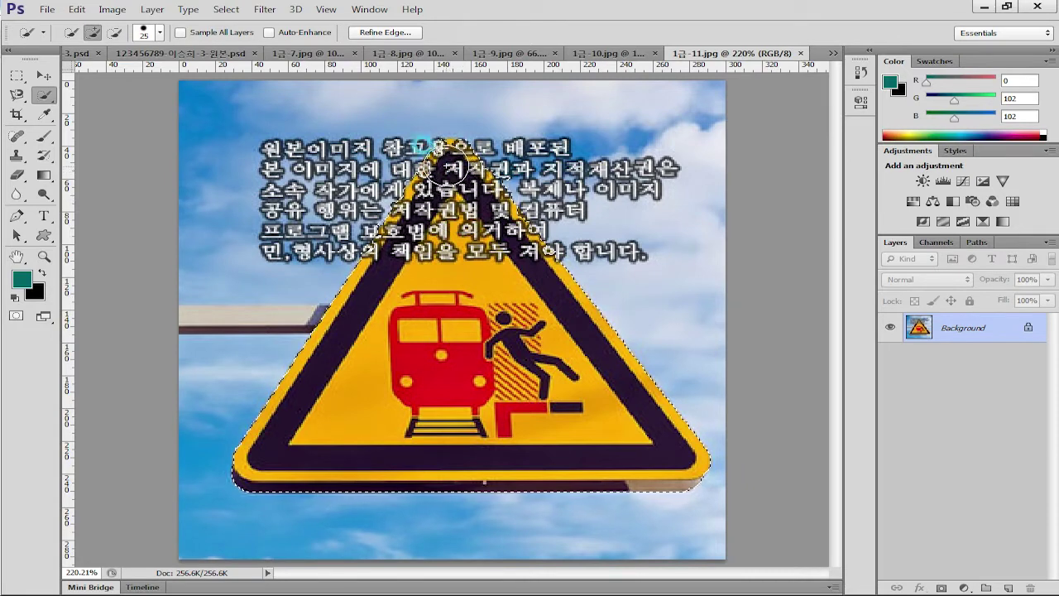
key(bracketleft)
key(bracketleft)
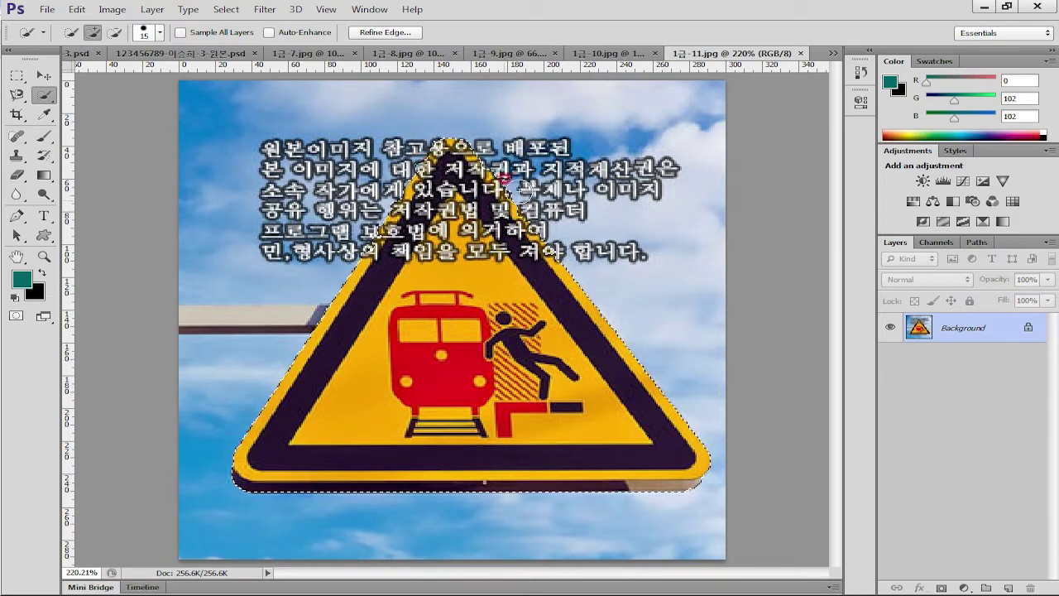
Switch Quick Selection to subtract mode, then paste the warning sign into the poster as Layer 5
key(alt)
click(198, 54)
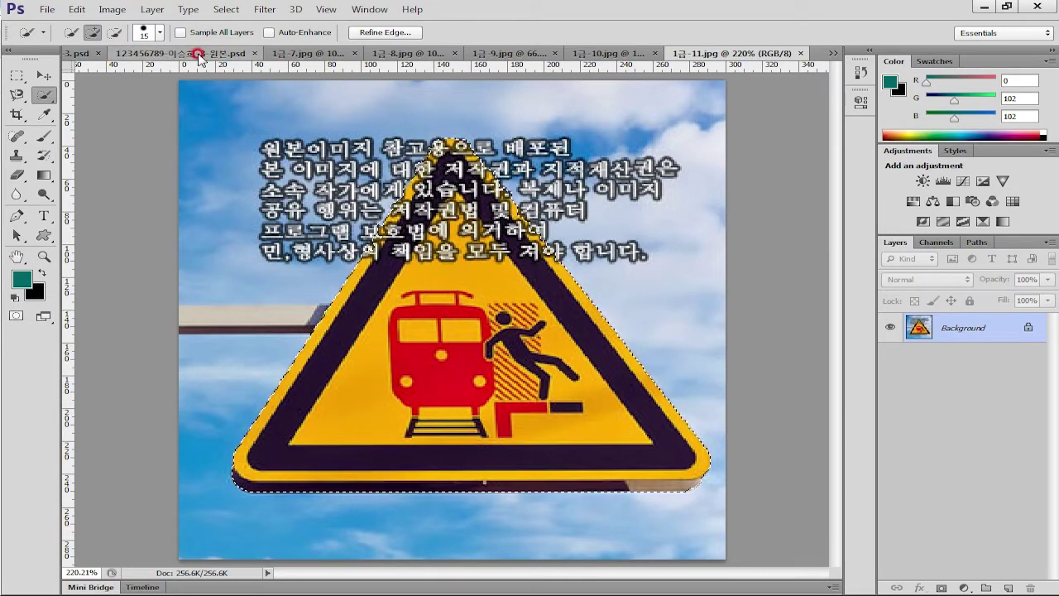
click(447, 233)
key(ctrl+v)
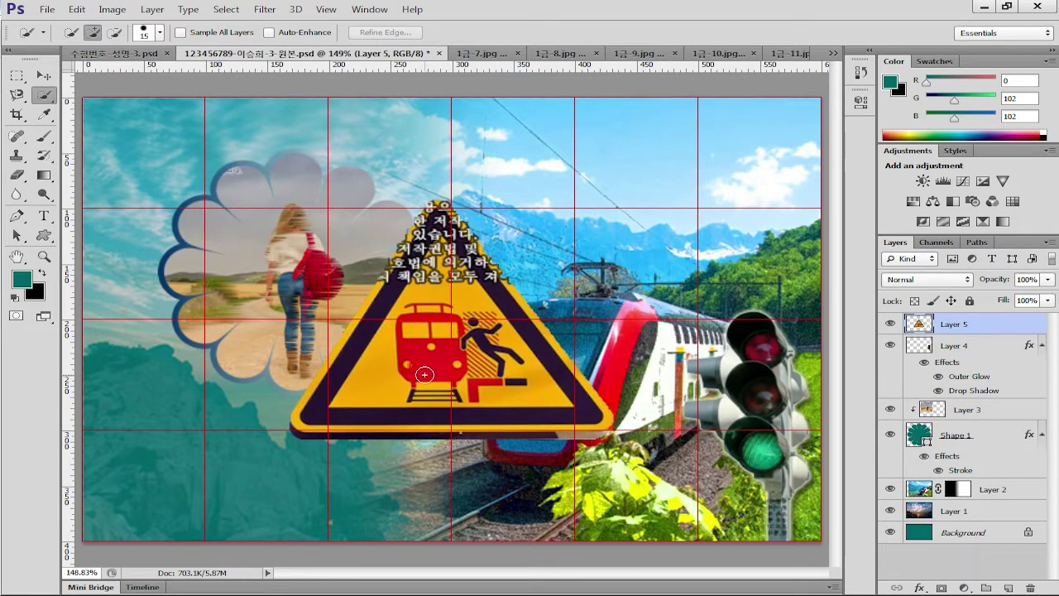
Scale the pasted sign to about 60% and place it at the poster's lower left below the flower
key(ctrl+t)
drag(611, 199, 460, 313)
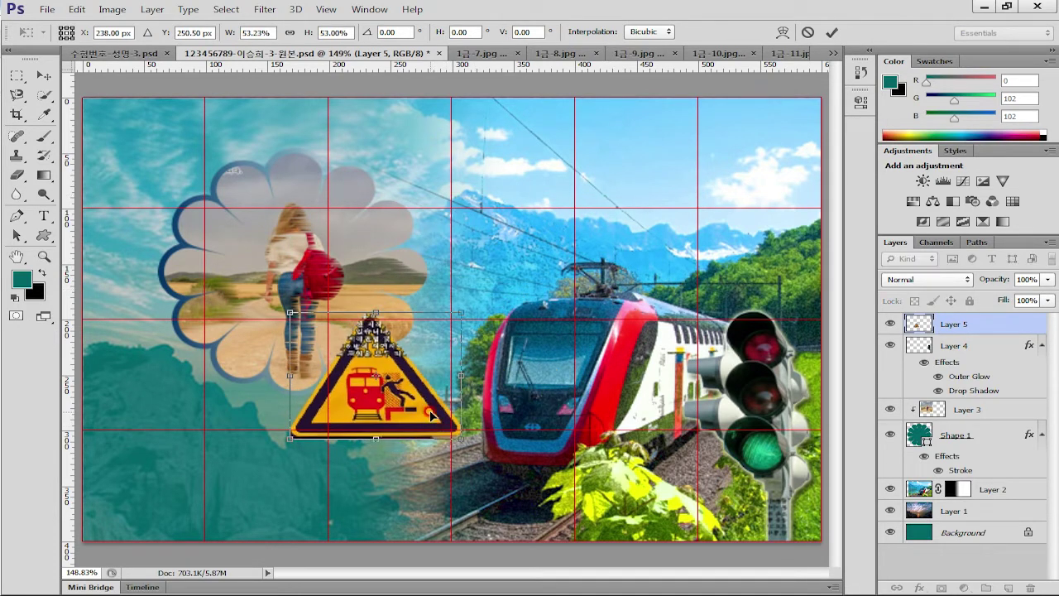
drag(430, 415, 255, 425)
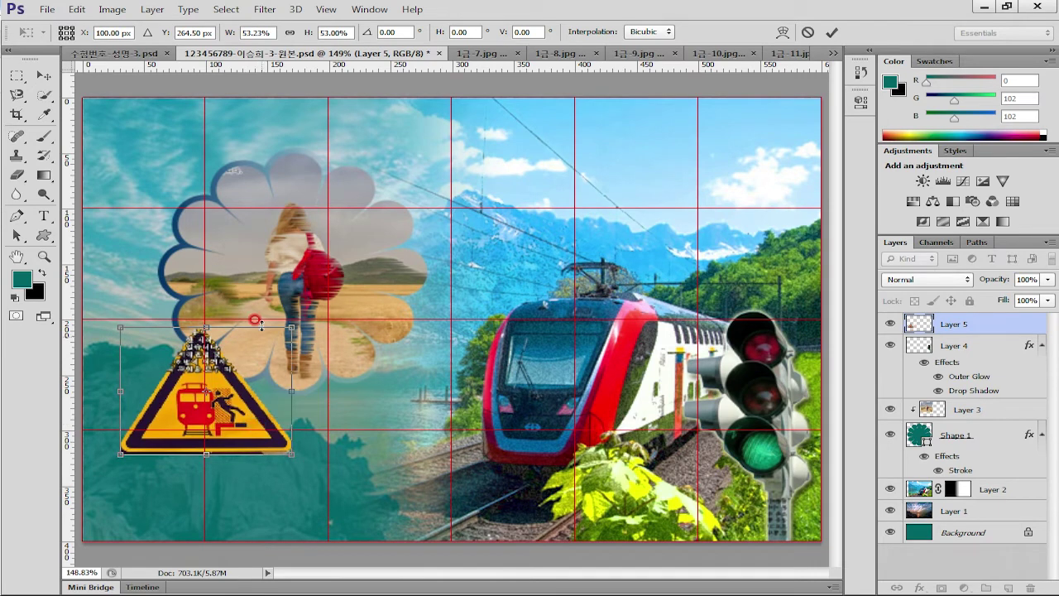
drag(292, 326, 308, 300)
drag(260, 409, 249, 408)
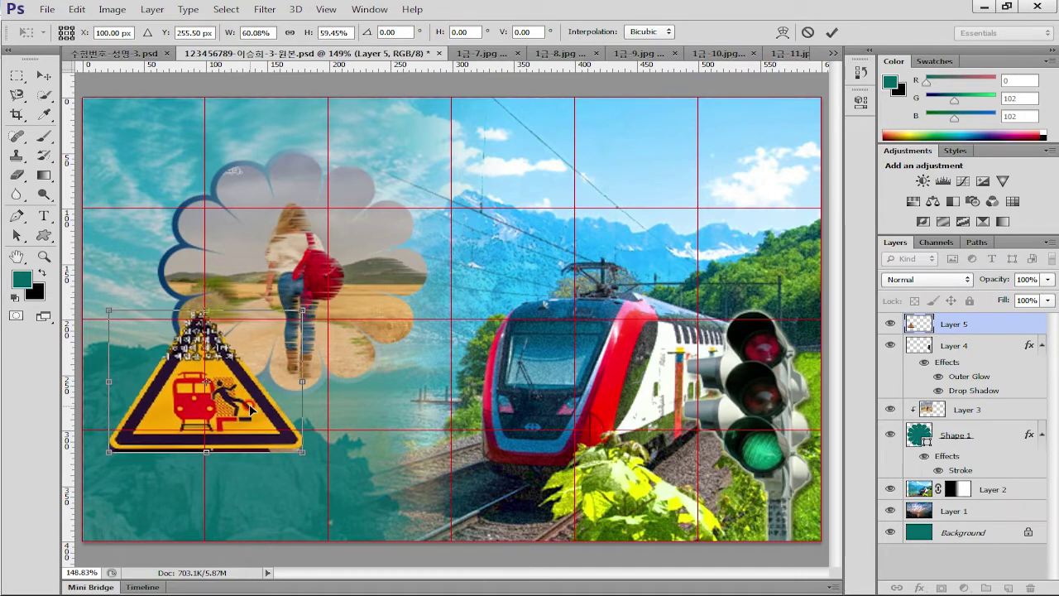
key(Return)
key(w)
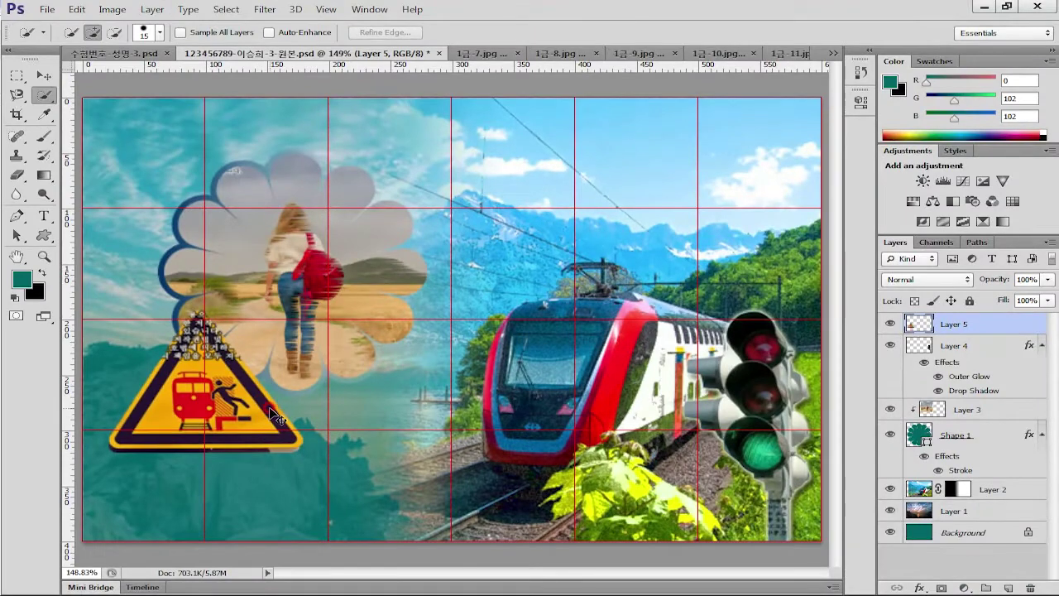
Zoom in on the warning sign and quick-select its red train with a smaller brush
key(ctrl+plus)
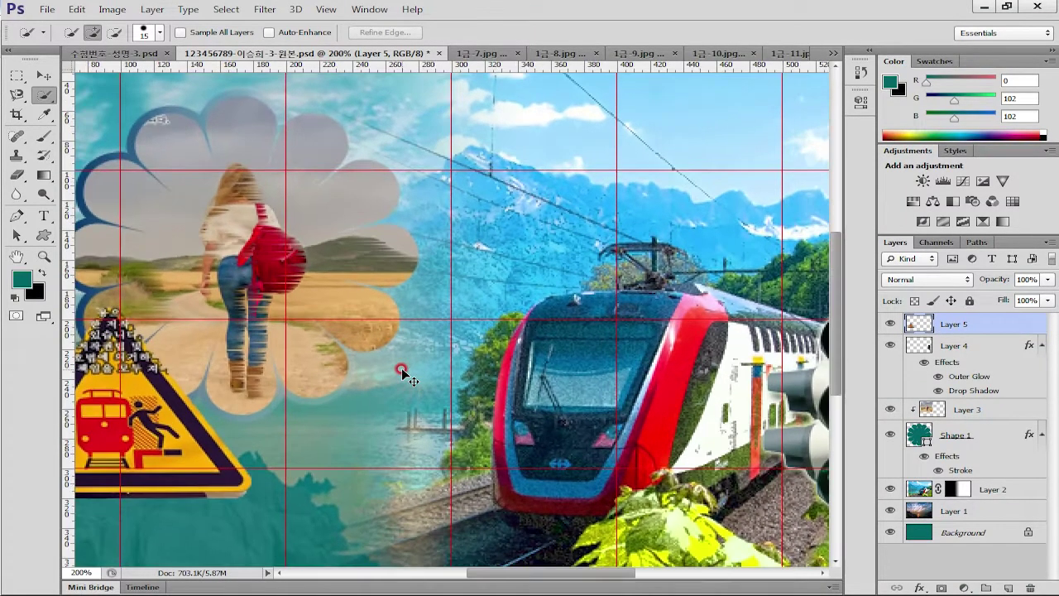
drag(402, 370, 497, 332)
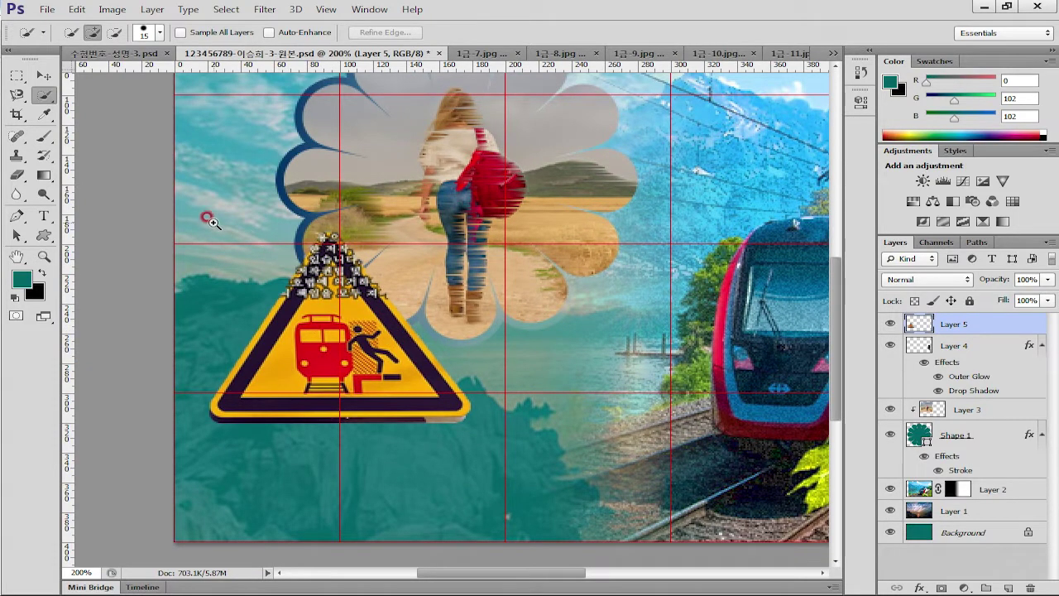
drag(464, 446, 591, 413)
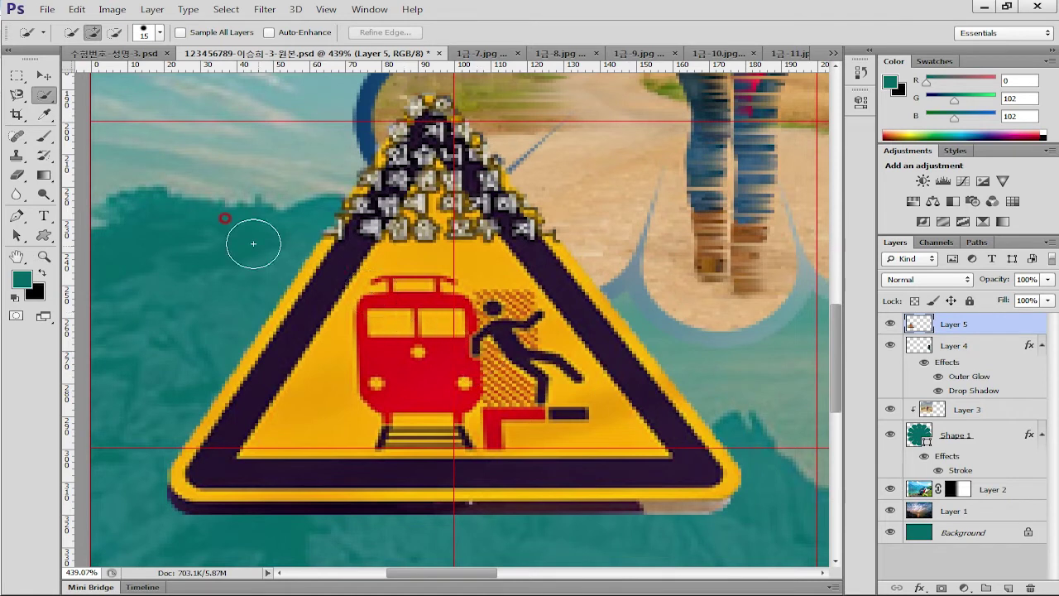
click(42, 91)
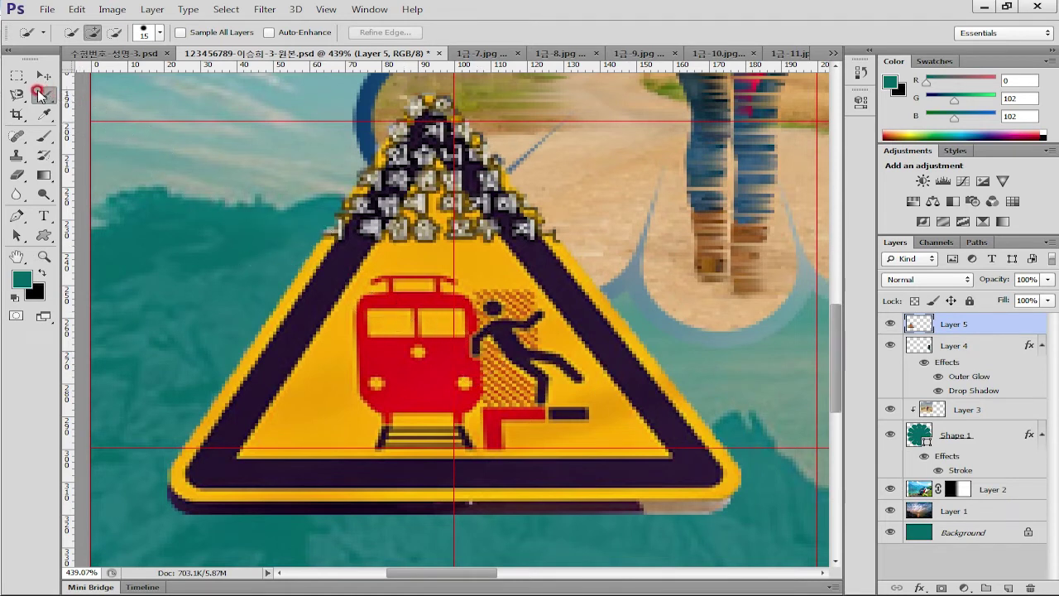
click(43, 99)
click(37, 94)
key(bracketleft)
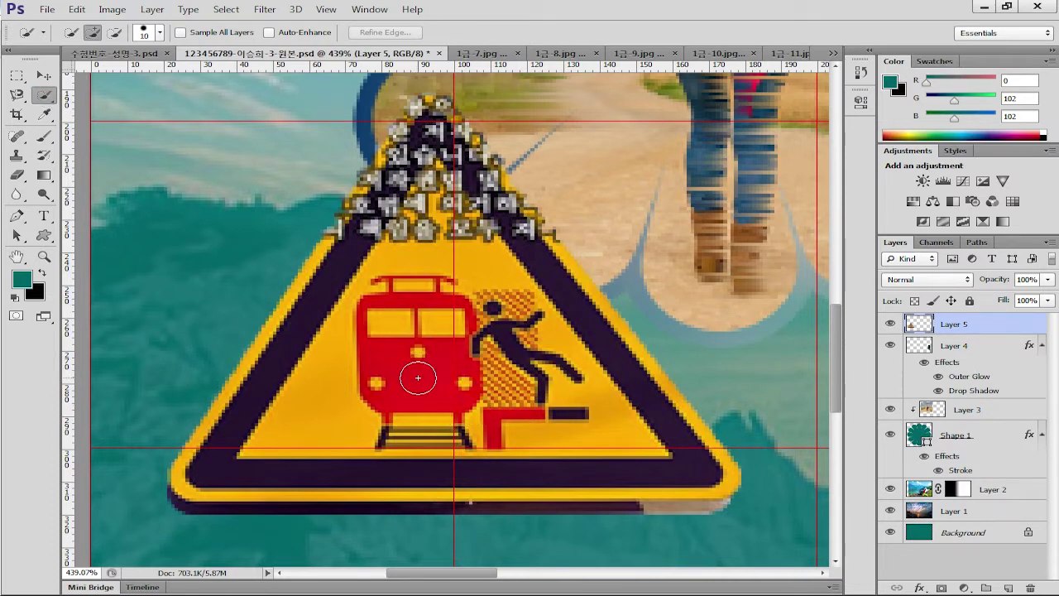
key(bracketleft)
key(bracketleft)
key(bracketleft)
mouse_move(417, 375)
mouse_down()
mouse_move(406, 328)
mouse_move(413, 300)
mouse_up()
key(bracketleft)
click(414, 296)
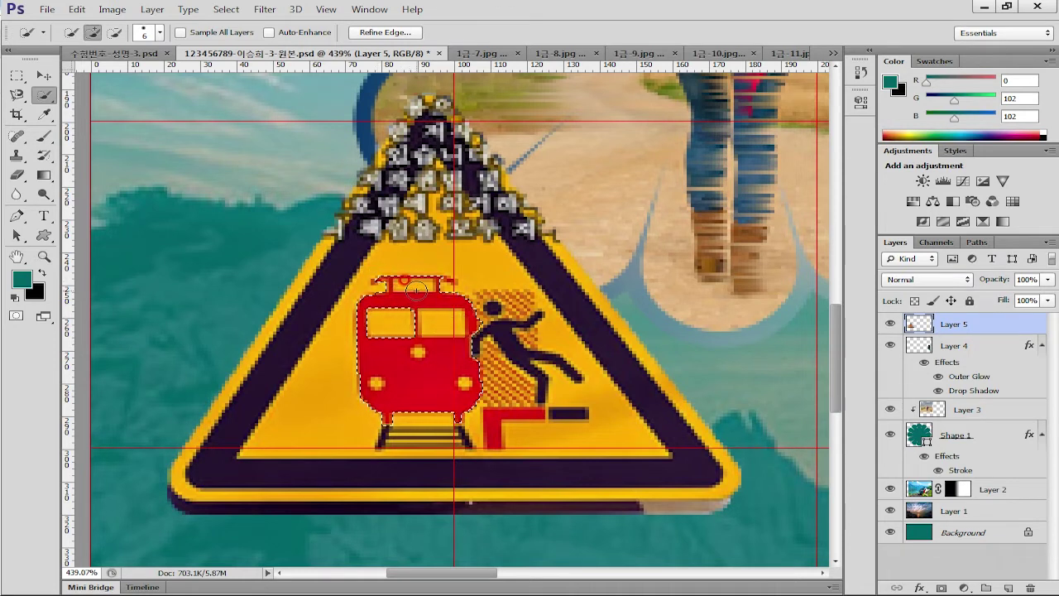
click(495, 422)
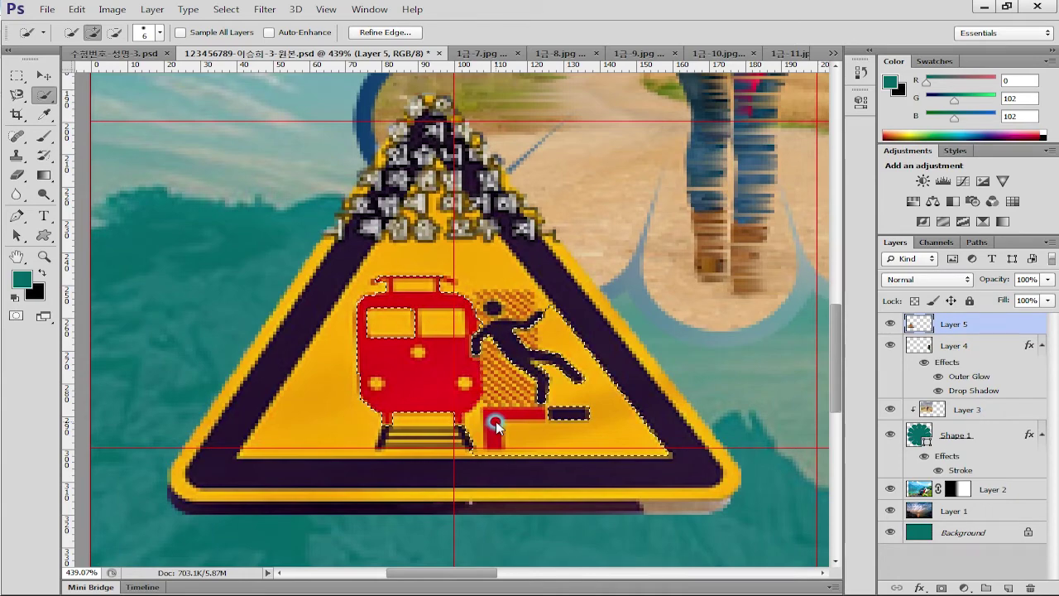
key(ctrl+z)
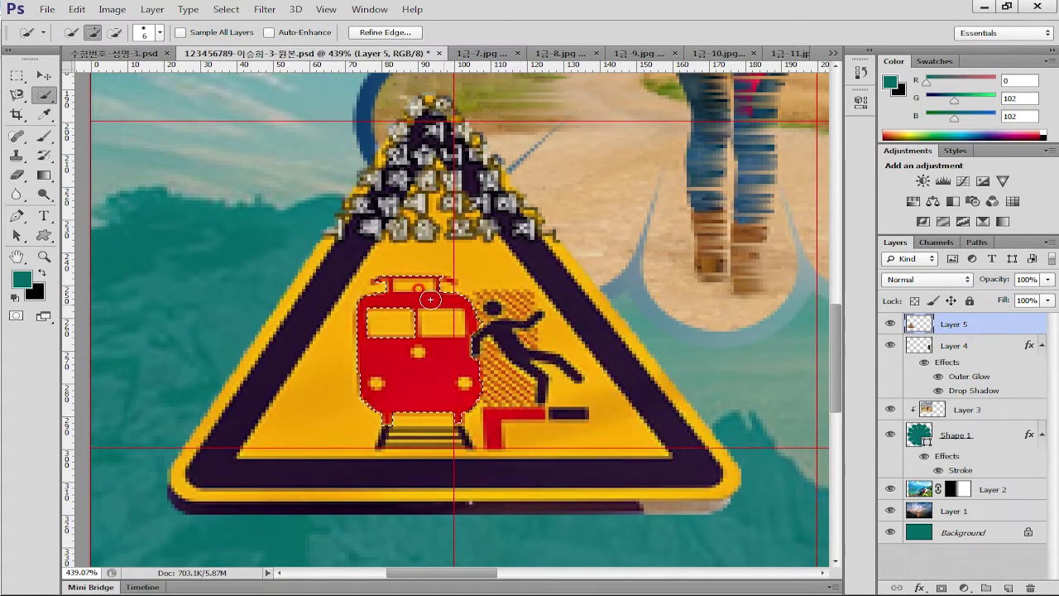
Add the red step and subtract the hatched area and leg, then bring up the adjustment list
drag(331, 269, 607, 477)
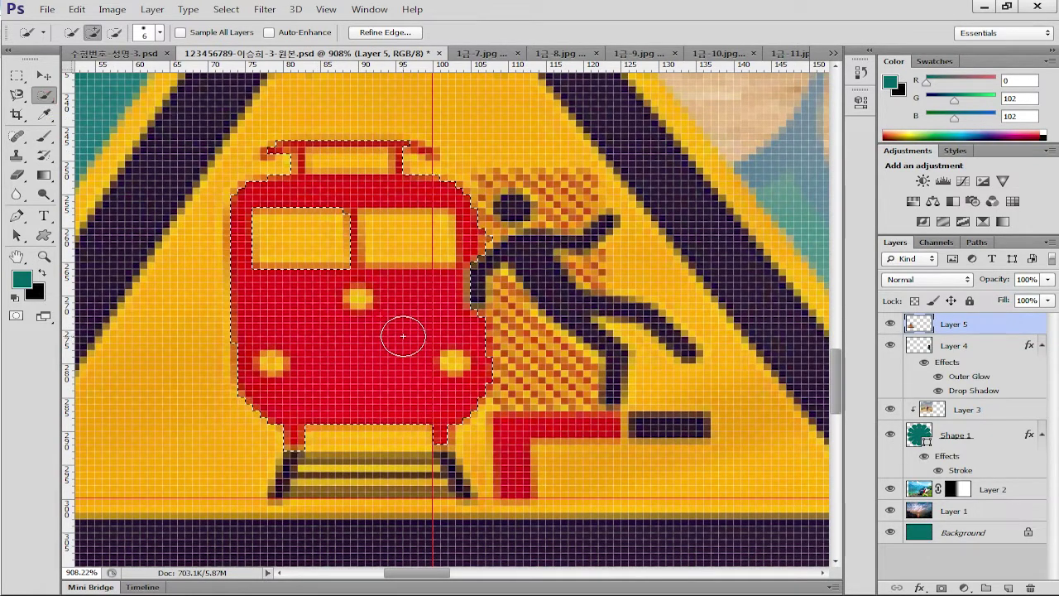
key(alt)
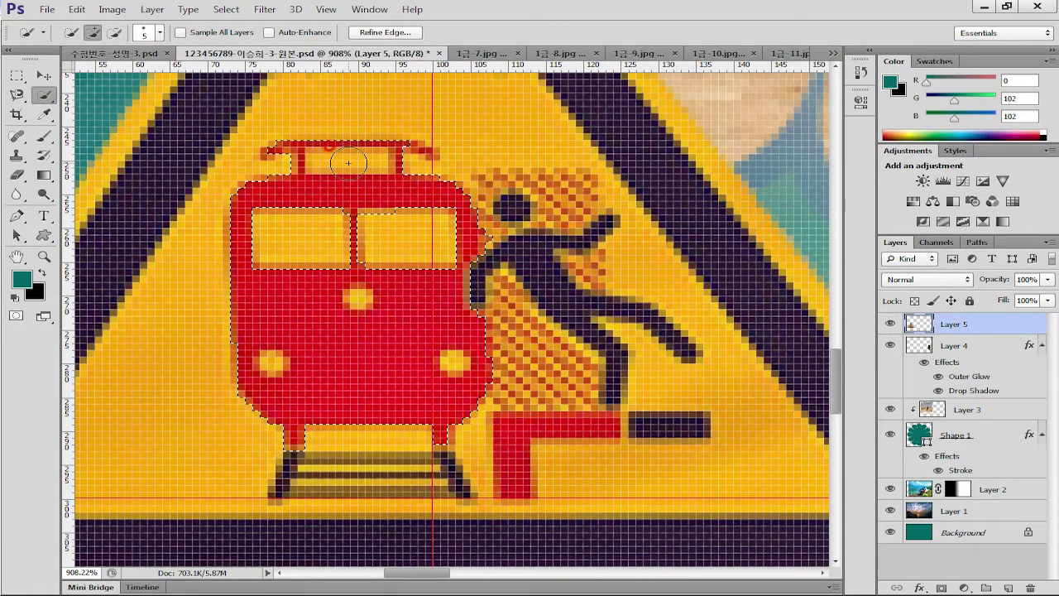
key(alt)
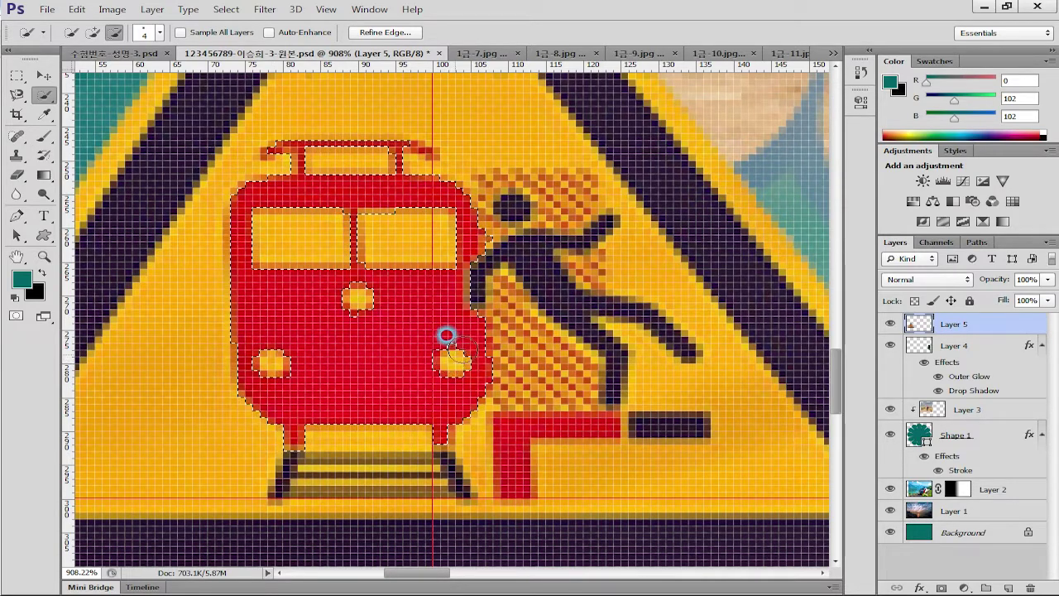
mouse_move(503, 426)
mouse_down()
mouse_move(549, 332)
mouse_move(561, 350)
mouse_up()
key(alt)
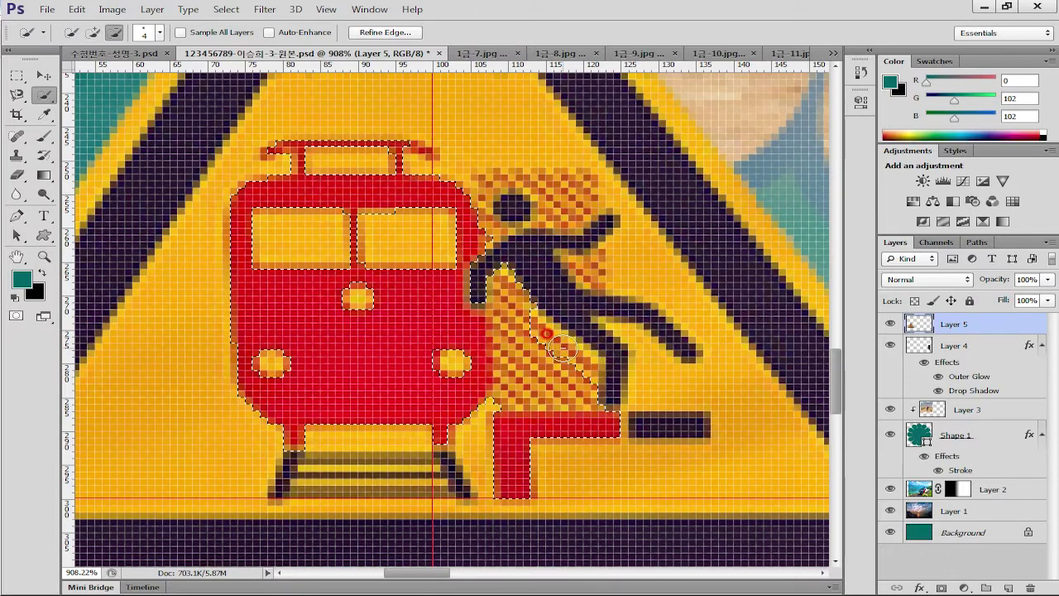
key(bracketright)
key(bracketright)
key(bracketright)
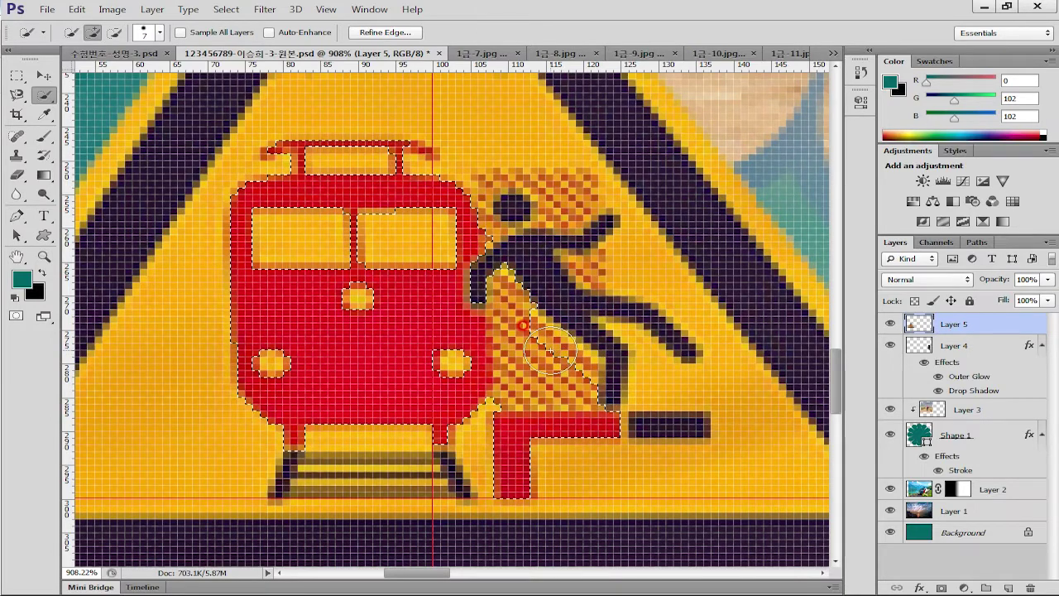
key(alt)
drag(544, 355, 530, 372)
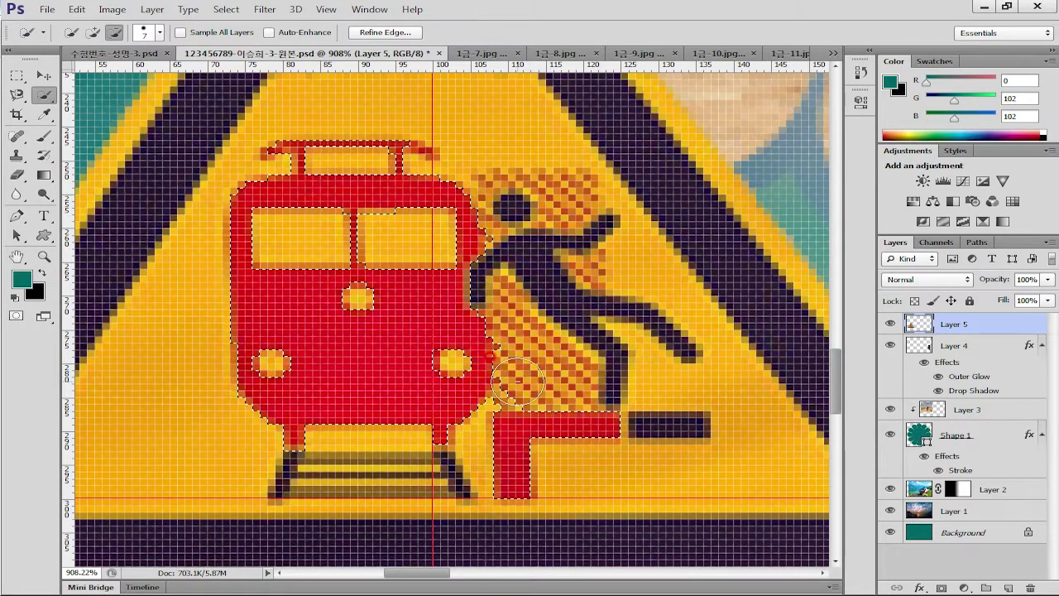
key(alt)
key(alt)
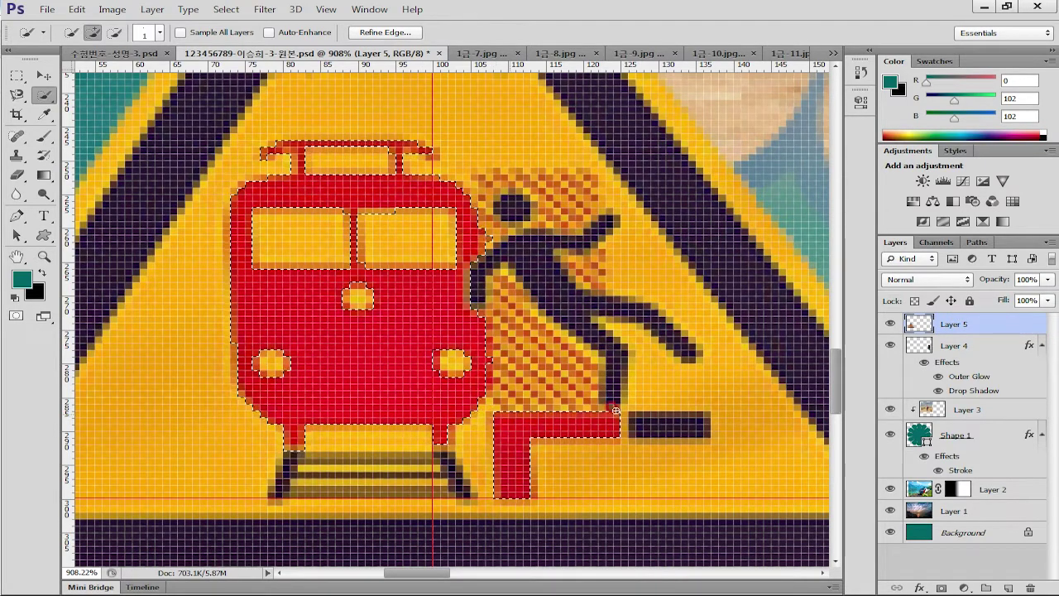
click(965, 587)
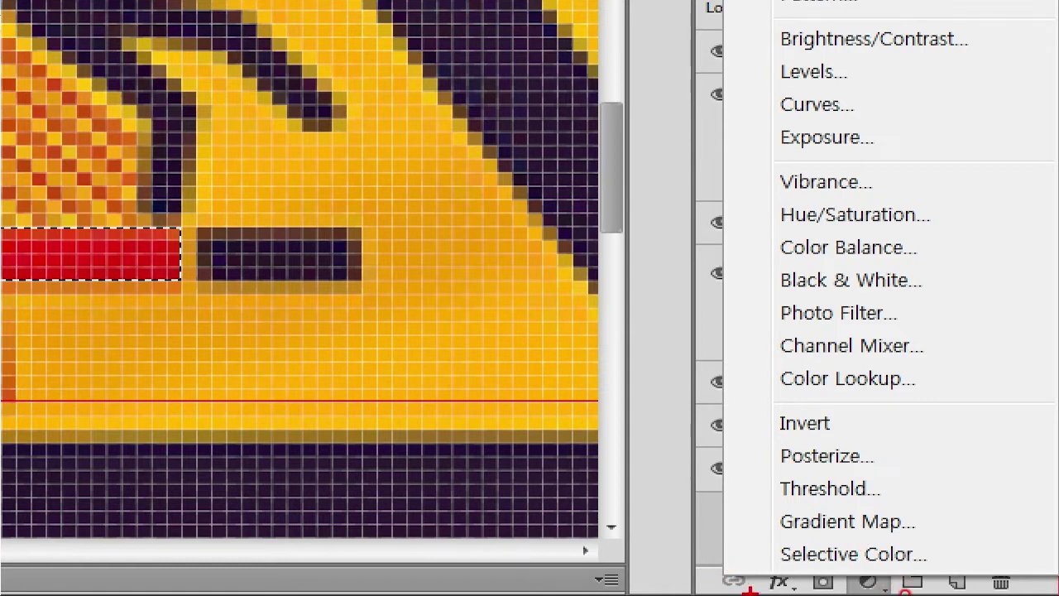
Add a Hue/Saturation adjustment at Hue about -115, turning the sign's red train and step blue
mouse_move(902, 586)
mouse_down()
mouse_move(849, 590)
mouse_move(889, 579)
mouse_up()
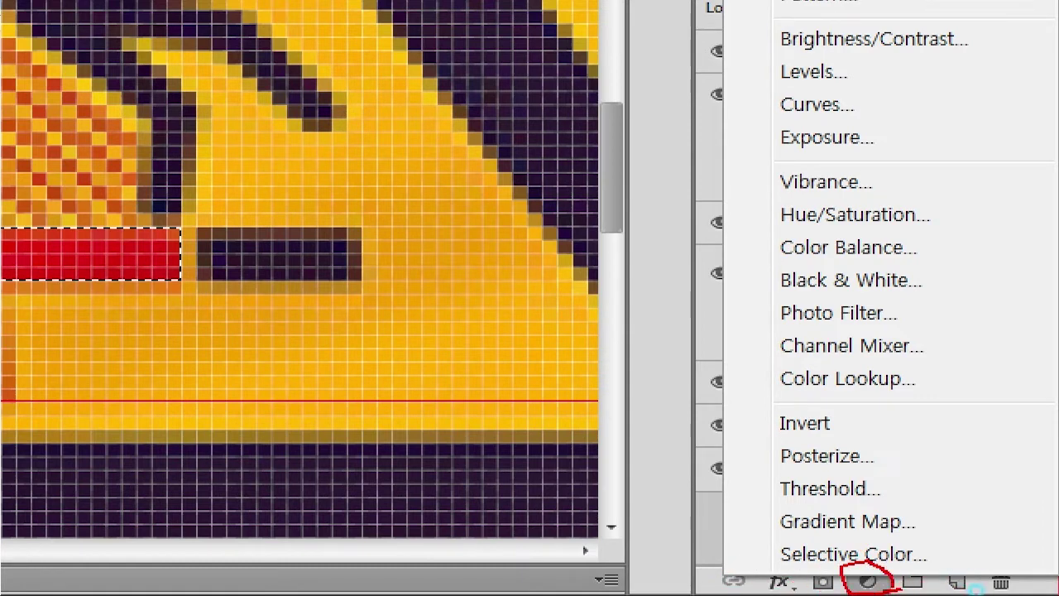
mouse_move(776, 205)
mouse_down()
mouse_move(816, 232)
mouse_move(918, 235)
mouse_move(939, 198)
mouse_move(772, 207)
mouse_up()
key(Escape)
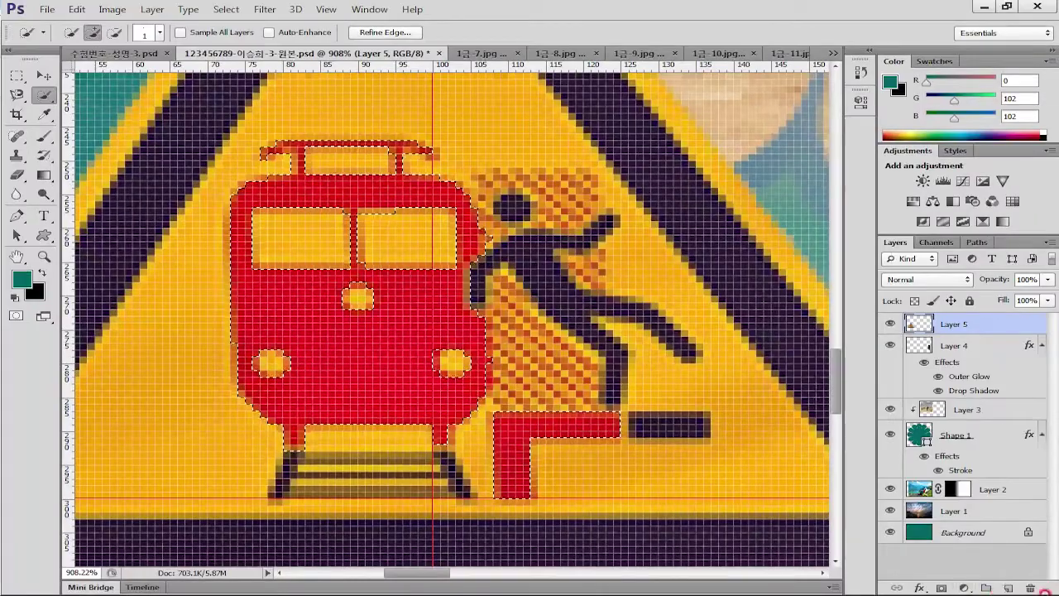
drag(963, 586, 964, 406)
click(964, 405)
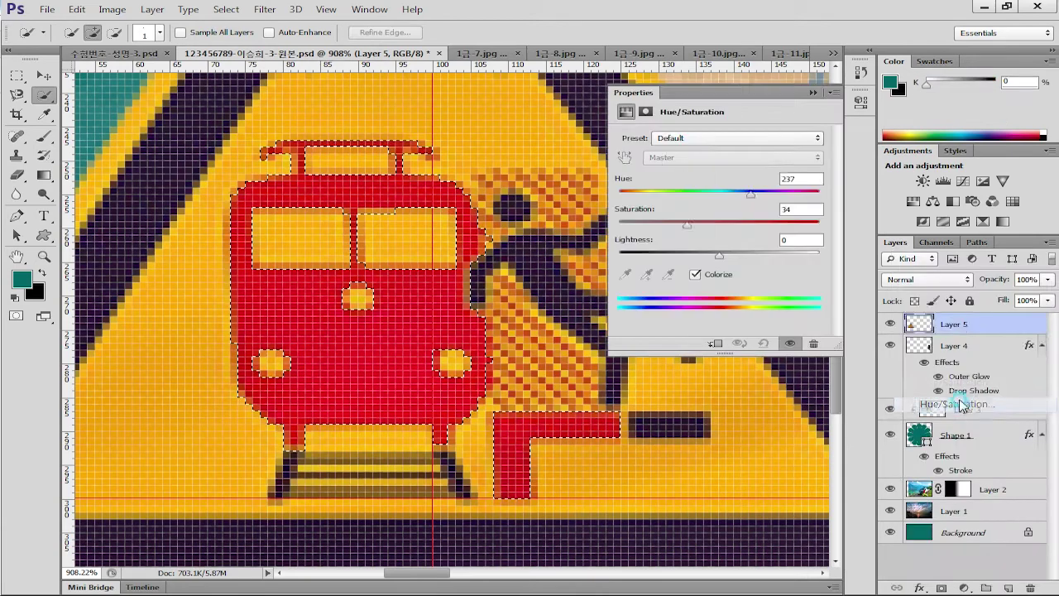
drag(719, 193, 645, 197)
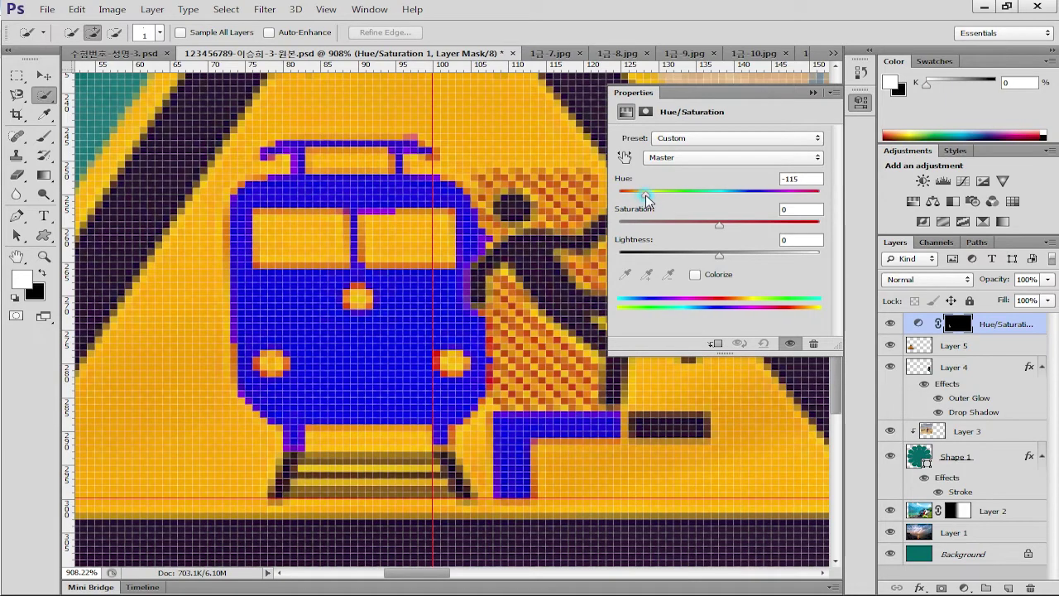
click(863, 101)
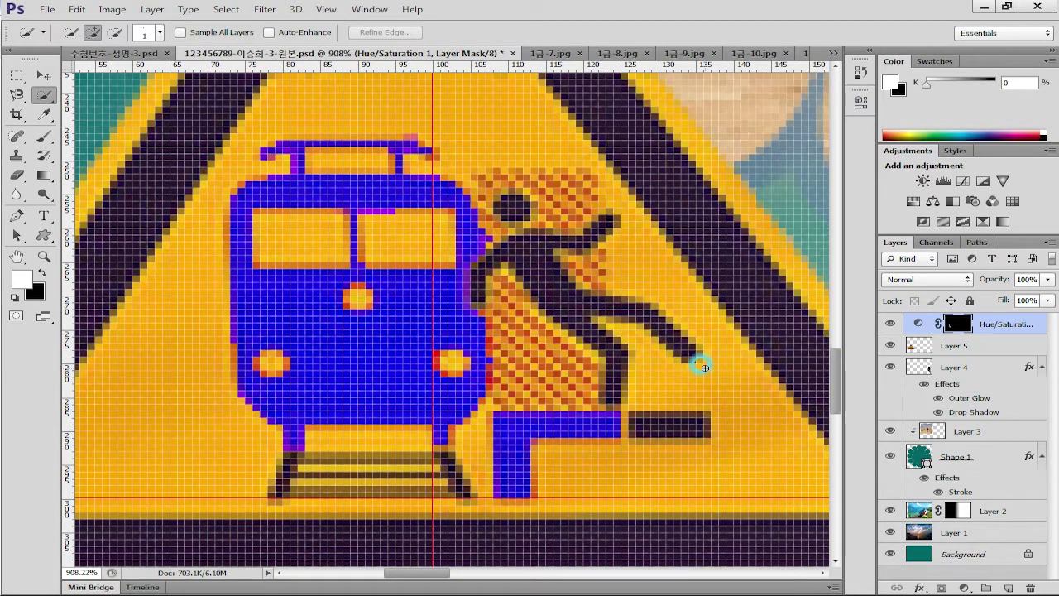
key(ctrl+0)
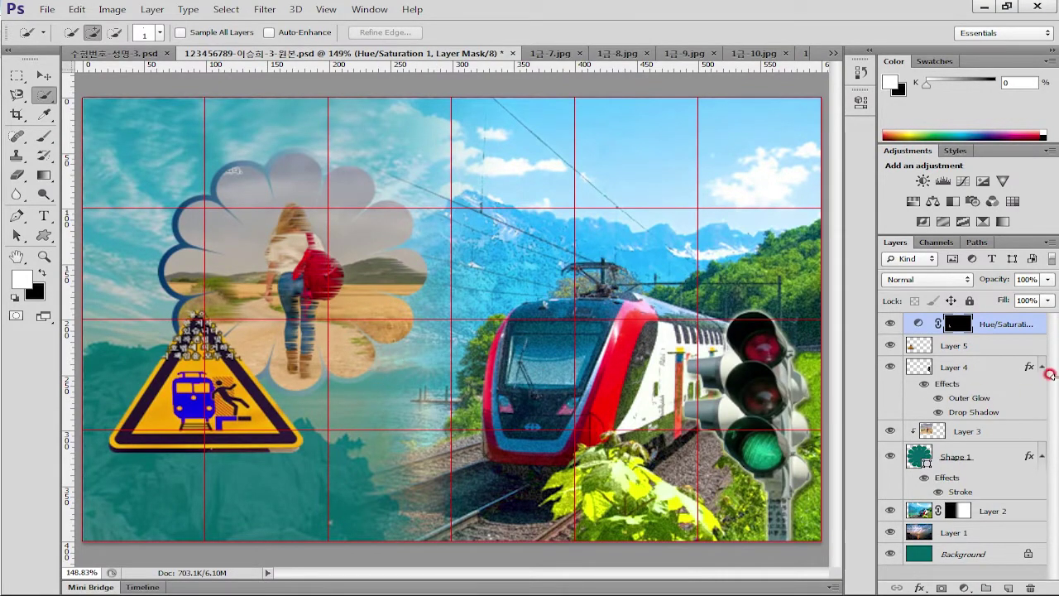
Retune the Hue/Saturation adjustment to Hue -143 and Saturation -17
click(917, 328)
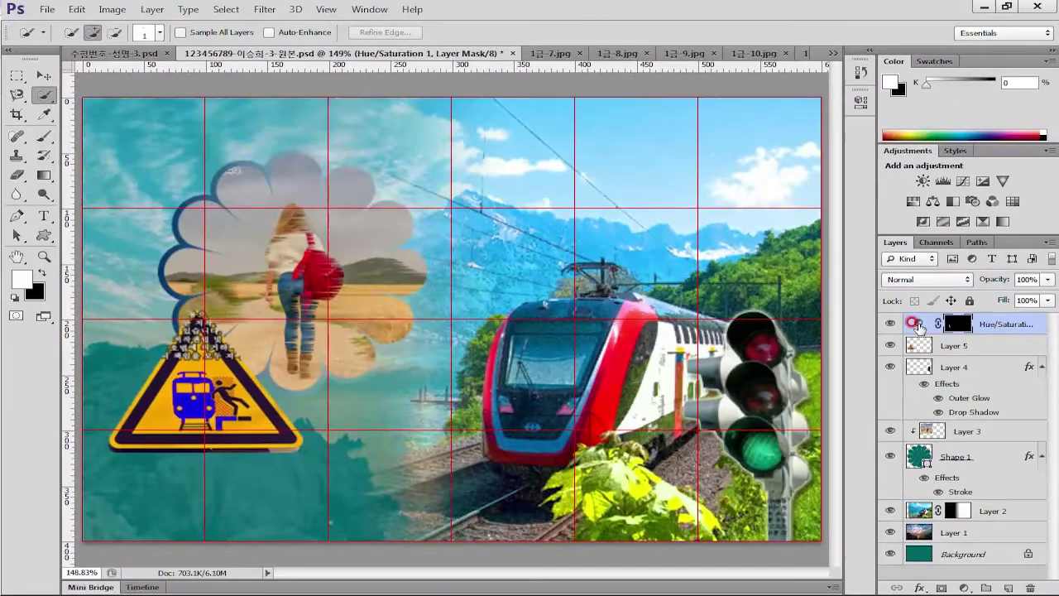
click(774, 299)
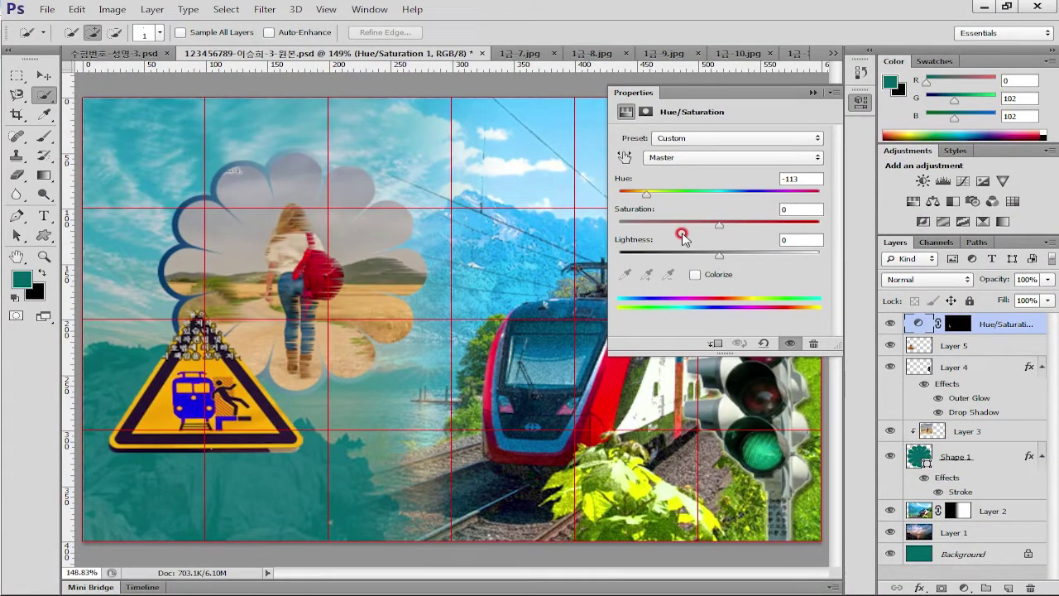
drag(646, 197, 634, 199)
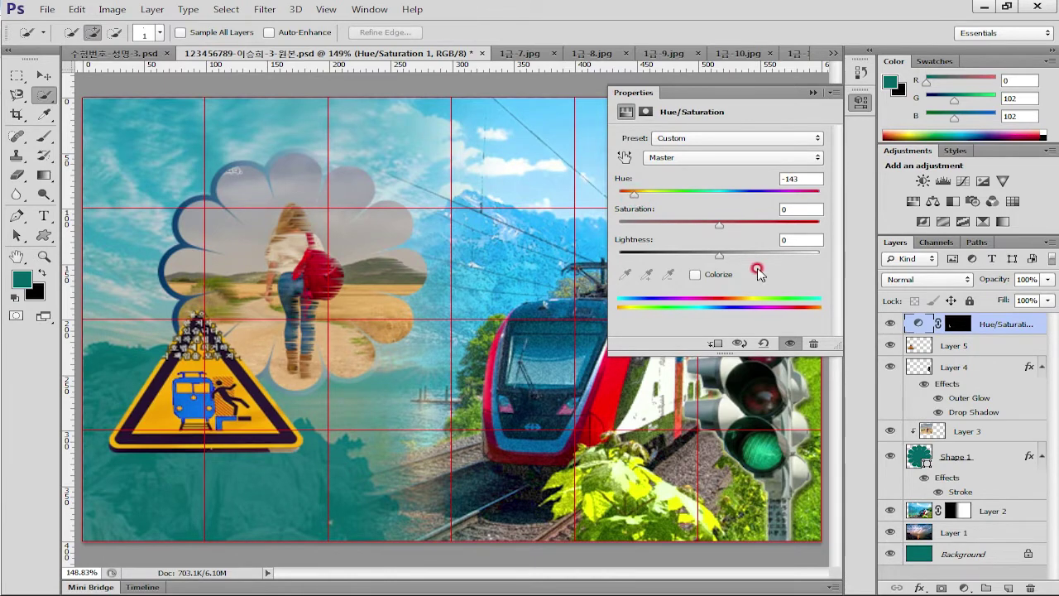
drag(719, 224, 706, 225)
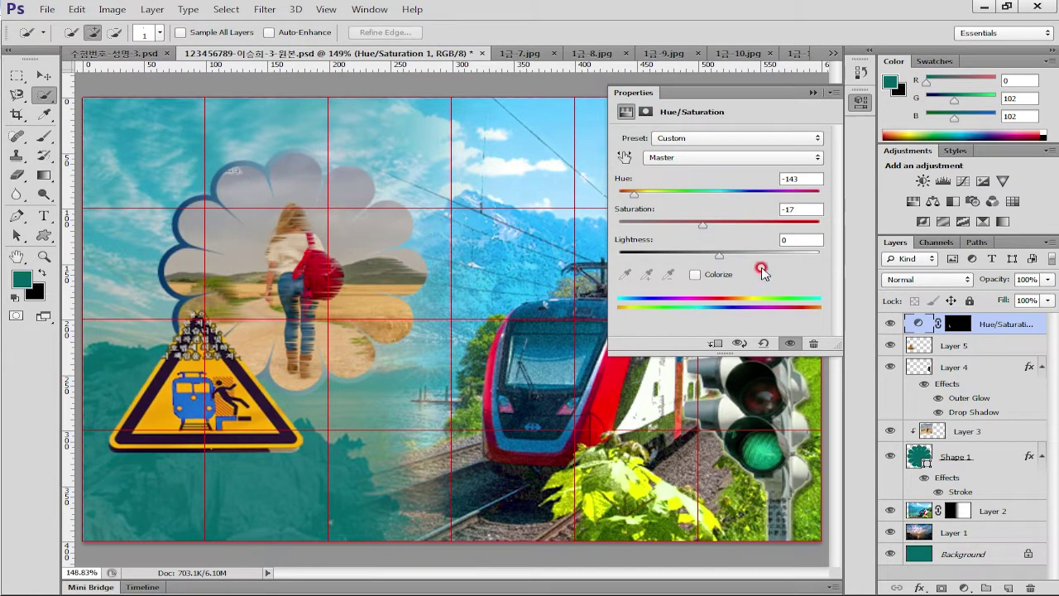
click(860, 103)
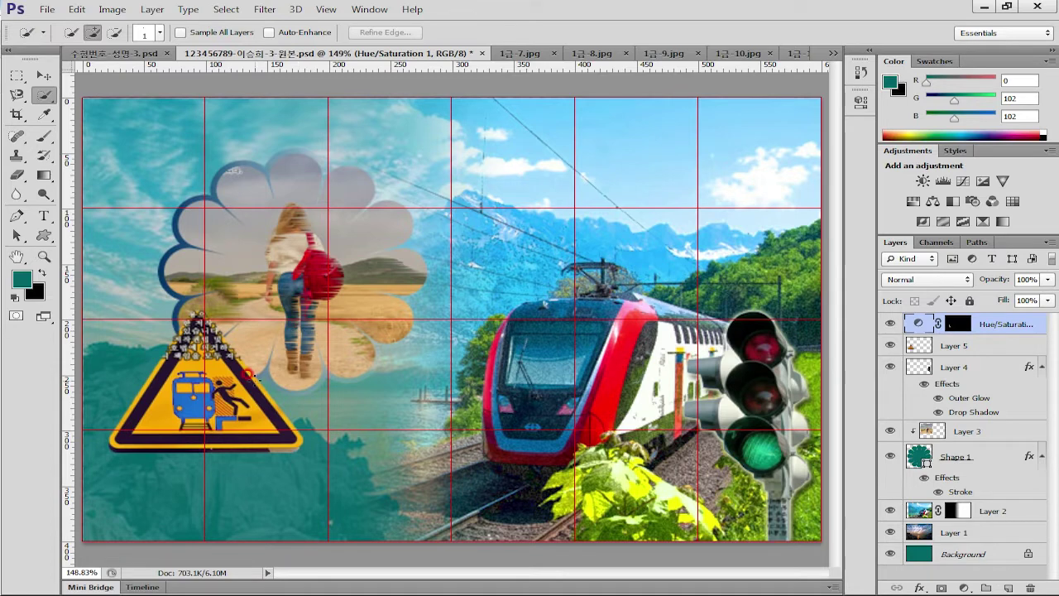
click(997, 345)
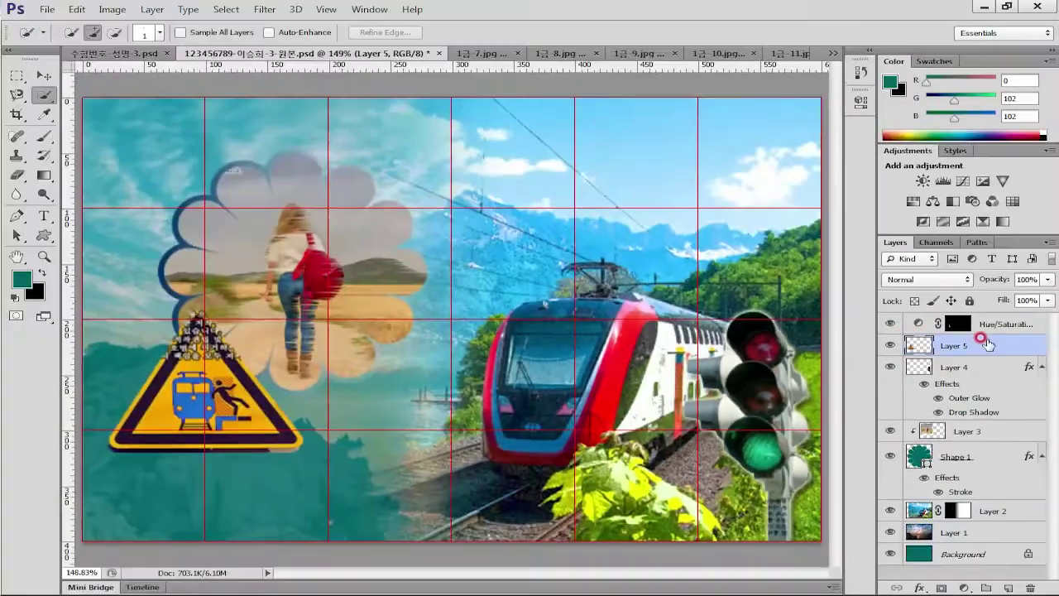
Apply a Bevel & Emboss layer style to the Layer 5 warning sign
double_click(987, 344)
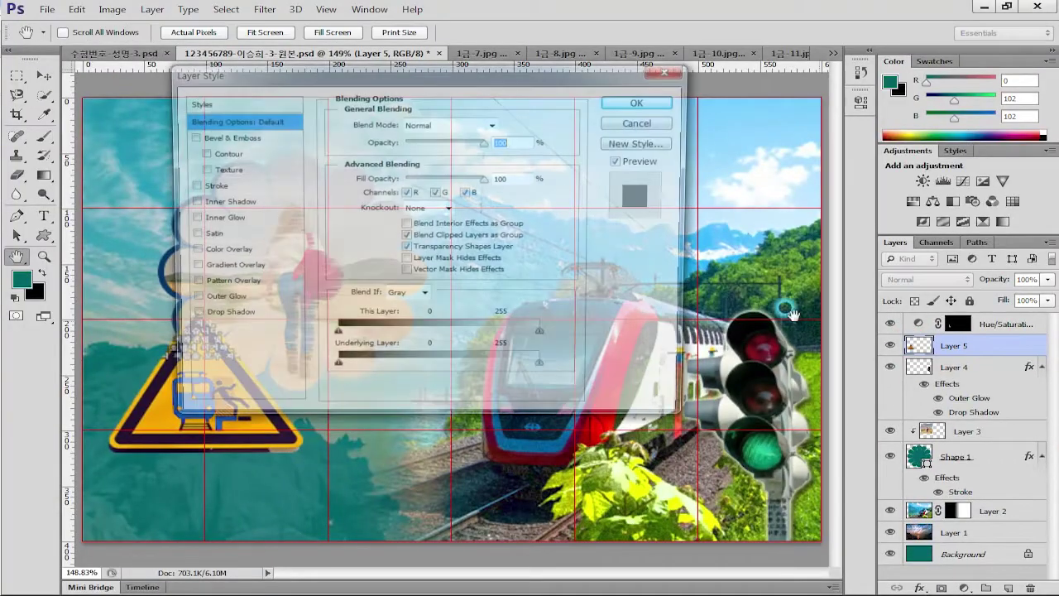
click(222, 138)
click(633, 100)
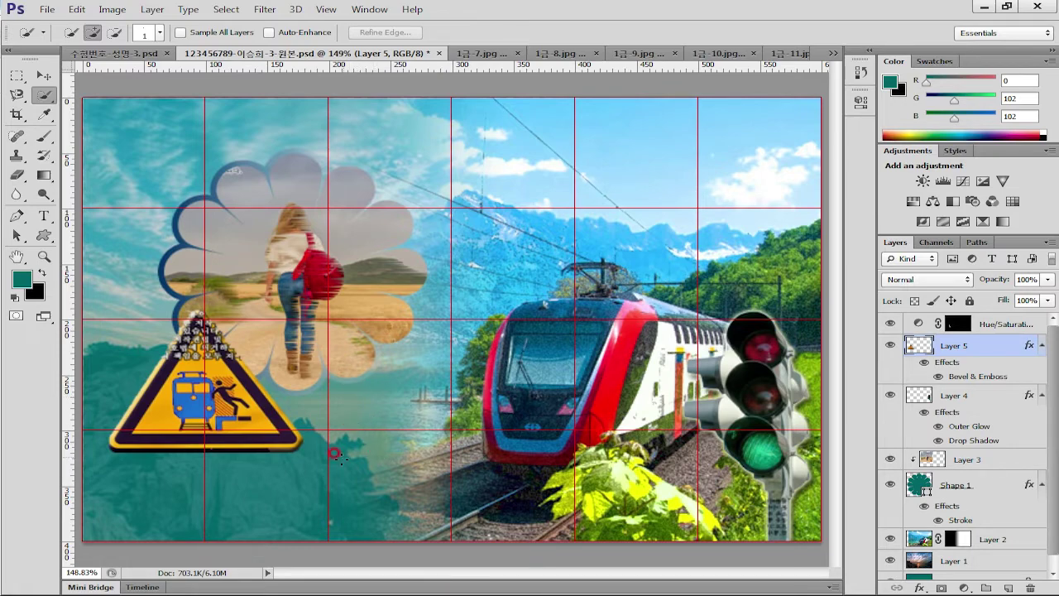
Scroll through the task sheet PDF to review the sample poster and its text-effect rules
key(alt+Tab)
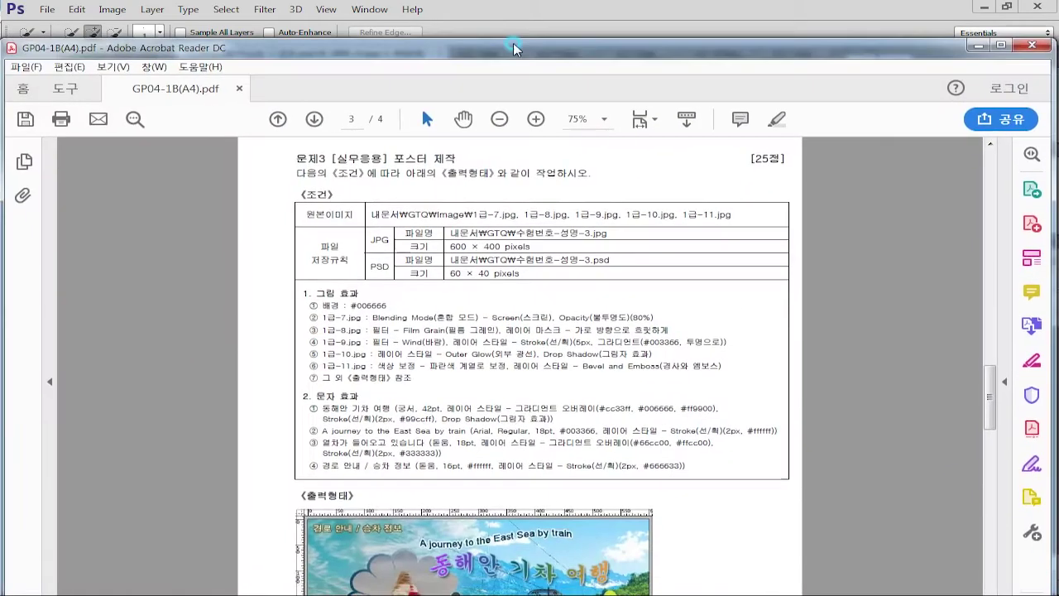
scroll(619, 453, down, 15)
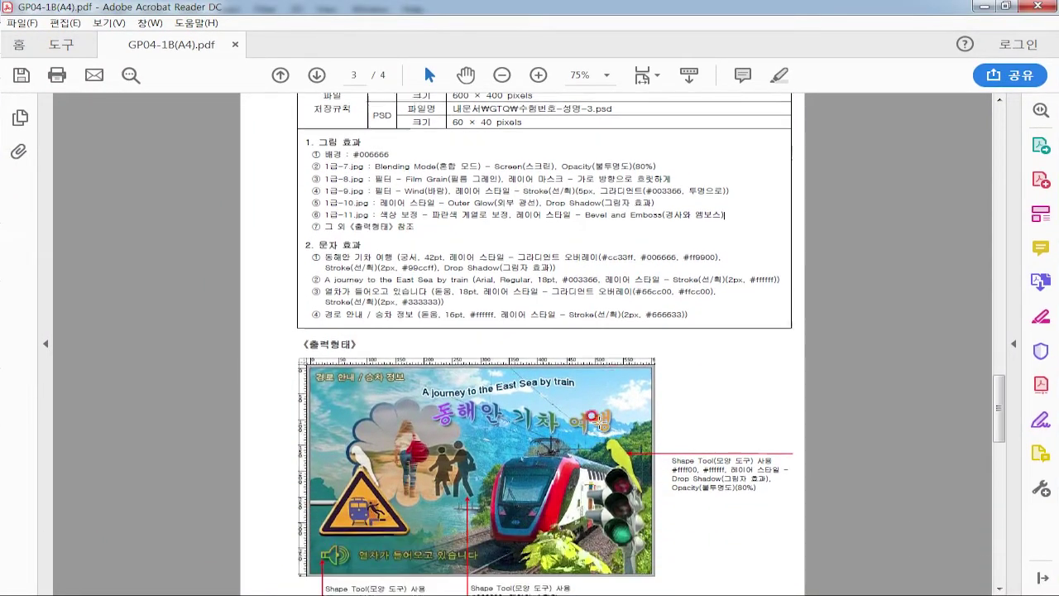
scroll(620, 447, up, 5)
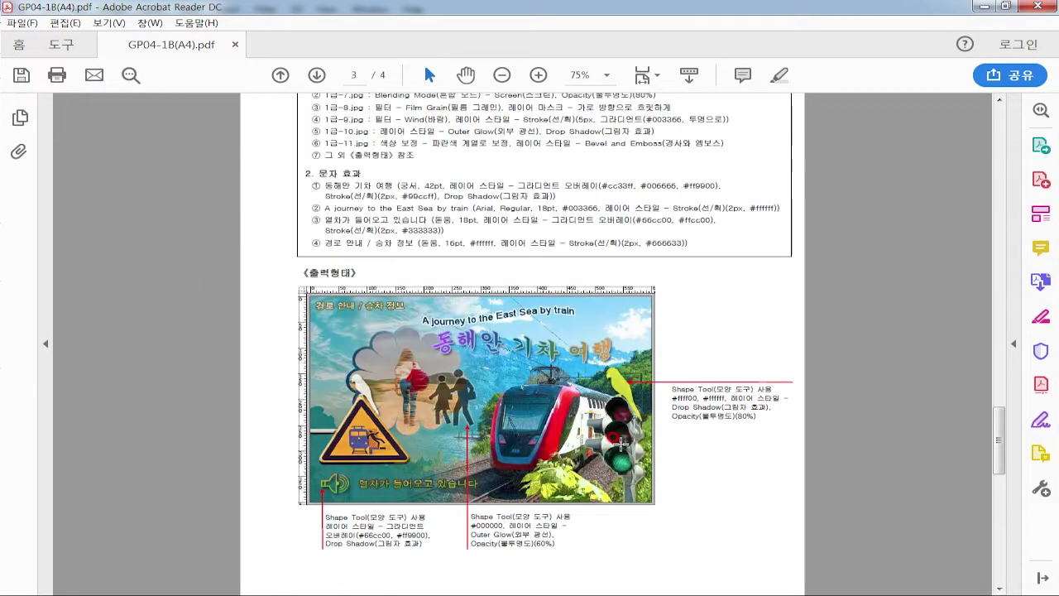
scroll(651, 413, up, 1)
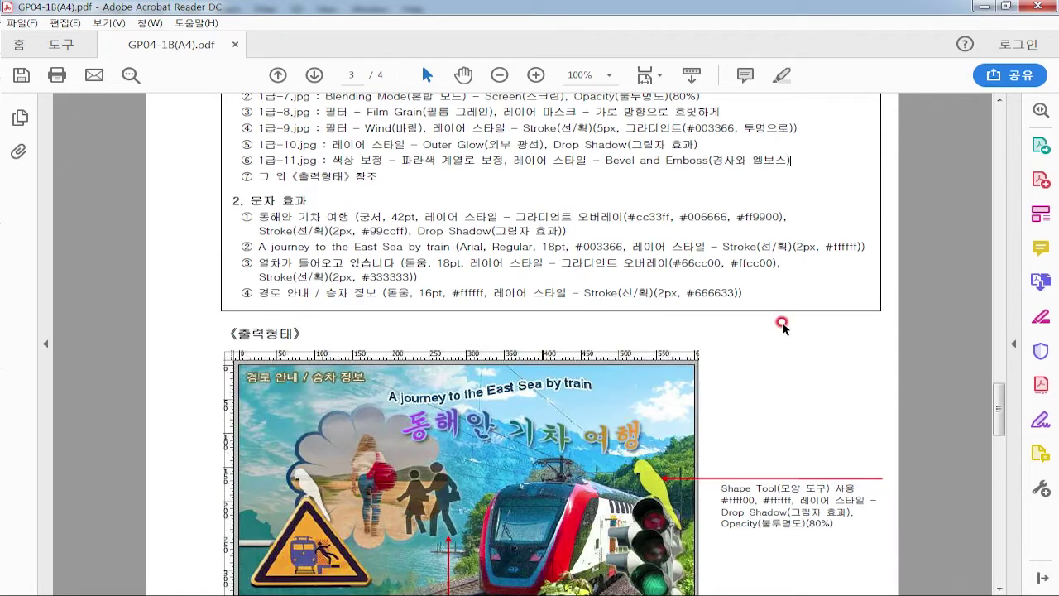
drag(997, 405, 998, 427)
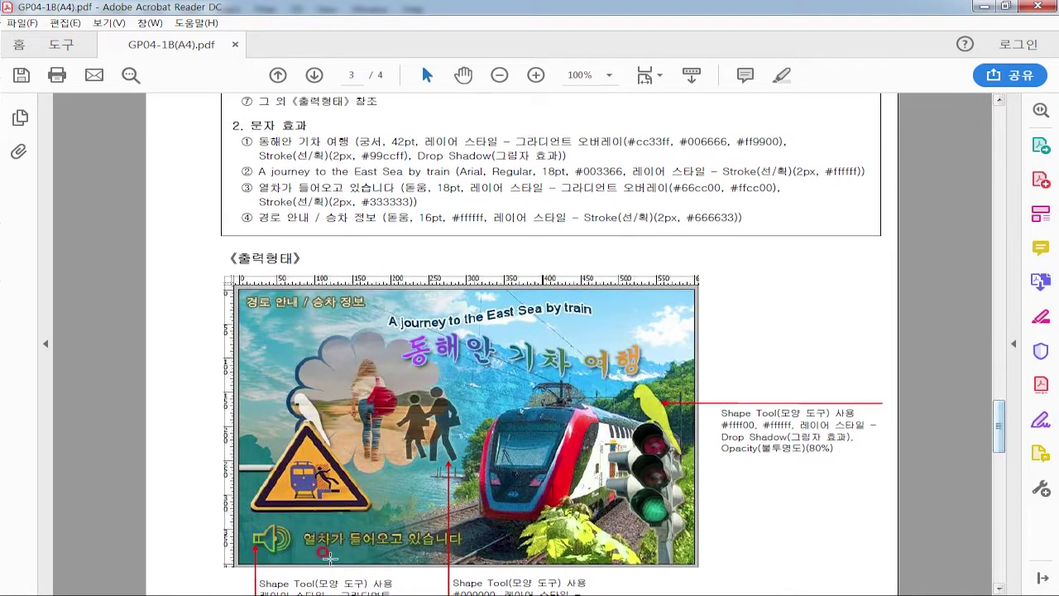
scroll(277, 535, down, 1)
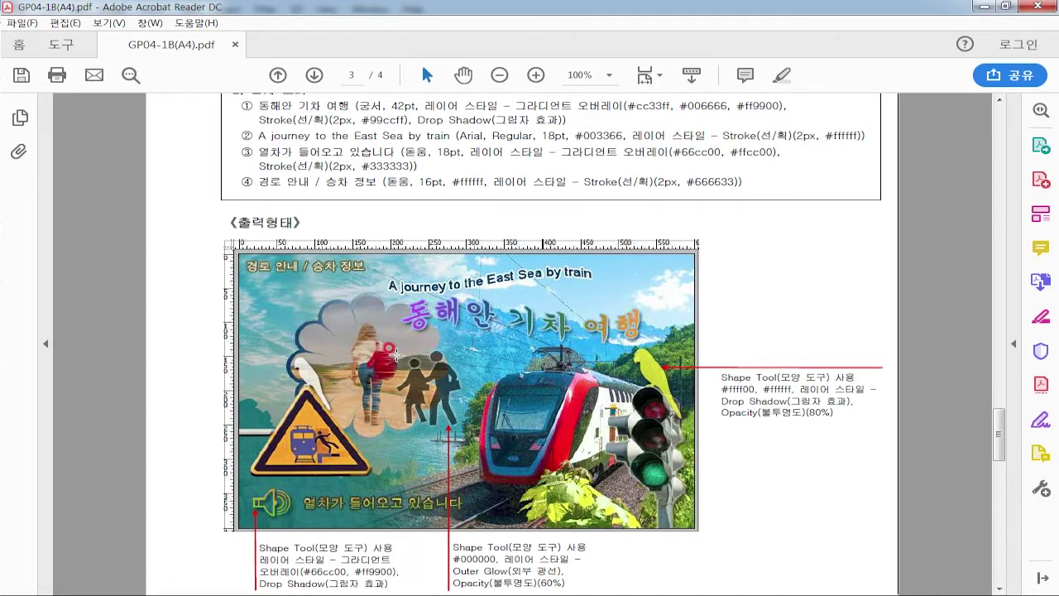
click(310, 381)
drag(324, 389, 309, 352)
Paste a fresh copy of the warning sign from 1급-11.jpg into the poster
key(alt+Tab)
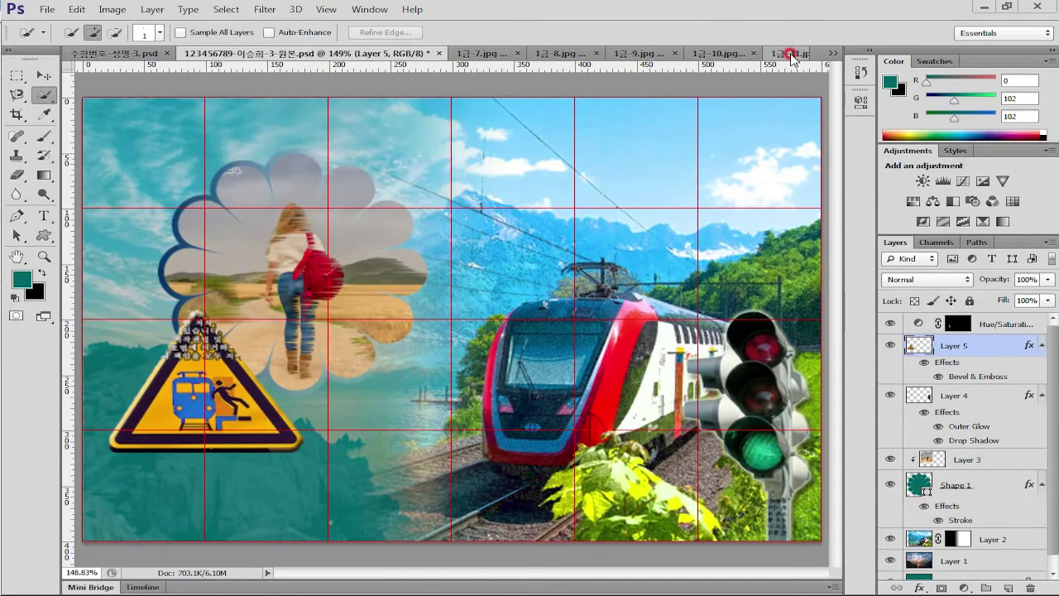
click(786, 53)
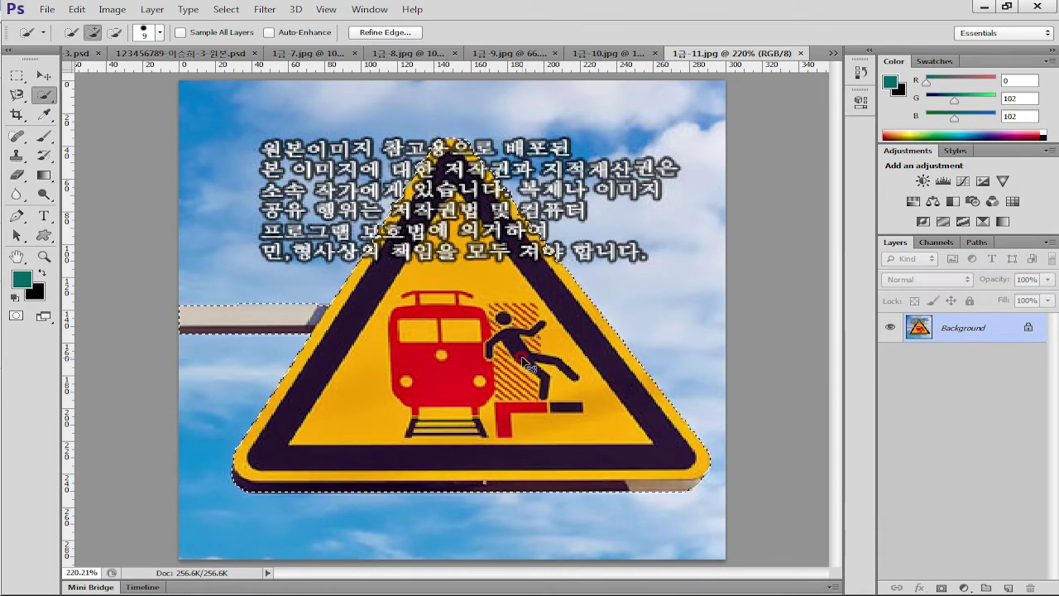
click(180, 53)
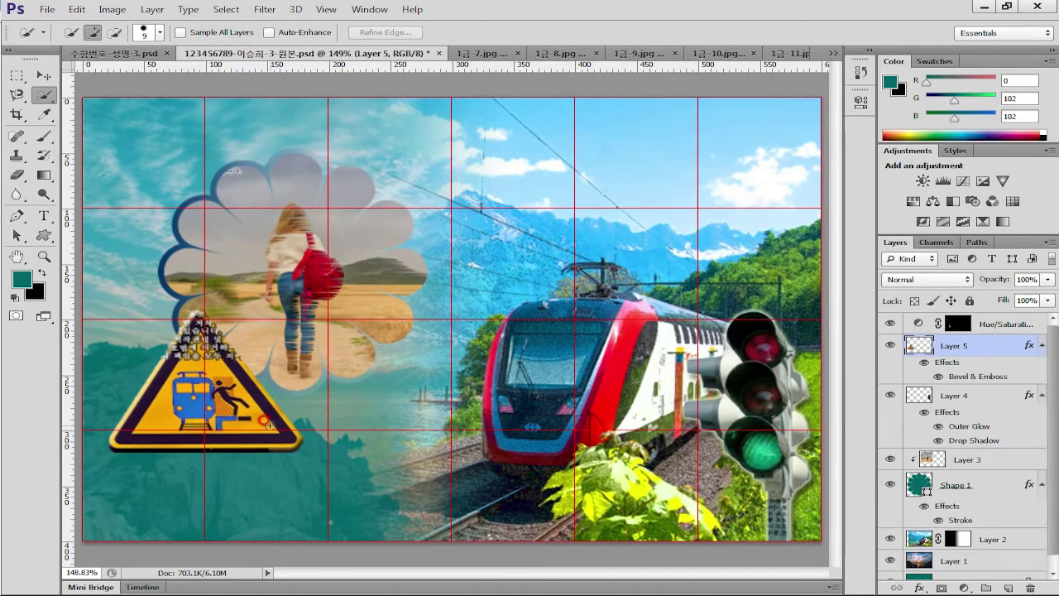
key(ctrl+v)
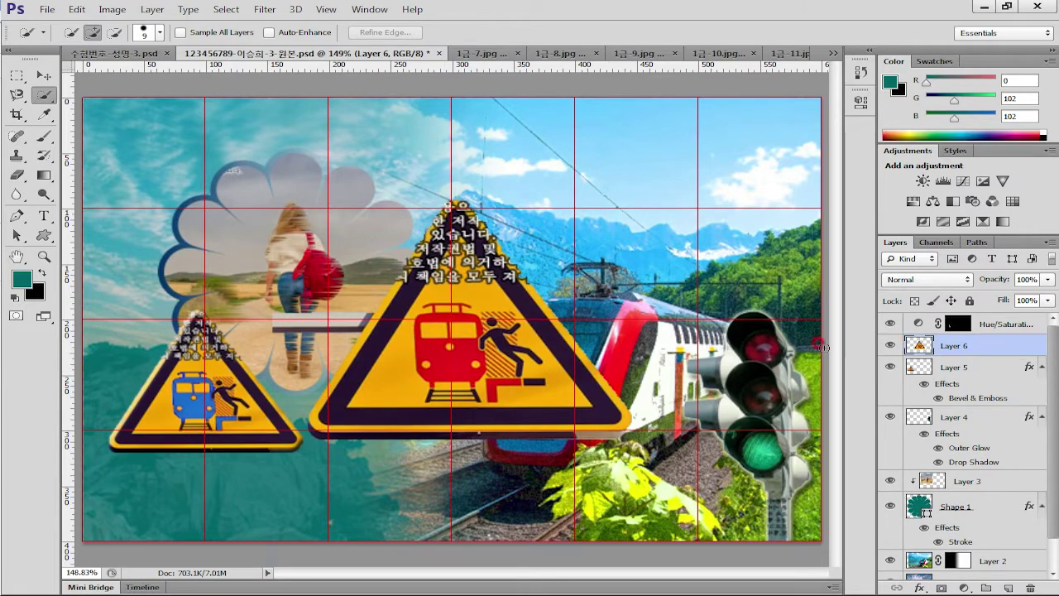
Scale the new sign to 174×129 px at the lower left and delete the old Layer 5
key(ctrl+t)
drag(629, 193, 478, 274)
drag(416, 413, 227, 428)
key(Return)
key(w)
click(985, 373)
drag(1023, 367, 1030, 588)
Apply a Bevel & Emboss layer style to the new Layer 6 warning sign
click(991, 348)
right_click(991, 348)
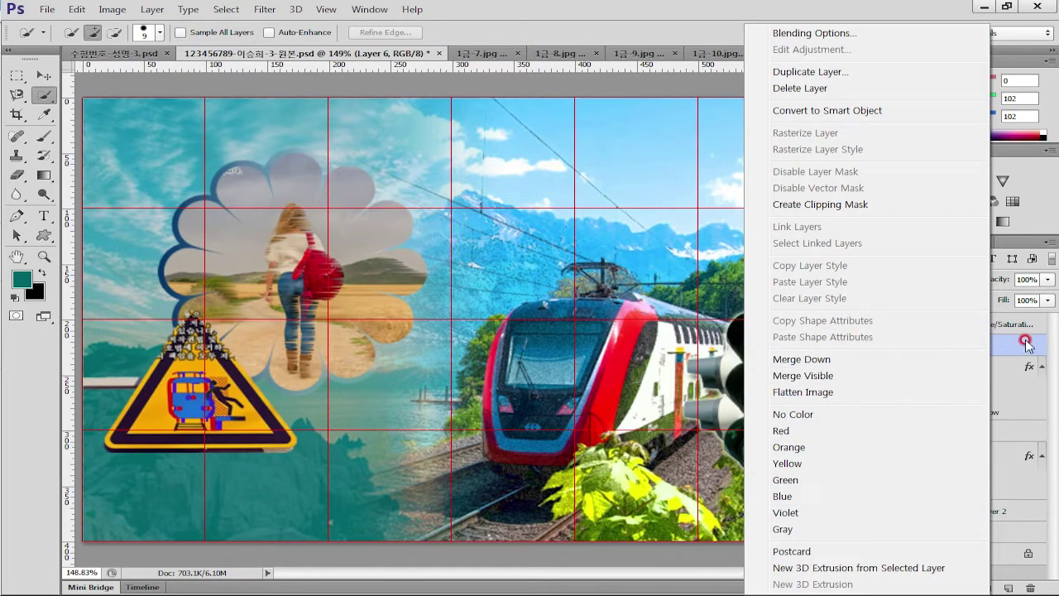
click(1018, 346)
double_click(1005, 345)
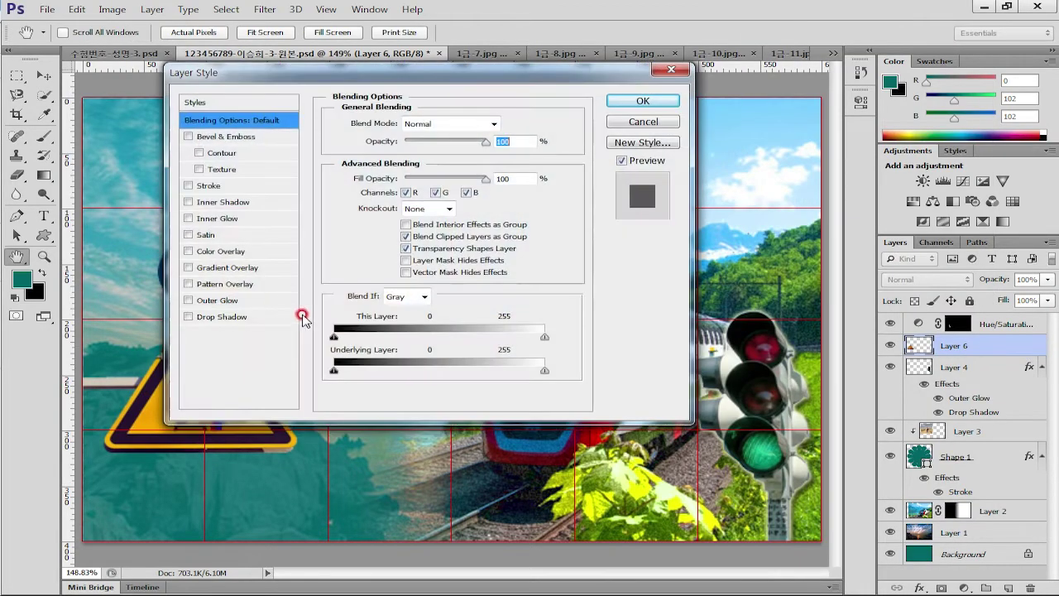
click(231, 137)
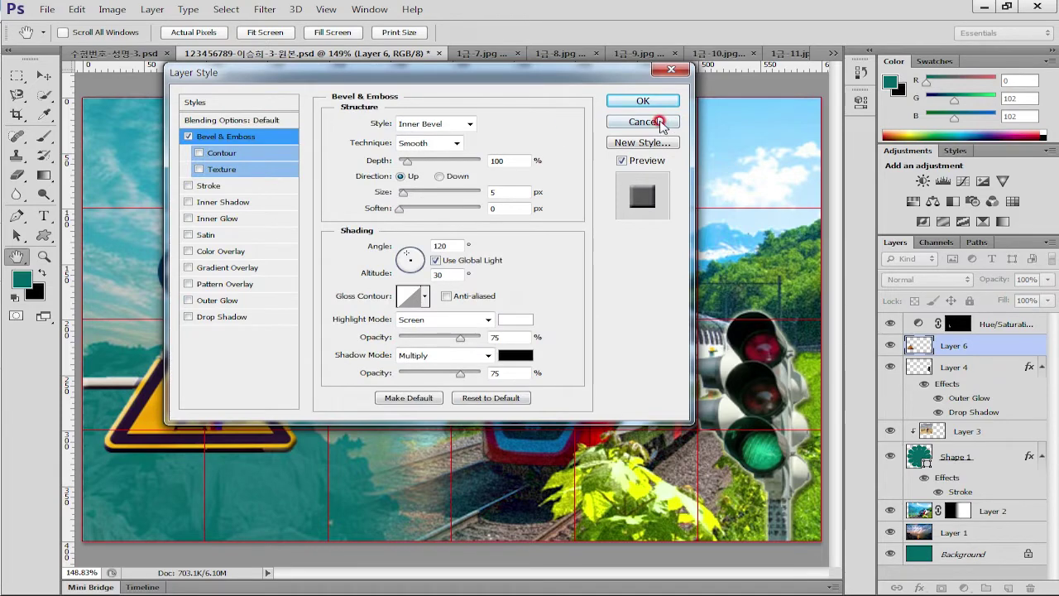
click(643, 100)
Nudge the sign right, then shift it with the Hue/Saturation layer 5 px left
click(938, 324)
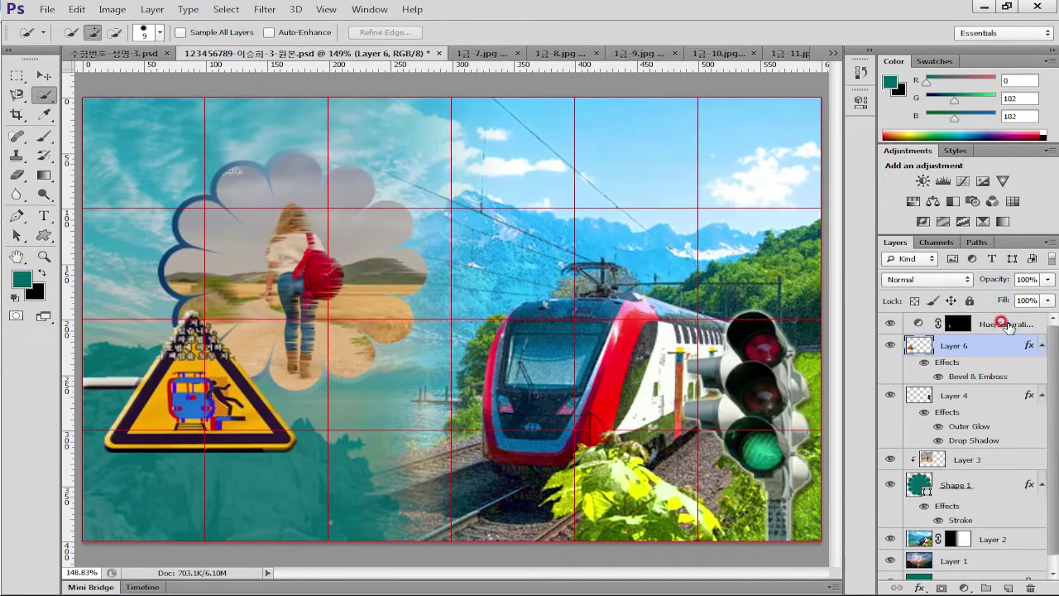
click(1005, 323)
click(960, 346)
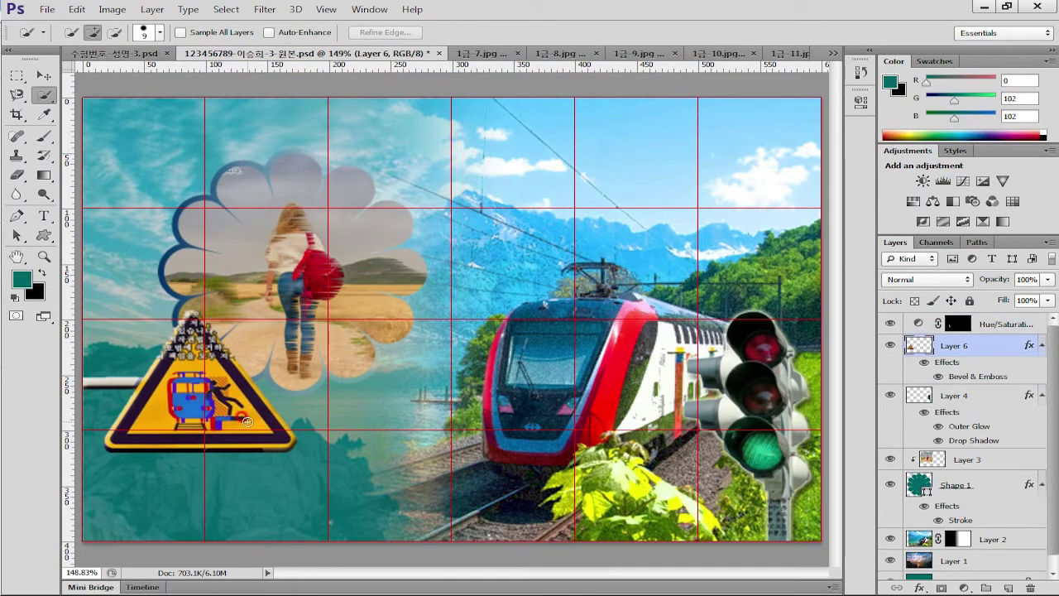
click(44, 75)
key(Right)
key(Right)
key(Right)
key(Right)
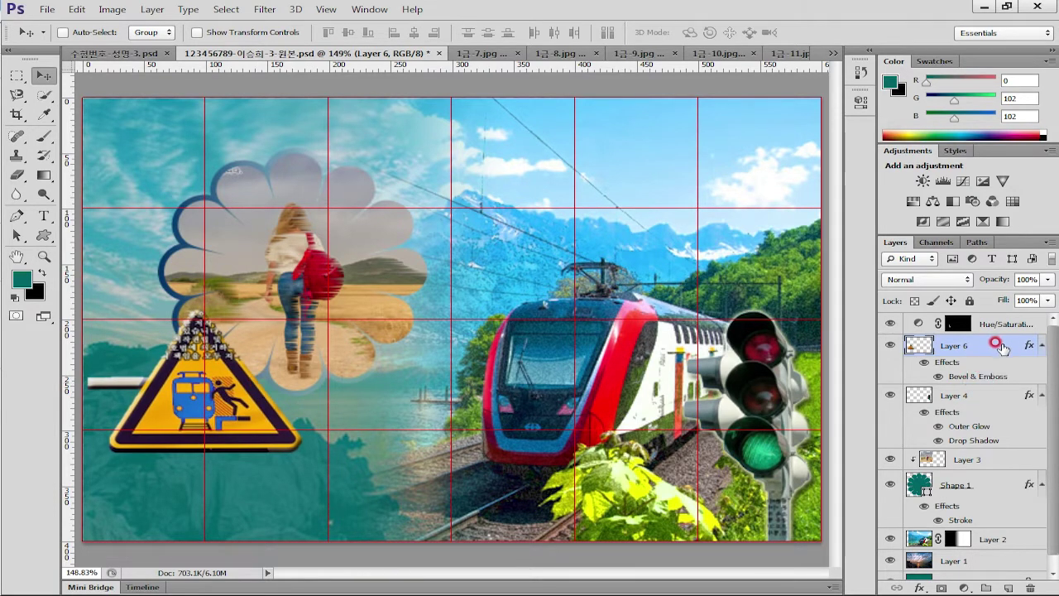
shift+click(985, 324)
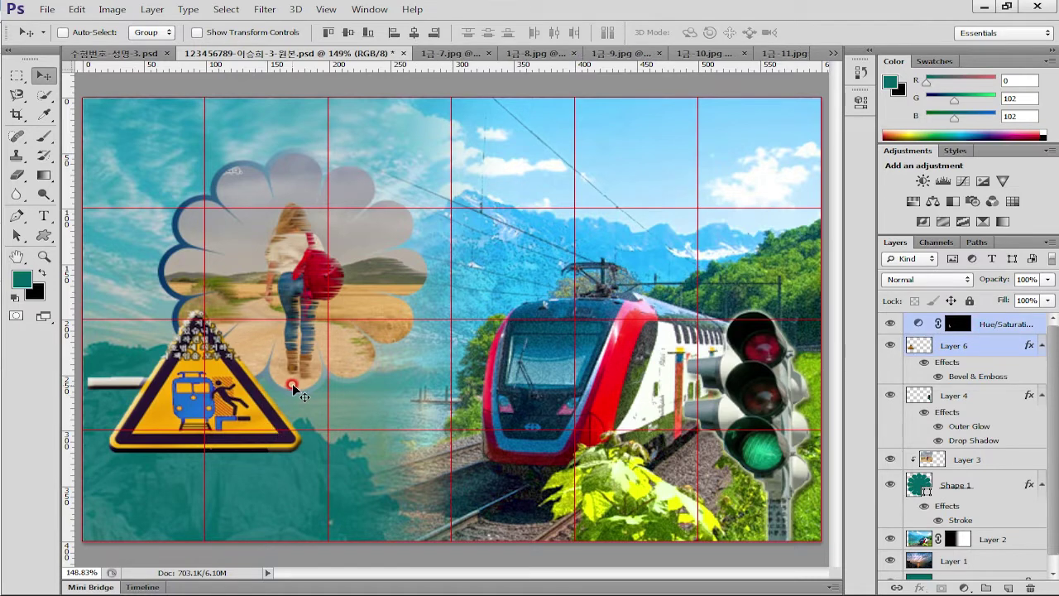
key(ctrl+t)
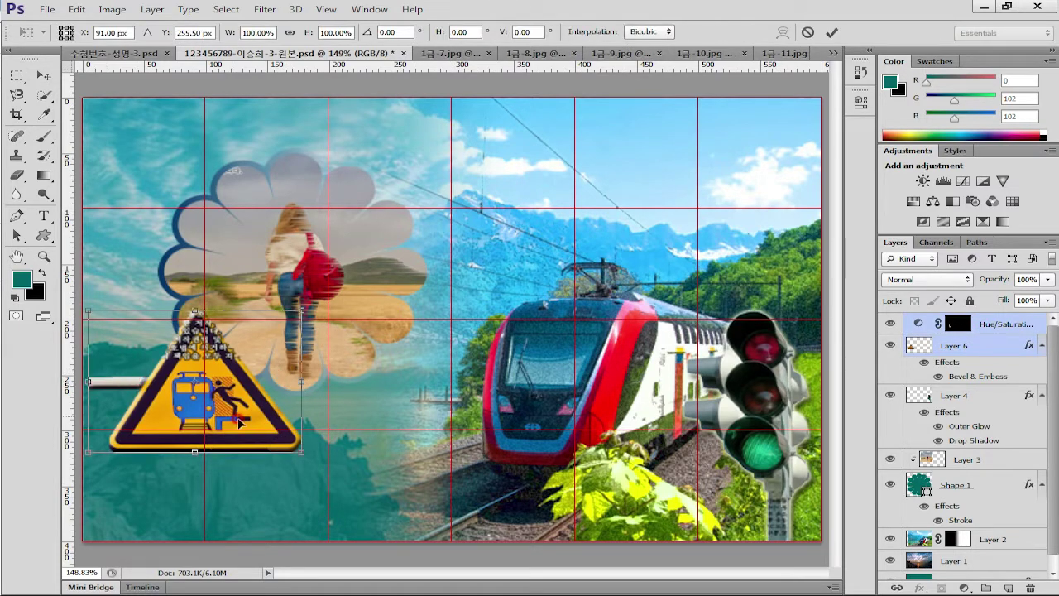
drag(251, 429, 248, 429)
key(Return)
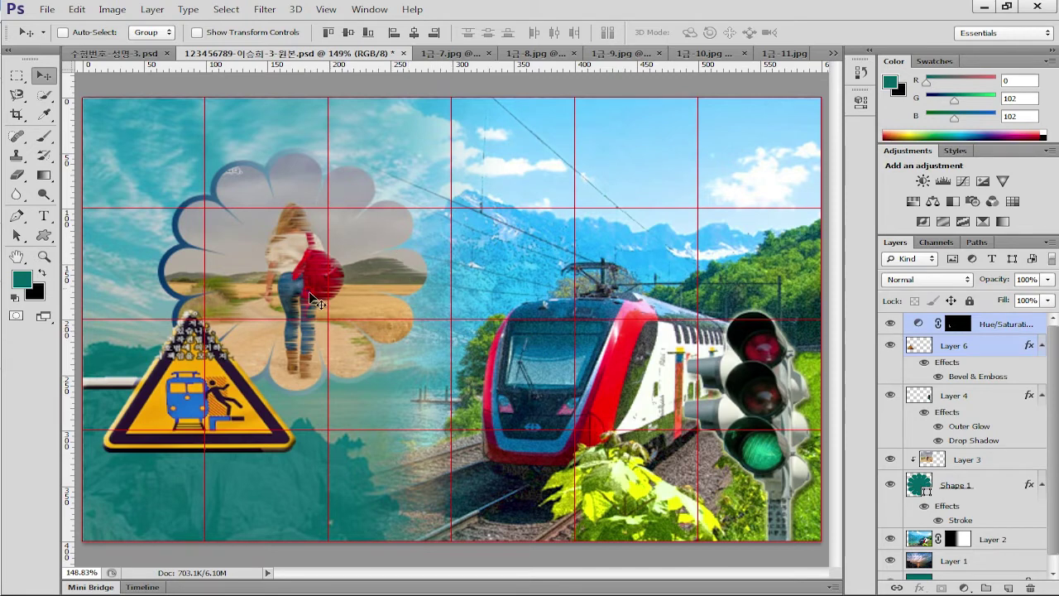
Draw the two-people walking custom shape between the flower and train, moved slightly left
click(44, 238)
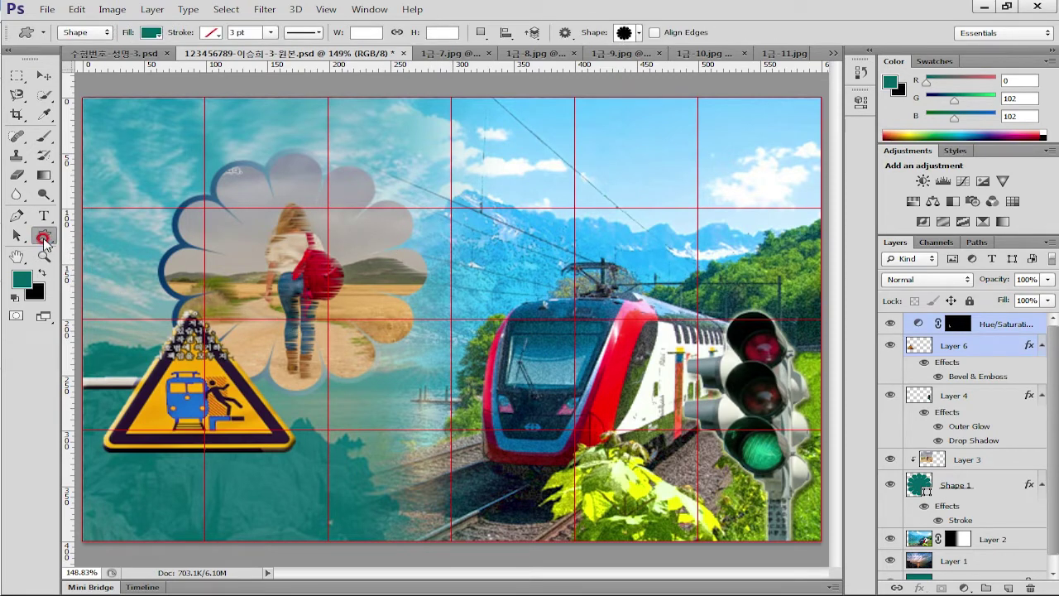
click(640, 32)
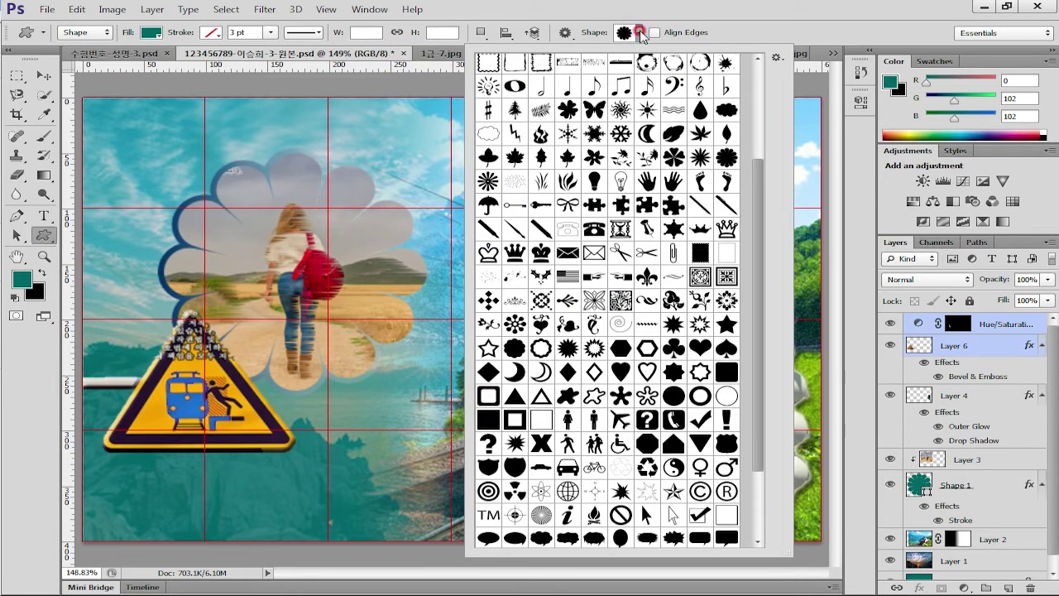
click(594, 444)
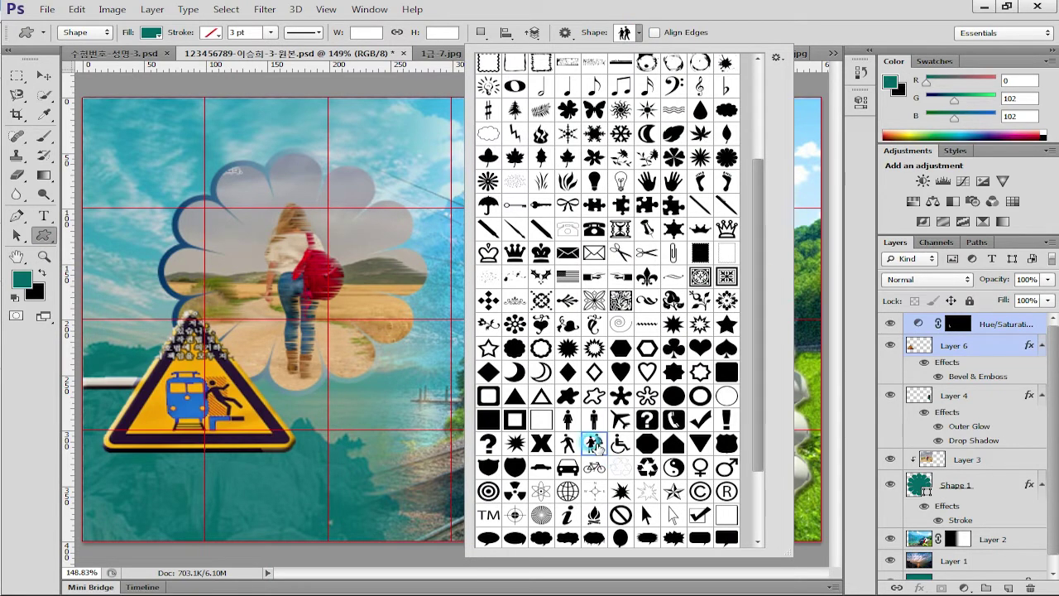
double_click(594, 444)
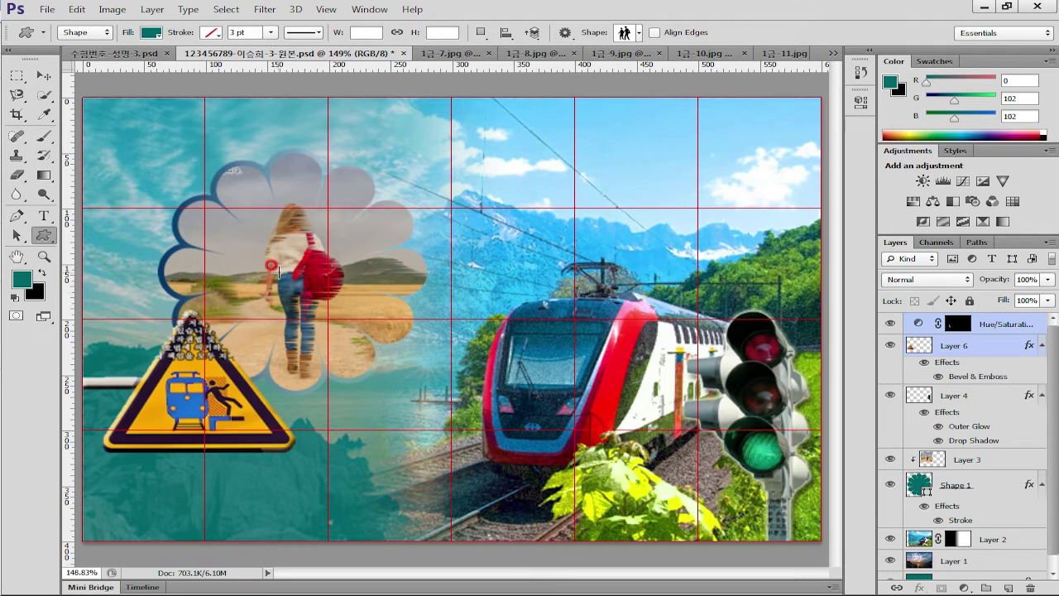
click(1030, 333)
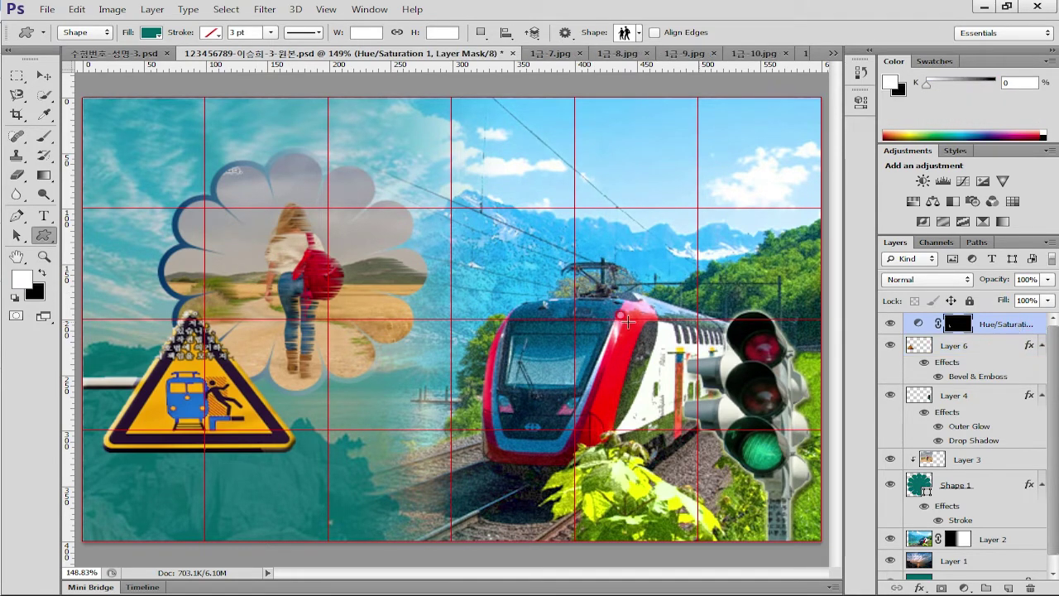
drag(385, 260, 469, 390)
click(43, 75)
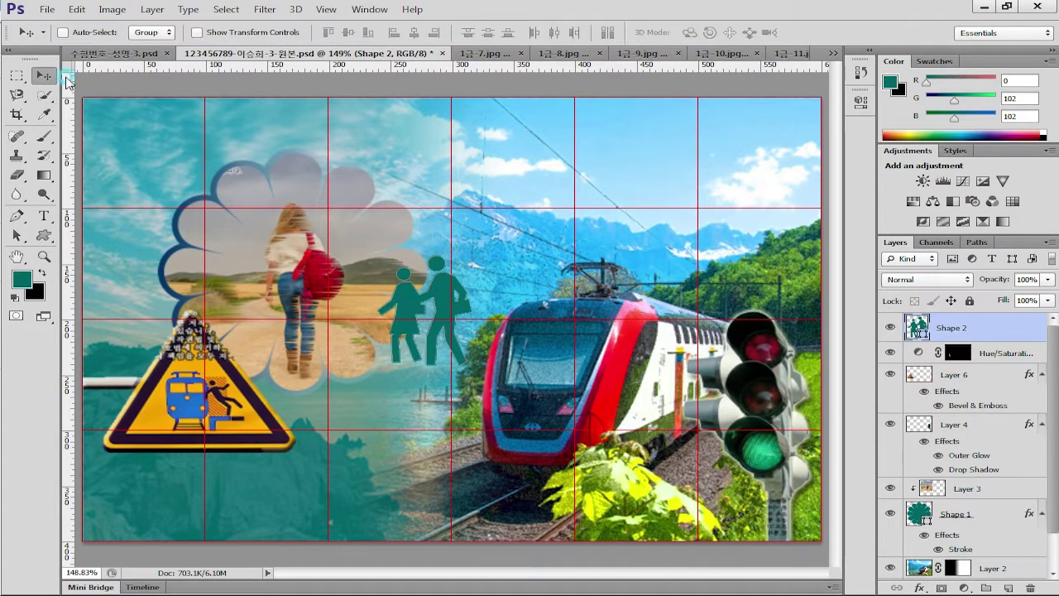
drag(443, 291, 426, 292)
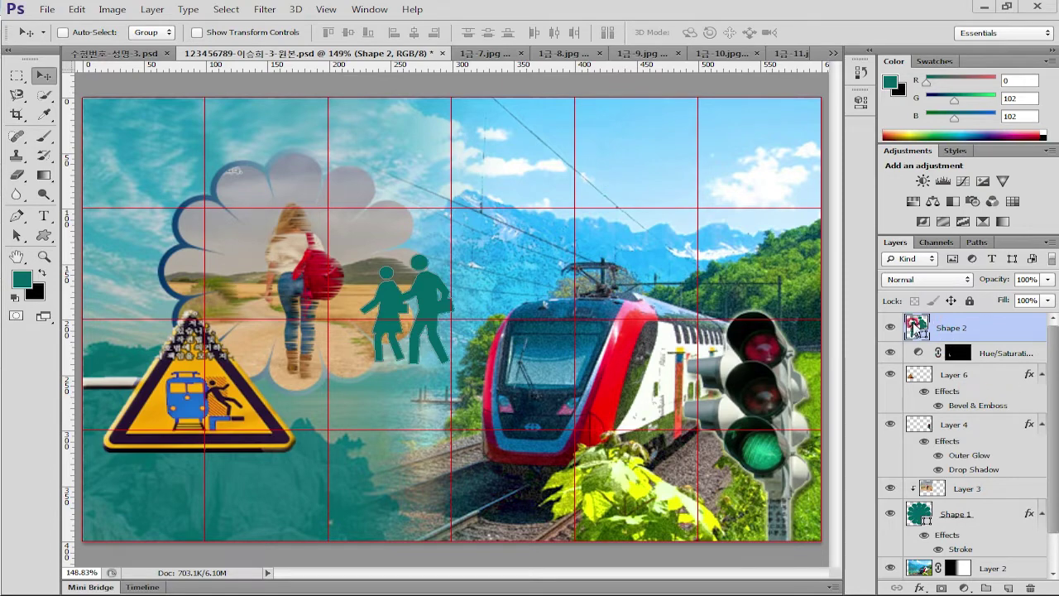
Fill the Shape 2 silhouettes black and give them an Outer Glow layer style
double_click(916, 326)
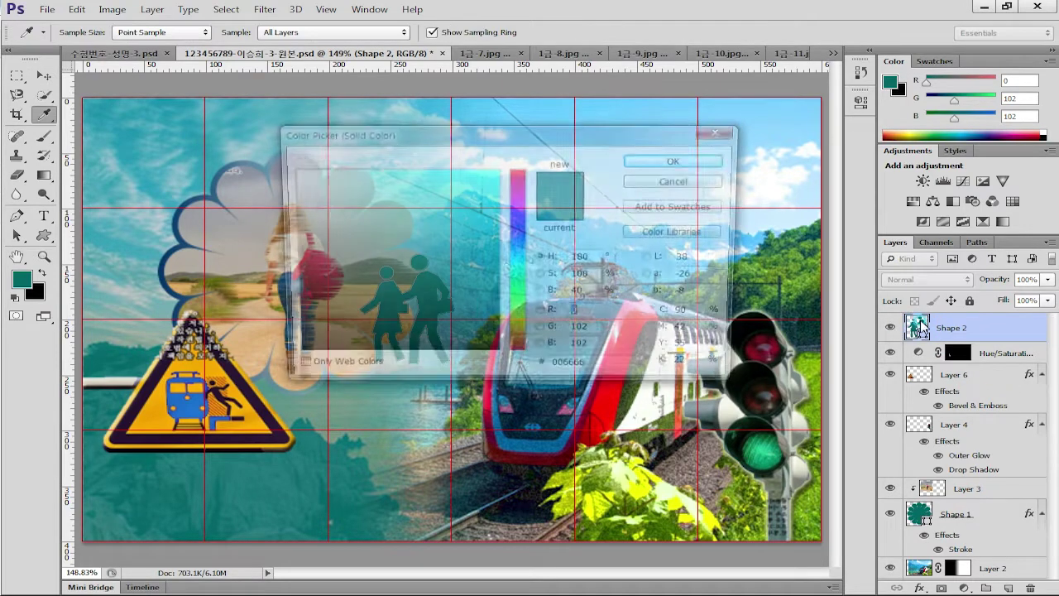
click(300, 347)
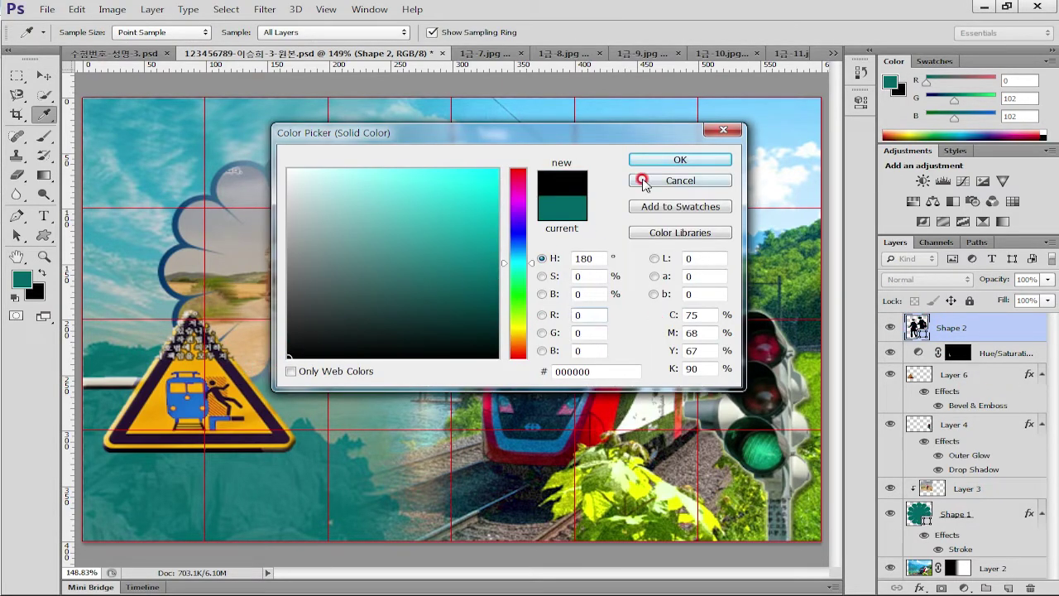
click(675, 160)
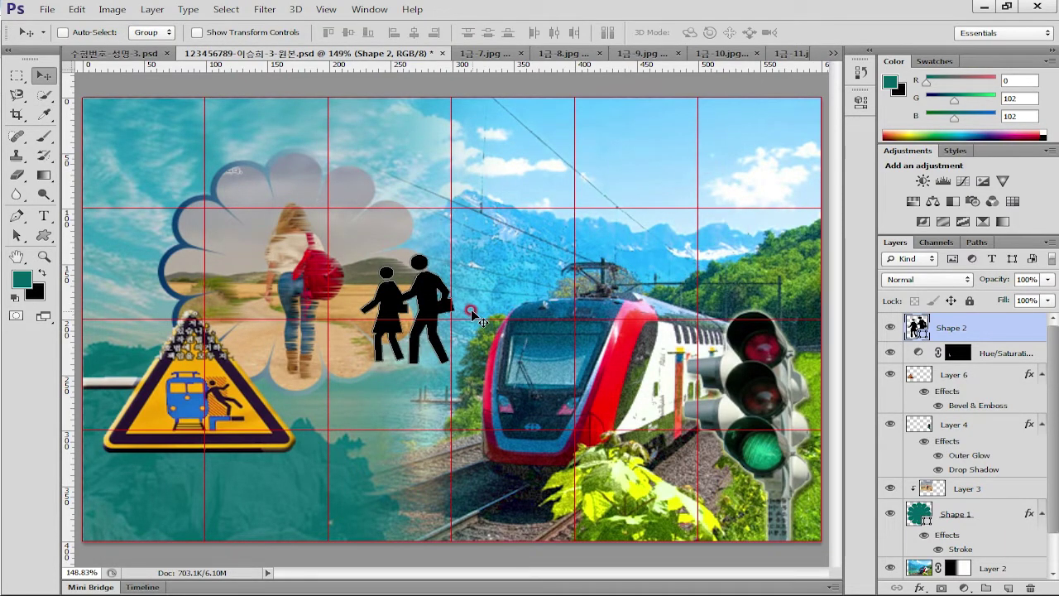
double_click(993, 324)
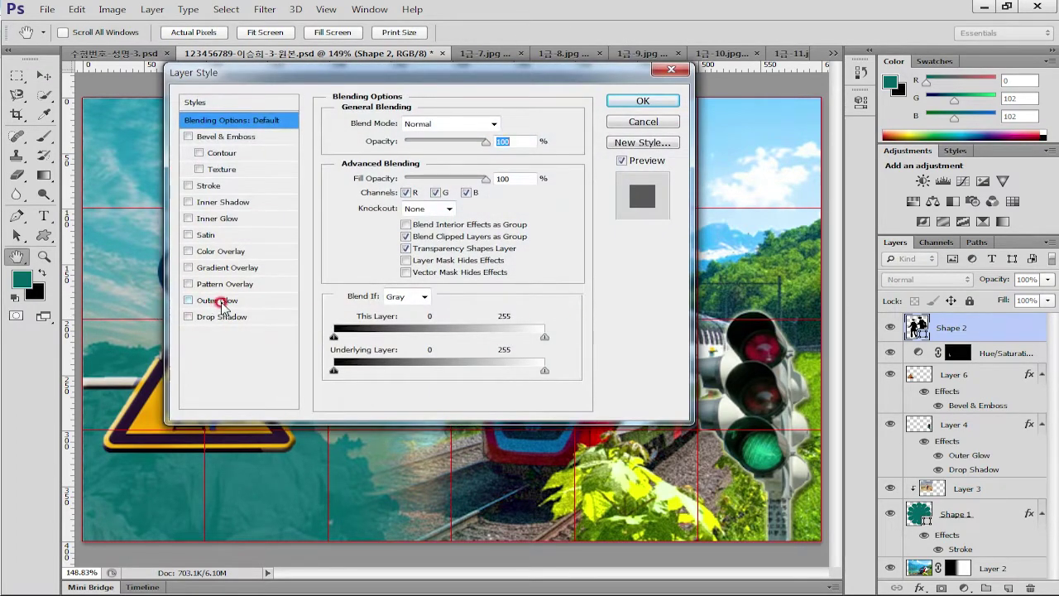
click(220, 299)
click(644, 101)
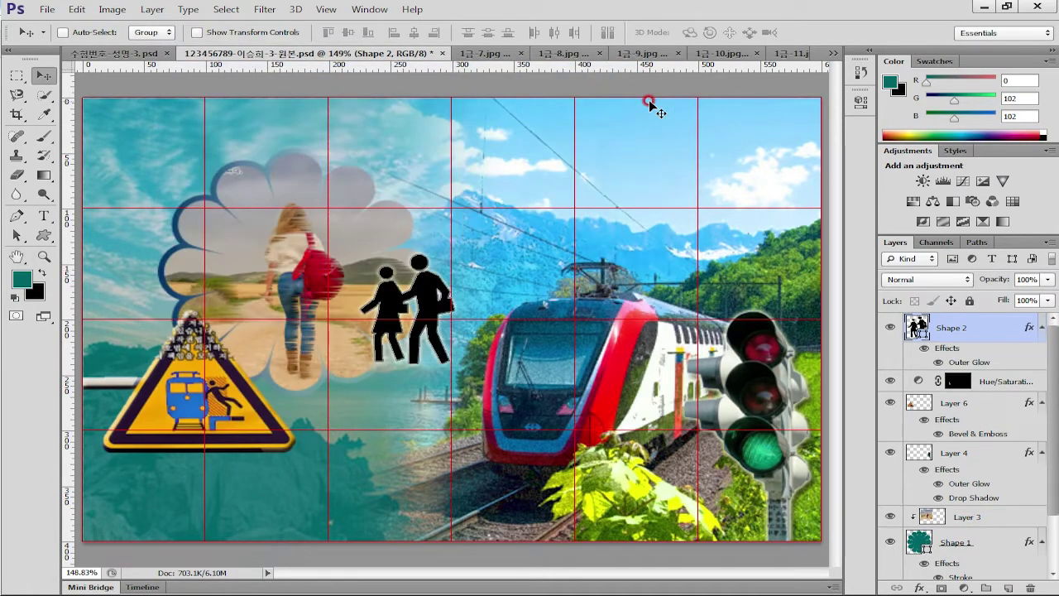
Set the silhouettes layer opacity to 60%
click(974, 324)
key(6)
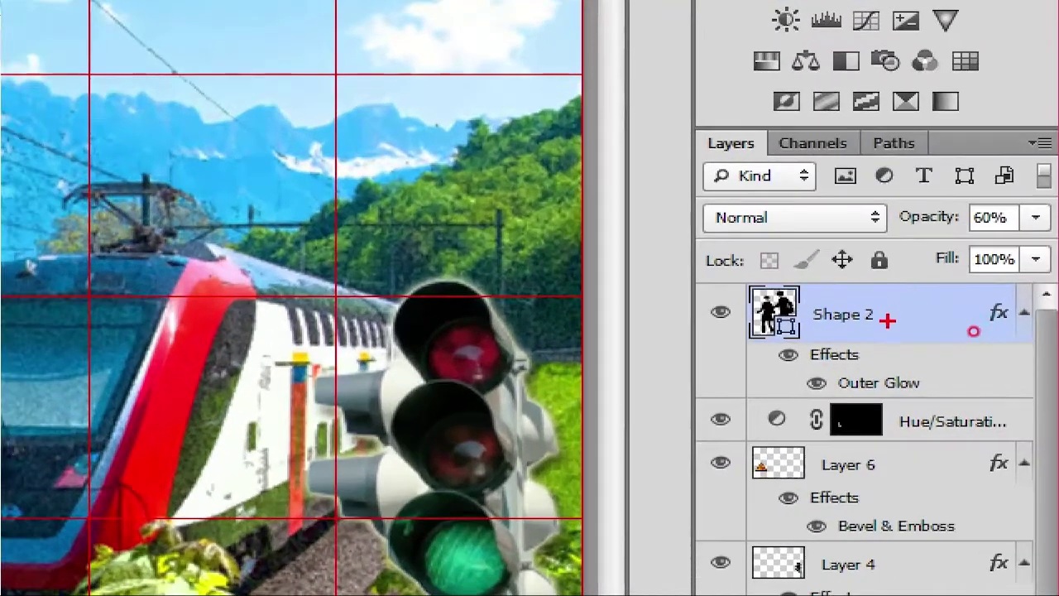
mouse_move(973, 326)
mouse_down()
mouse_move(919, 344)
mouse_move(972, 329)
mouse_up()
mouse_move(1035, 224)
mouse_down()
mouse_move(989, 245)
mouse_move(950, 225)
mouse_move(1034, 233)
mouse_up()
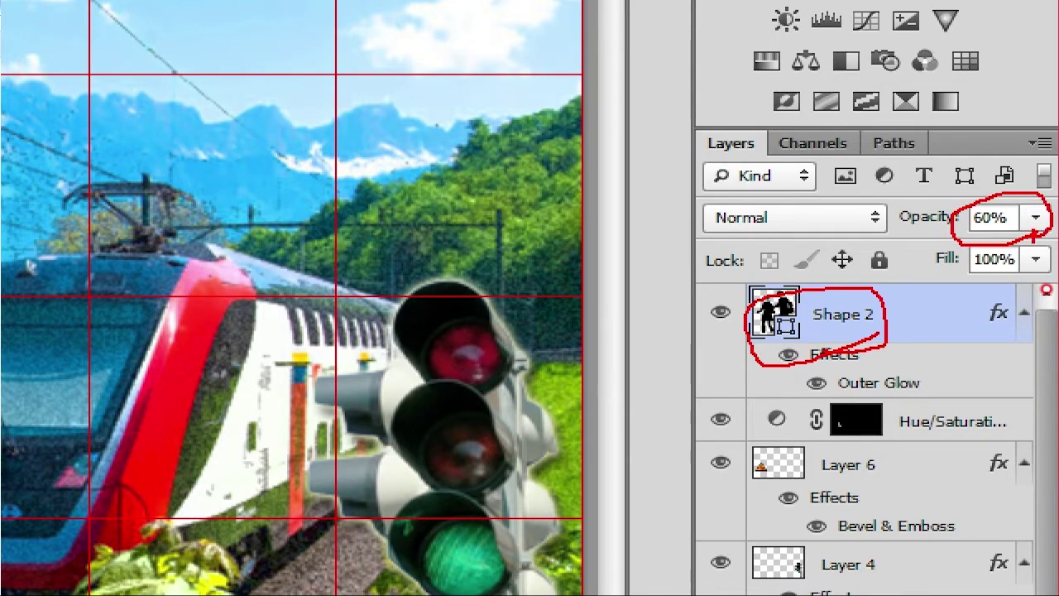
key(Escape)
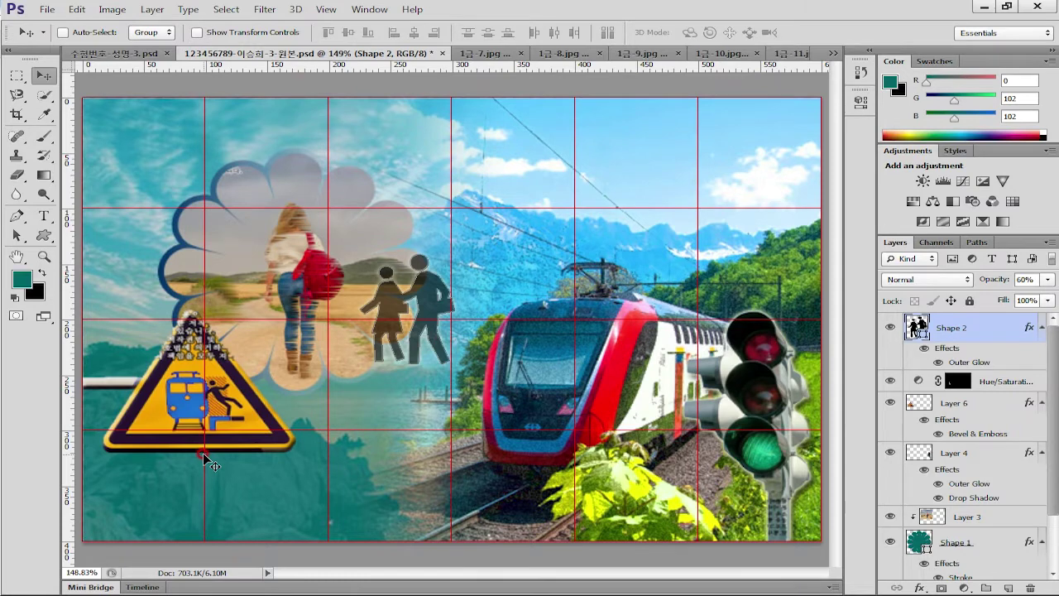
Select the Custom Shape tool and browse the custom shape list
click(44, 237)
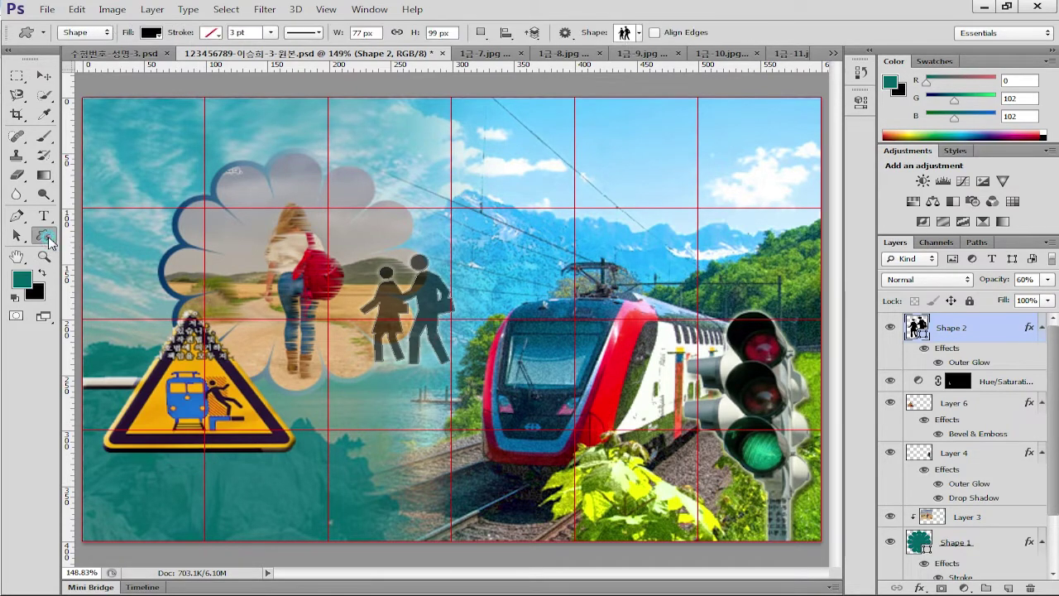
click(653, 33)
click(638, 37)
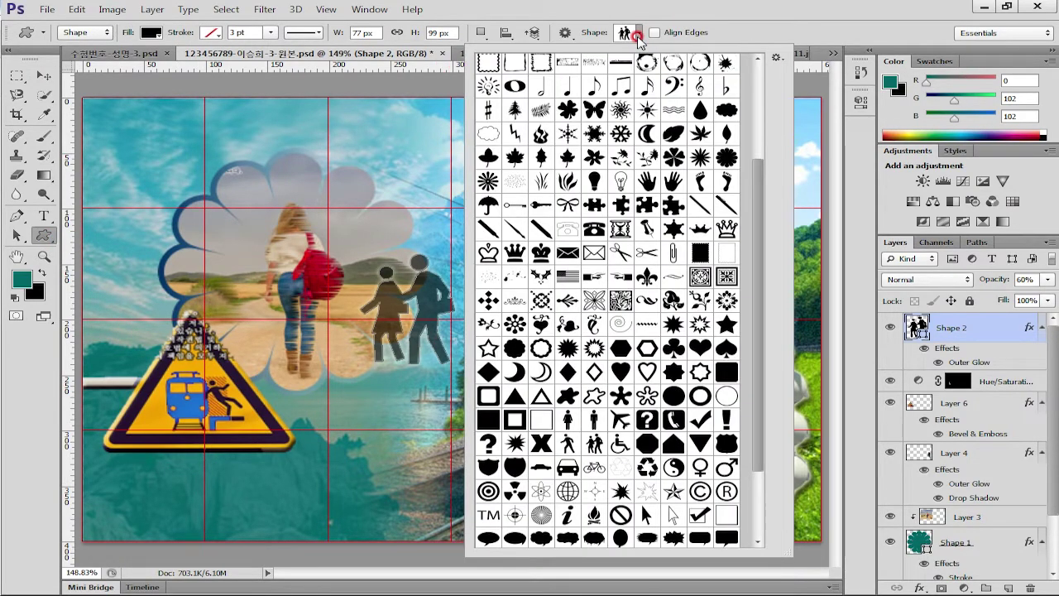
drag(759, 180, 764, 91)
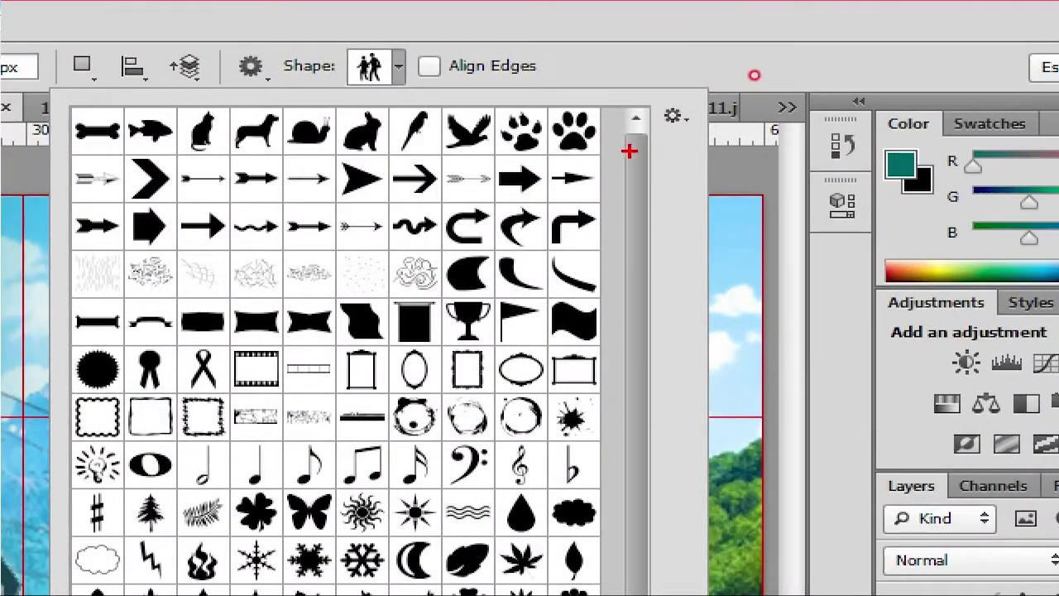
drag(753, 74, 457, 77)
mouse_move(37, 153)
mouse_down()
mouse_move(194, 56)
mouse_move(467, 58)
mouse_move(631, 151)
mouse_up()
mouse_move(629, 245)
mouse_down()
mouse_move(186, 244)
mouse_move(37, 211)
mouse_move(364, 150)
mouse_move(592, 161)
mouse_move(630, 213)
mouse_up()
mouse_move(602, 294)
mouse_down()
mouse_move(86, 303)
mouse_move(563, 240)
mouse_move(637, 280)
mouse_up()
mouse_move(606, 339)
mouse_down()
mouse_move(475, 352)
mouse_move(25, 322)
mouse_move(425, 289)
mouse_move(630, 328)
mouse_move(578, 303)
mouse_up()
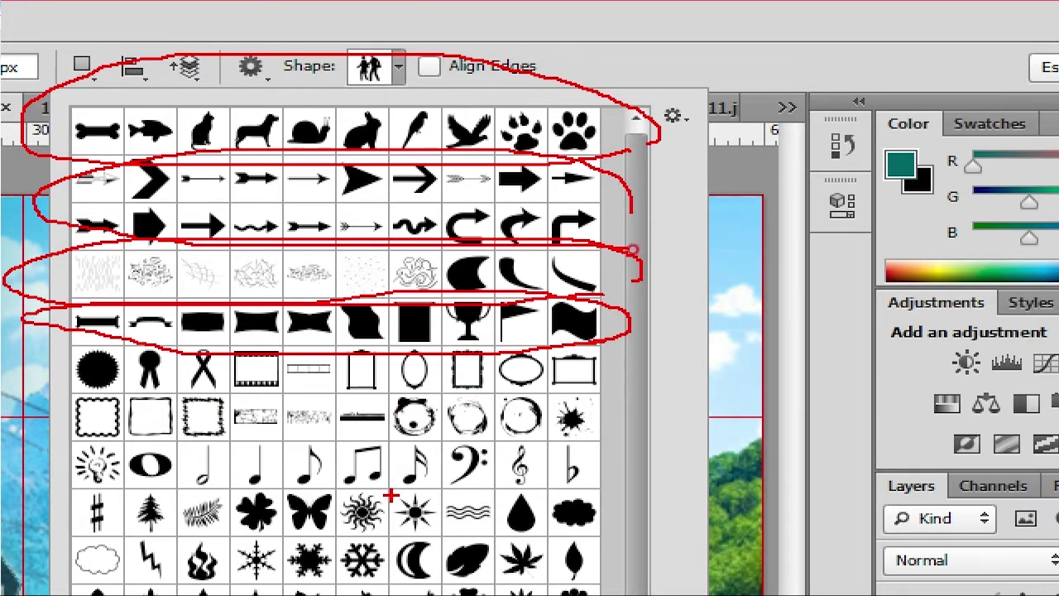
mouse_move(566, 487)
mouse_down()
mouse_move(204, 500)
mouse_move(501, 426)
mouse_move(480, 500)
mouse_up()
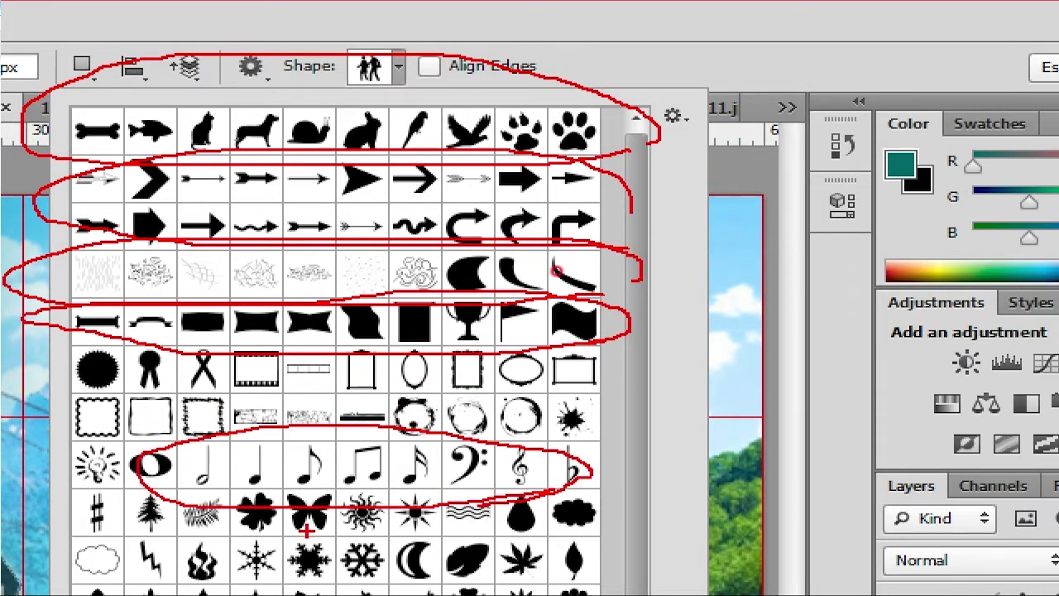
mouse_move(571, 556)
mouse_down()
mouse_move(288, 501)
mouse_move(589, 521)
mouse_move(573, 555)
mouse_up()
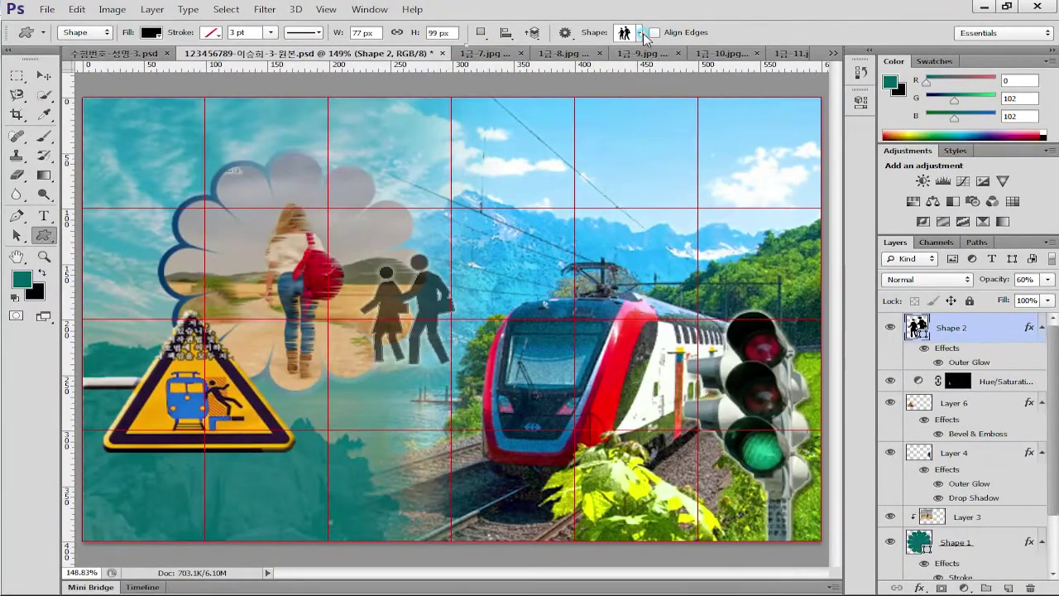
Pick the Bird 1 shape from the custom shape list
click(425, 53)
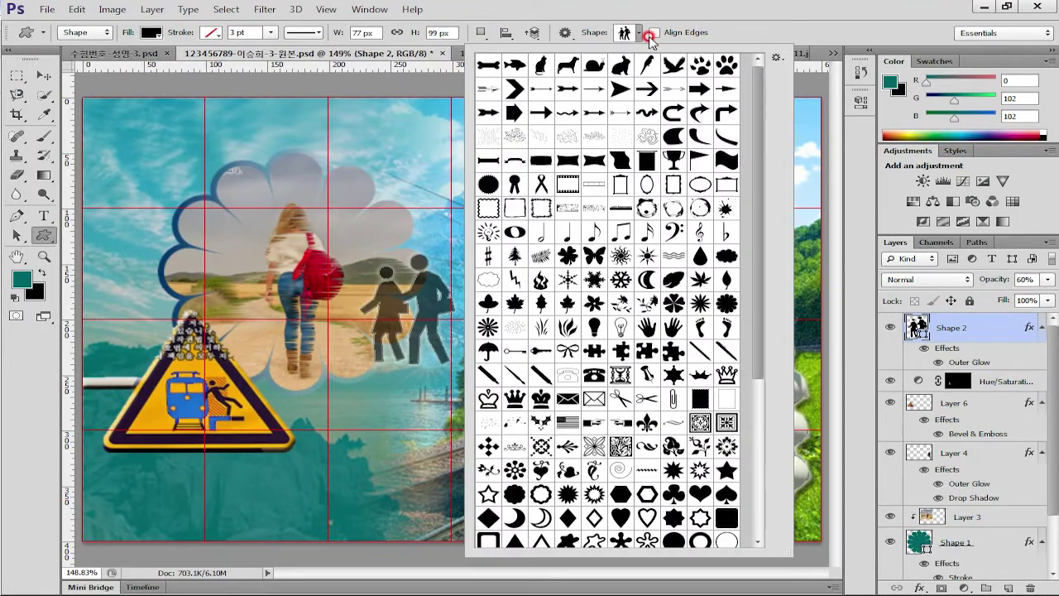
click(649, 64)
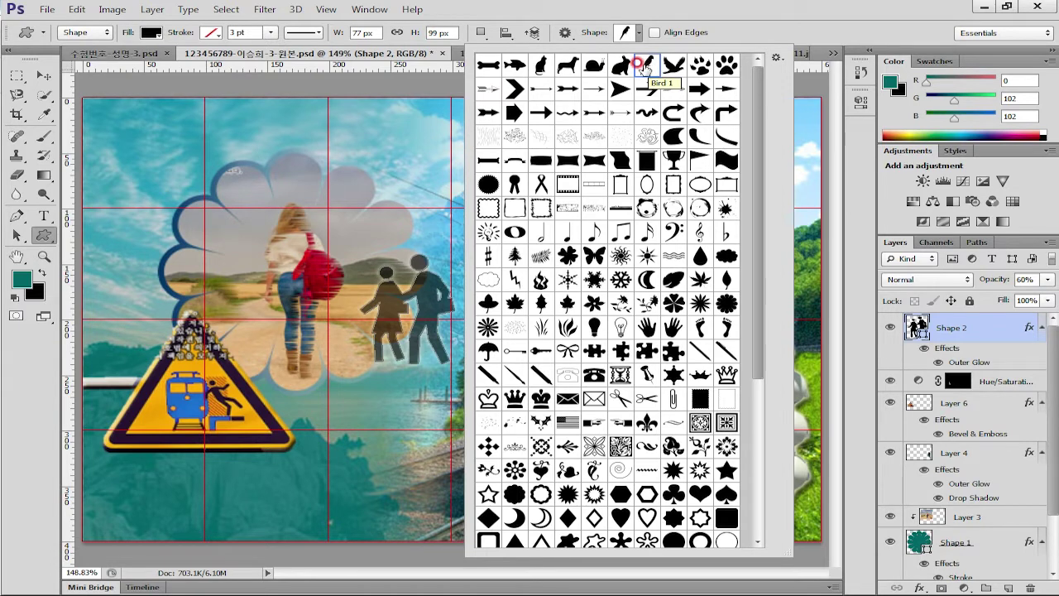
double_click(646, 65)
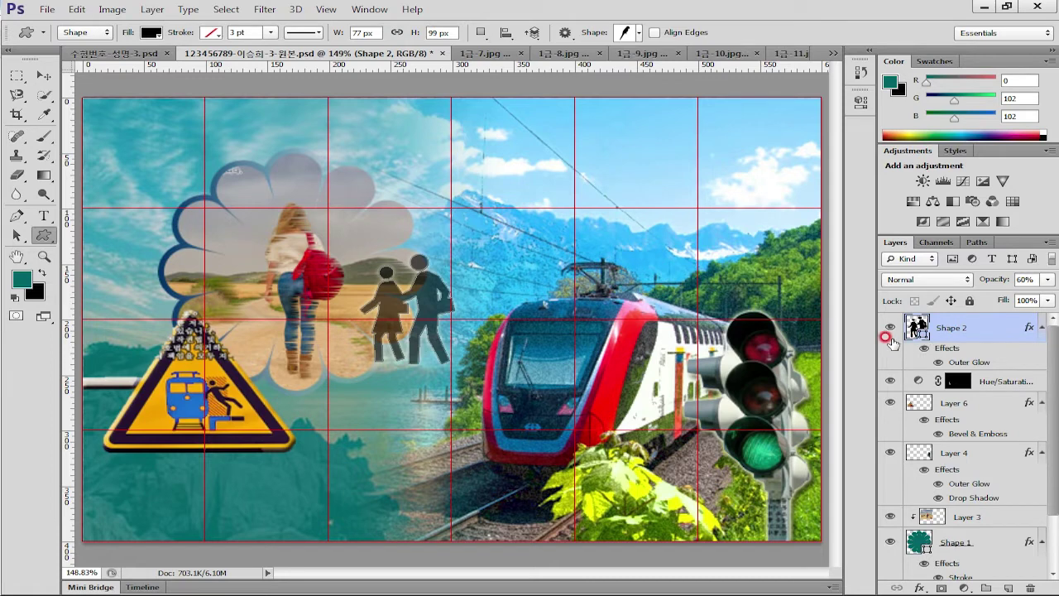
Draw a Bird 1 parrot, flip it horizontally to face left, and perch it atop the traffic light
drag(699, 204, 798, 359)
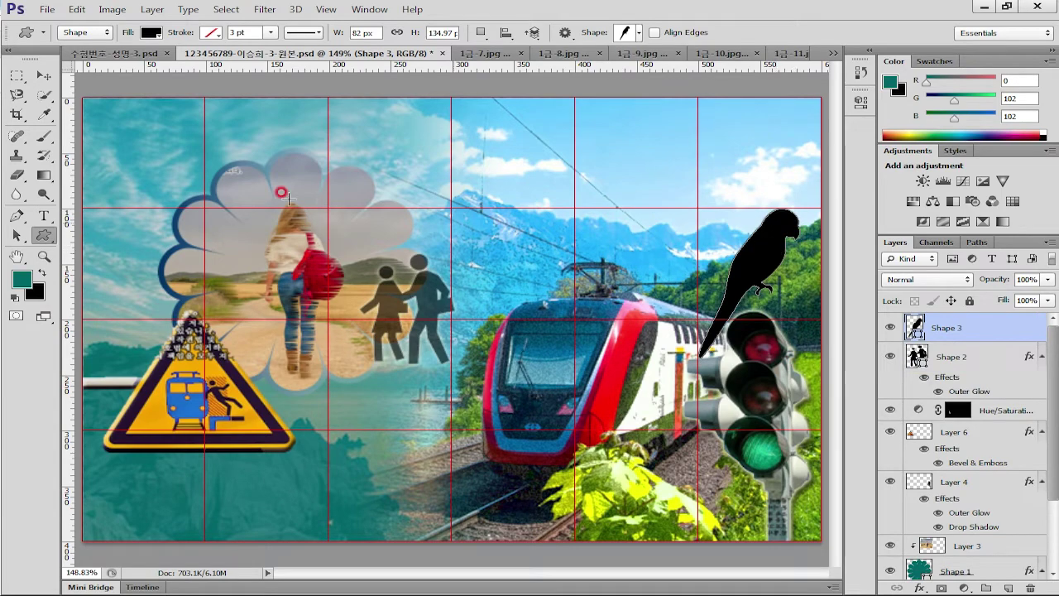
click(76, 9)
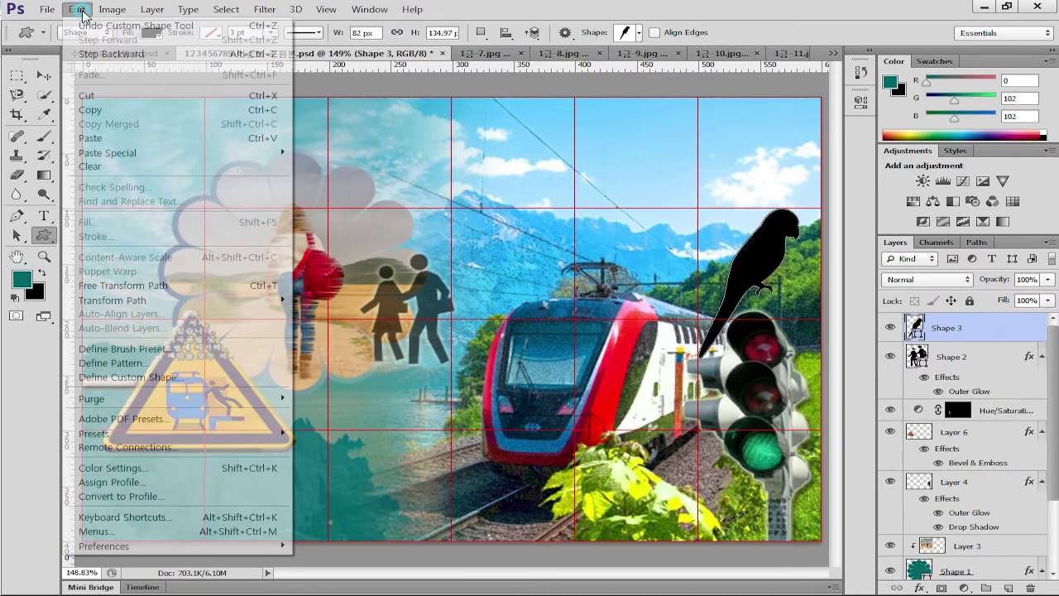
mouse_move(128, 301)
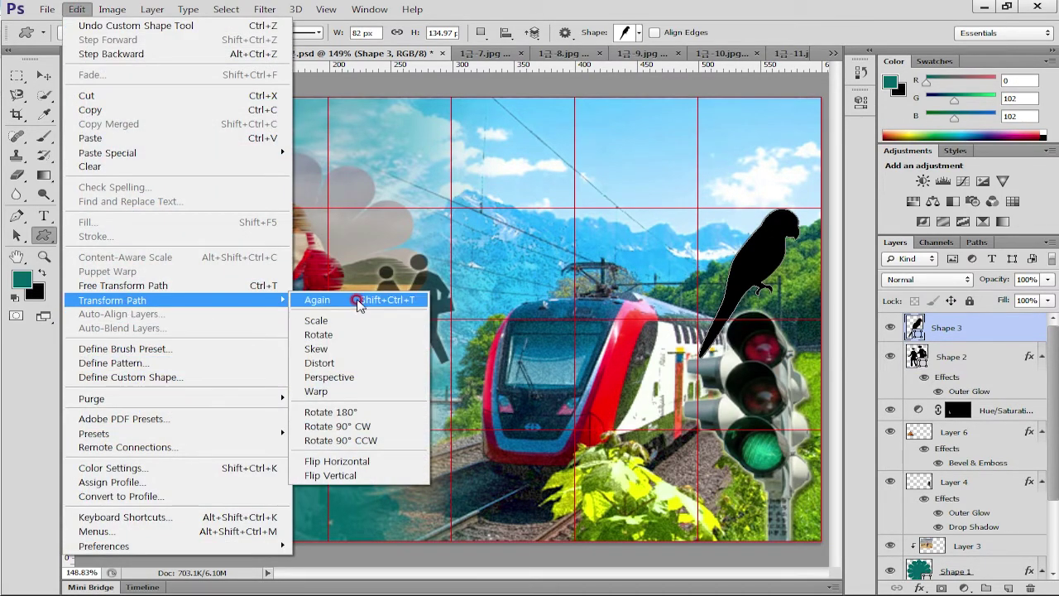
click(347, 463)
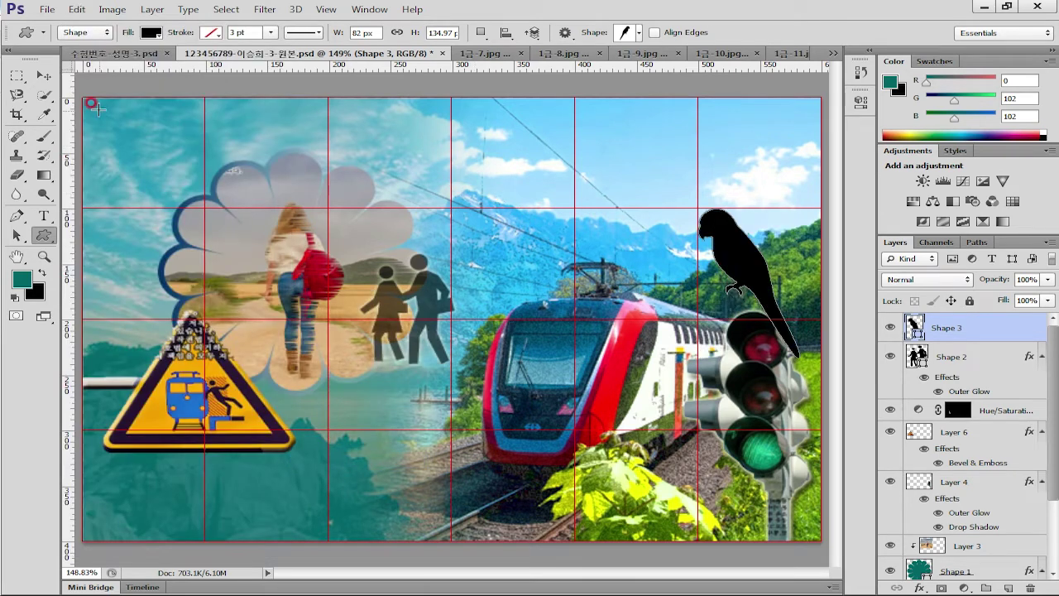
key(v)
drag(762, 275, 781, 291)
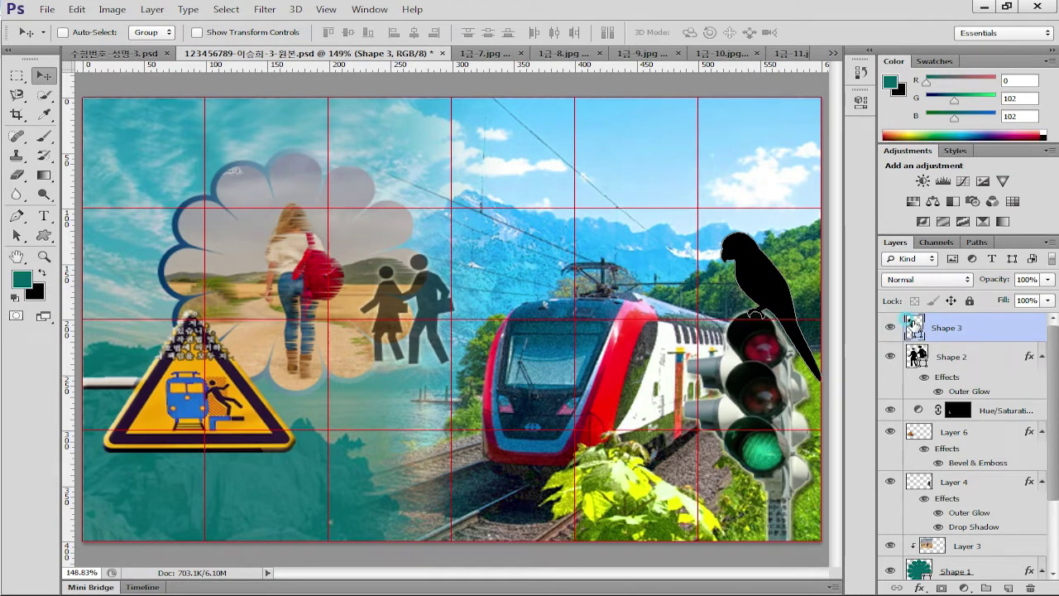
Change the parrot's fill colour to yellow (ff0)
double_click(913, 326)
drag(603, 369, 473, 371)
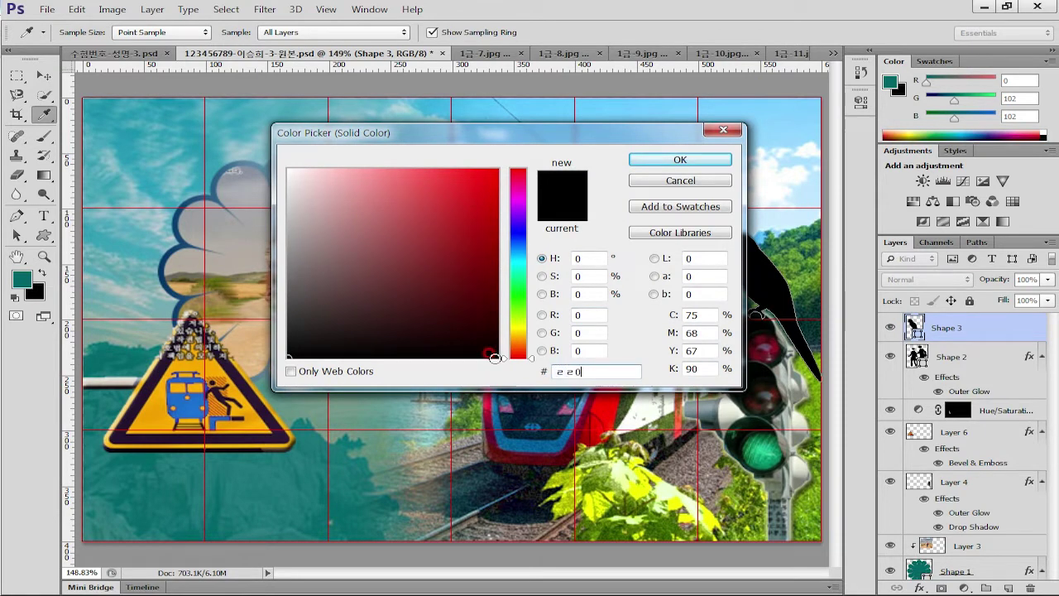
drag(592, 369, 375, 364)
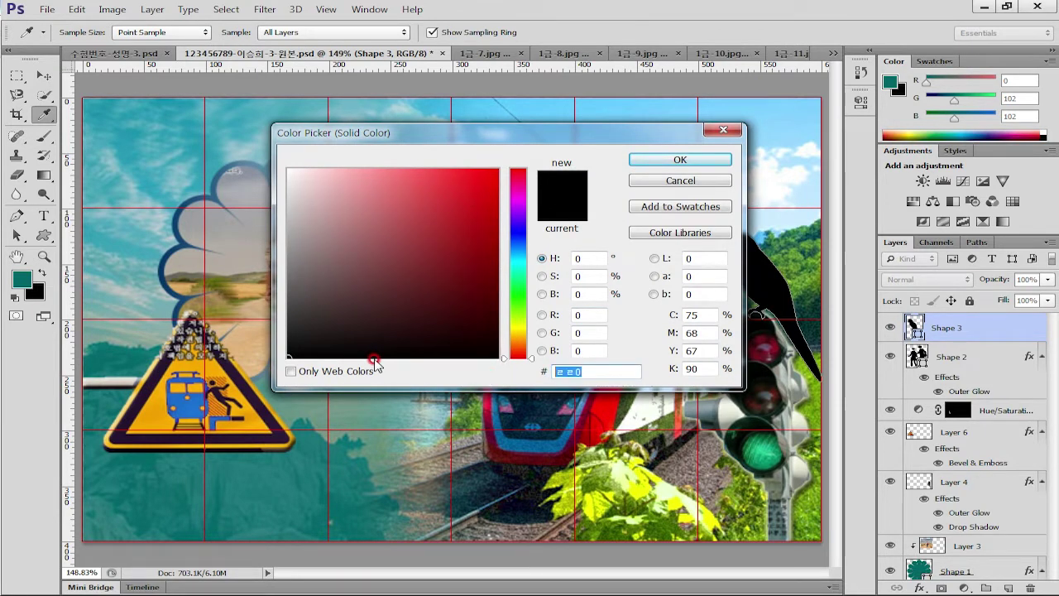
text(ff0)
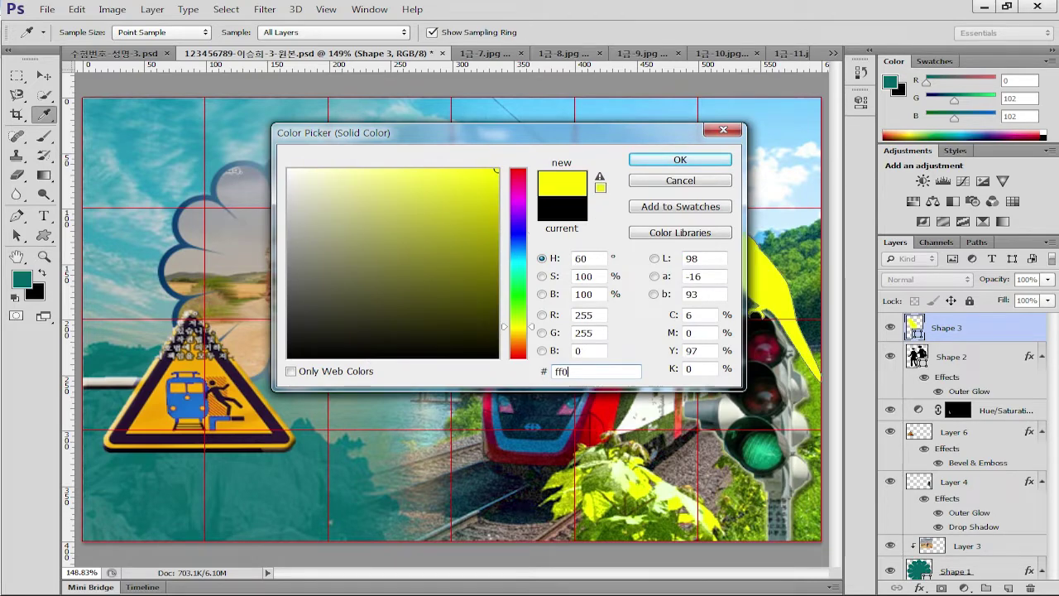
key(Return)
Add a Drop Shadow at 80% opacity to the parrot
click(978, 322)
double_click(983, 325)
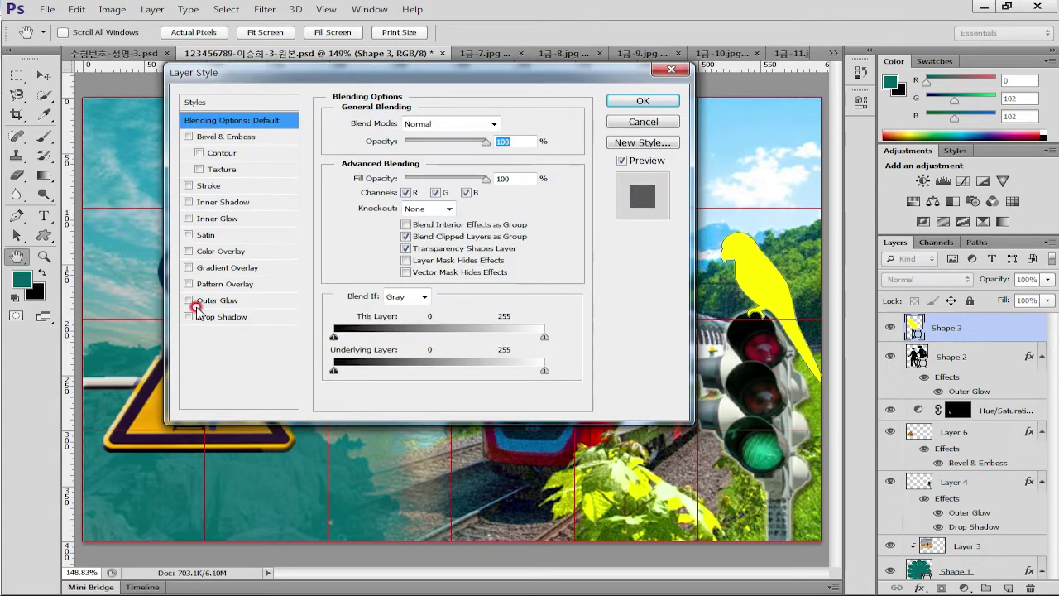
click(221, 316)
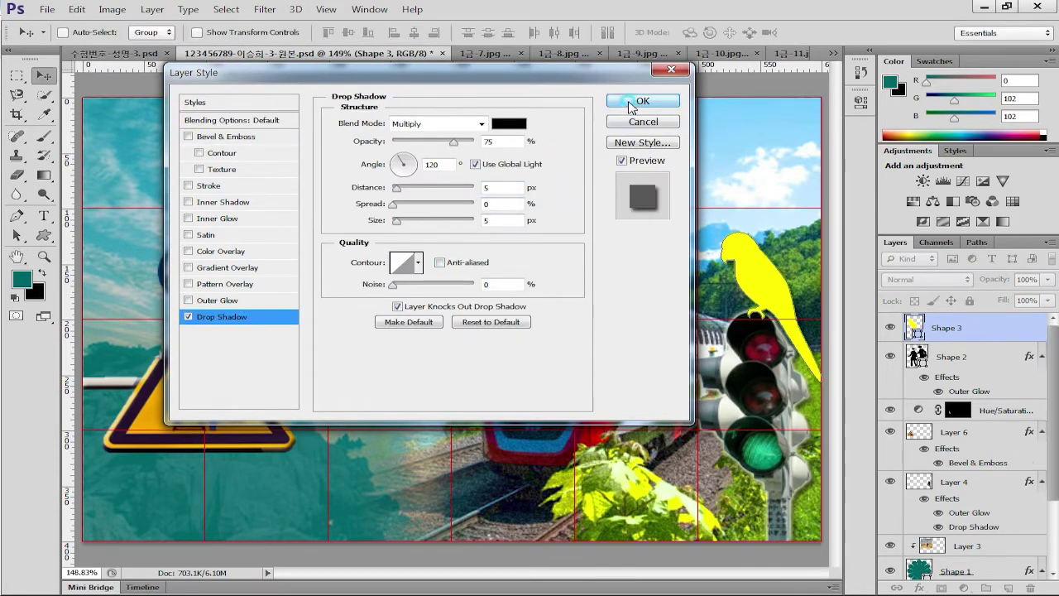
click(616, 101)
click(1037, 349)
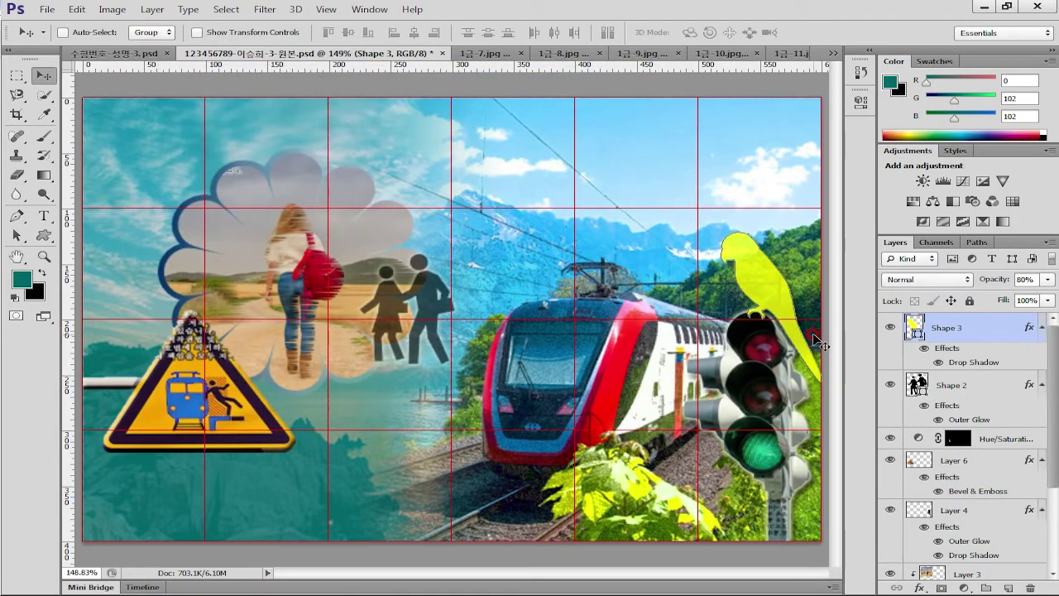
Scale the parrot down slightly with Free Transform
click(788, 300)
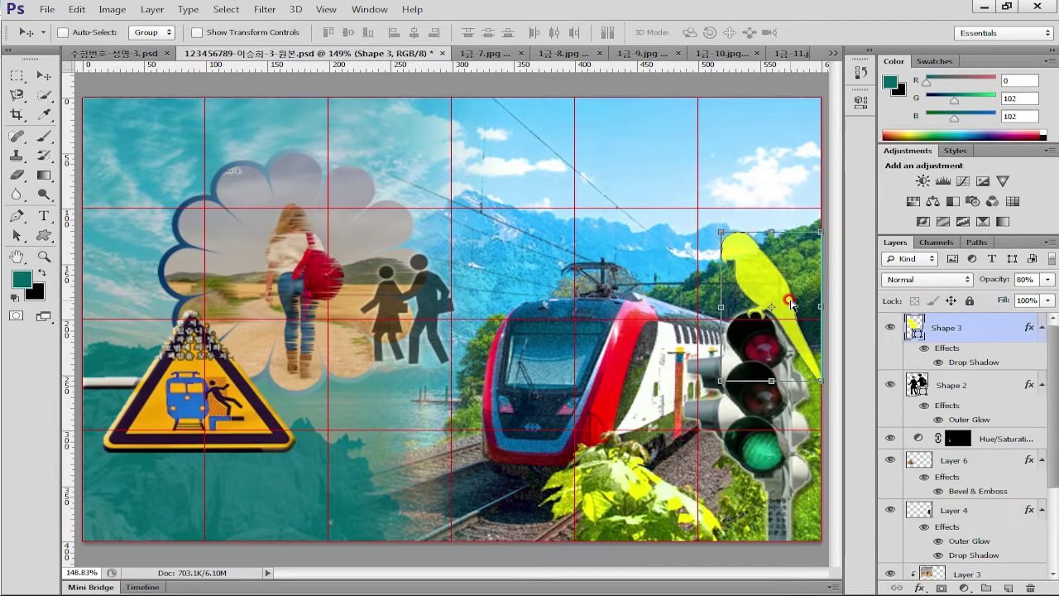
key(ctrl+t)
drag(715, 224, 768, 261)
Duplicate the parrot, shrink the copy to about 71%, and place it atop the warning sign
double_click(779, 288)
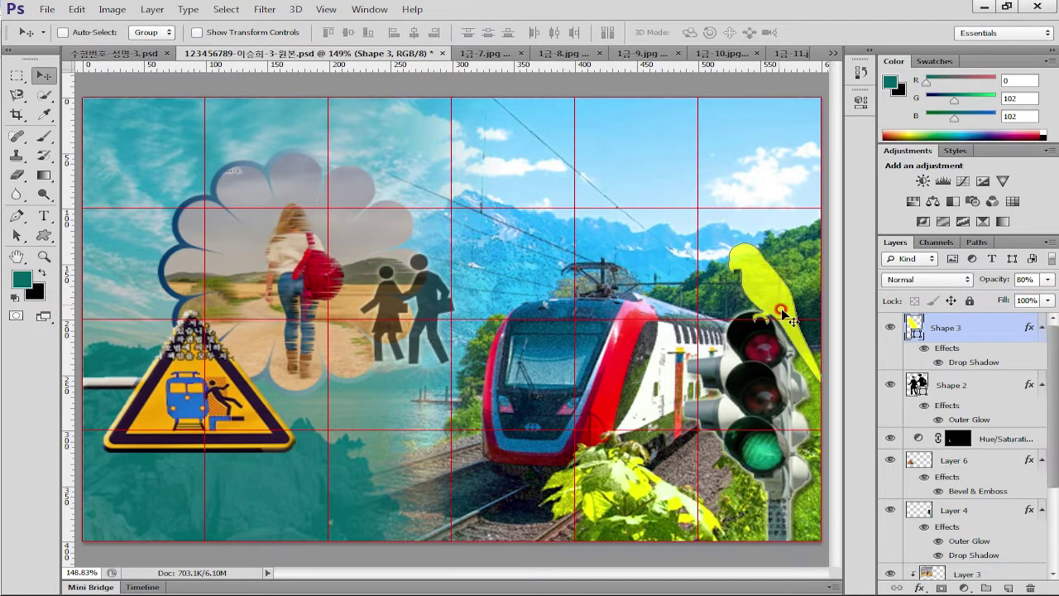
drag(775, 289, 210, 285)
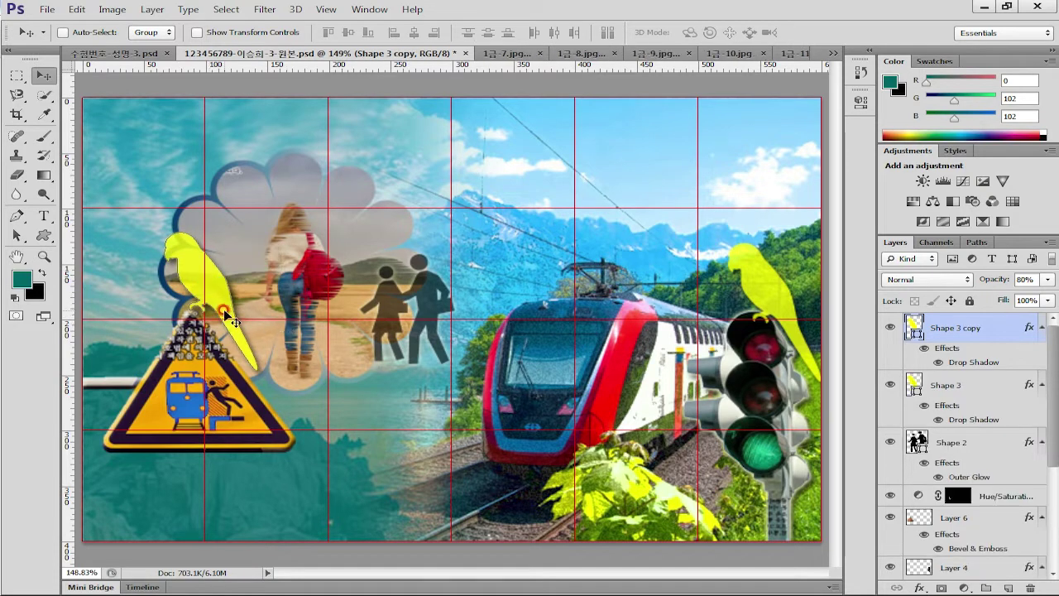
key(ctrl+t)
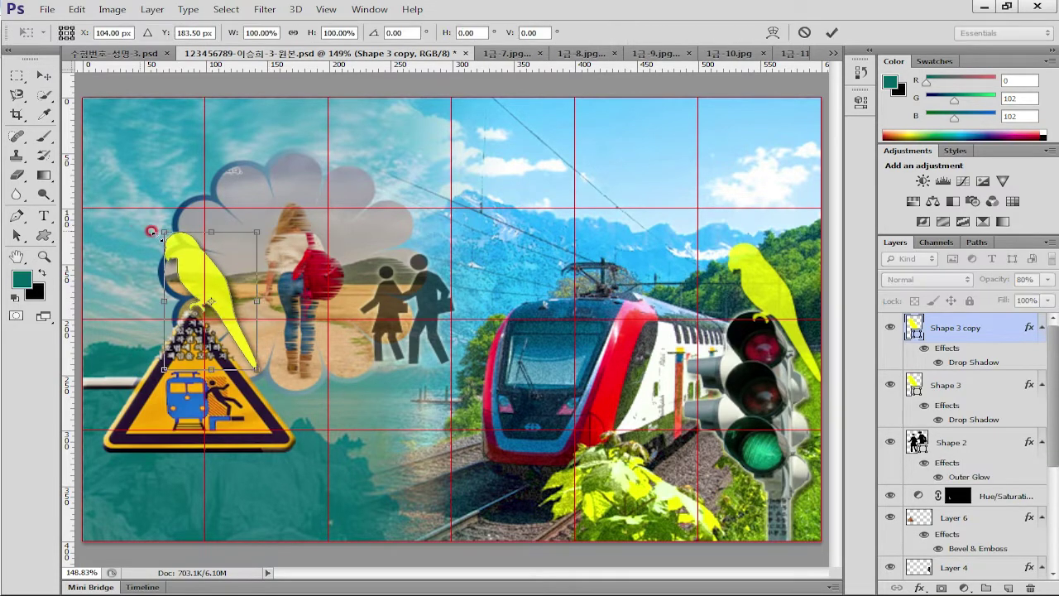
drag(256, 228, 221, 252)
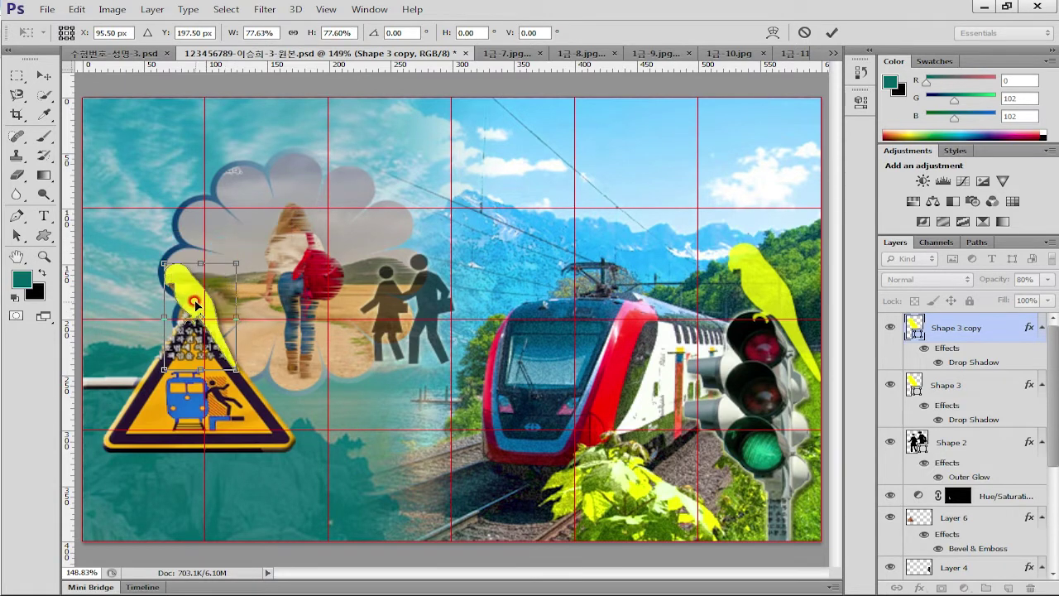
drag(195, 305, 202, 301)
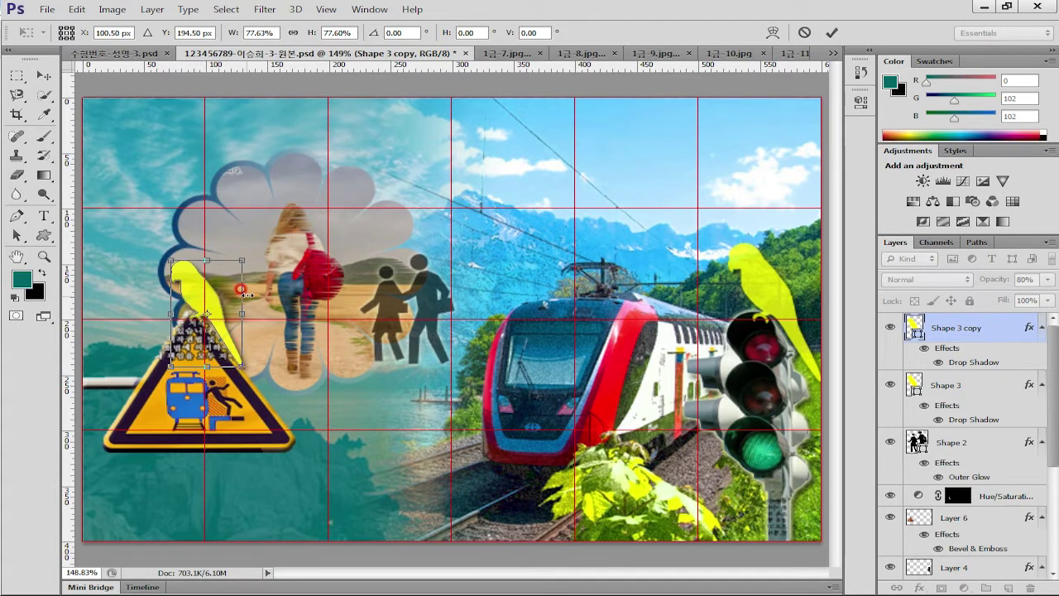
drag(171, 261, 176, 268)
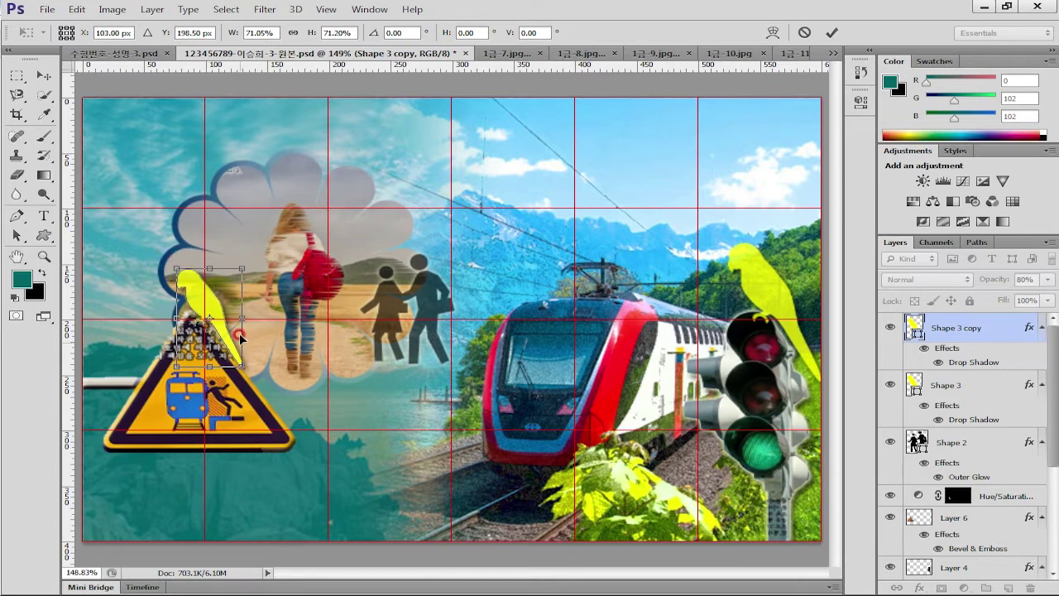
key(Return)
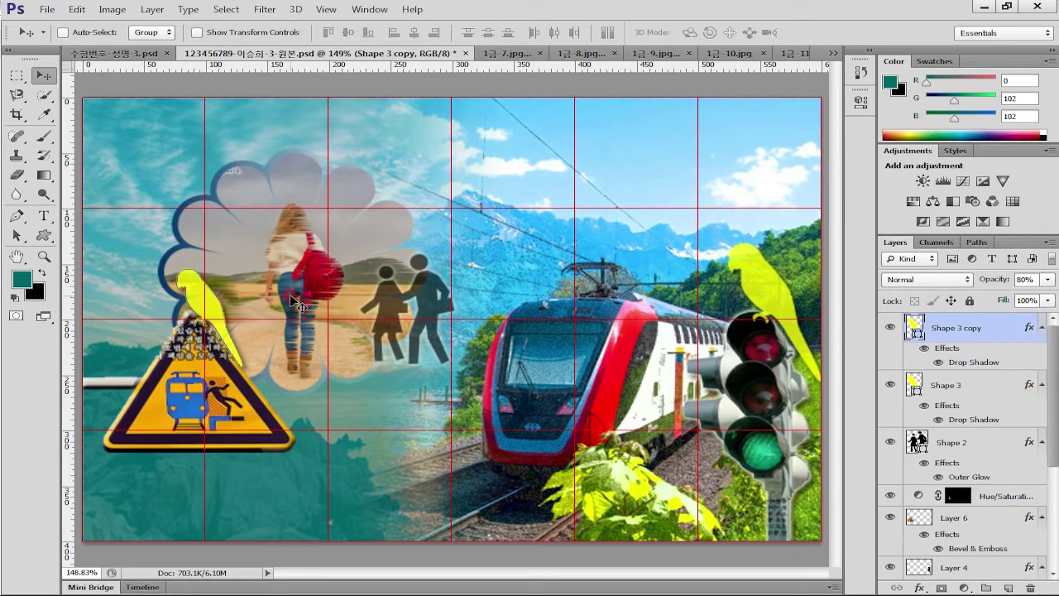
drag(209, 299, 204, 289)
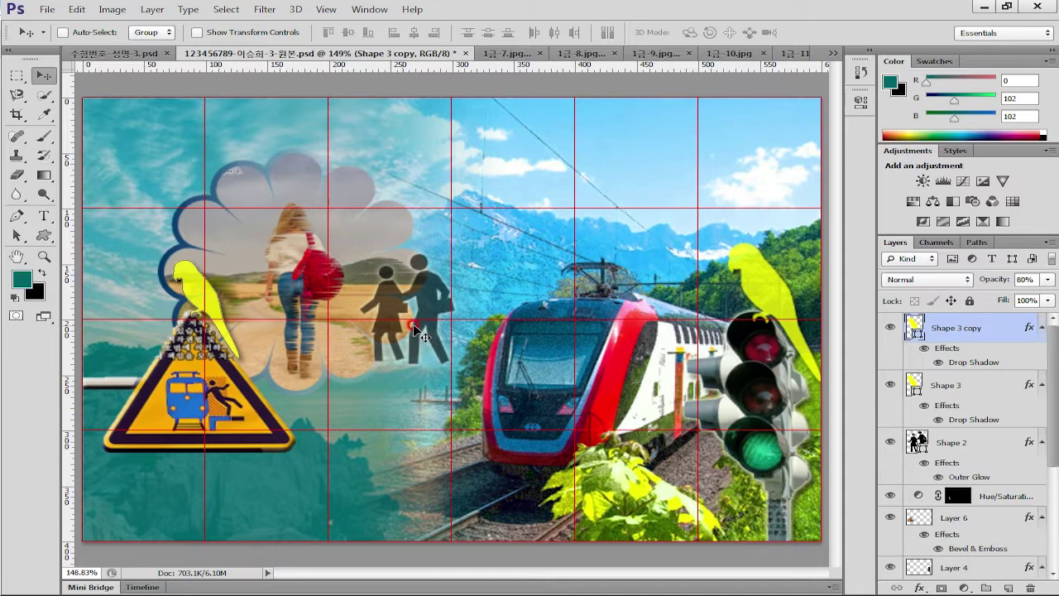
Change the parrot copy's fill colour to white
key(i)
double_click(913, 328)
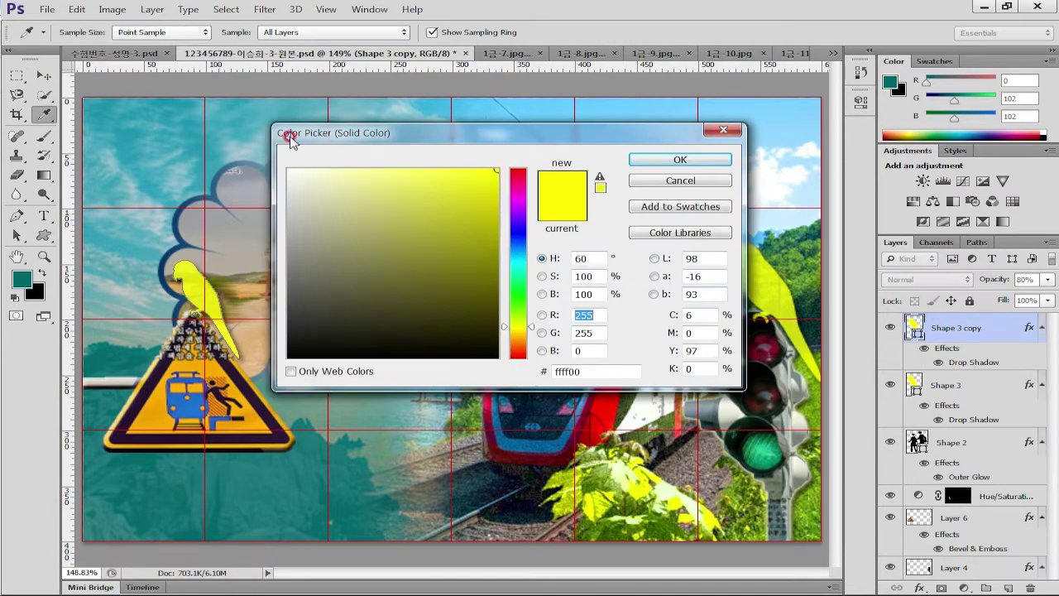
click(287, 175)
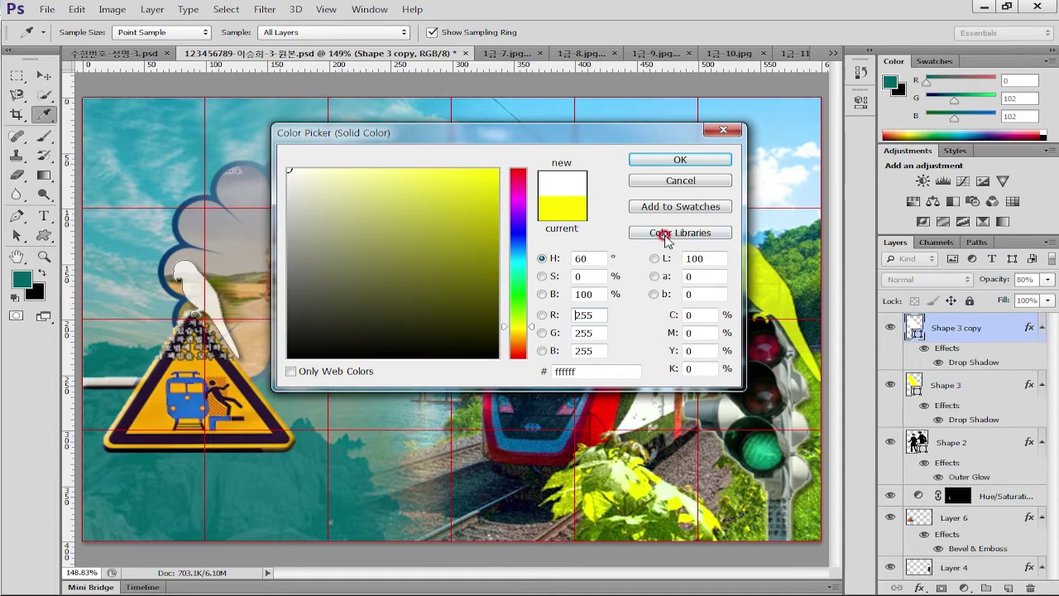
click(721, 160)
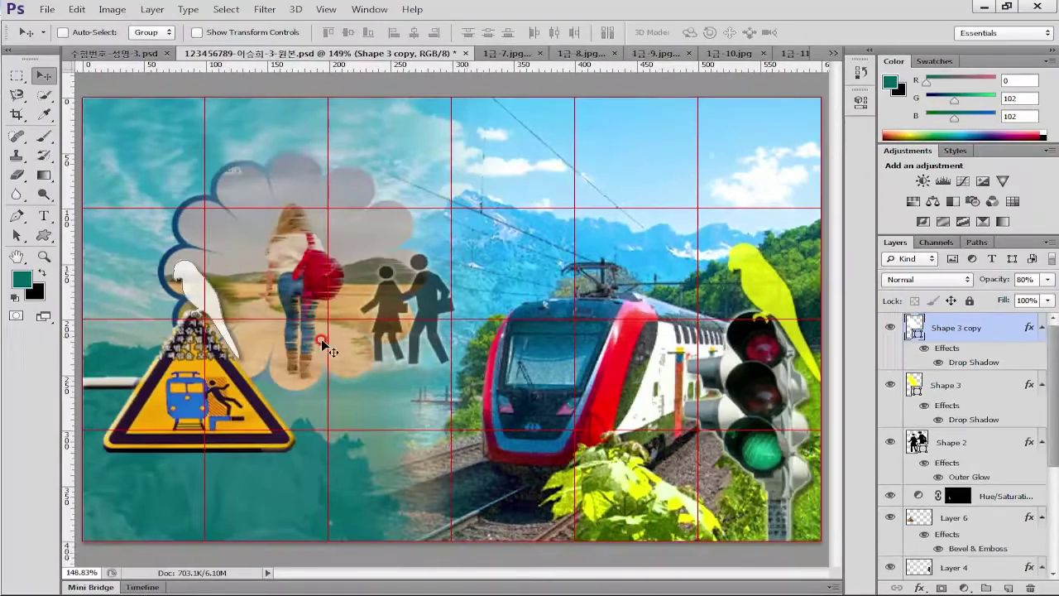
key(u)
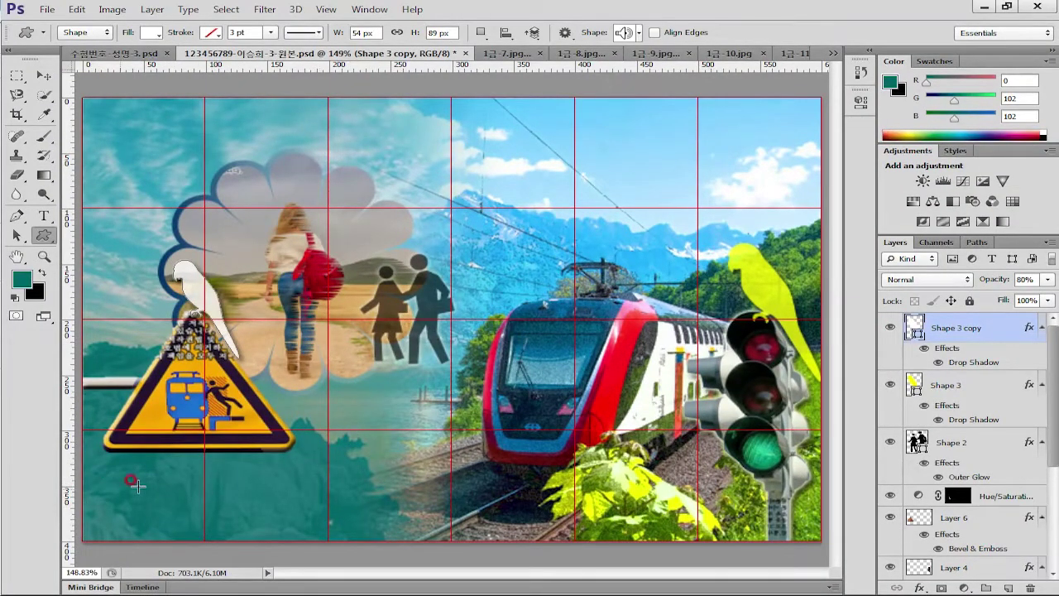
Choose the speaker shape and draw a roughly 45 × 36 px icon in the poster's bottom-left corner
click(638, 33)
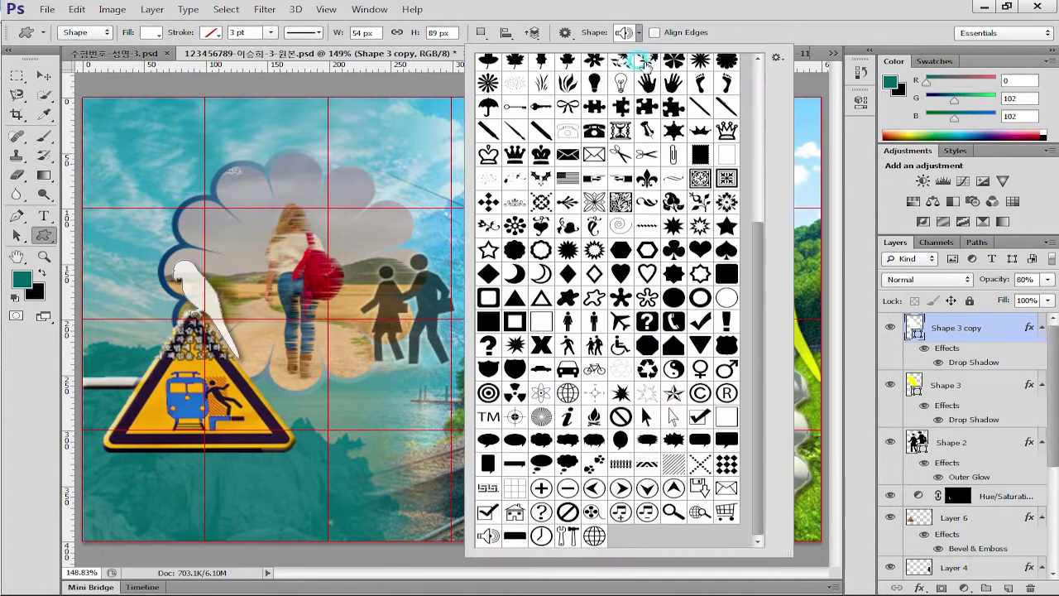
click(488, 536)
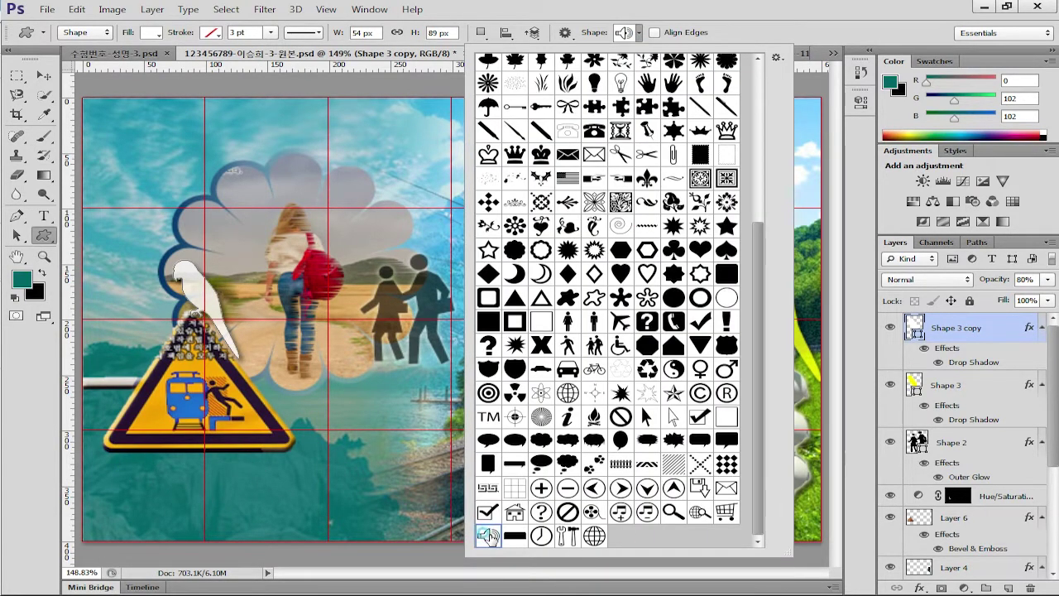
click(488, 536)
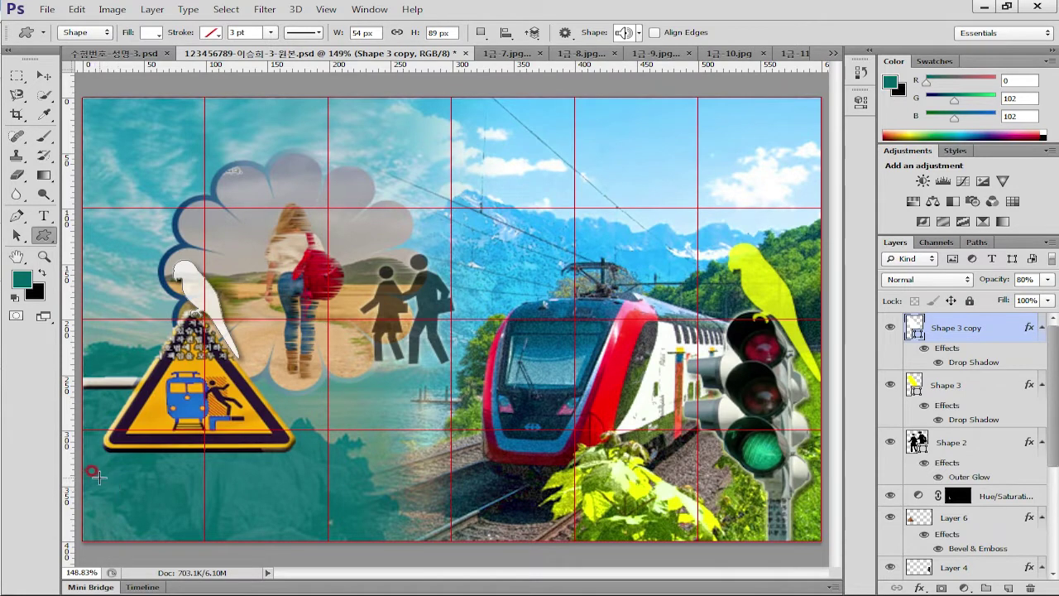
drag(101, 475, 152, 518)
drag(151, 519, 155, 522)
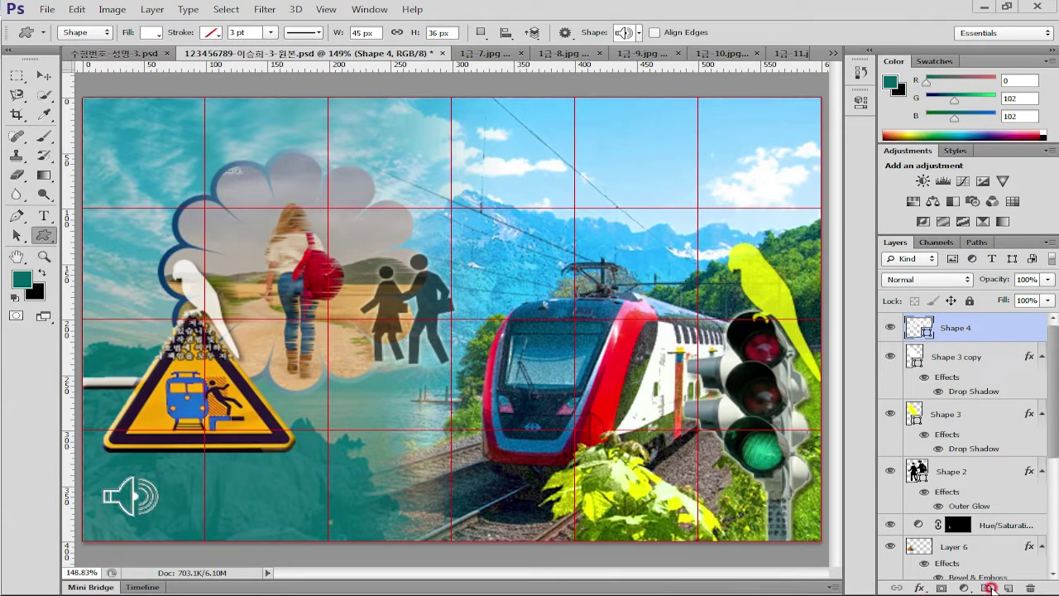
Add a Gradient Overlay to the speaker icon running from #66cc00 green to #ff9900 orange
double_click(998, 330)
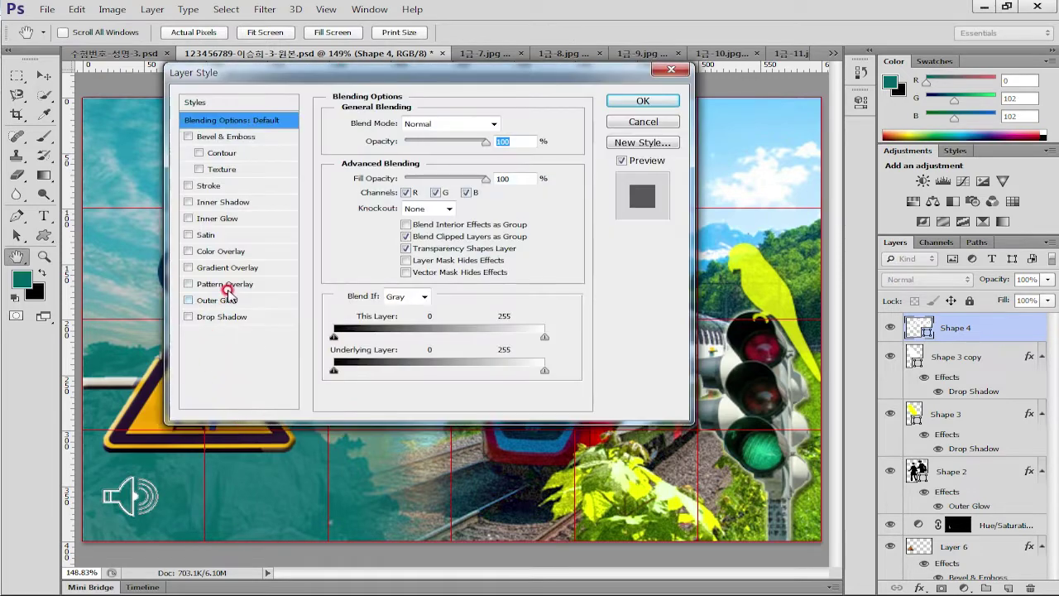
click(249, 267)
click(443, 159)
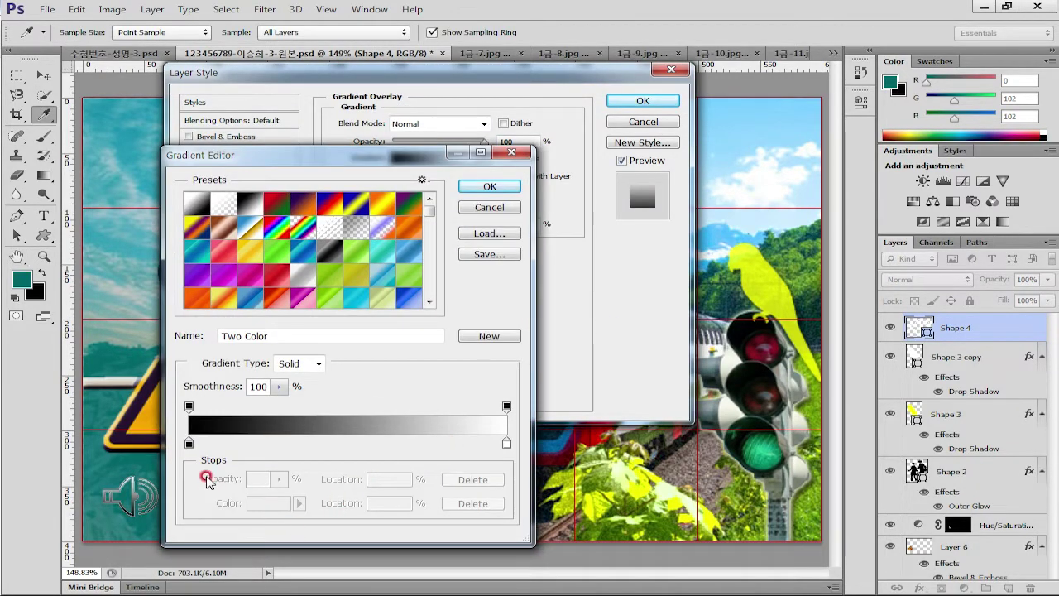
click(189, 443)
click(265, 502)
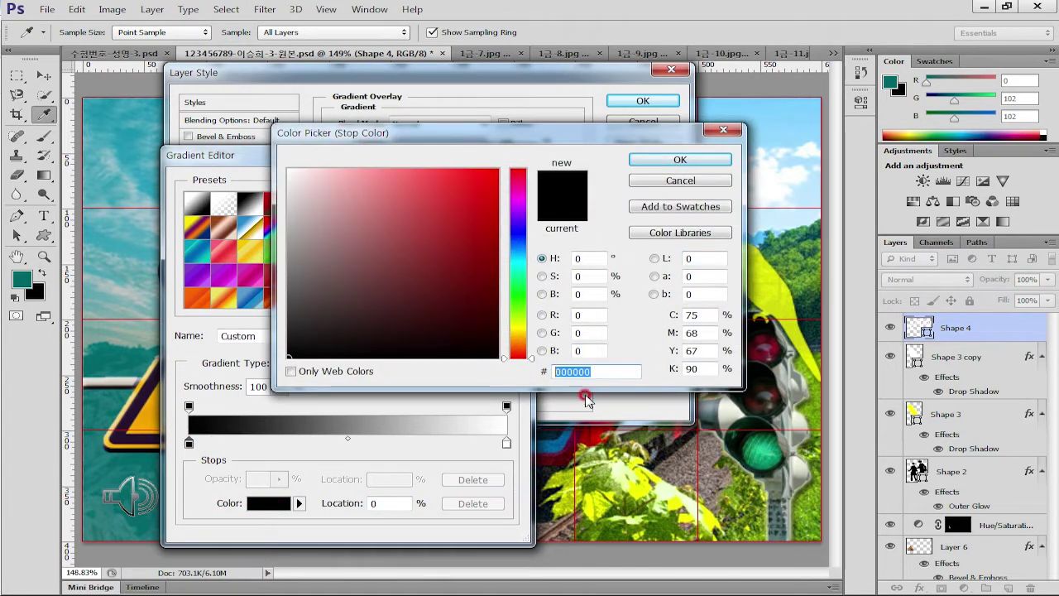
text(6c0)
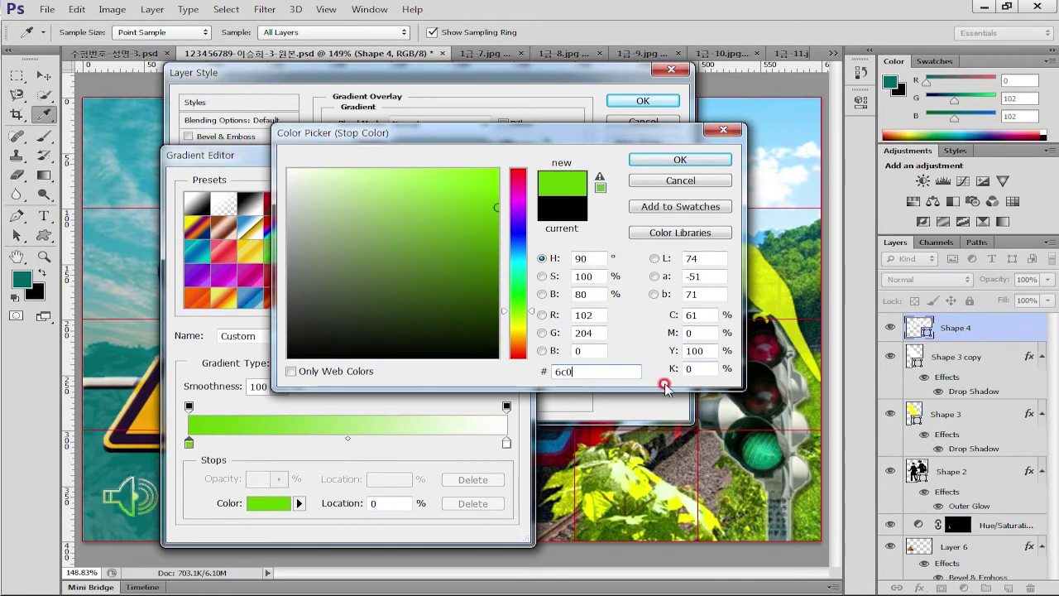
click(703, 159)
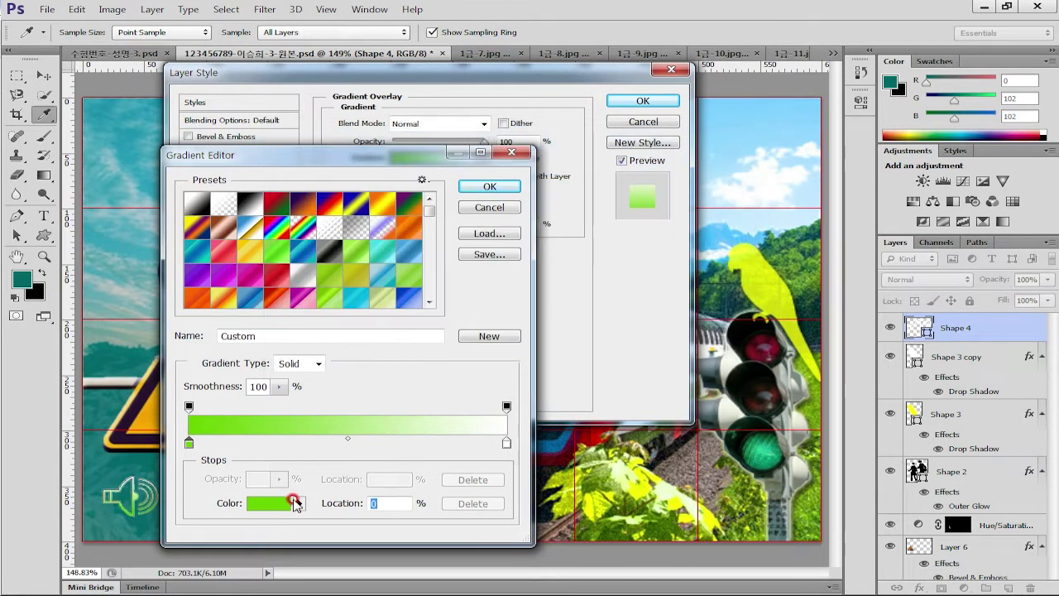
click(506, 441)
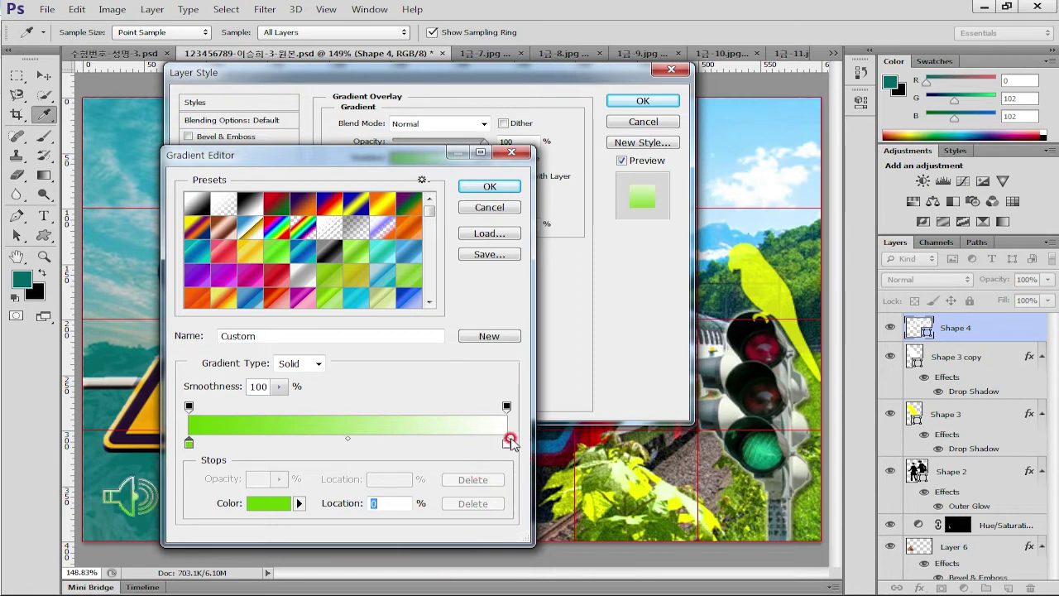
click(267, 503)
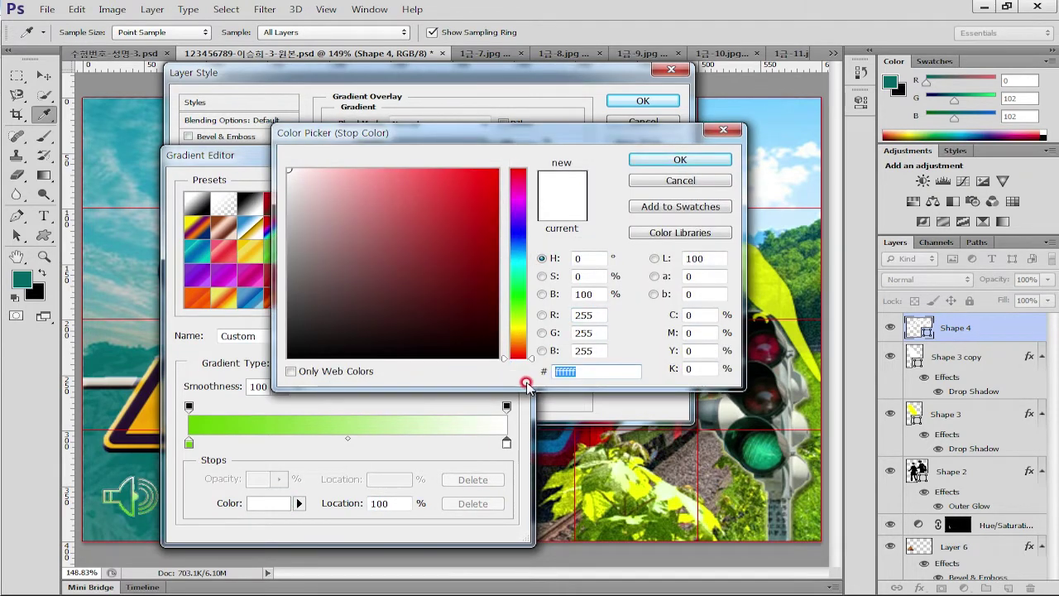
text(f90)
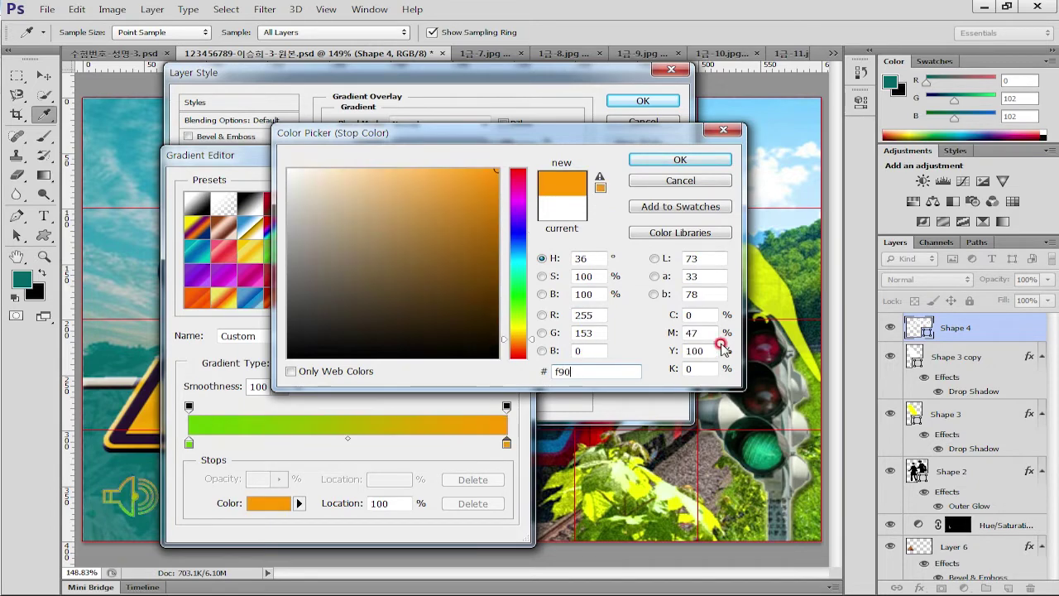
click(679, 159)
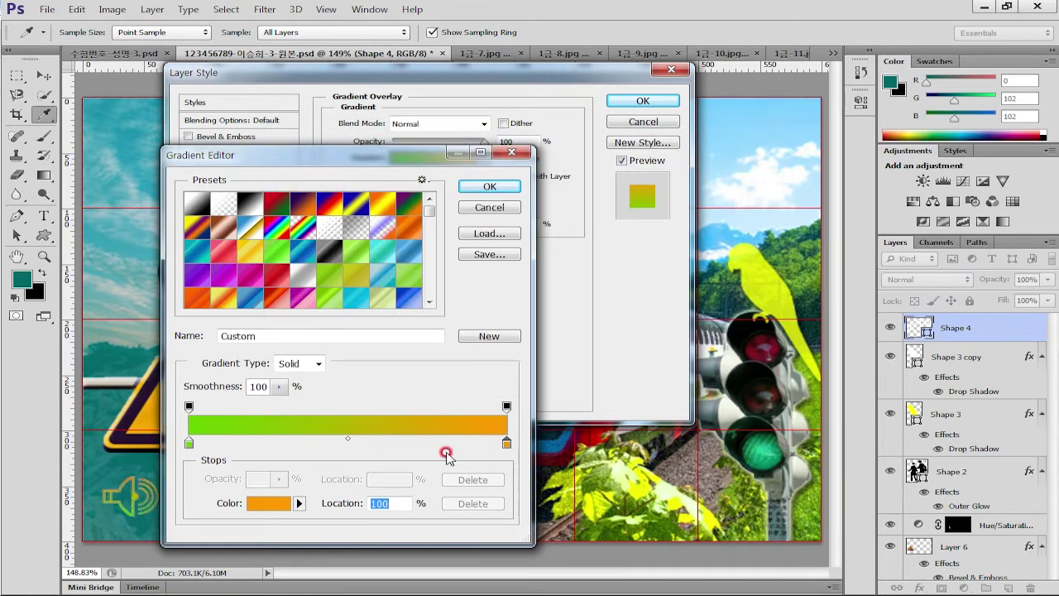
click(489, 186)
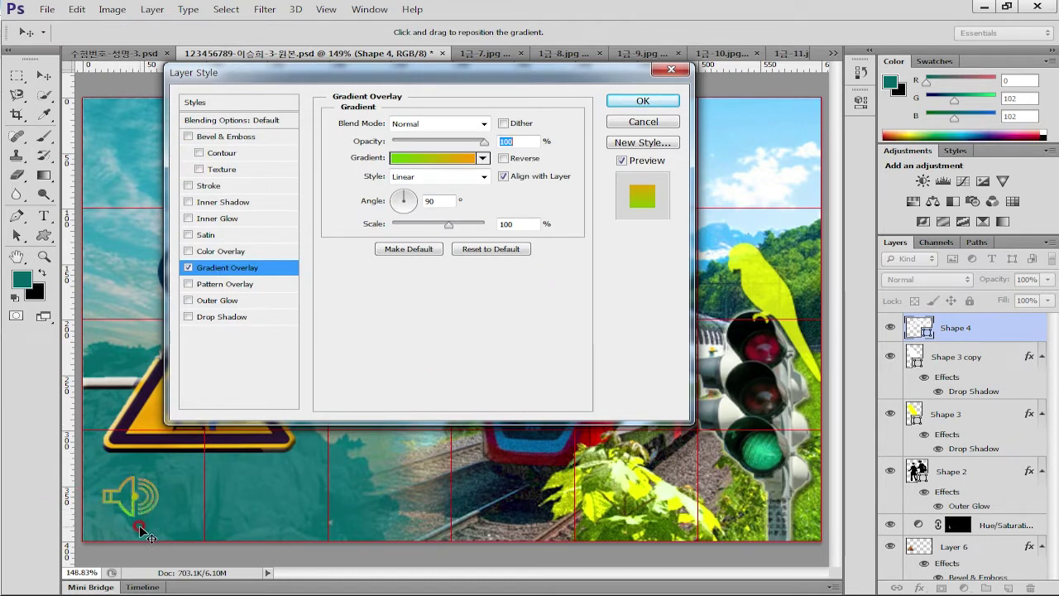
Reposition the gradient within the icon and add a Drop Shadow
drag(140, 530, 150, 484)
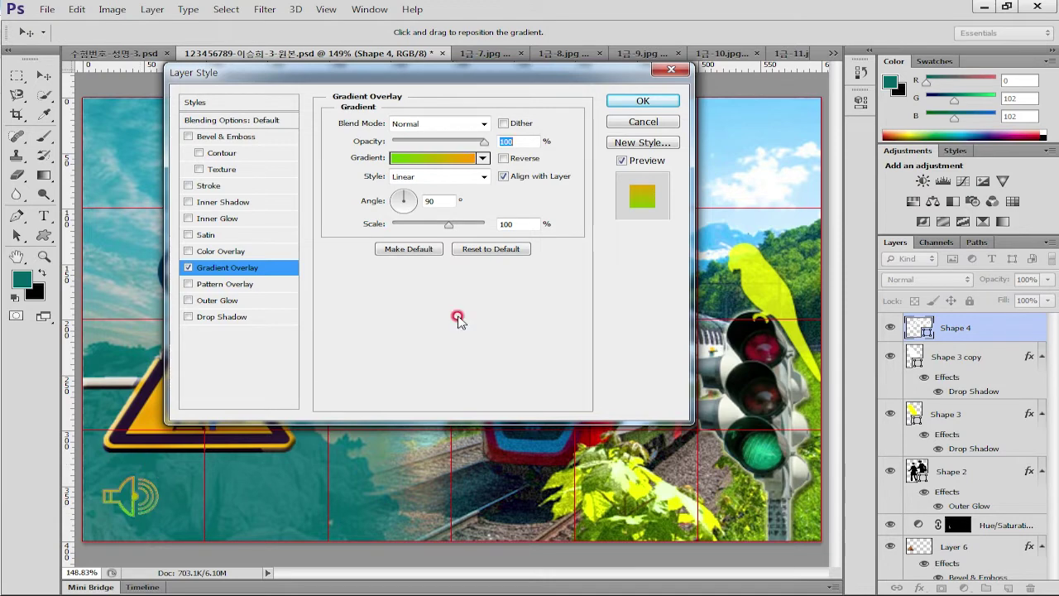
click(237, 318)
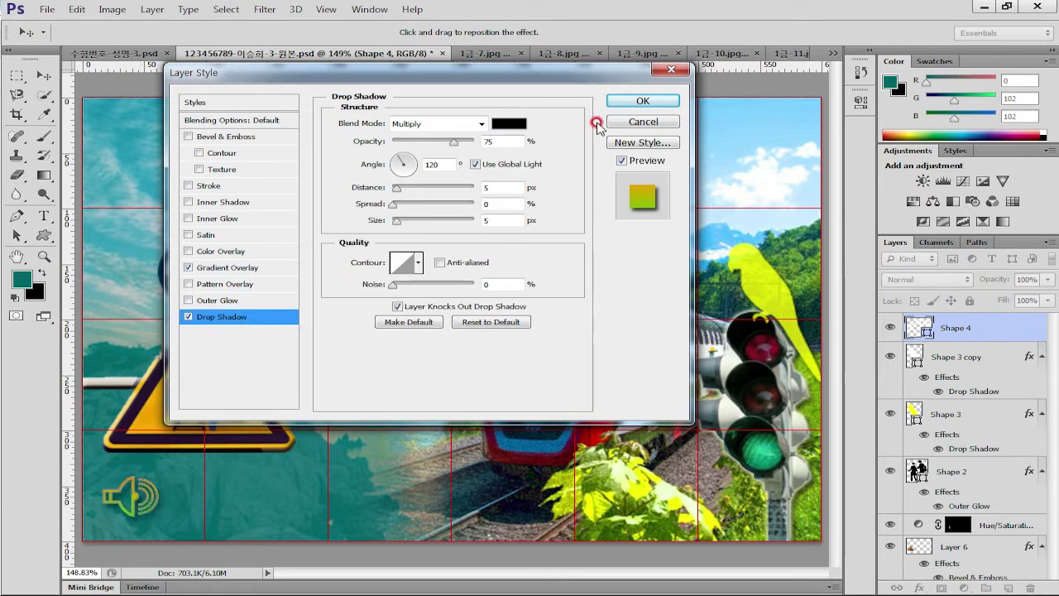
click(629, 104)
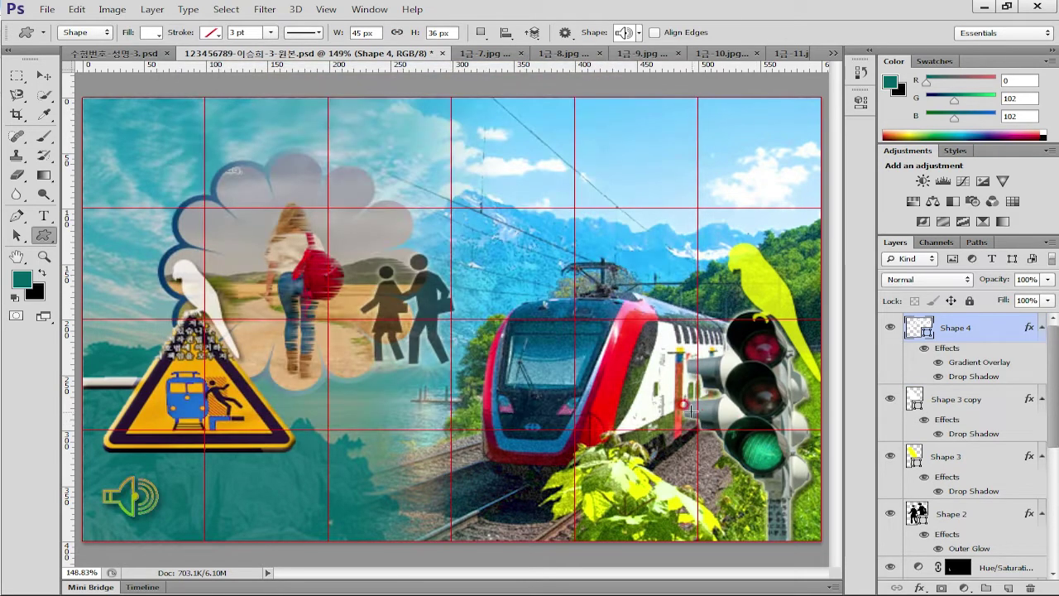
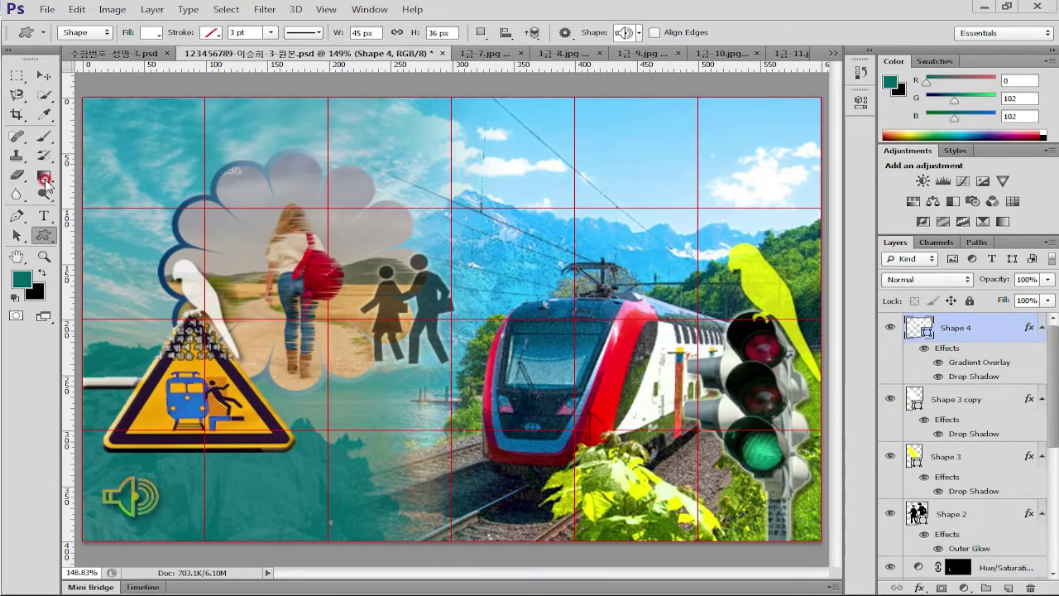
With the Horizontal Type tool, set the font family to 궁서
click(44, 216)
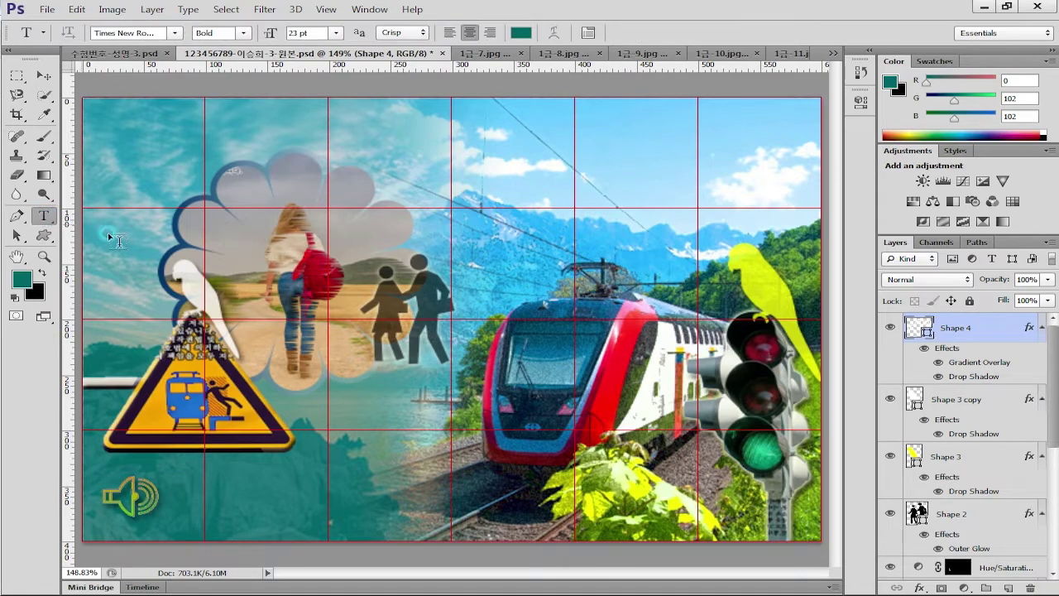
click(175, 32)
scroll(201, 272, up, 5)
scroll(343, 265, up, 5)
drag(359, 440, 361, 170)
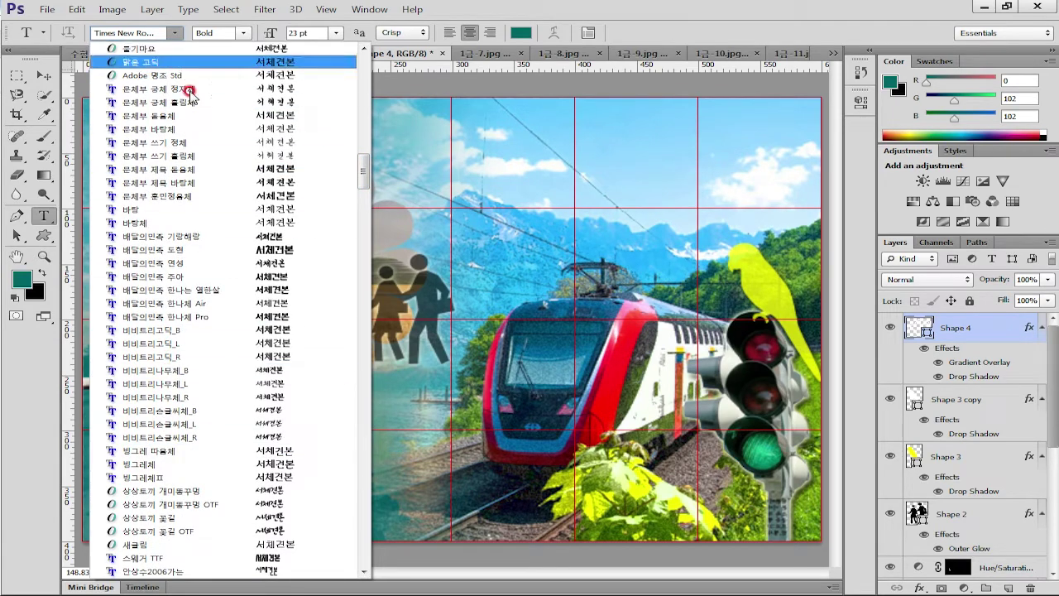
scroll(155, 49, up, 5)
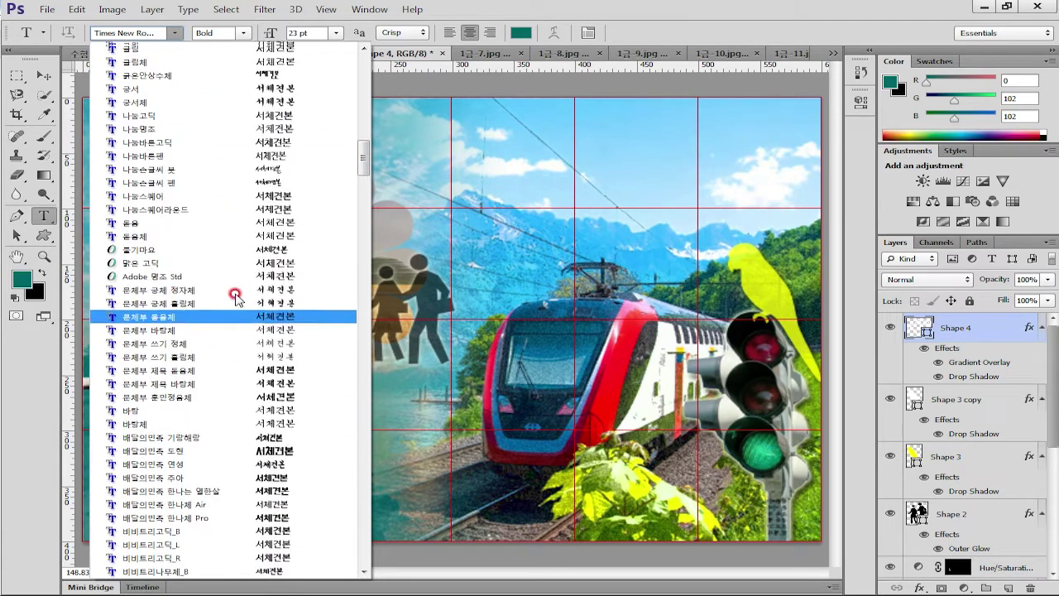
click(155, 89)
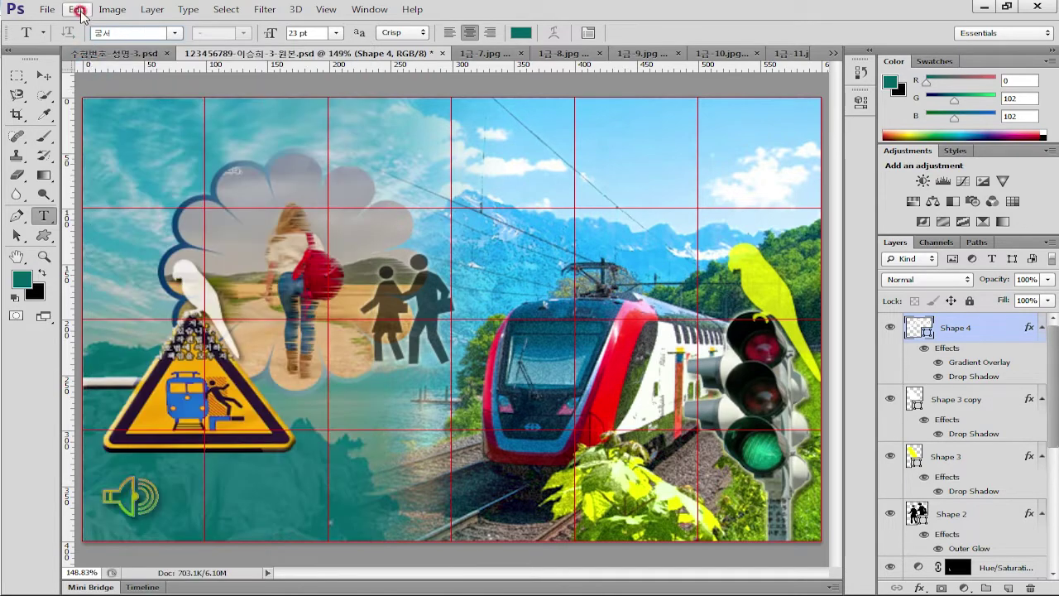
Turn off Show Font Names in English in the Type preferences
click(76, 10)
mouse_move(120, 549)
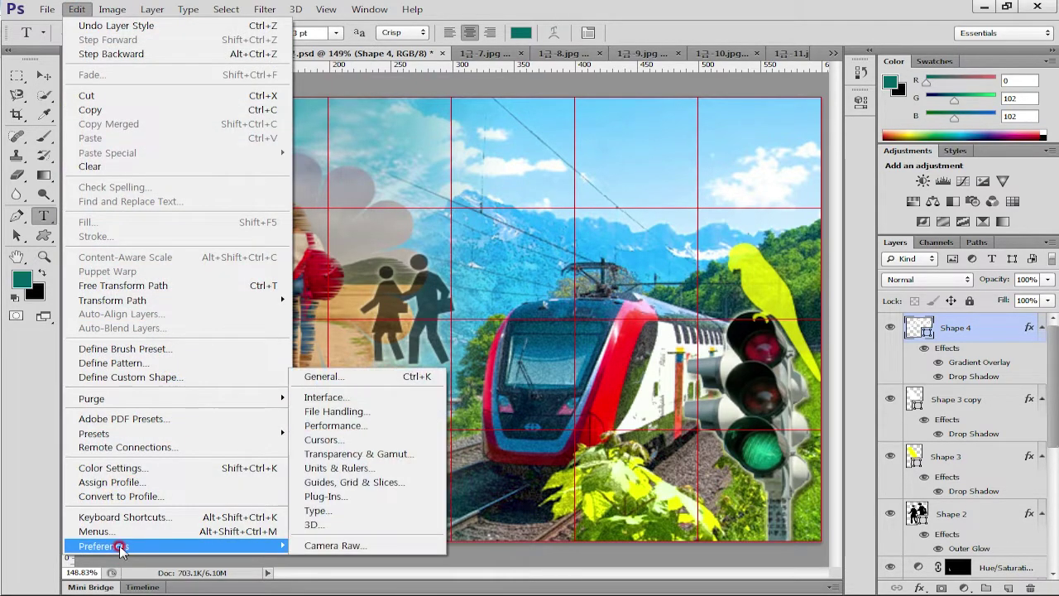
click(314, 513)
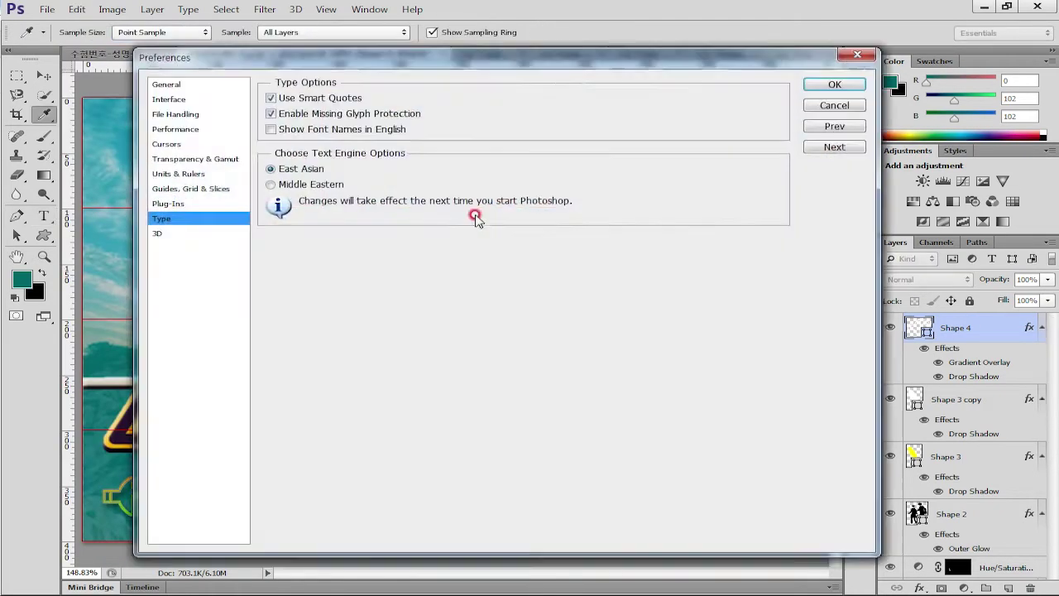
click(277, 130)
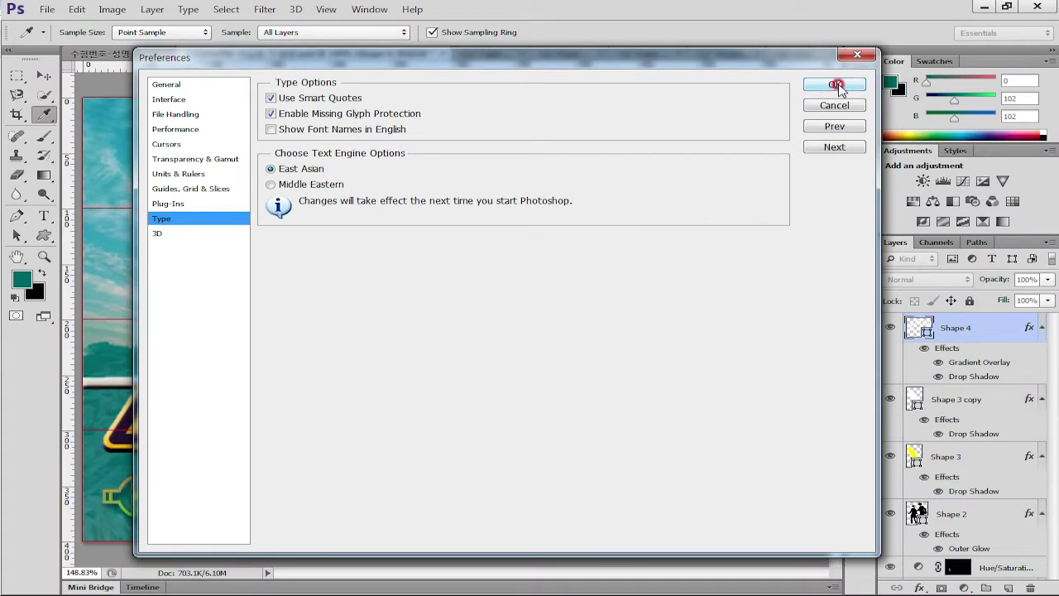
click(823, 85)
Confirm 궁서 is still the chosen font and set the text size to 42 pt
click(174, 33)
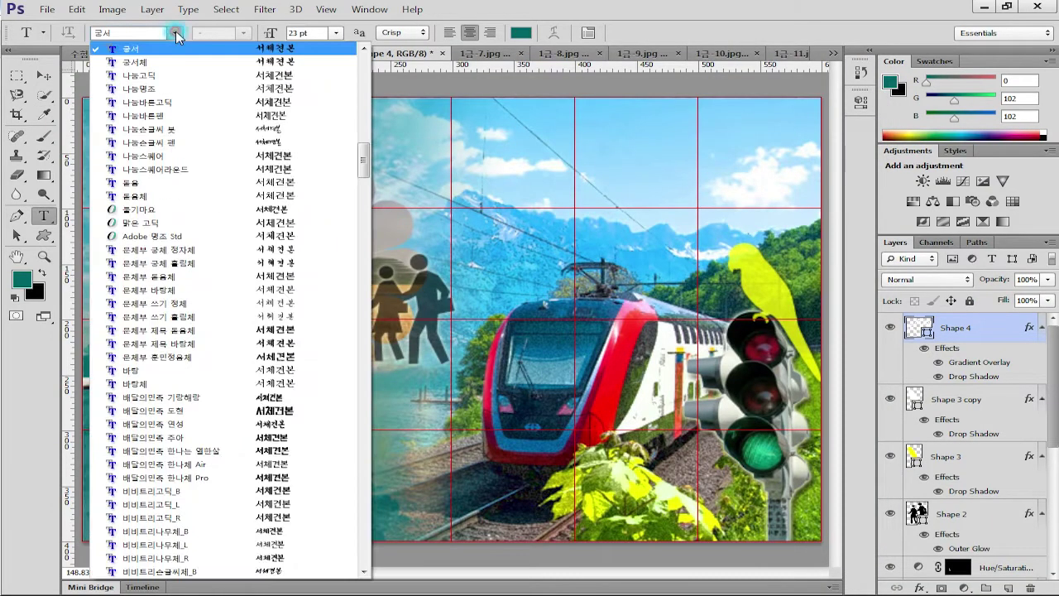
click(139, 51)
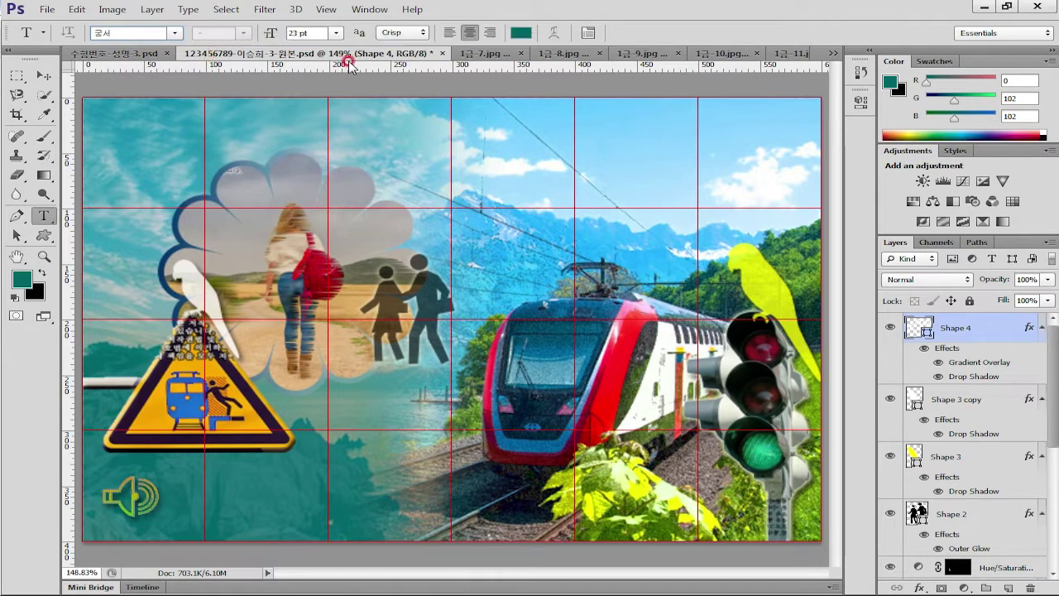
click(297, 33)
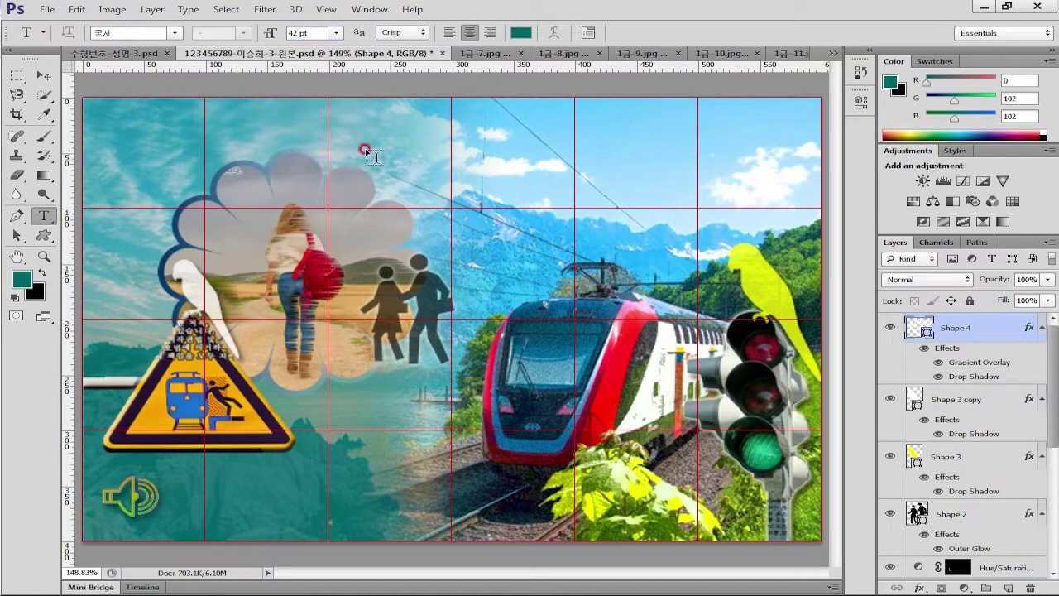
Enter the 42 pt caption 동해안 기차 여행 and drag it right over the sky
click(379, 222)
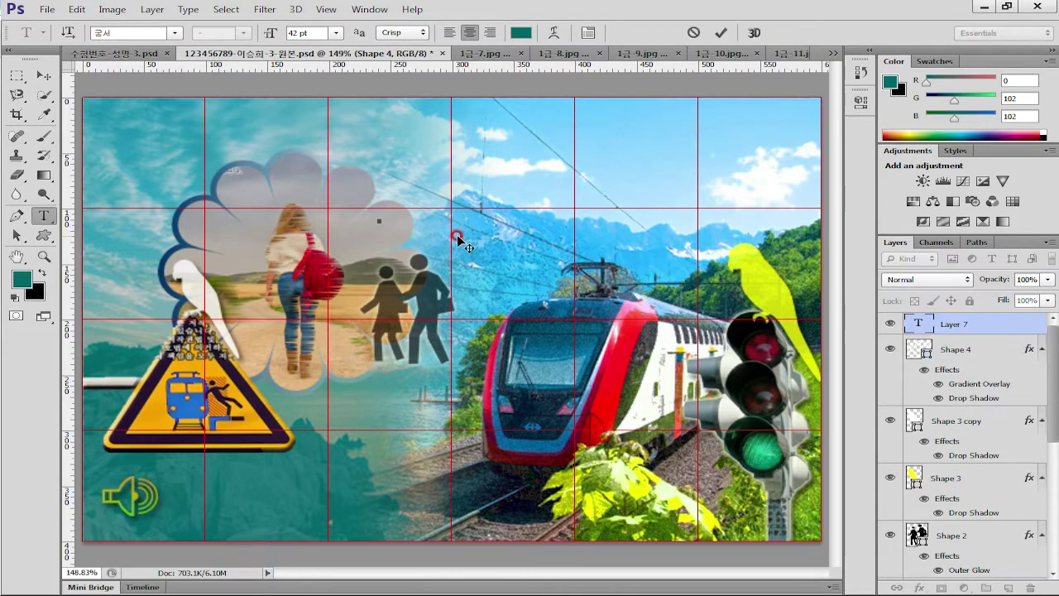
text(동해안 기차 여행)
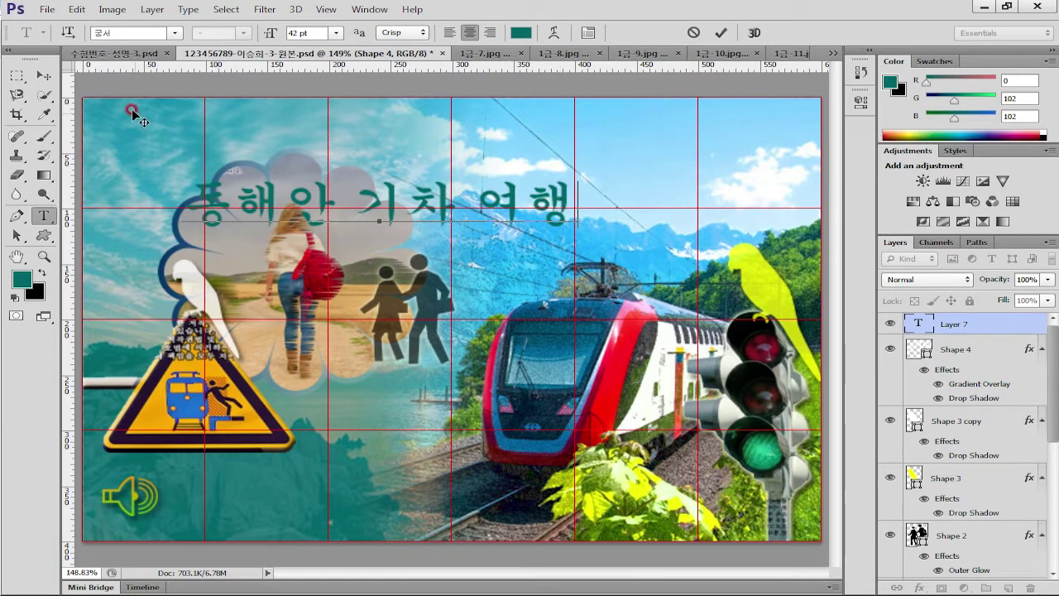
click(44, 76)
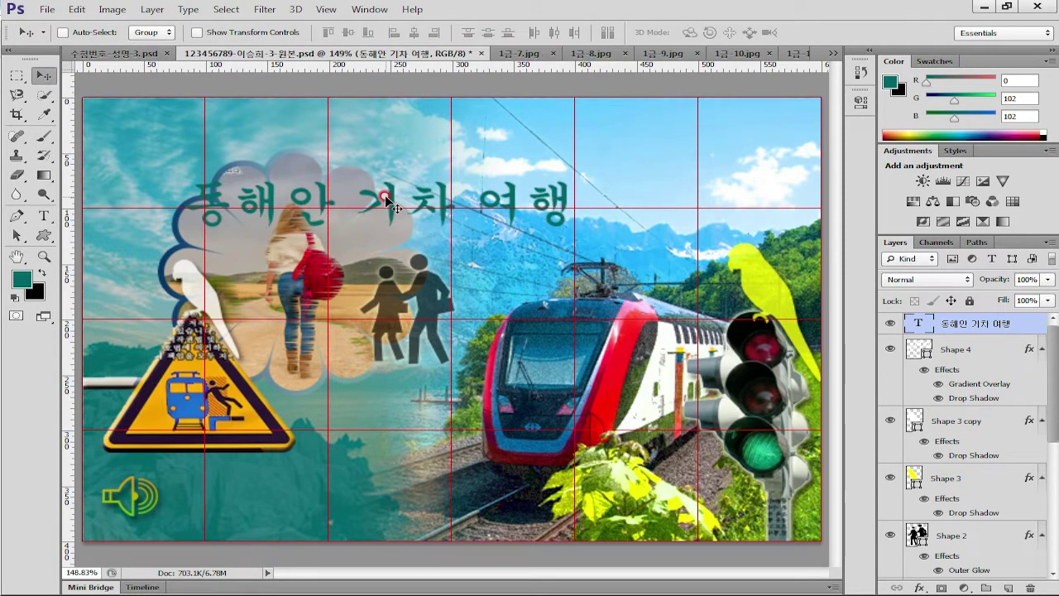
drag(389, 202, 582, 201)
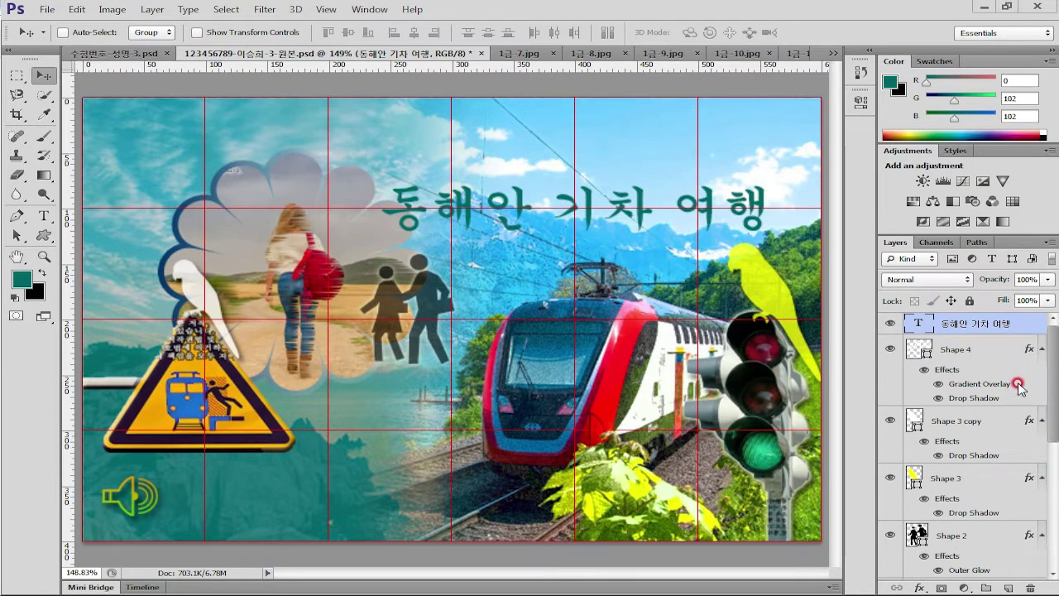
click(1028, 320)
Enable Gradient Overlay on the caption layer and bring up the gradient editor
double_click(1032, 325)
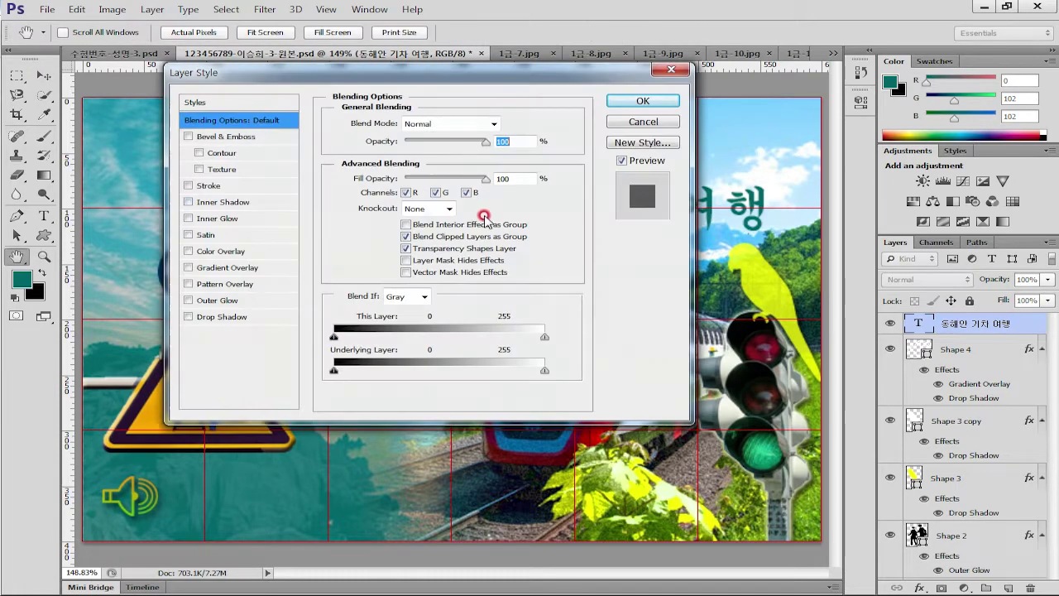
click(230, 267)
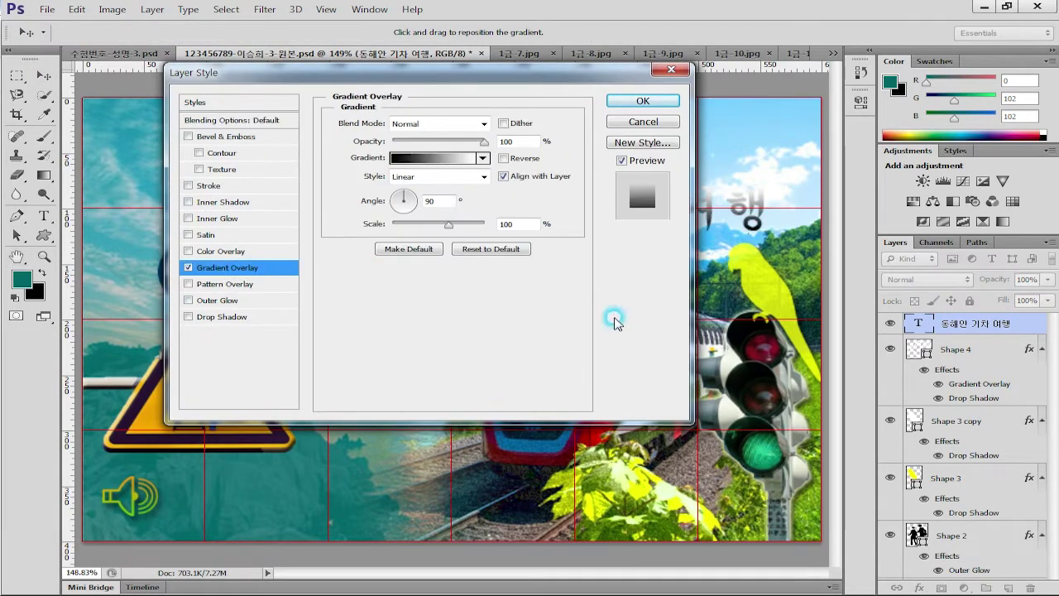
click(434, 157)
mouse_move(420, 147)
mouse_down()
mouse_move(583, 142)
mouse_move(567, 87)
mouse_move(546, 229)
mouse_up()
click(492, 249)
drag(492, 249, 508, 90)
Set the gradient's left colour stop to purple cc33ff
click(338, 365)
click(416, 426)
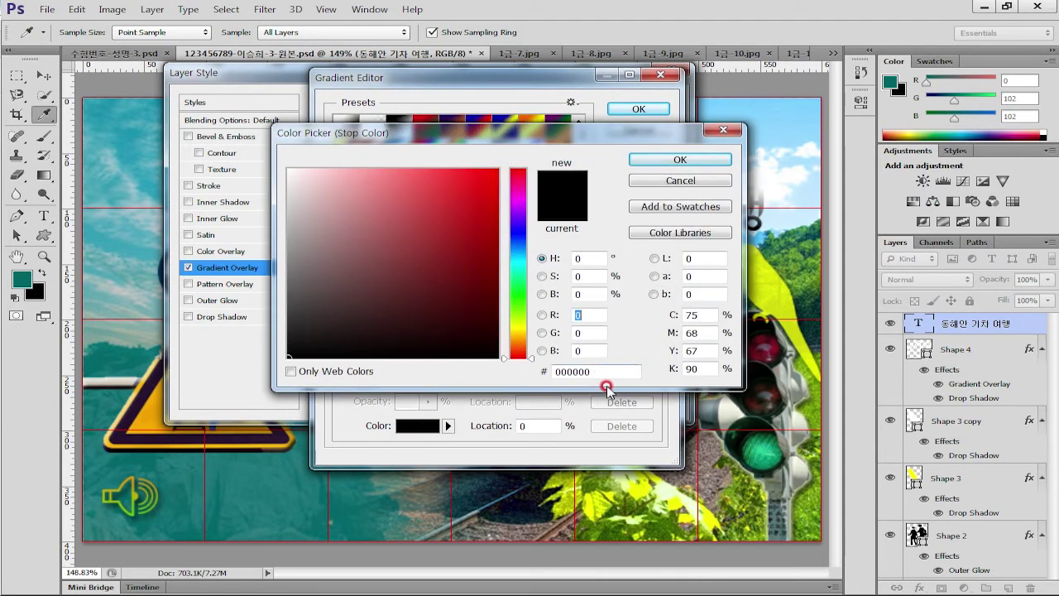
drag(596, 373, 459, 377)
text(c3f)
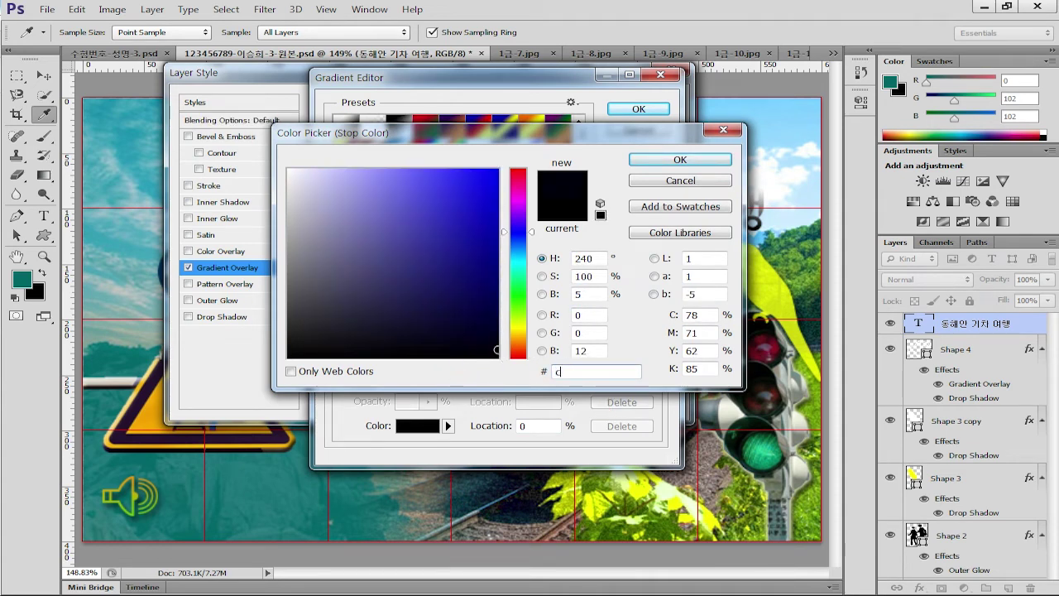
click(667, 155)
Add a middle colour stop at location 50 coloured teal 006666
click(494, 364)
drag(492, 370, 491, 383)
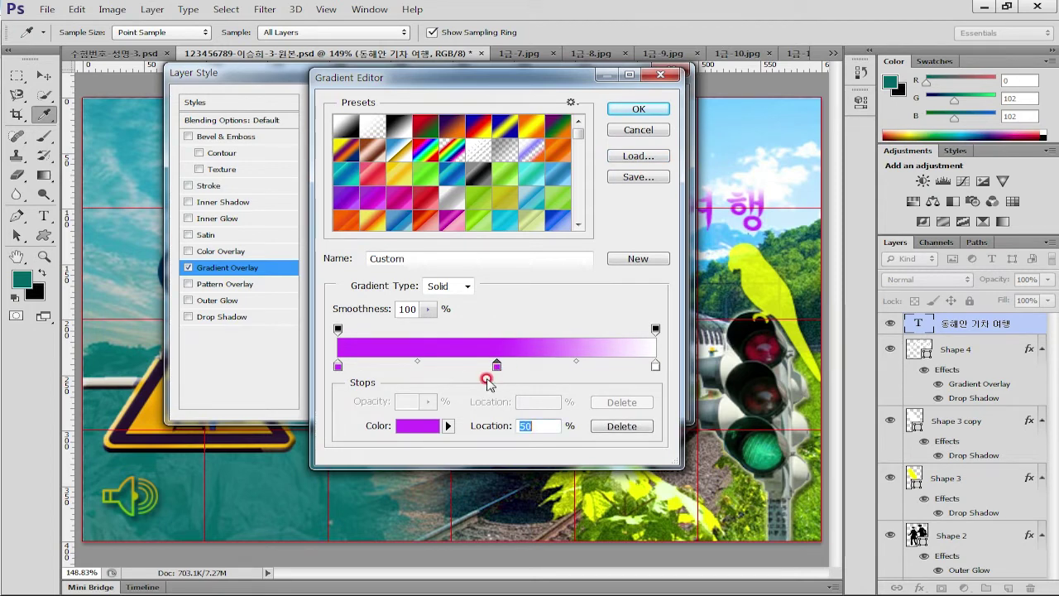
click(411, 425)
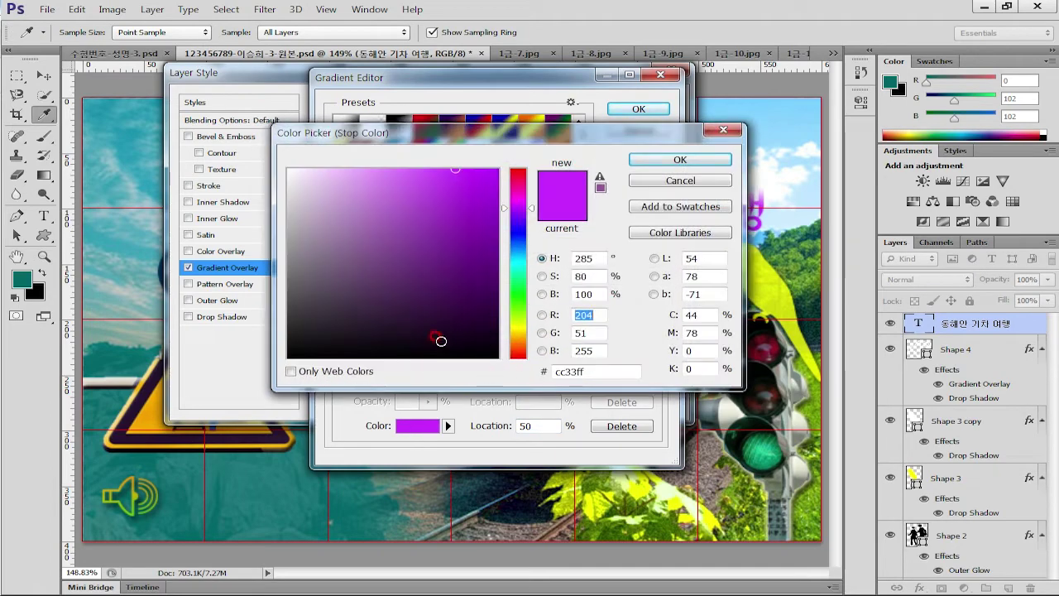
click(584, 372)
text(066)
click(678, 160)
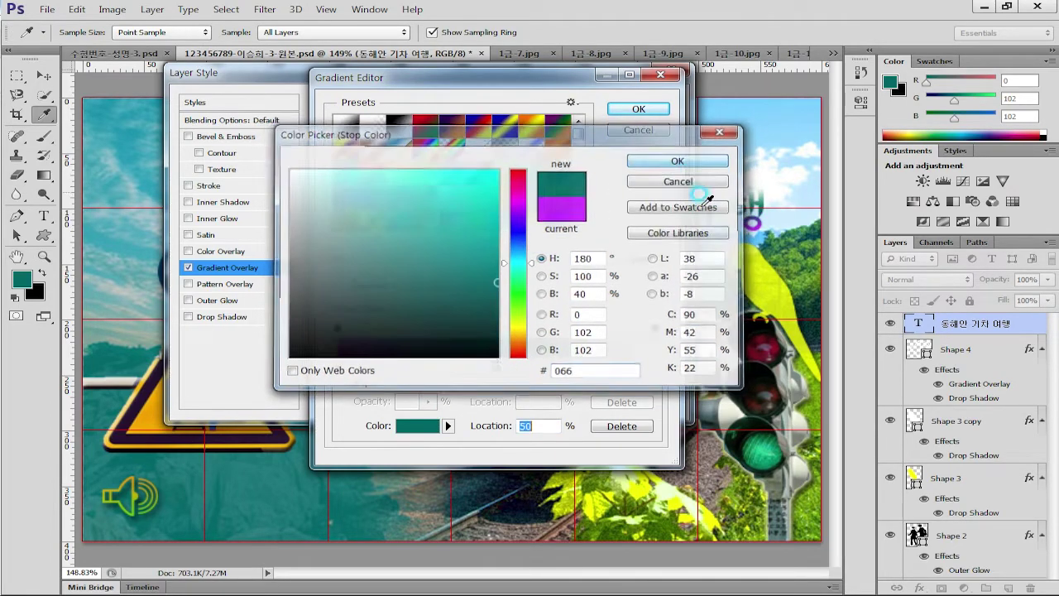
Set the right colour stop to orange ff9900 and accept the gradient
click(655, 367)
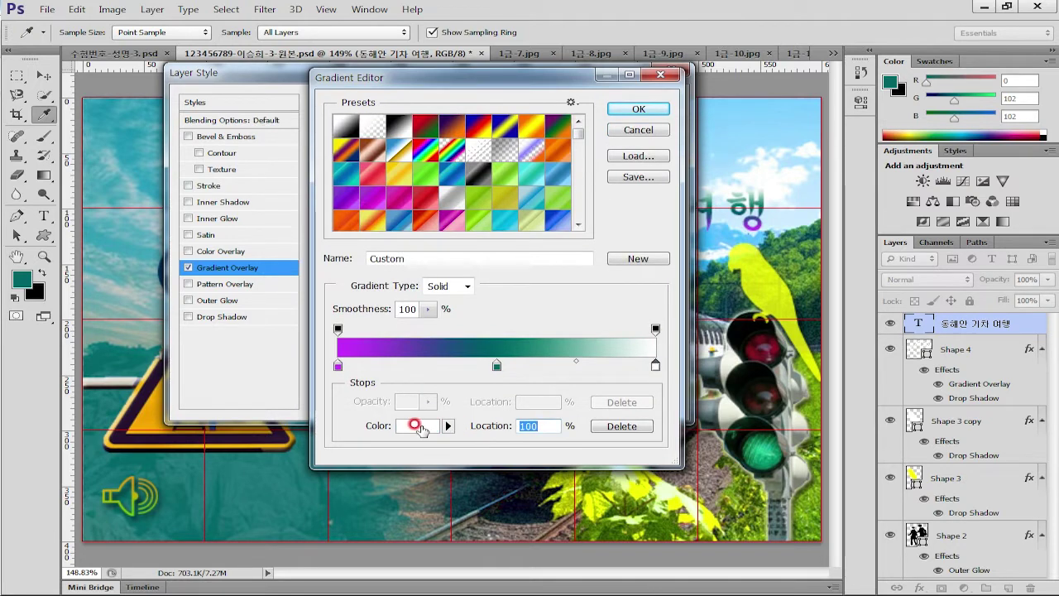
click(417, 426)
drag(569, 370, 461, 370)
text(f90)
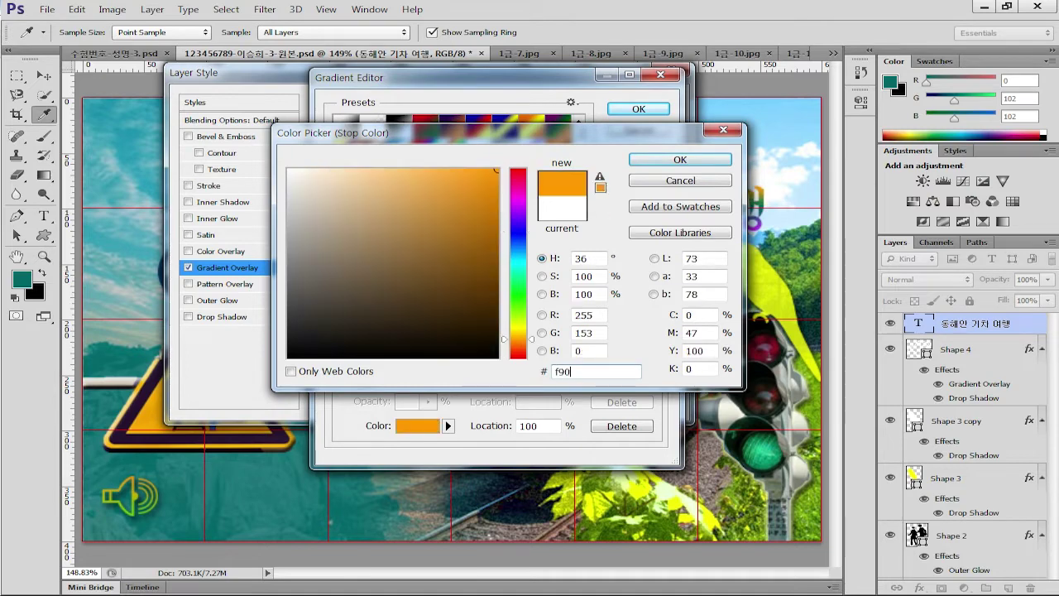
click(679, 159)
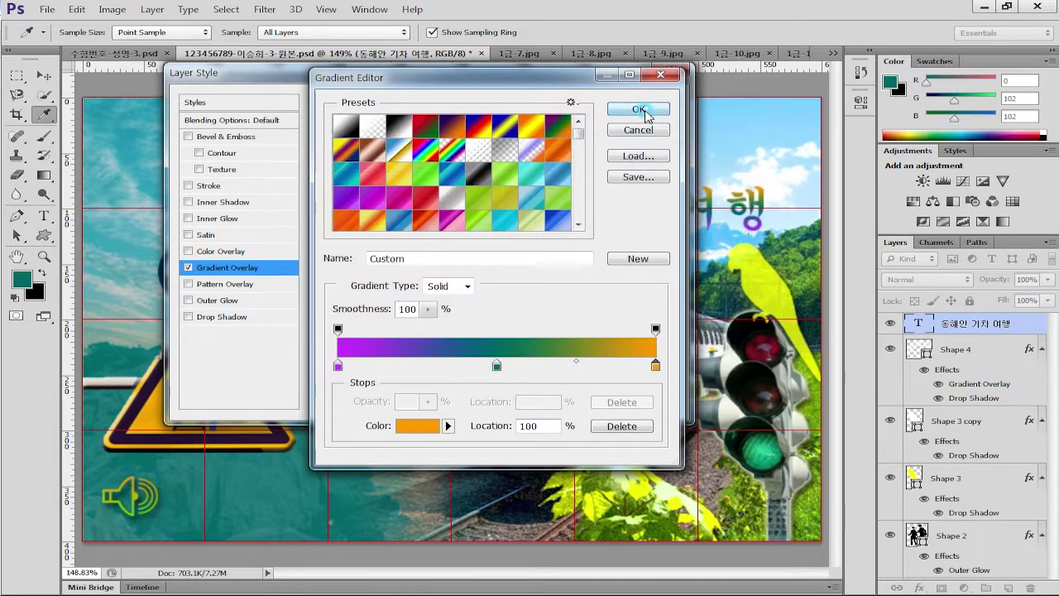
click(638, 109)
Set the gradient overlay angle to 0°
drag(509, 77, 822, 278)
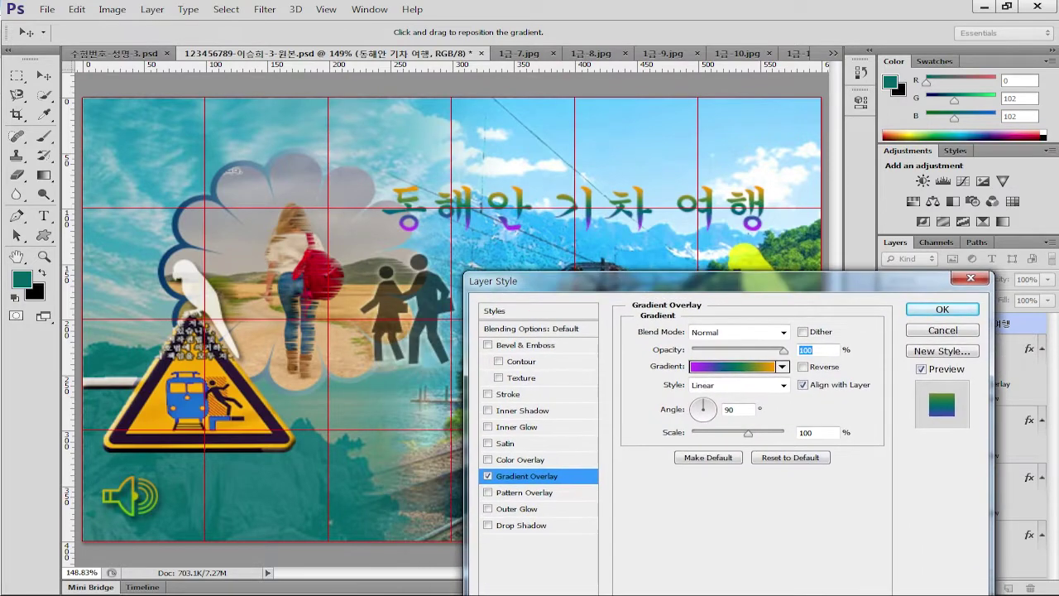
key(alt+Tab)
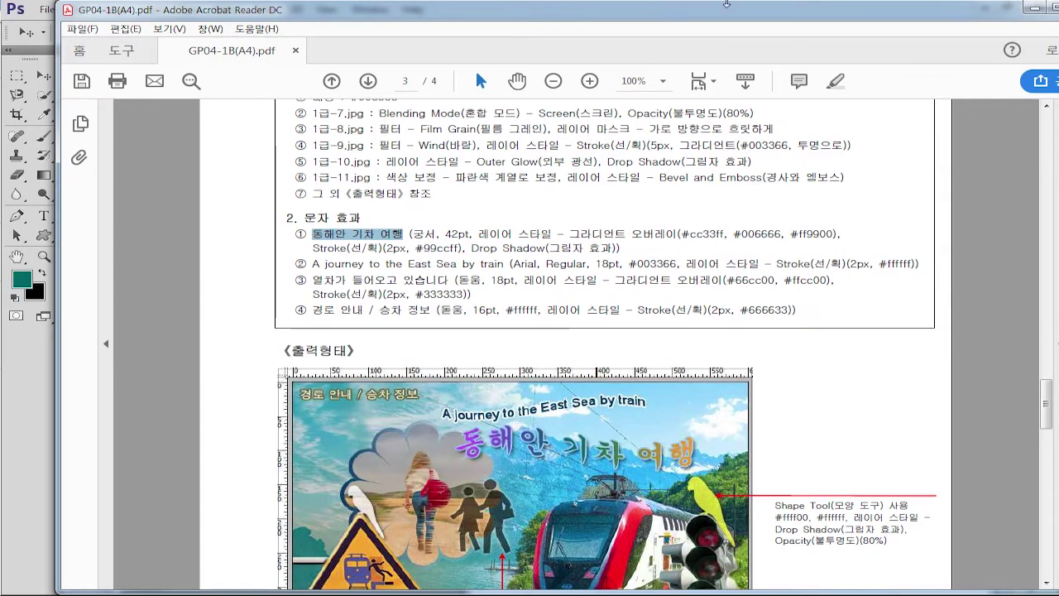
key(alt+Tab)
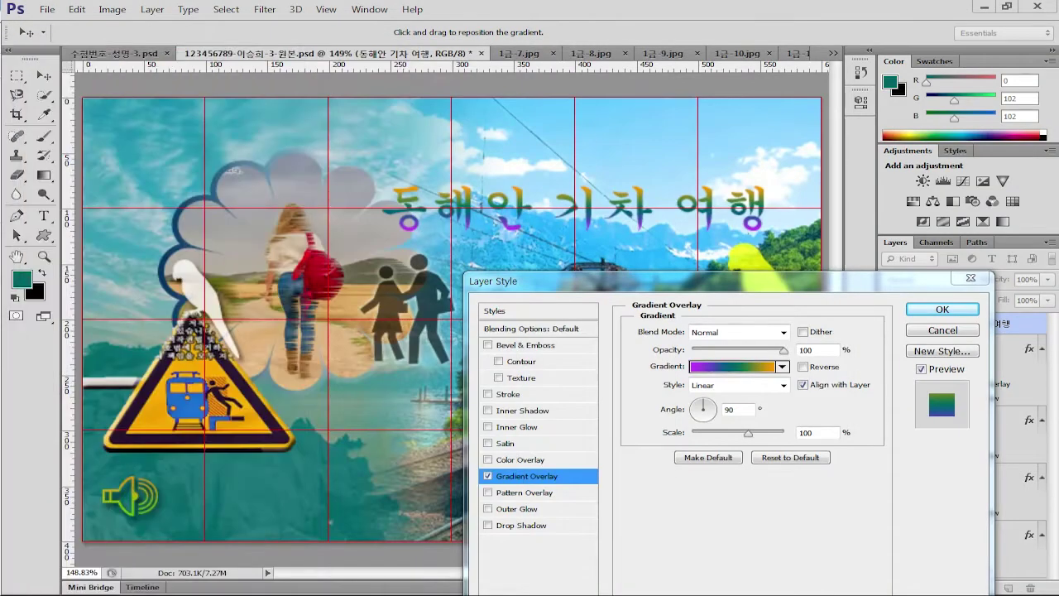
drag(624, 283, 513, 245)
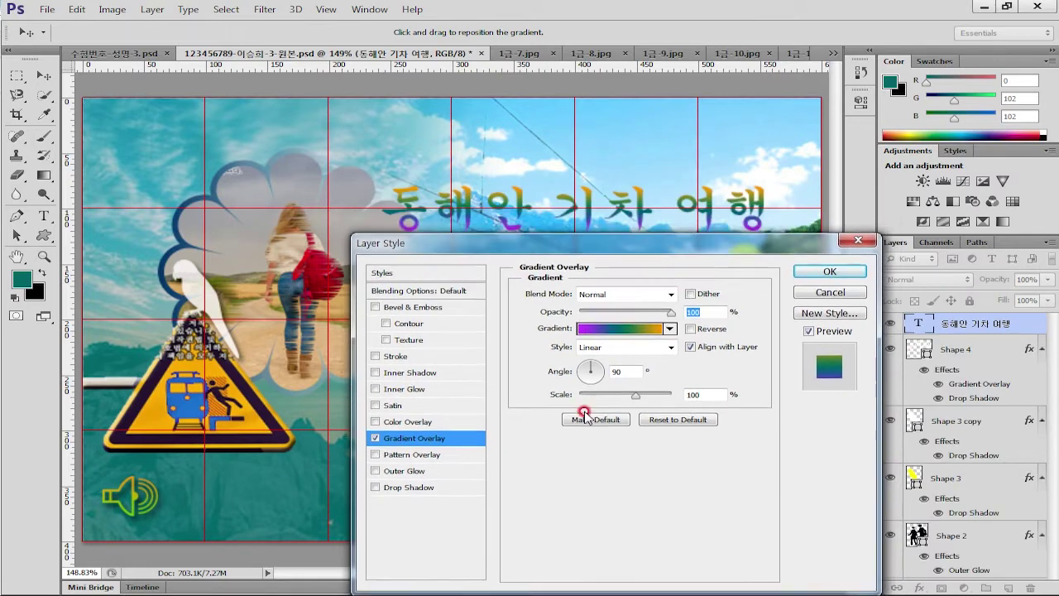
double_click(636, 369)
text(0)
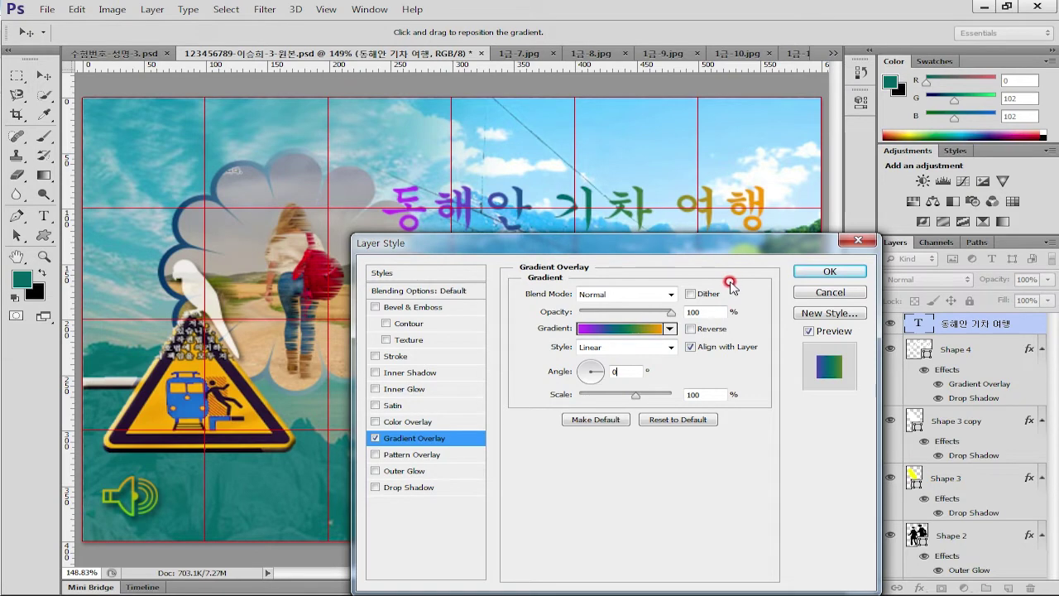
Add a 2 px light-blue #99ccff stroke to the title
click(404, 357)
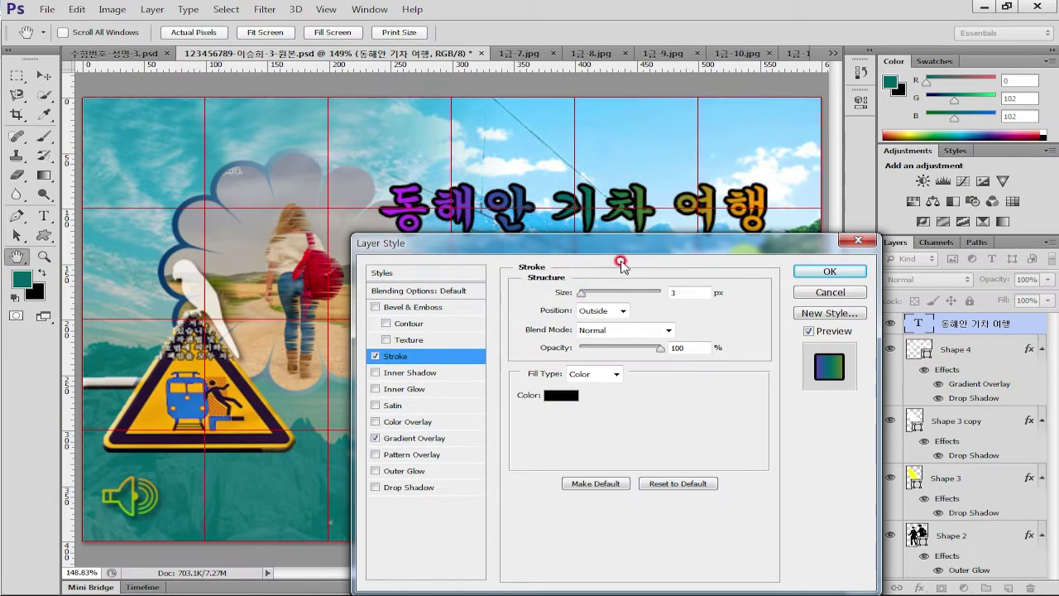
drag(615, 245, 612, 225)
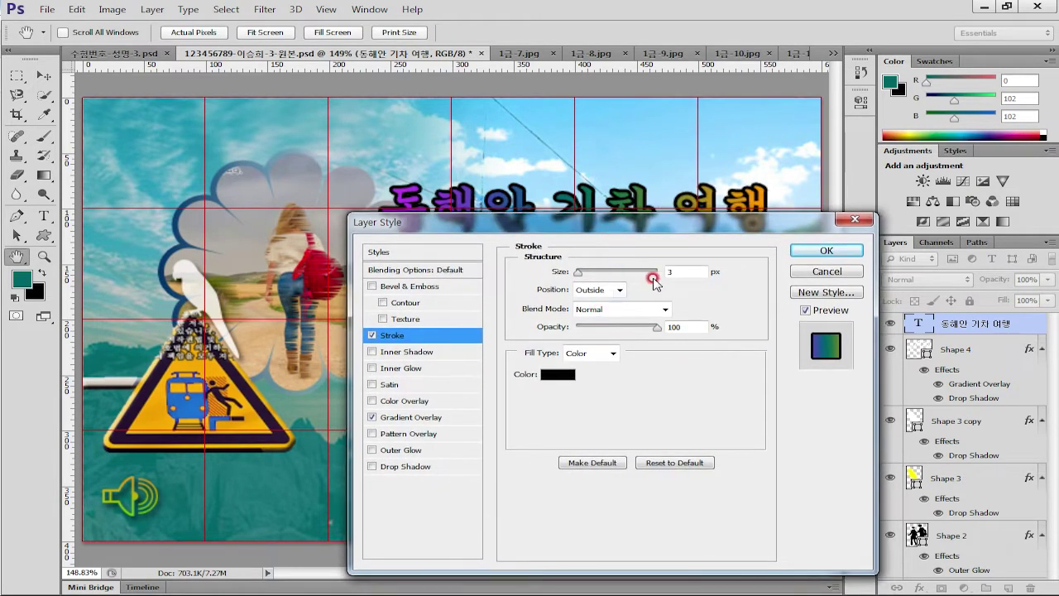
key(Down)
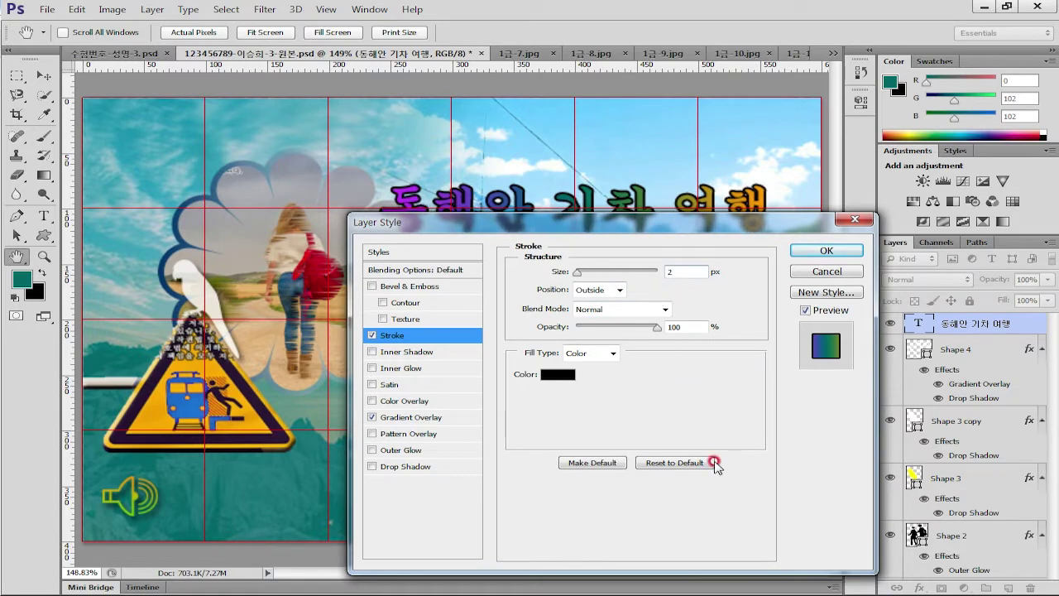
click(558, 374)
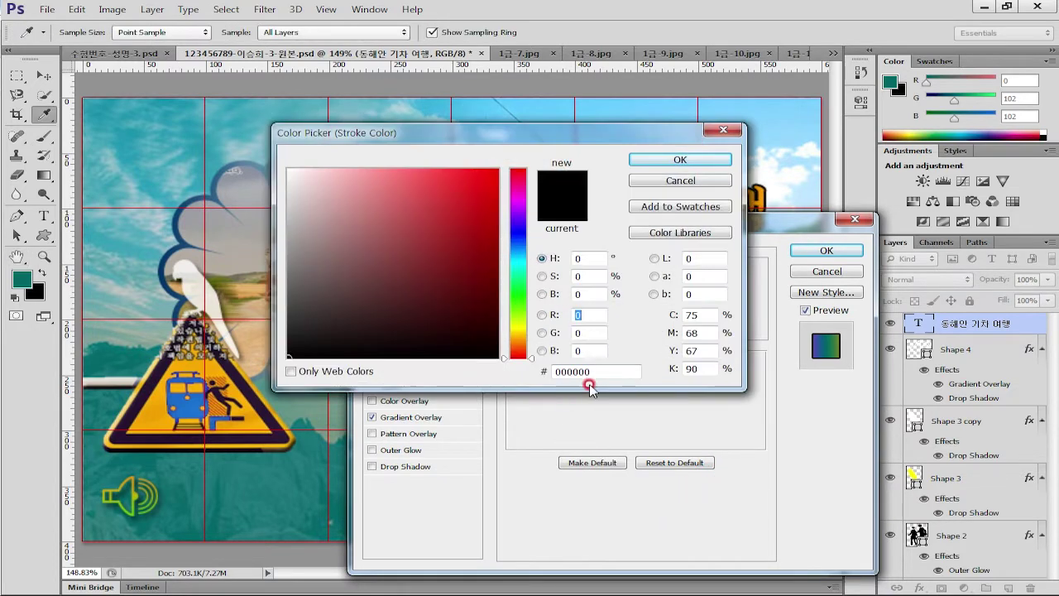
click(590, 371)
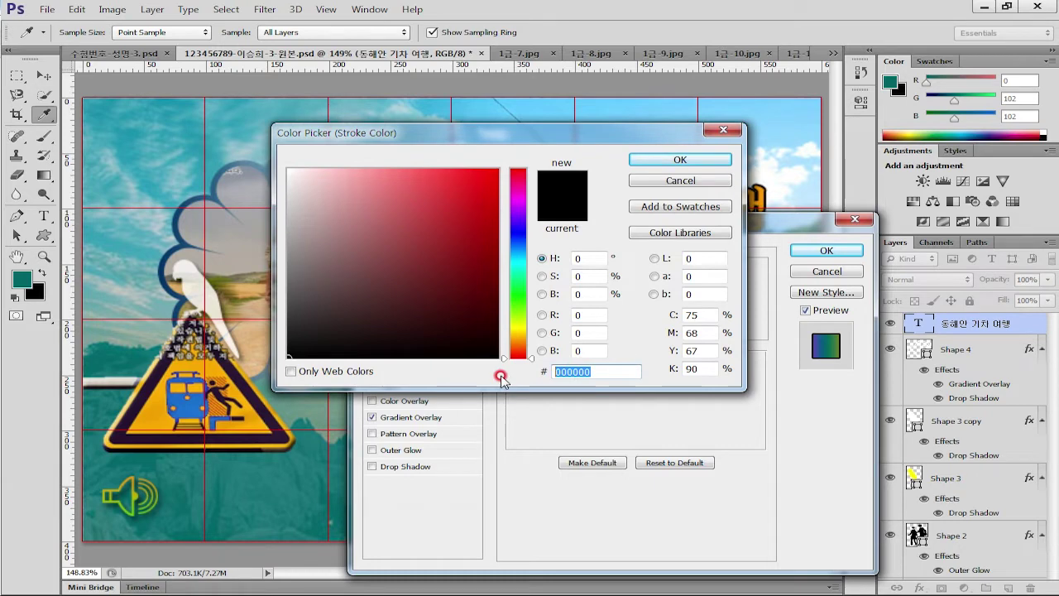
text(9cf)
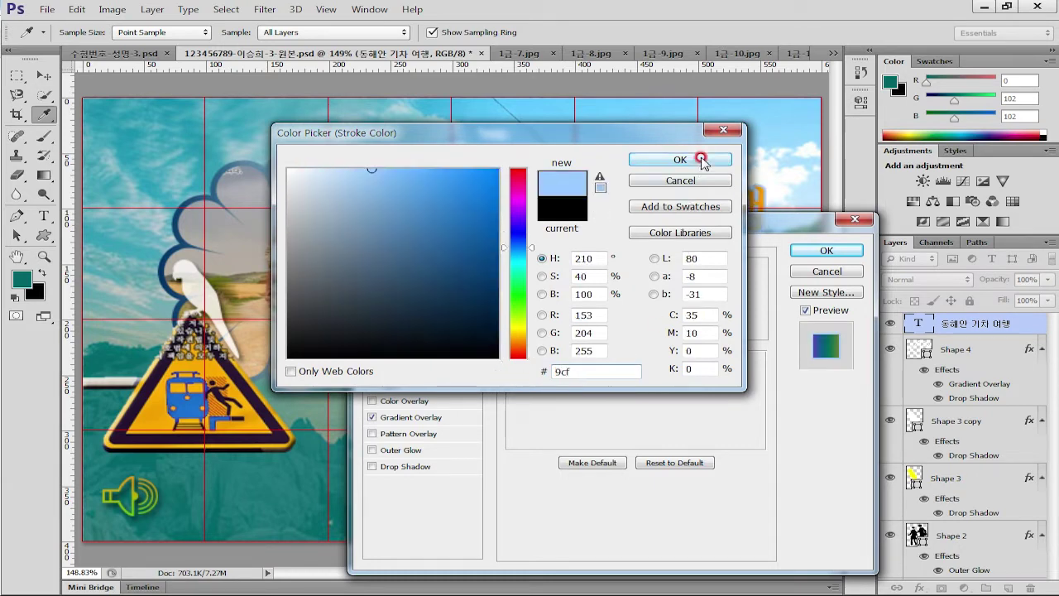
click(701, 160)
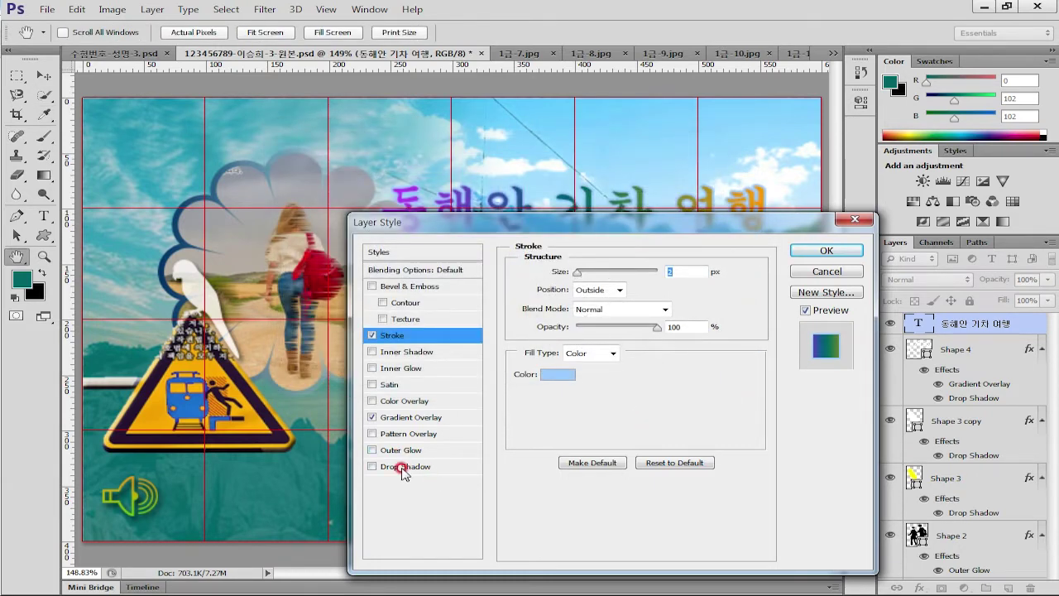
Add a default drop shadow and apply the layer styles
click(403, 468)
click(806, 312)
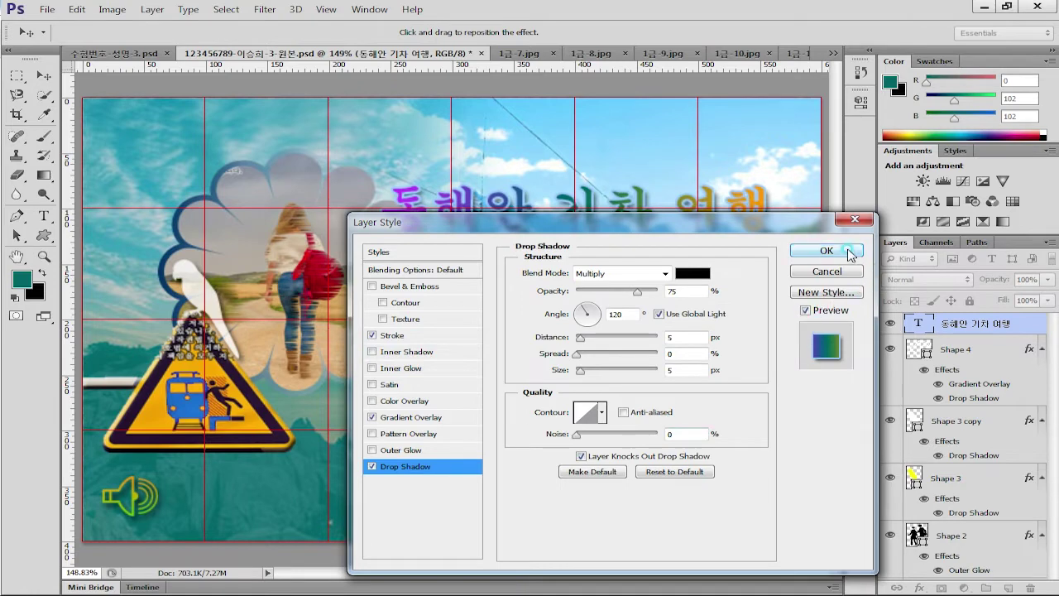
click(849, 257)
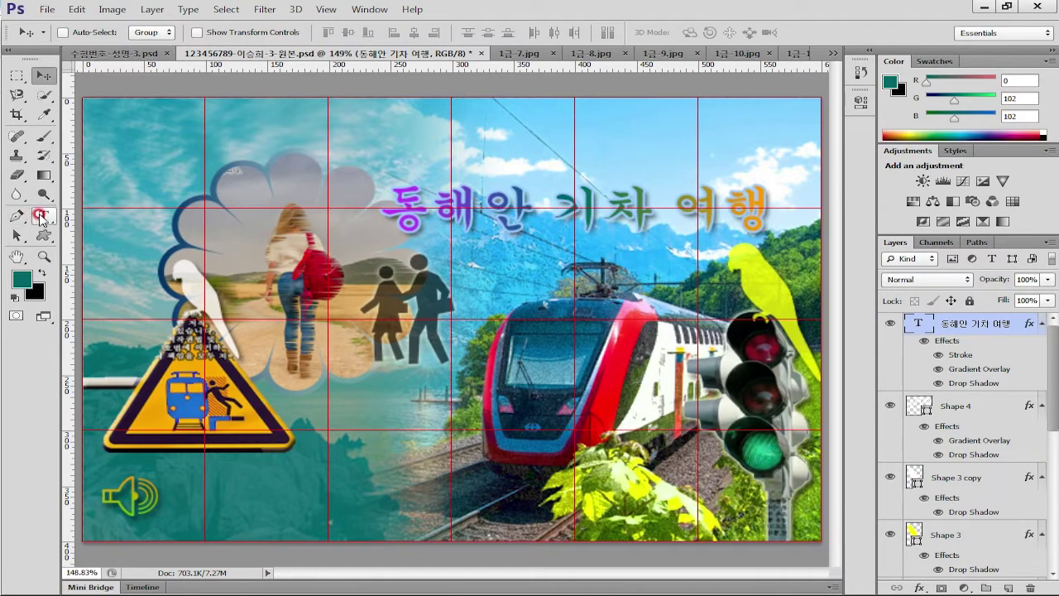
click(44, 215)
Open Warp Text for the title layer and choose the Flag style
click(914, 324)
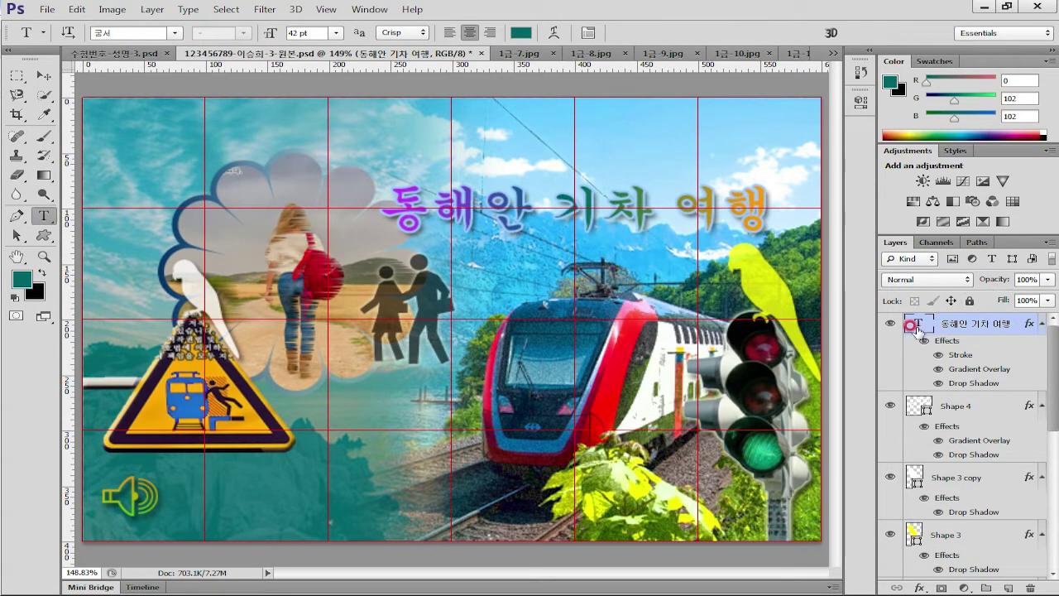
click(892, 326)
click(548, 33)
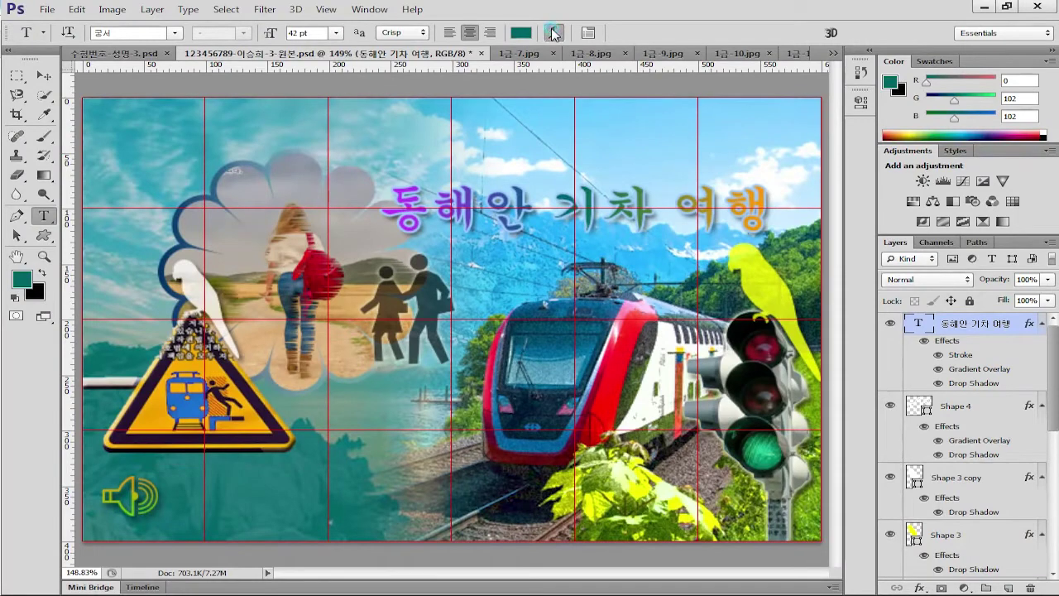
drag(786, 247, 773, 263)
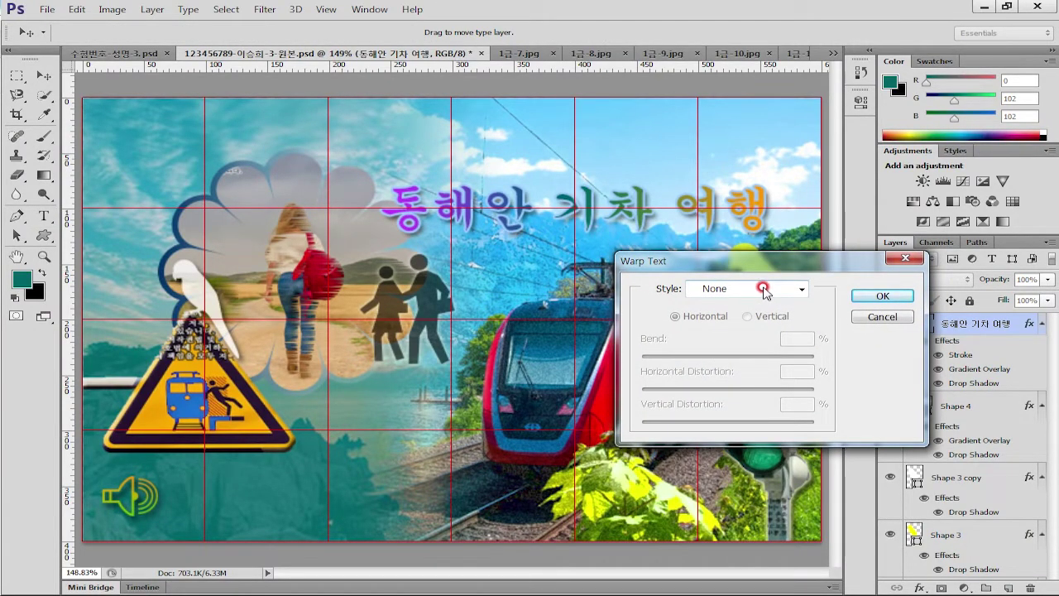
click(778, 296)
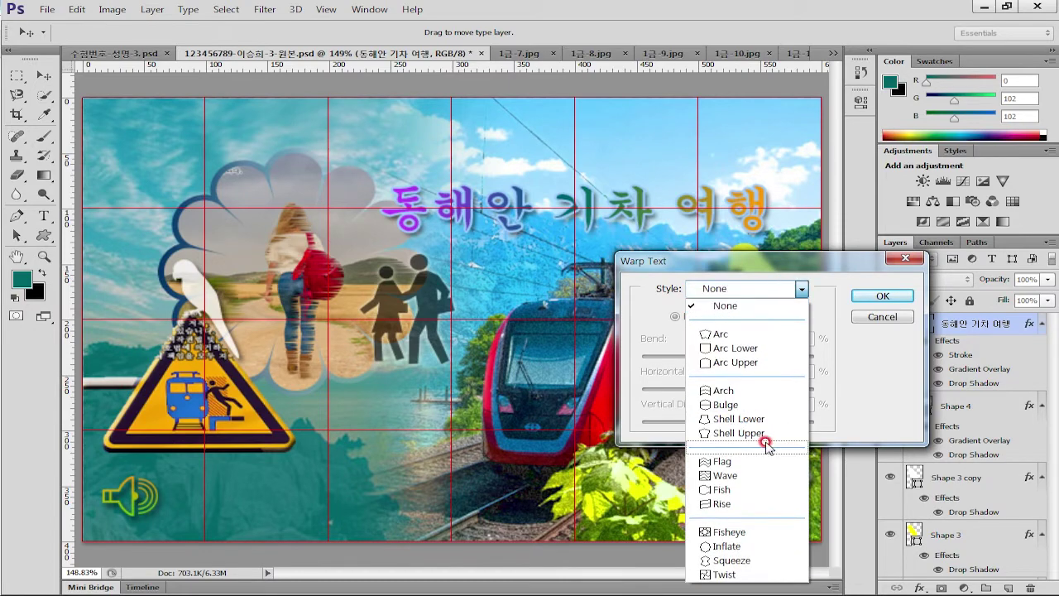
click(744, 462)
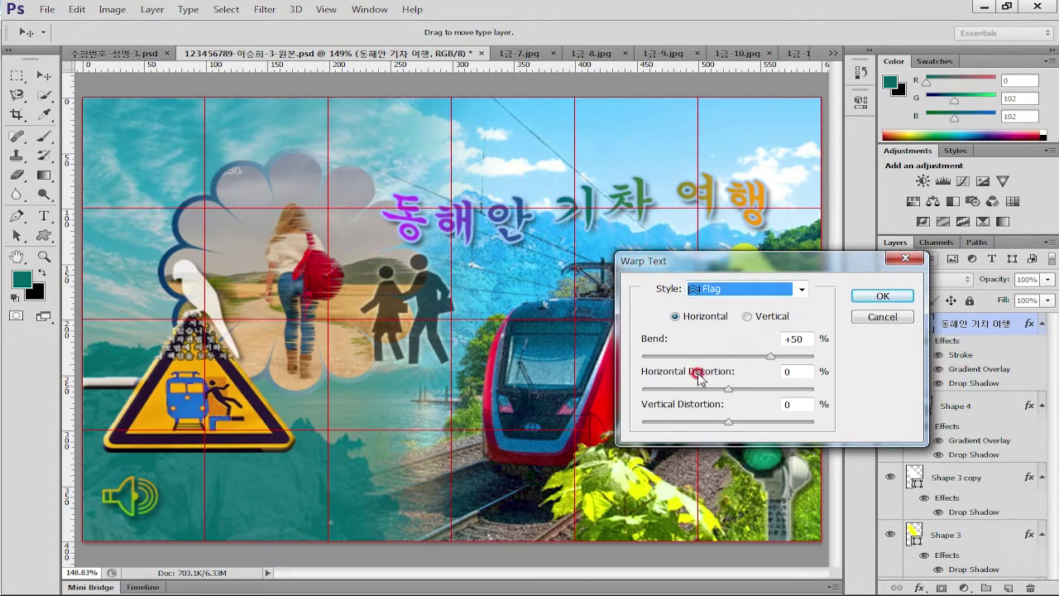
Set the Flag bend to -37% and apply the warp
key(alt+Tab)
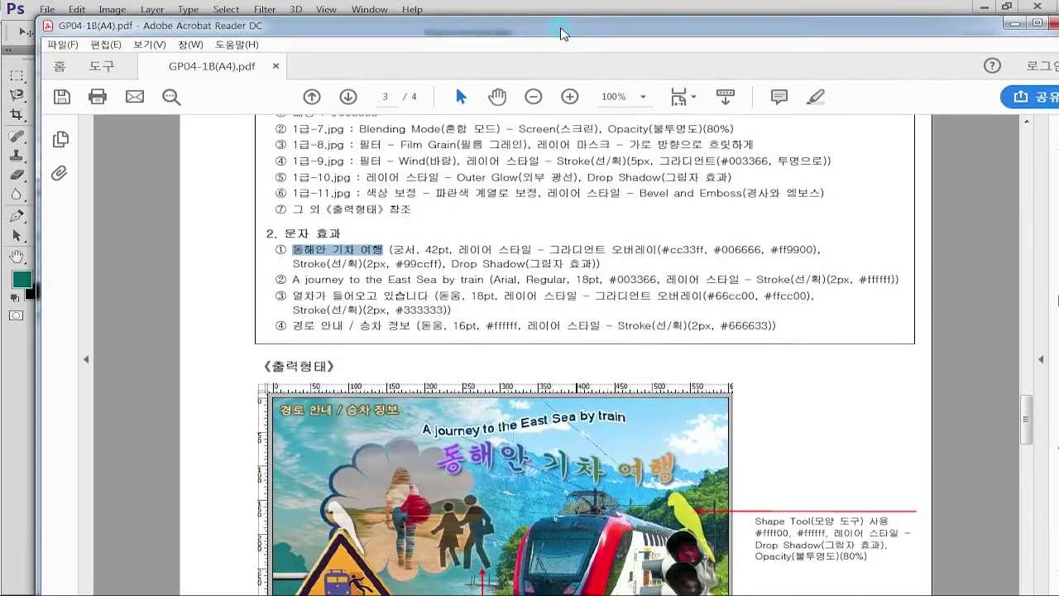
key(alt+Tab)
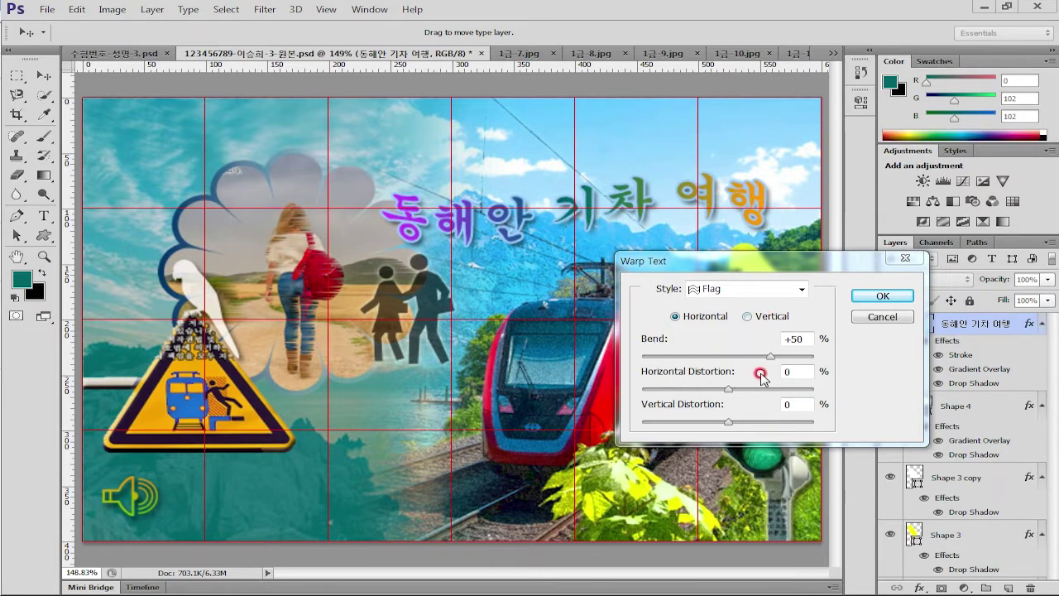
drag(772, 363, 700, 364)
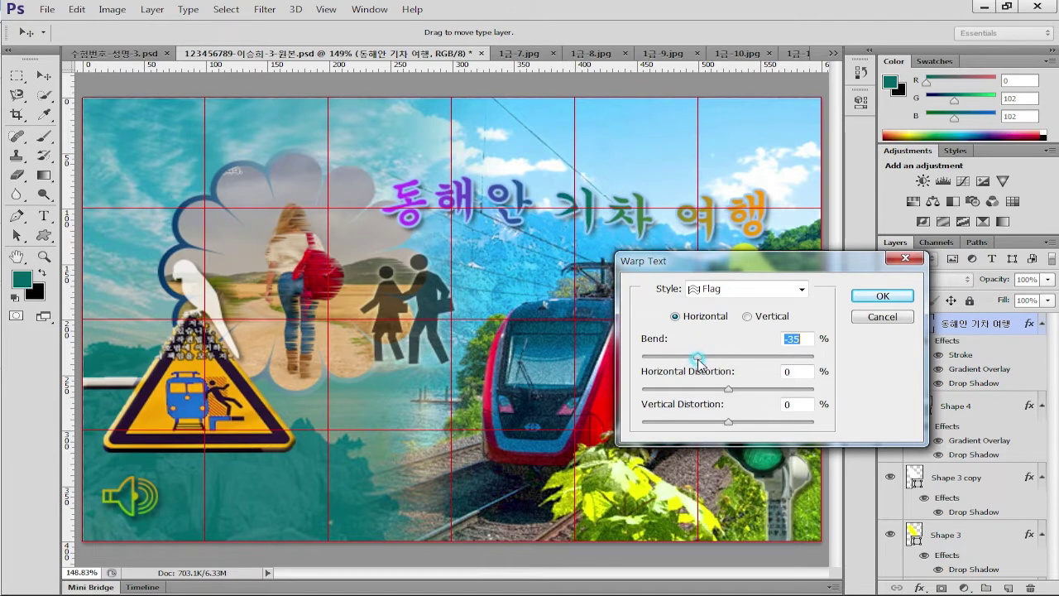
drag(702, 361, 697, 364)
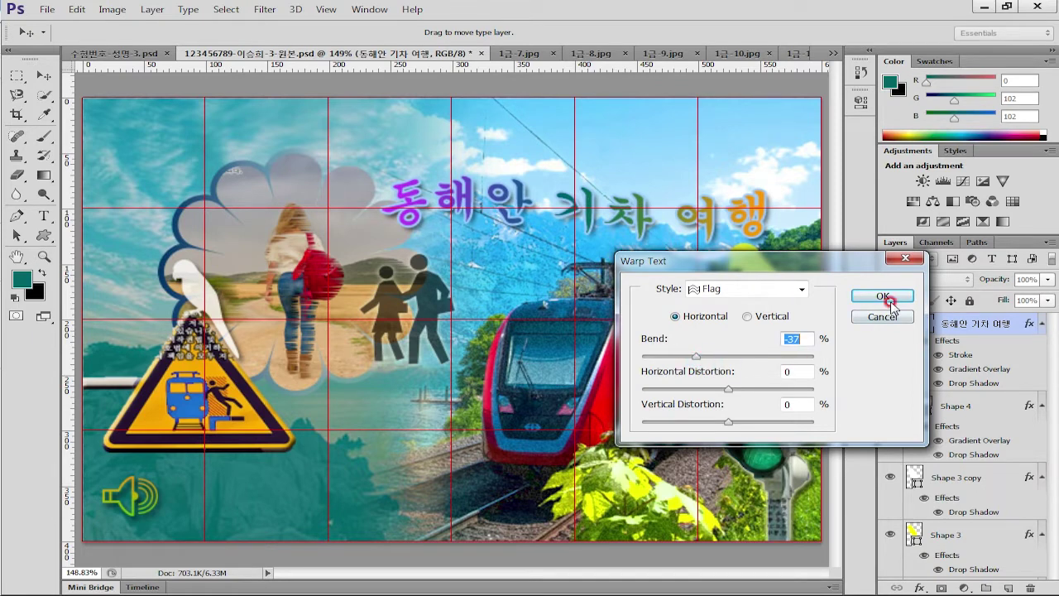
click(882, 296)
click(974, 327)
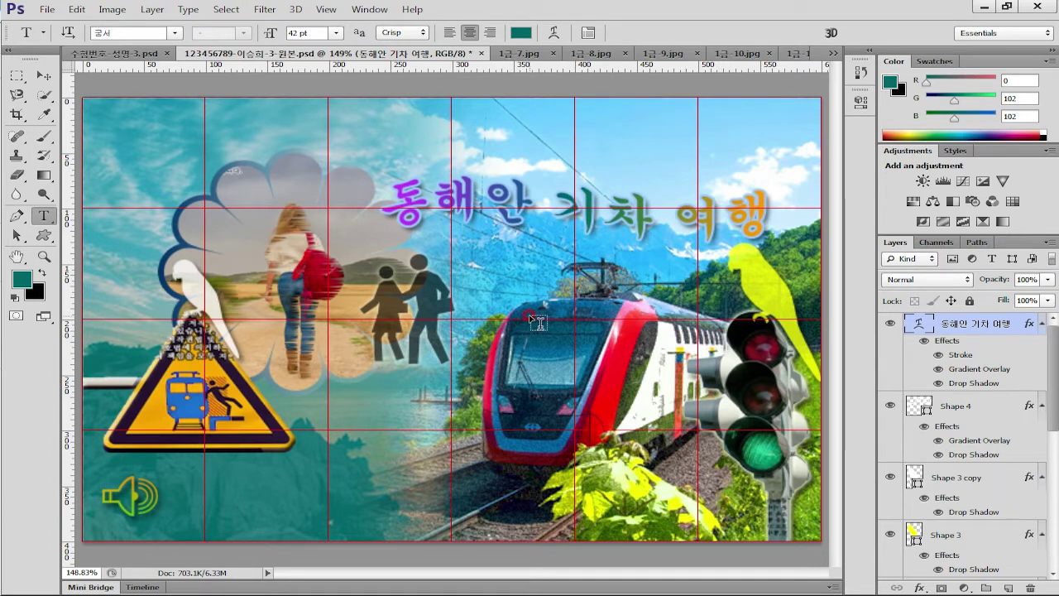
click(44, 77)
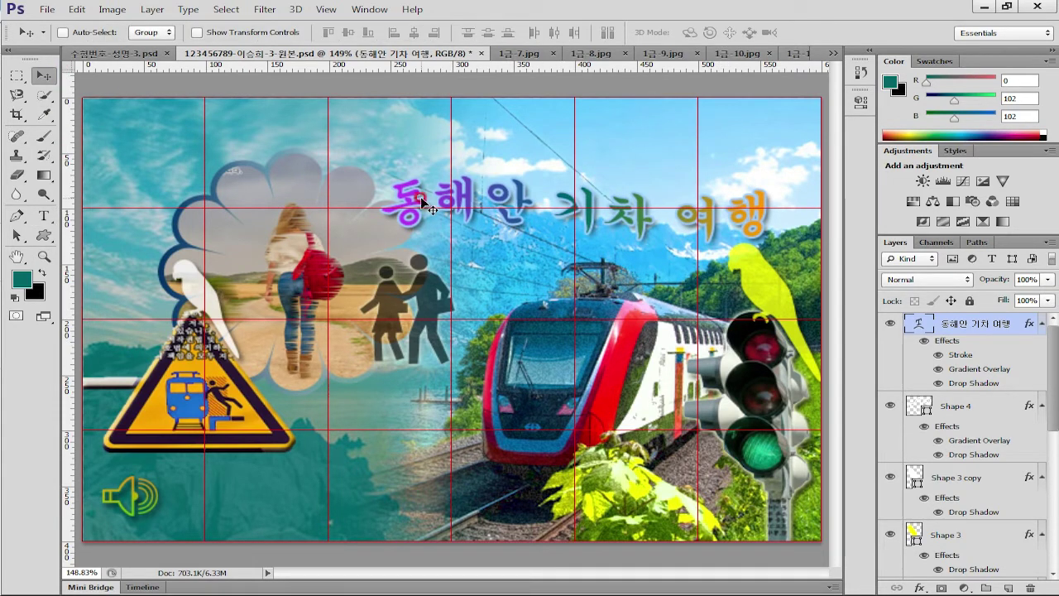
Nudge the warped title left, restoring its text after an accidental deletion
drag(420, 196, 412, 203)
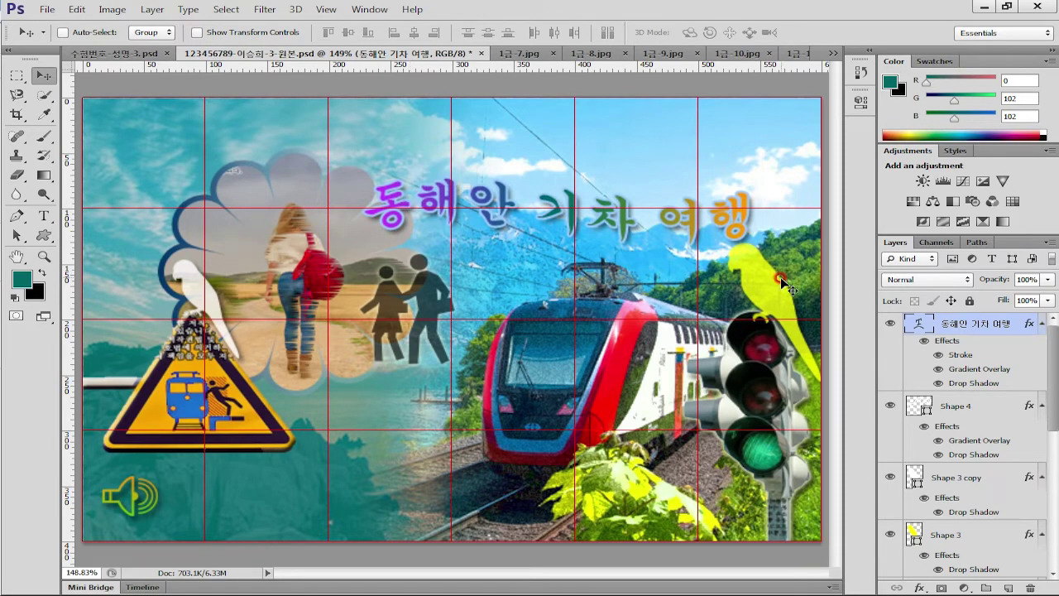
click(916, 322)
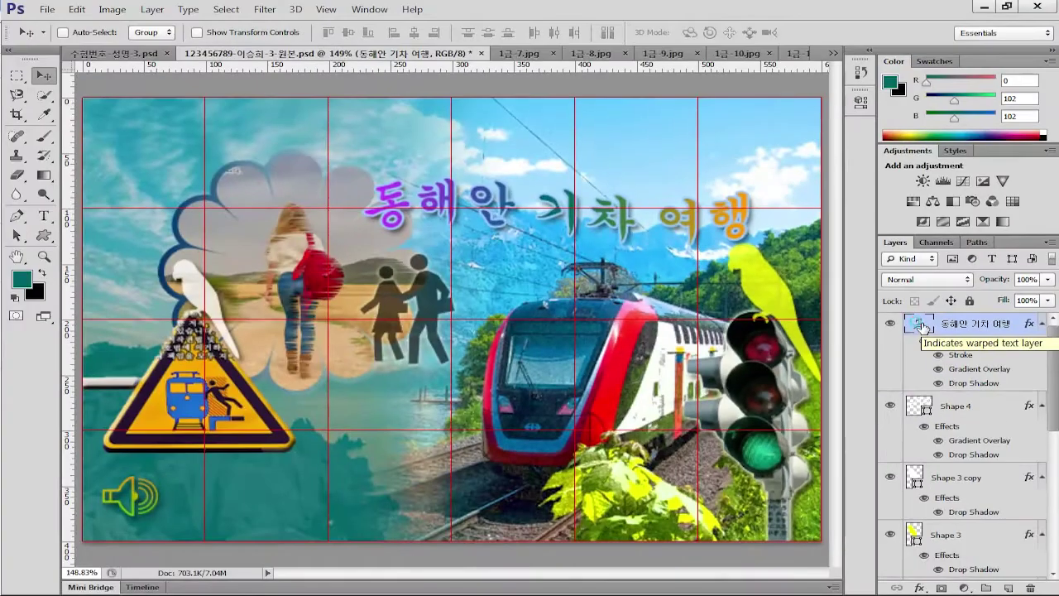
double_click(777, 299)
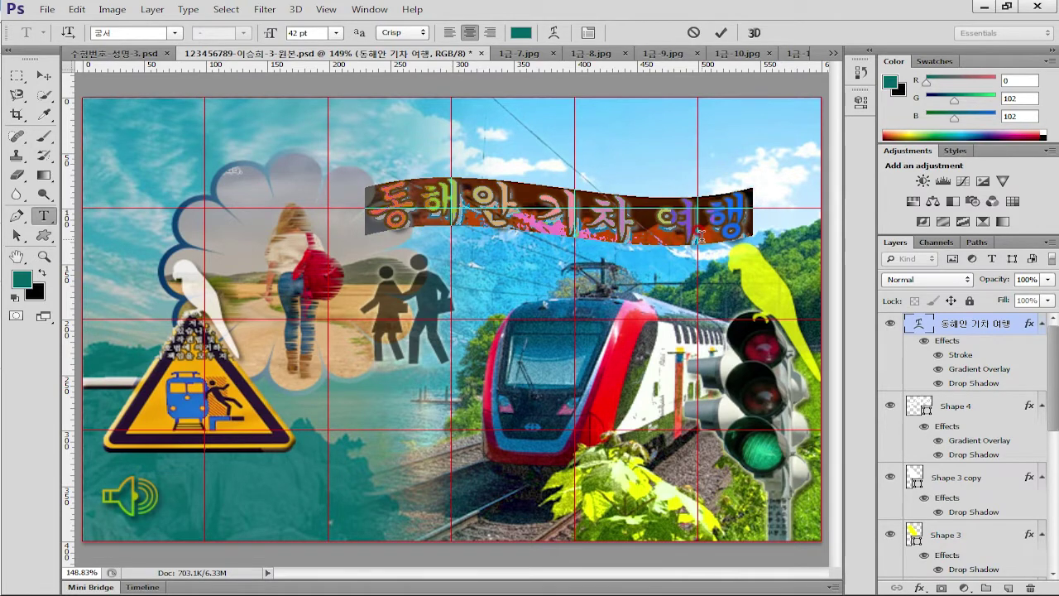
key(alt+Left)
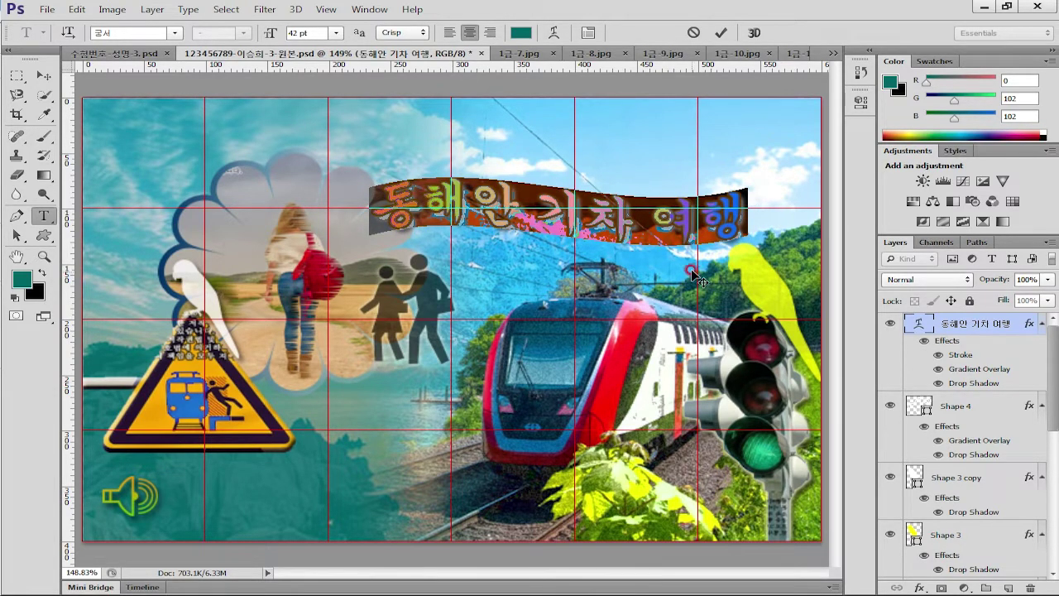
drag(650, 282, 638, 288)
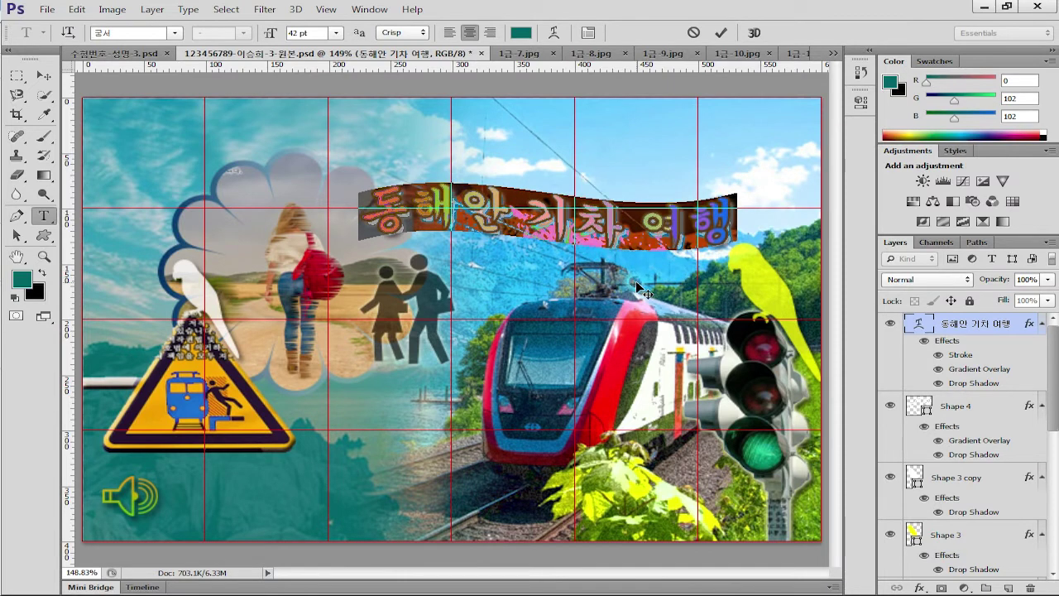
key(shift+Up)
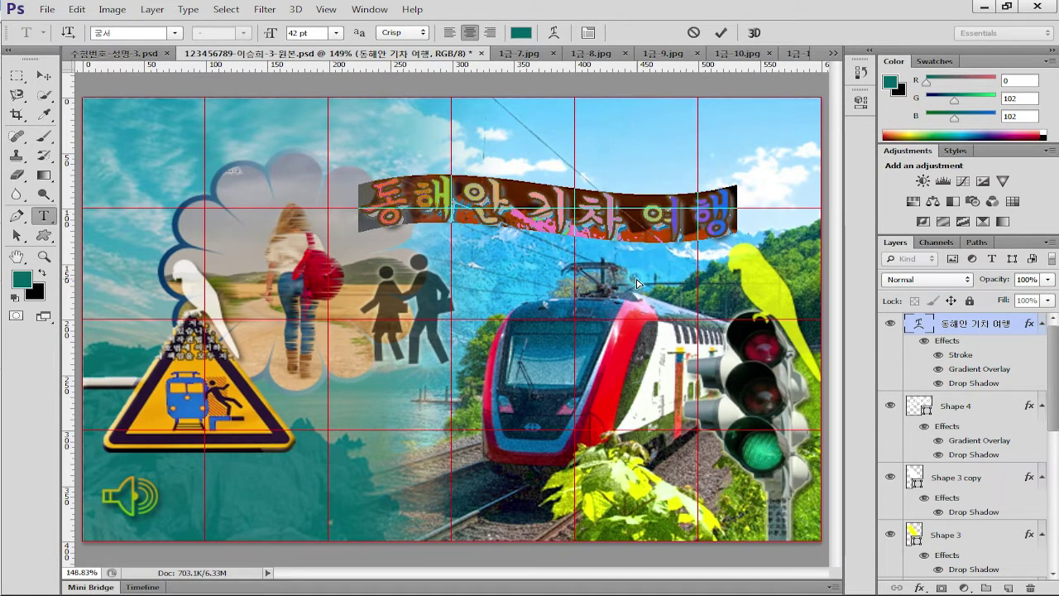
key(BackSpace)
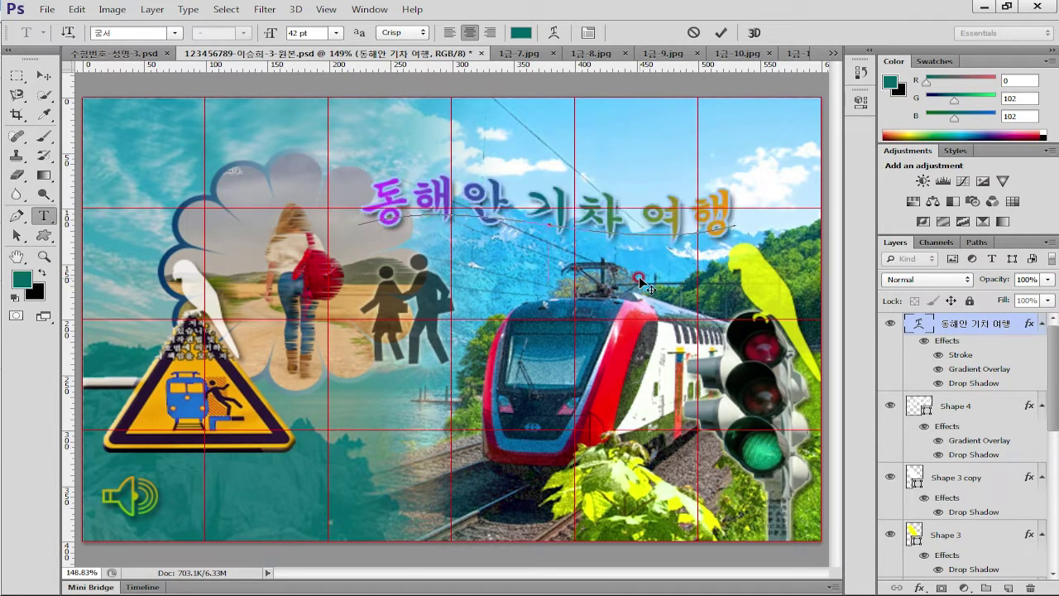
key(Escape)
key(v)
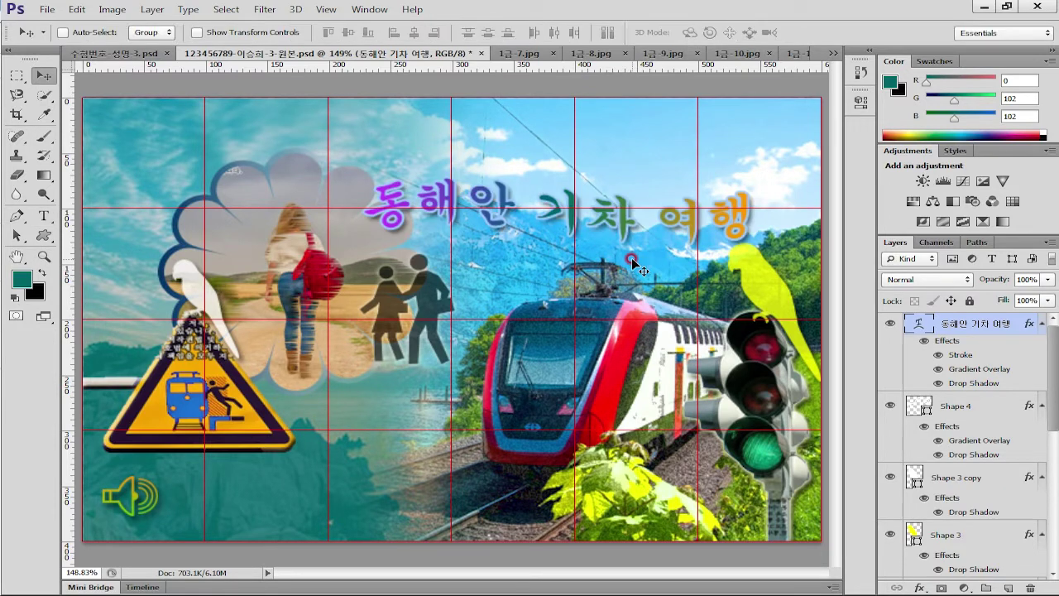
Commit the title edit and shift it slightly left
double_click(919, 322)
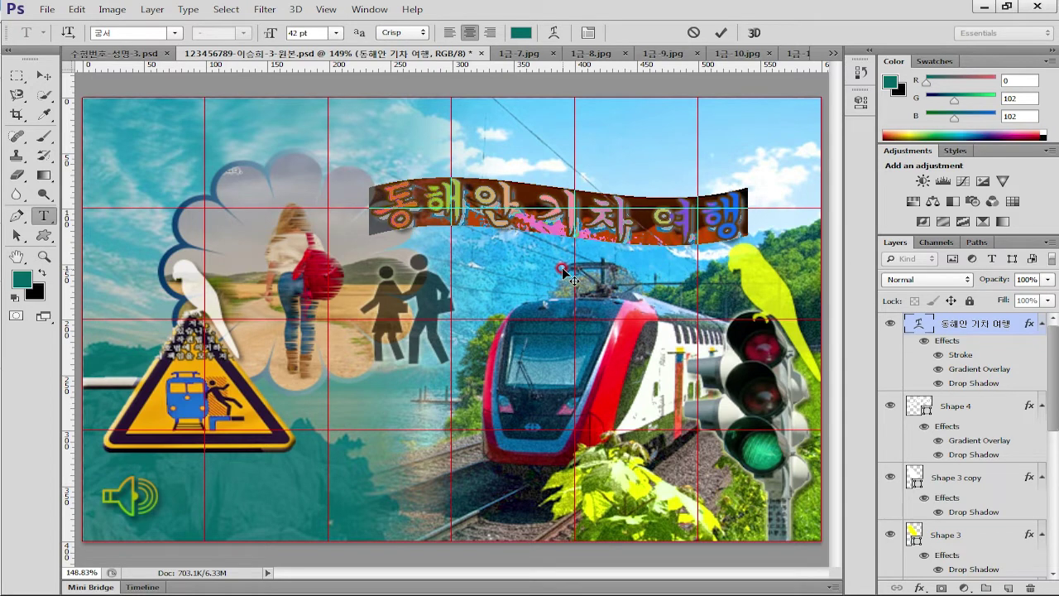
click(720, 33)
drag(675, 261, 664, 258)
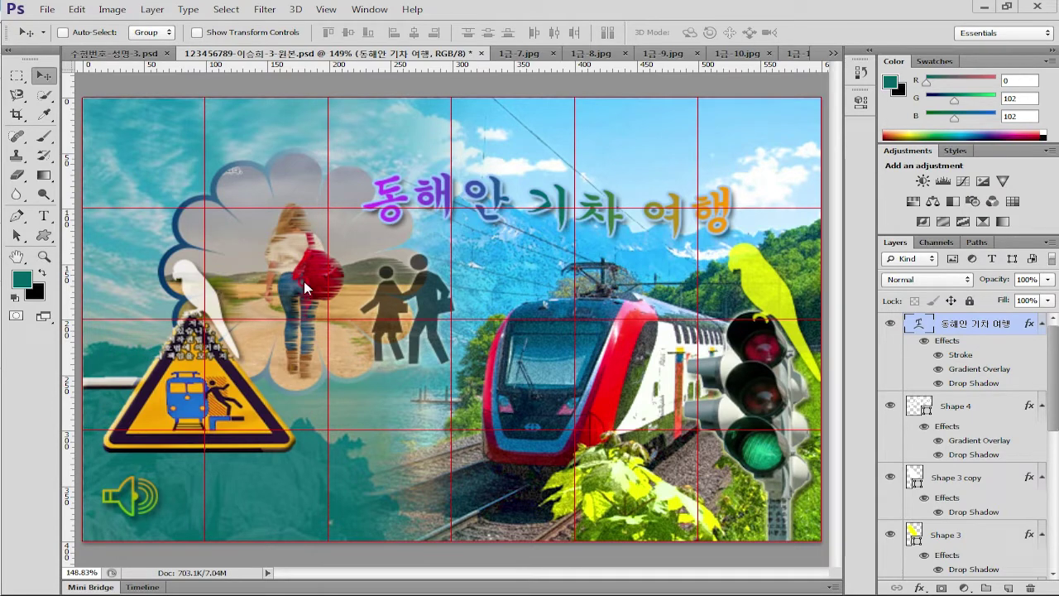
Paste 'A journey to the East Sea by train' as a new top-left text line
click(43, 215)
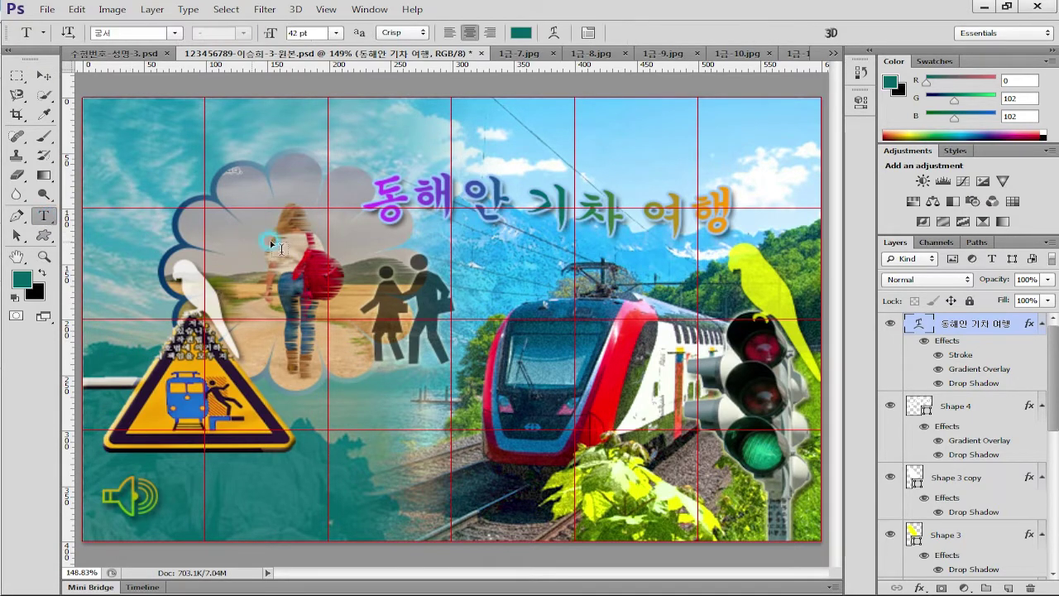
click(249, 142)
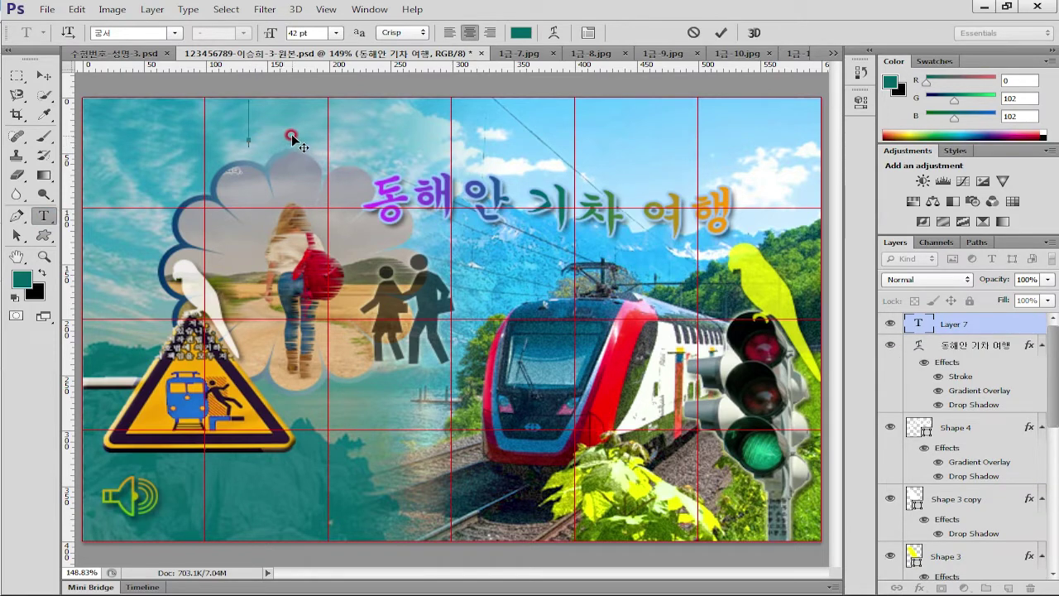
text(to the East Sea by train)
click(1010, 324)
double_click(934, 329)
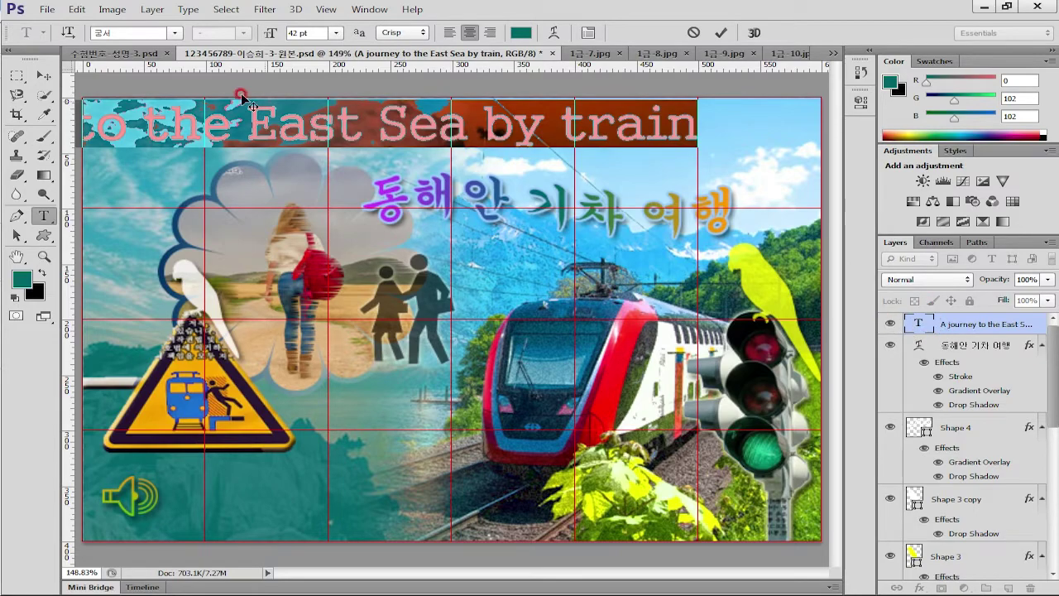
Set the English caption's font to Arial at 18 pt
click(174, 32)
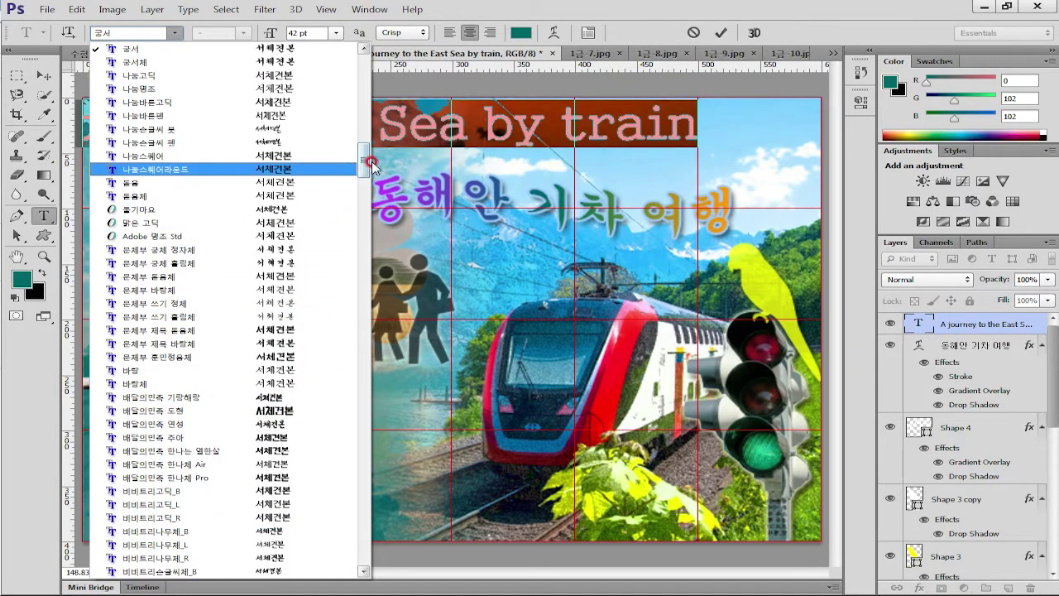
drag(364, 168, 348, 273)
click(149, 342)
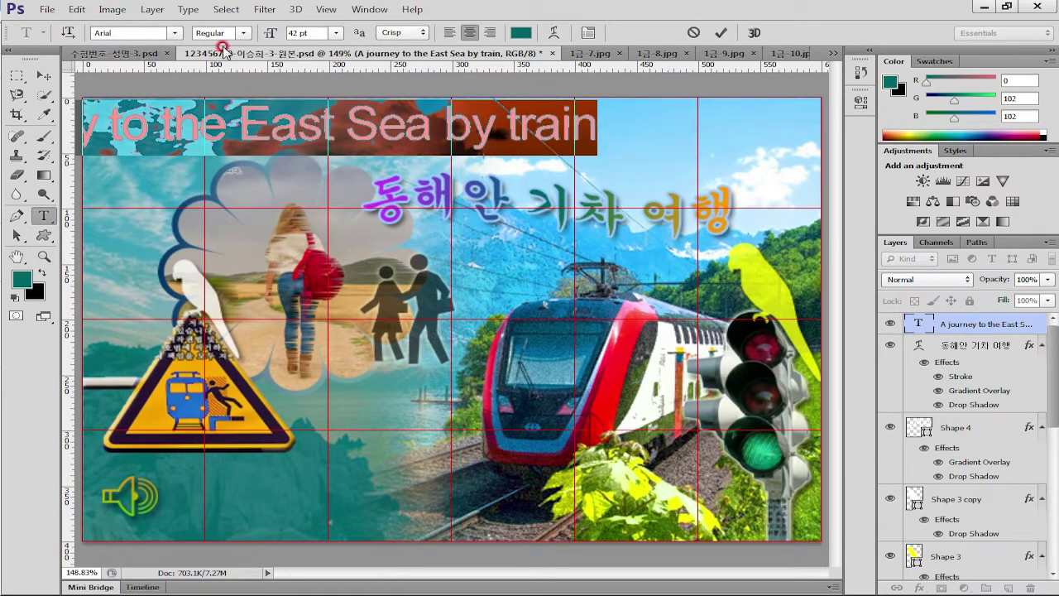
double_click(293, 26)
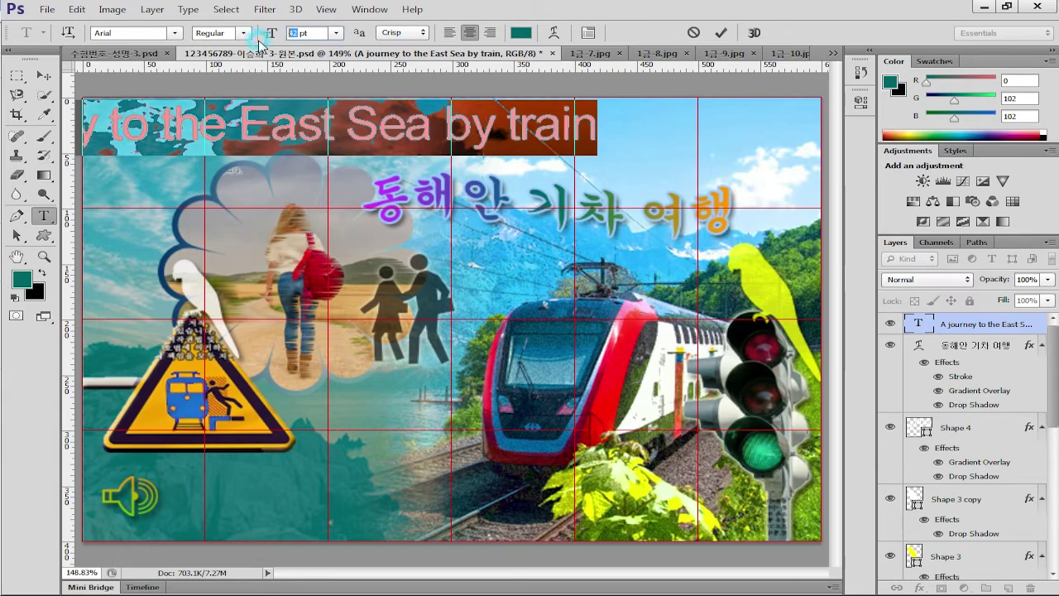
text(1)
key(Return)
text(8)
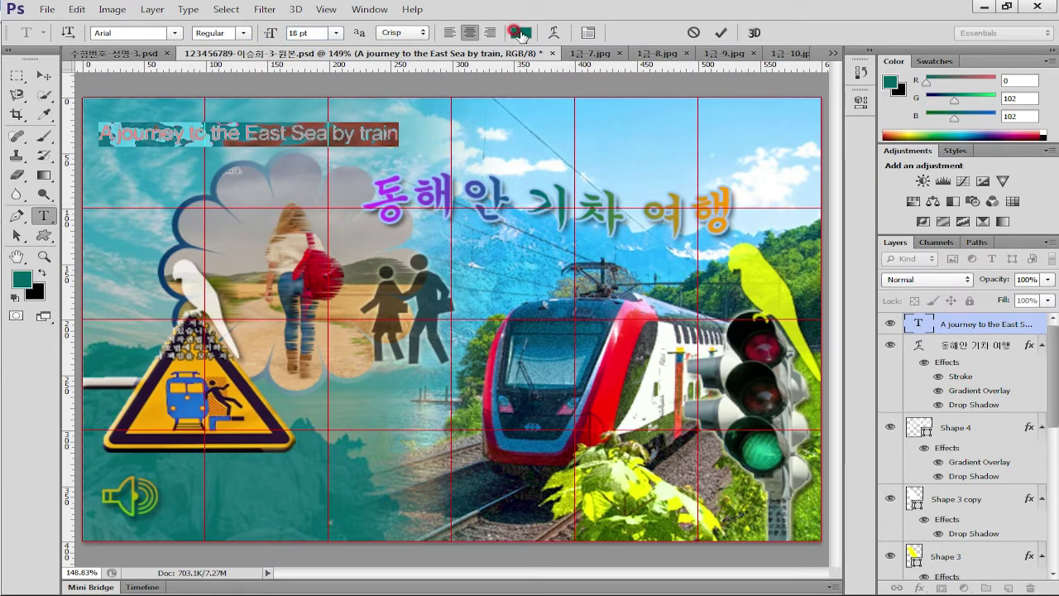
Colour the caption dark blue #003366 and commit it
click(521, 33)
double_click(587, 371)
text(036)
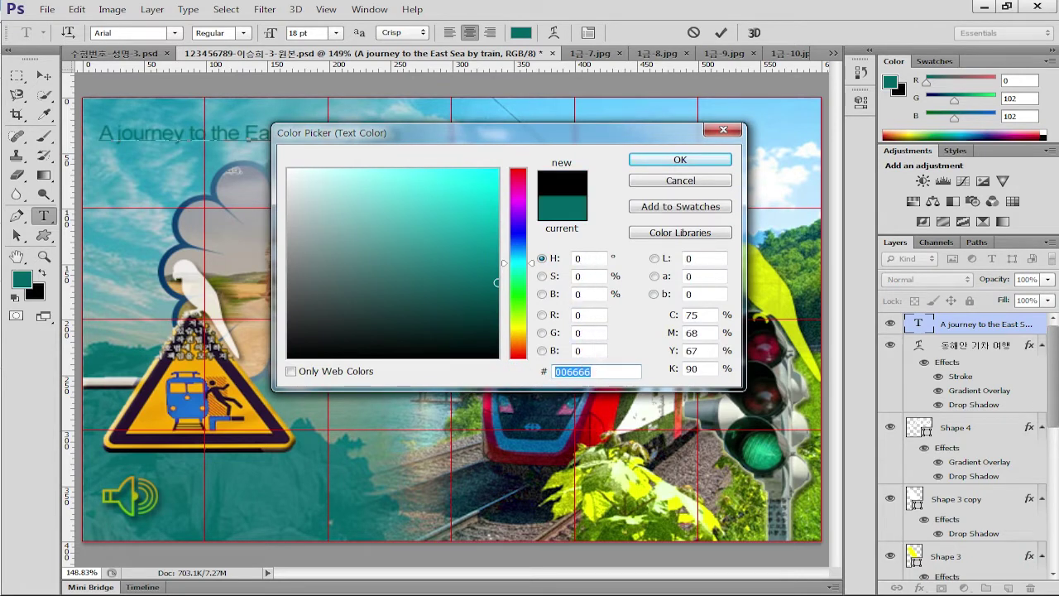
click(680, 182)
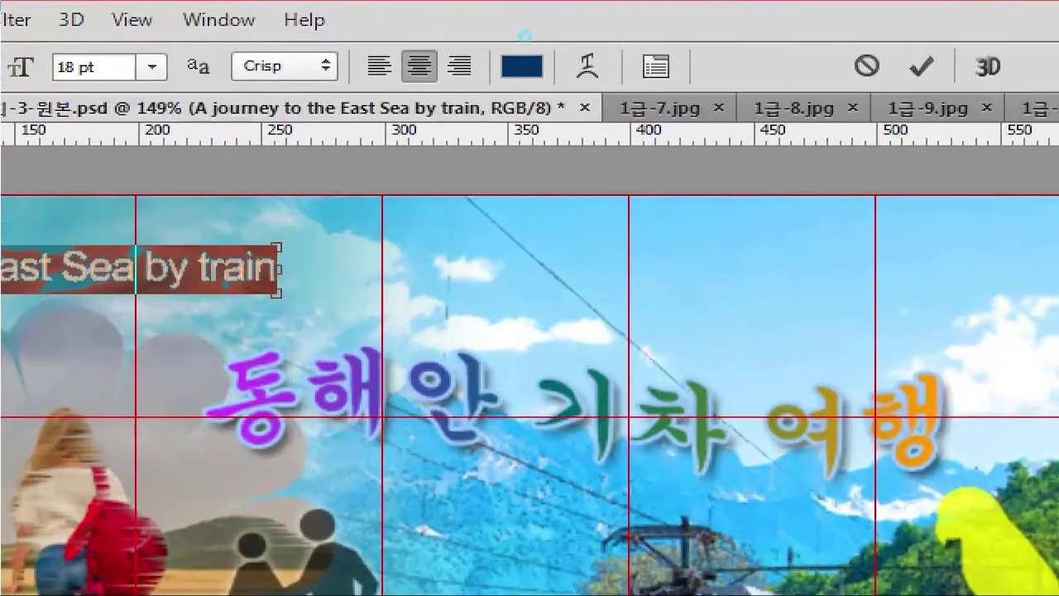
drag(520, 33, 538, 74)
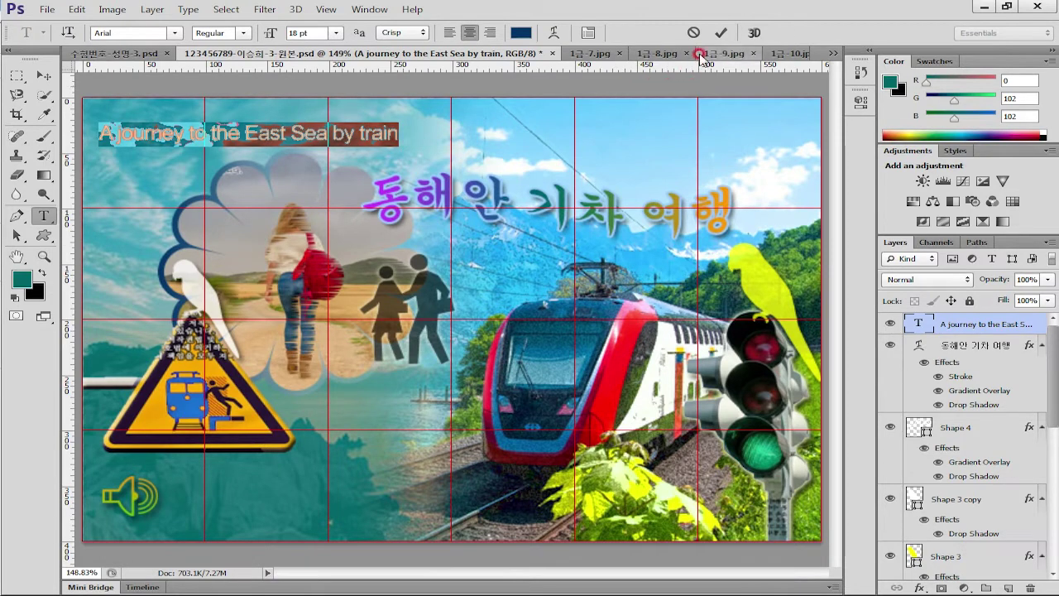
click(721, 32)
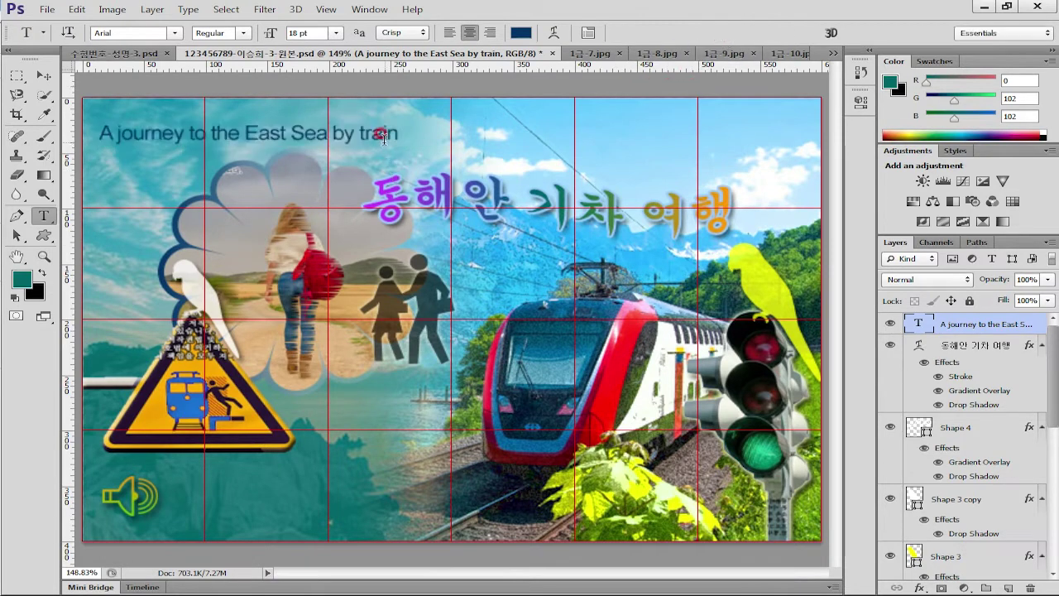
Give the English caption layer a 2 px white outside Stroke
double_click(1034, 321)
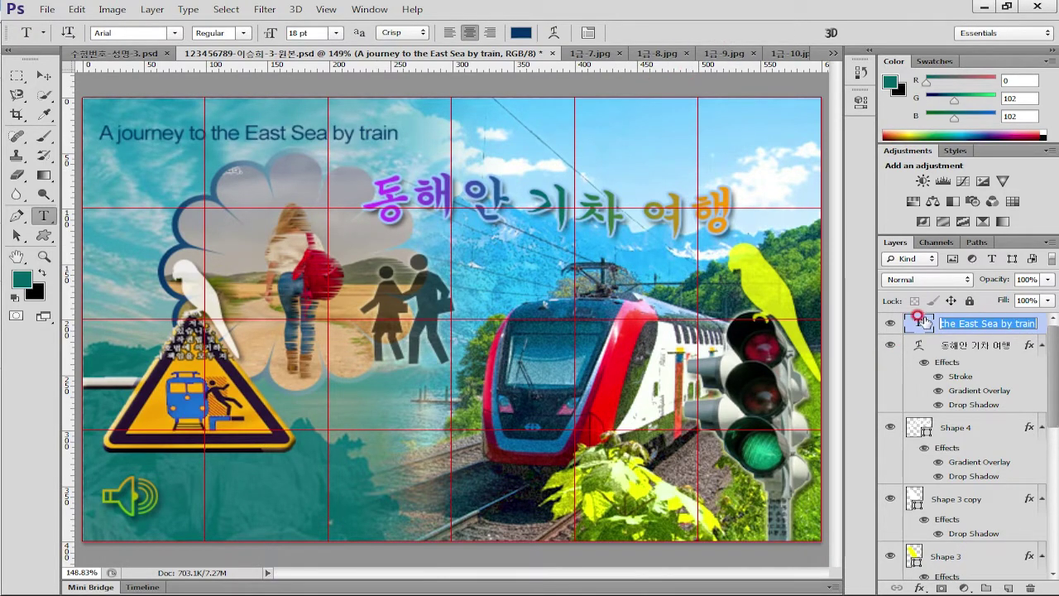
click(1044, 324)
double_click(1044, 324)
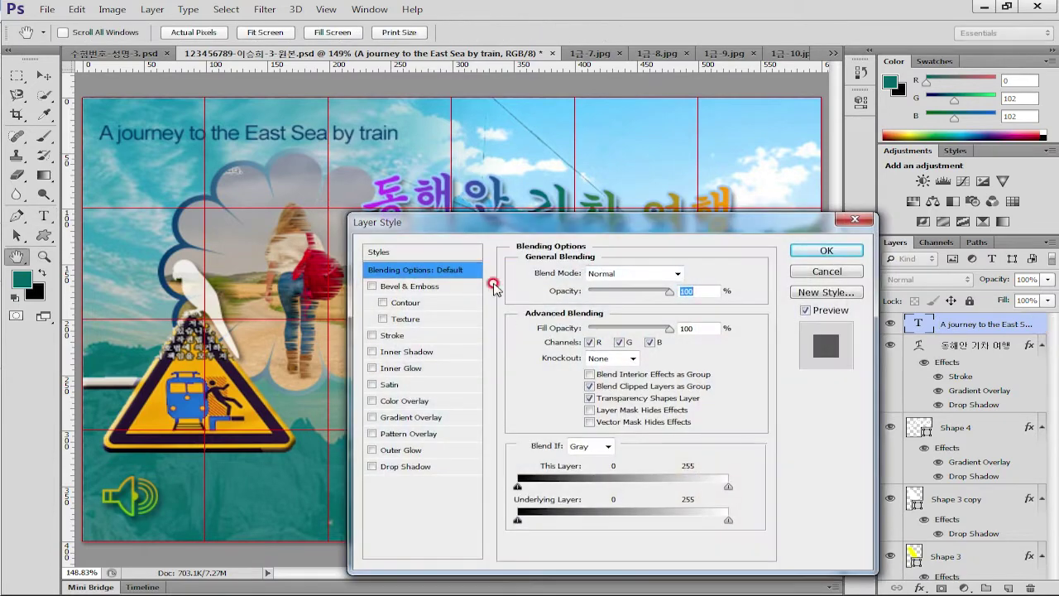
drag(518, 184, 477, 100)
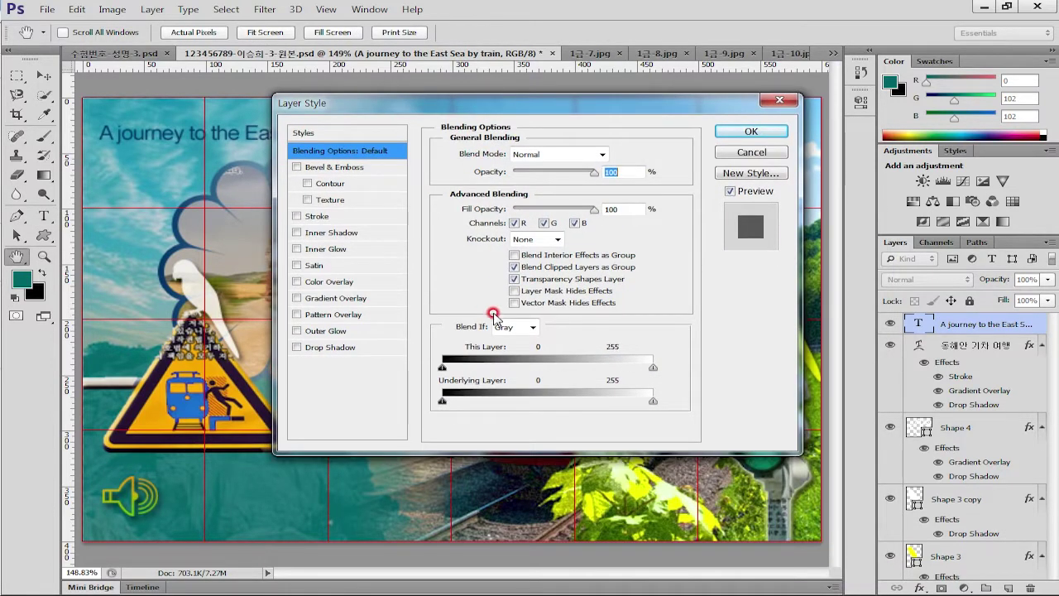
click(329, 217)
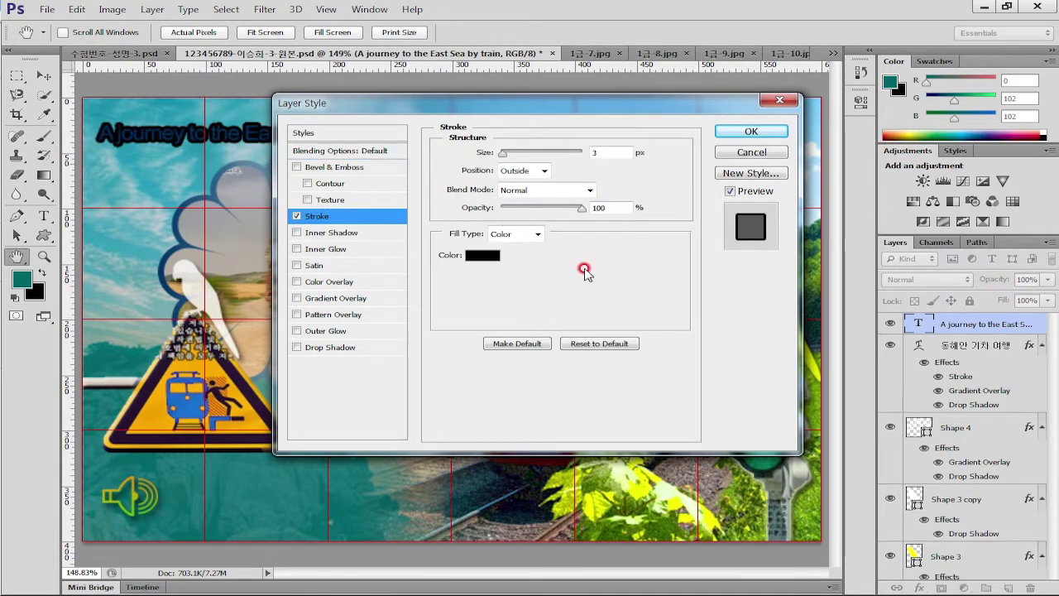
drag(502, 153, 502, 153)
click(484, 257)
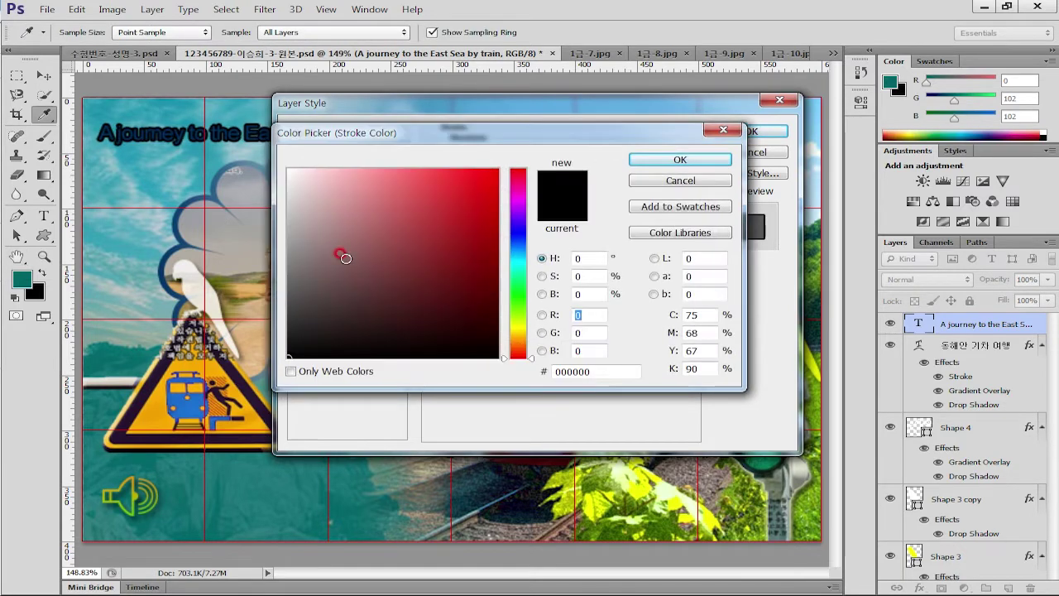
drag(305, 172, 269, 156)
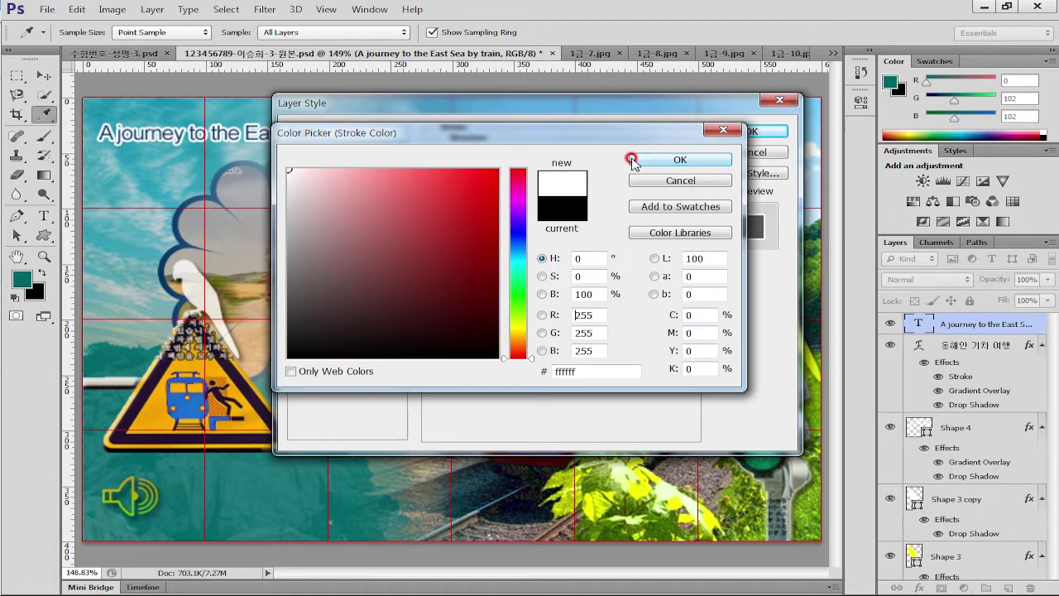
click(633, 158)
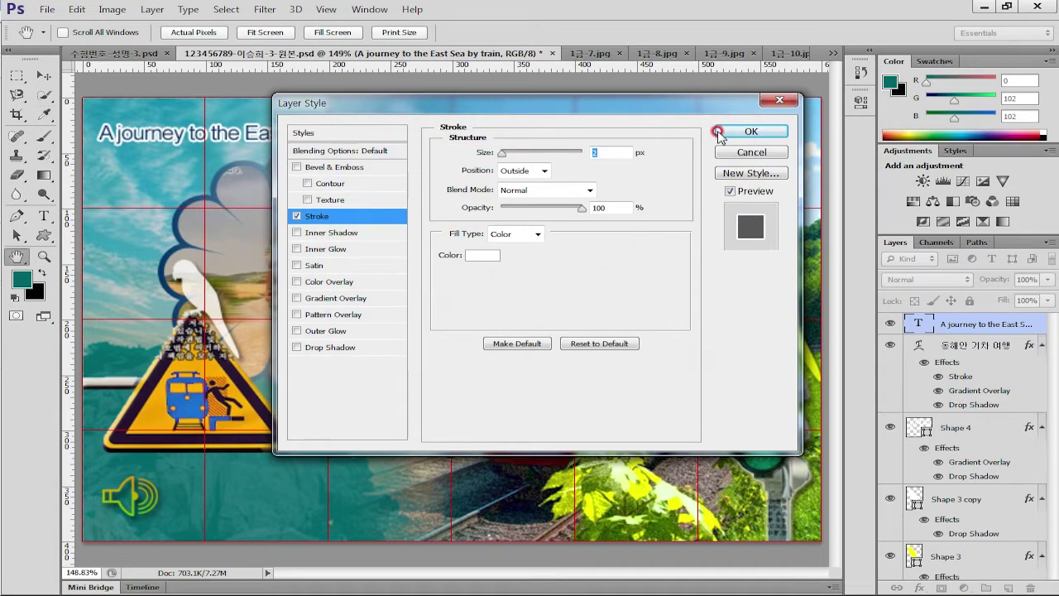
click(751, 130)
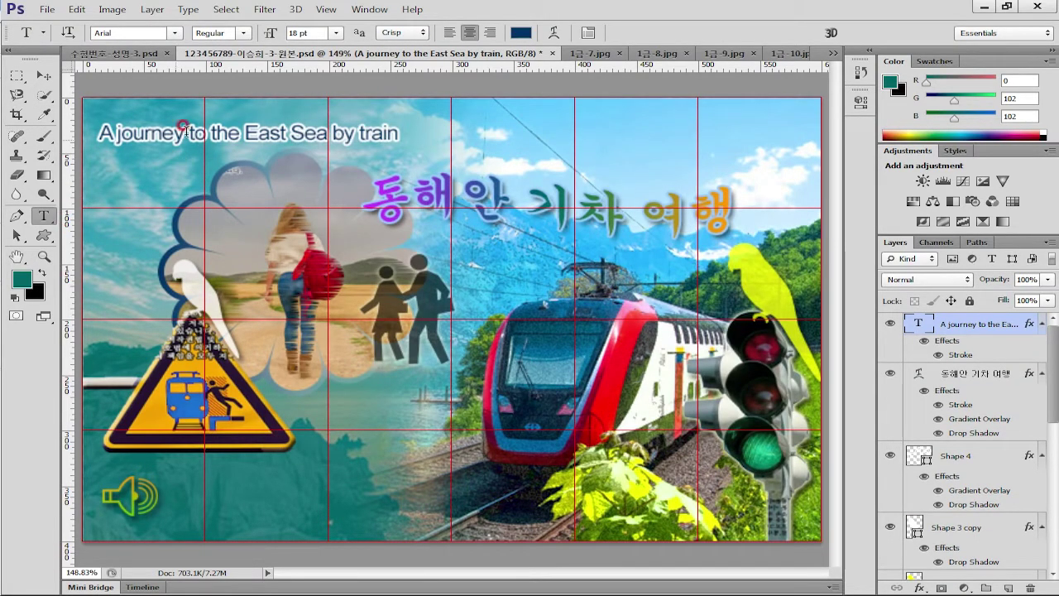
Move the English caption to sit just above the Korean title
click(43, 75)
drag(147, 139, 397, 158)
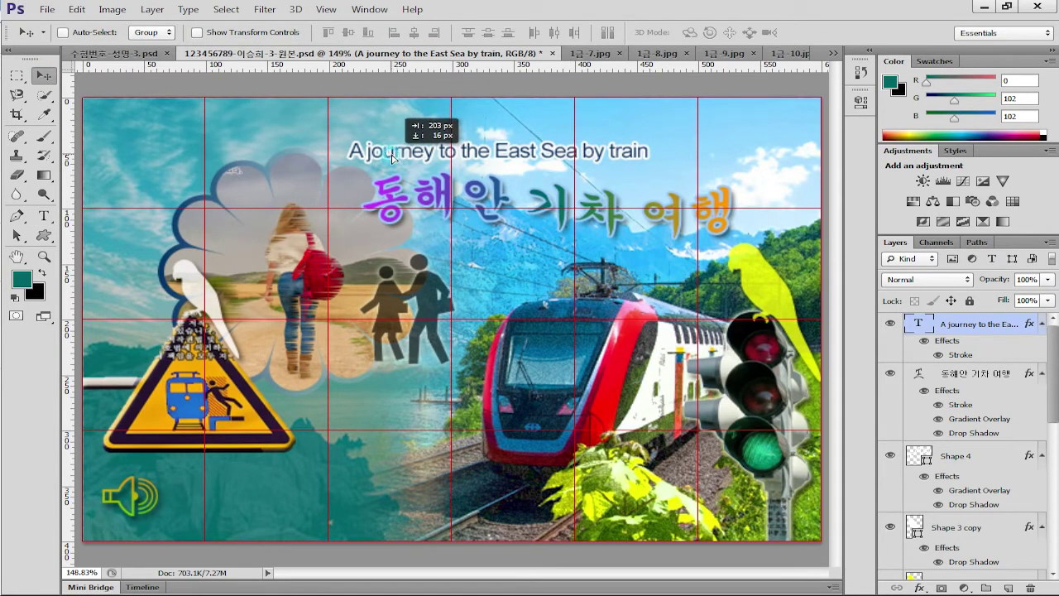
drag(393, 154, 378, 152)
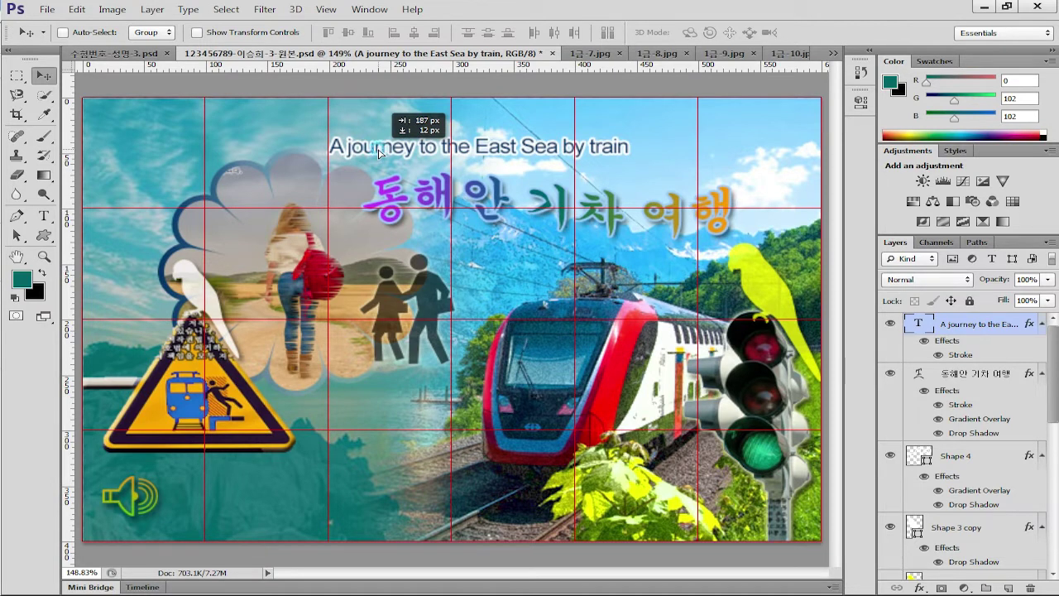
drag(379, 151, 379, 151)
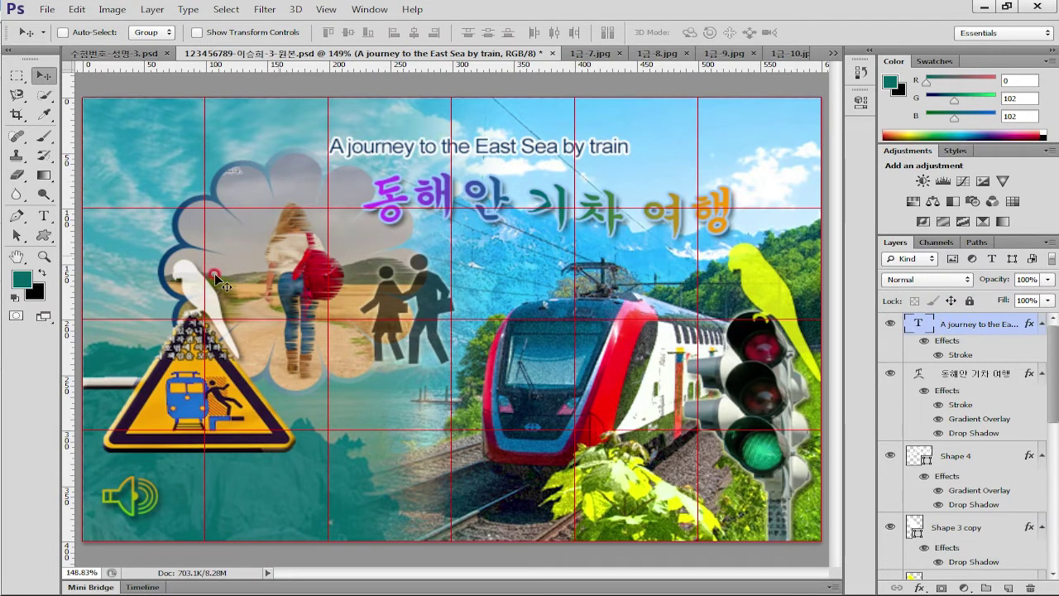
Warp the English caption with the Flag style
click(52, 218)
click(555, 33)
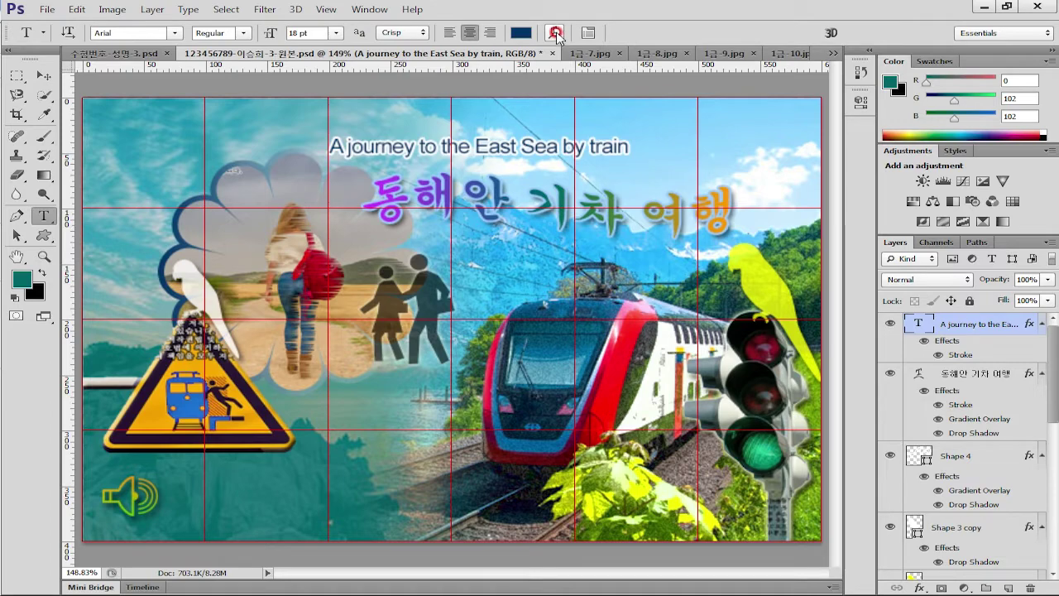
click(735, 289)
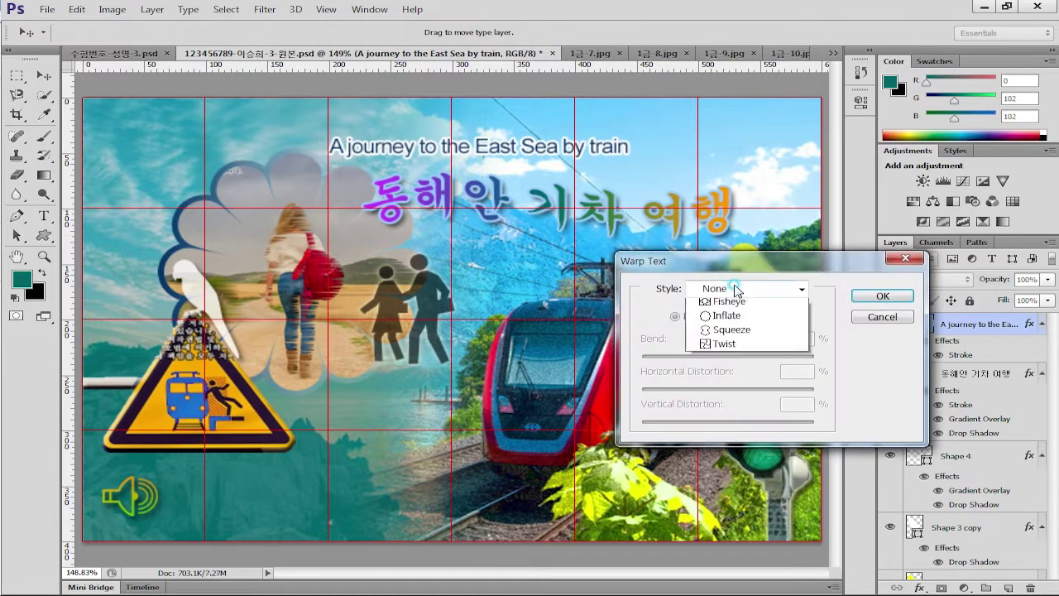
click(739, 464)
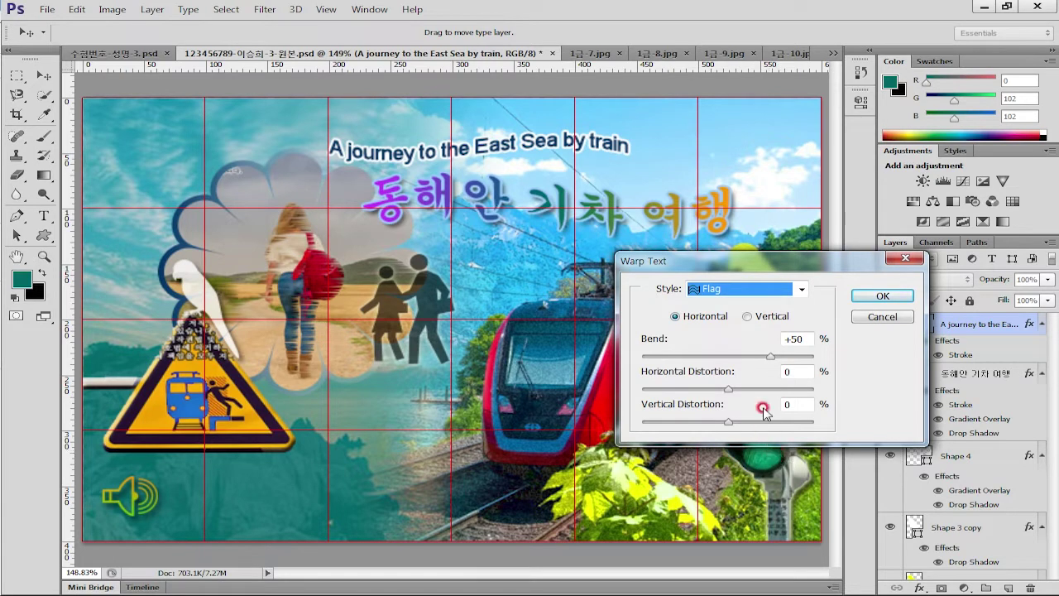
click(888, 296)
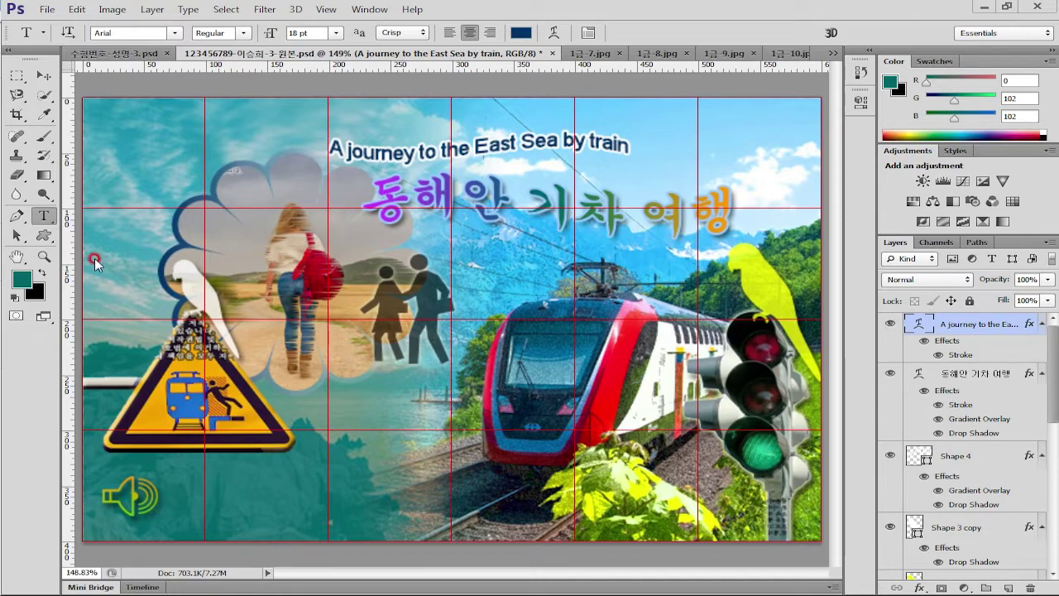
Change the font family from Arial to the Korean font 돋움
click(174, 32)
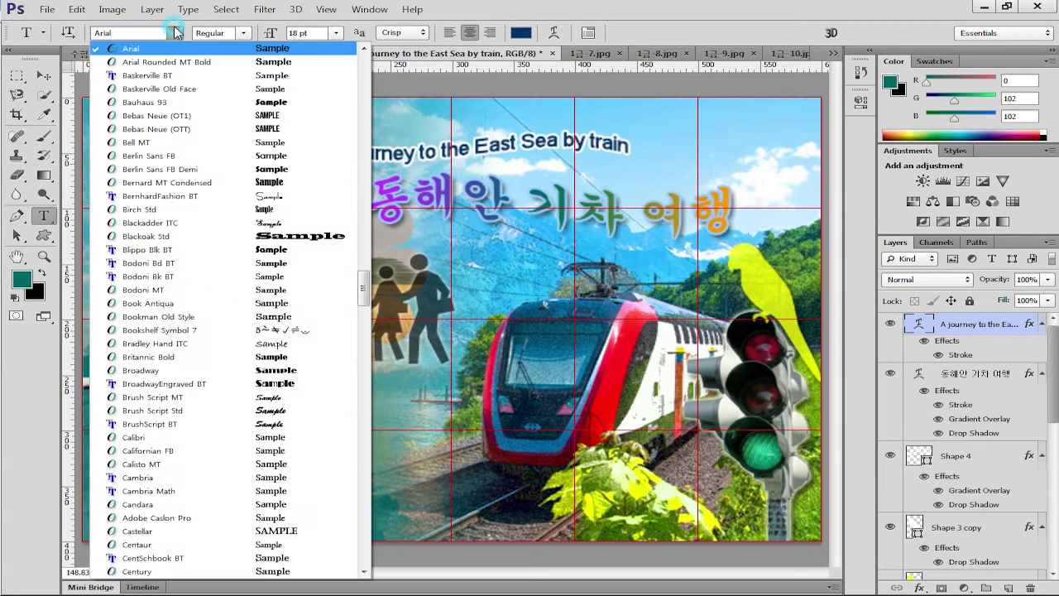
scroll(187, 66, up, 5)
drag(360, 241, 384, 150)
click(139, 357)
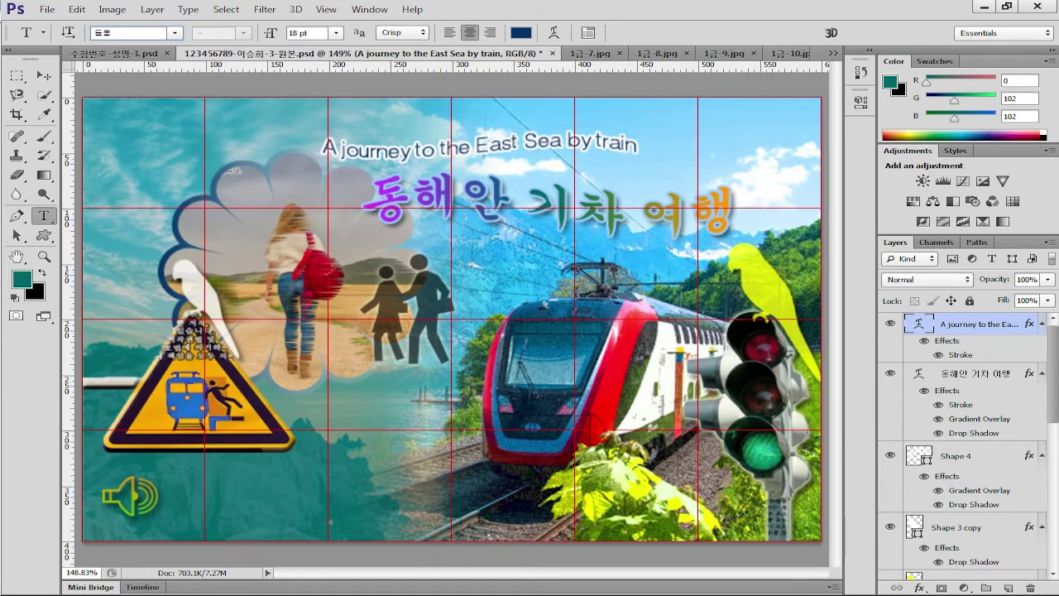
Paste 열차가 들어오고 있습니다 as a new text line and move it right of the speaker icon
click(175, 499)
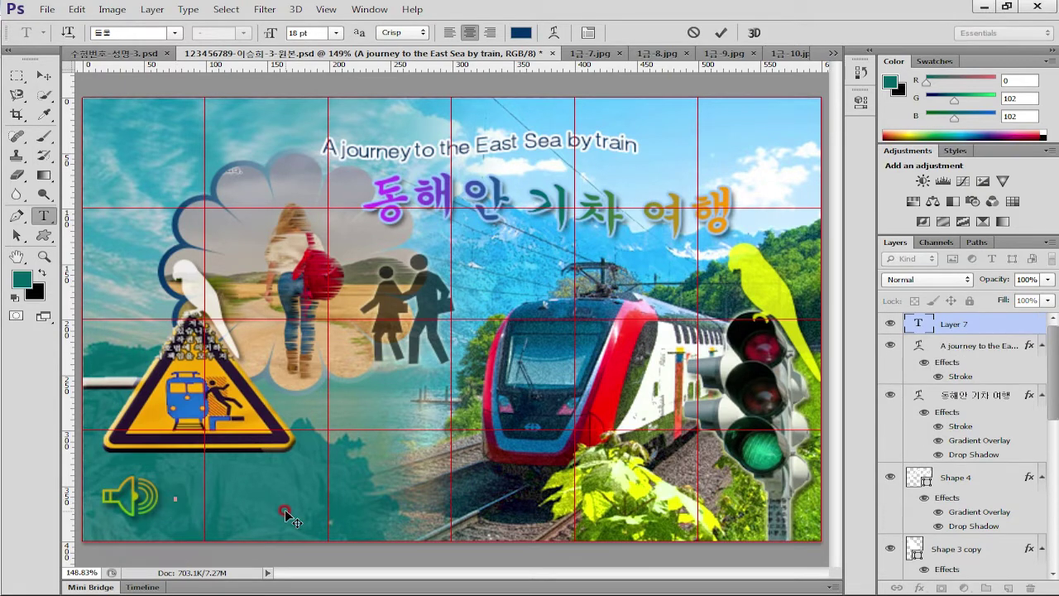
text(기차가 들어오고 있습니다)
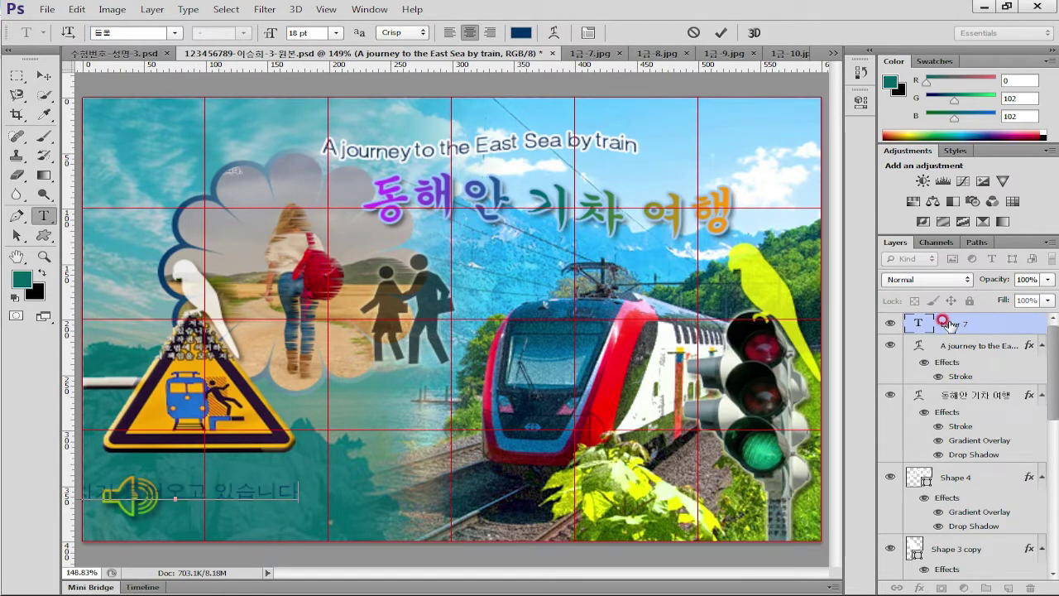
double_click(918, 324)
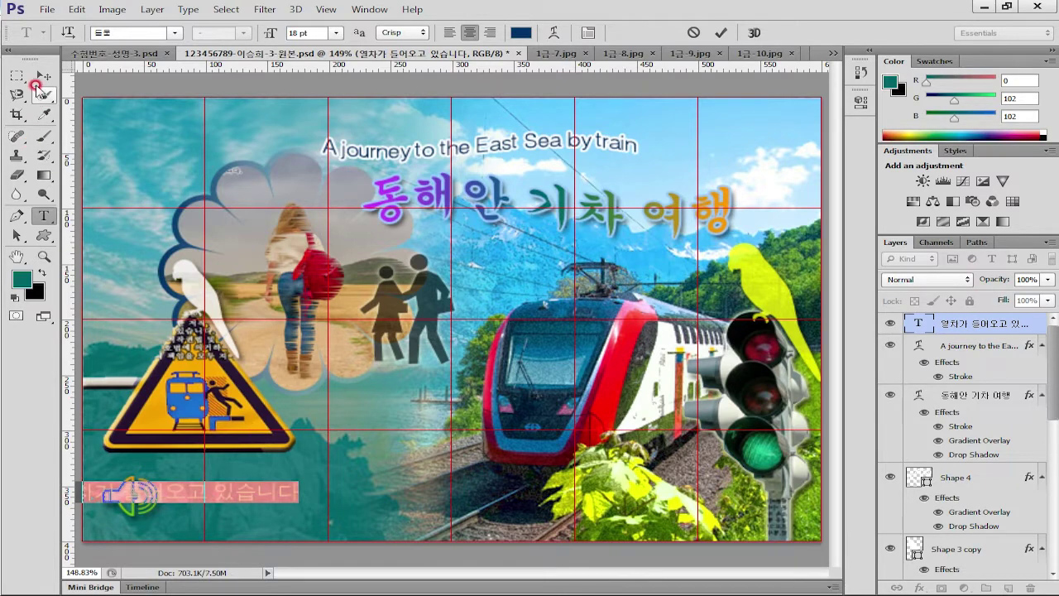
click(44, 75)
drag(257, 522, 374, 521)
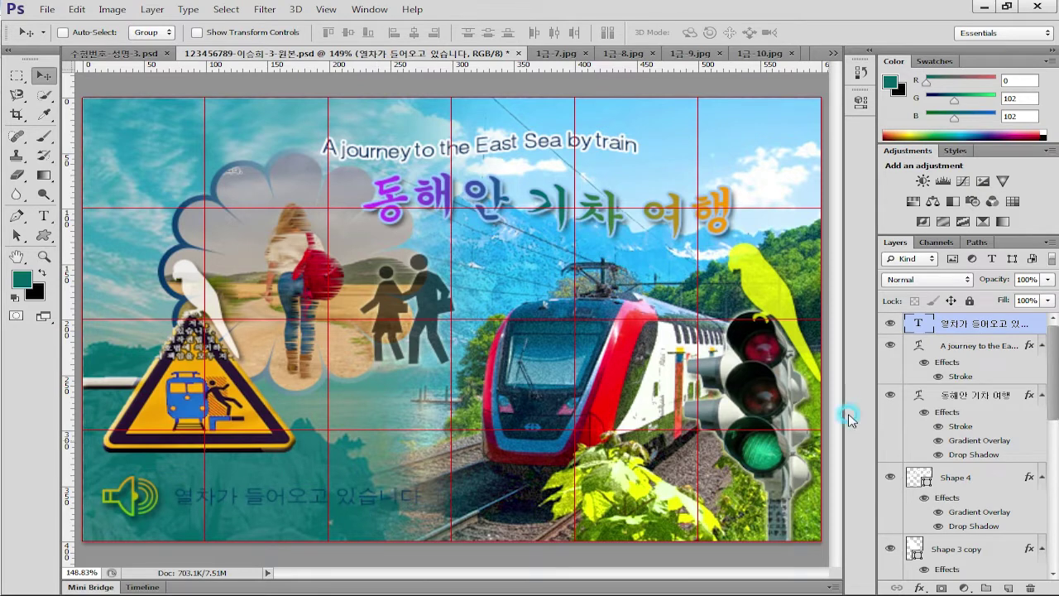
Re-select and commit the caption text, then rename its text layer
double_click(917, 323)
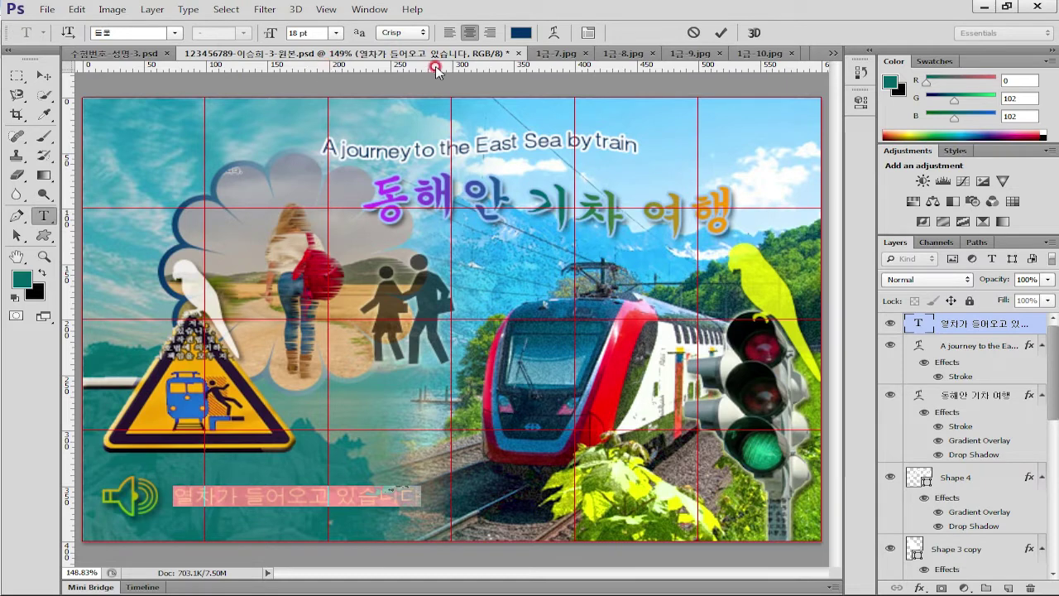
click(721, 33)
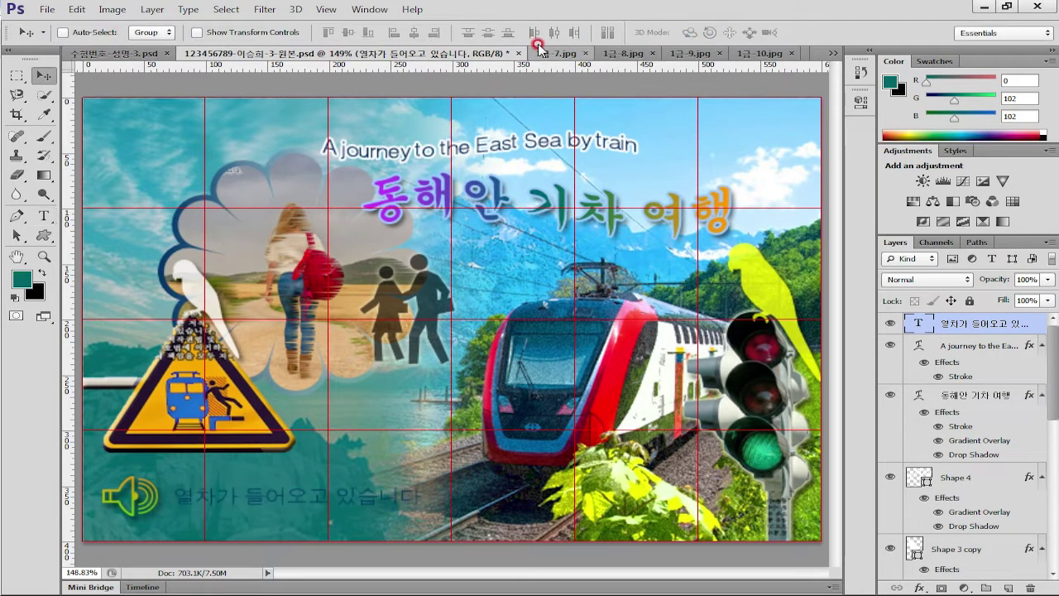
double_click(1033, 321)
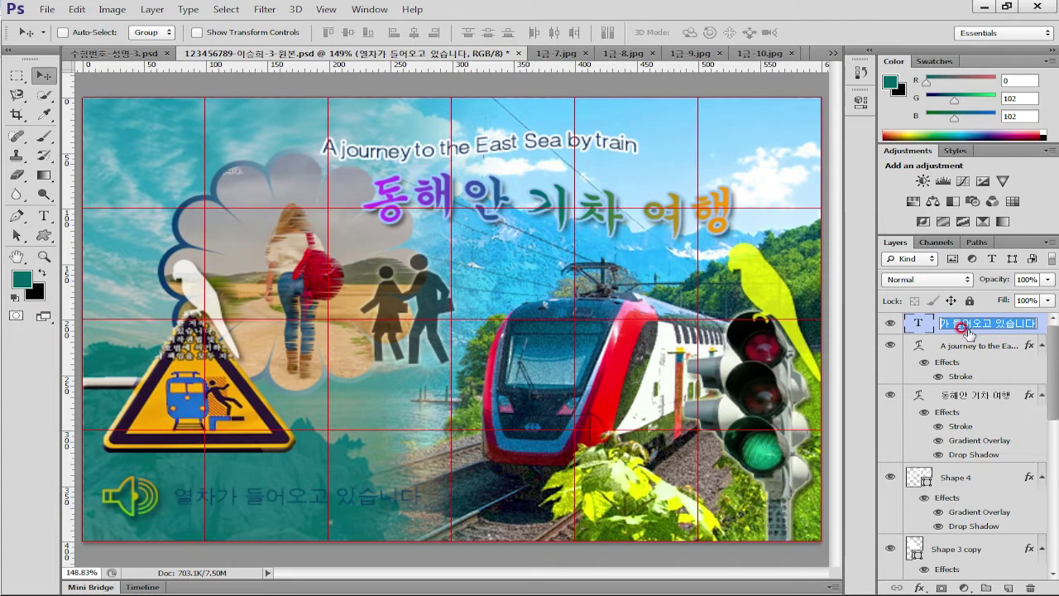
click(1047, 329)
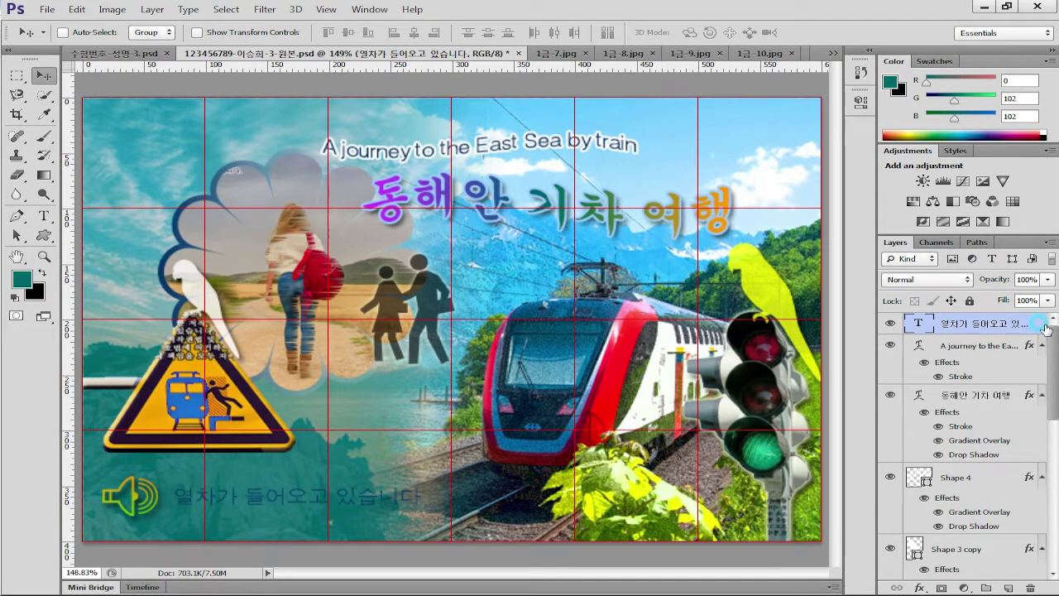
Add a Gradient Overlay effect to the Korean caption and open its Gradient Editor
click(919, 588)
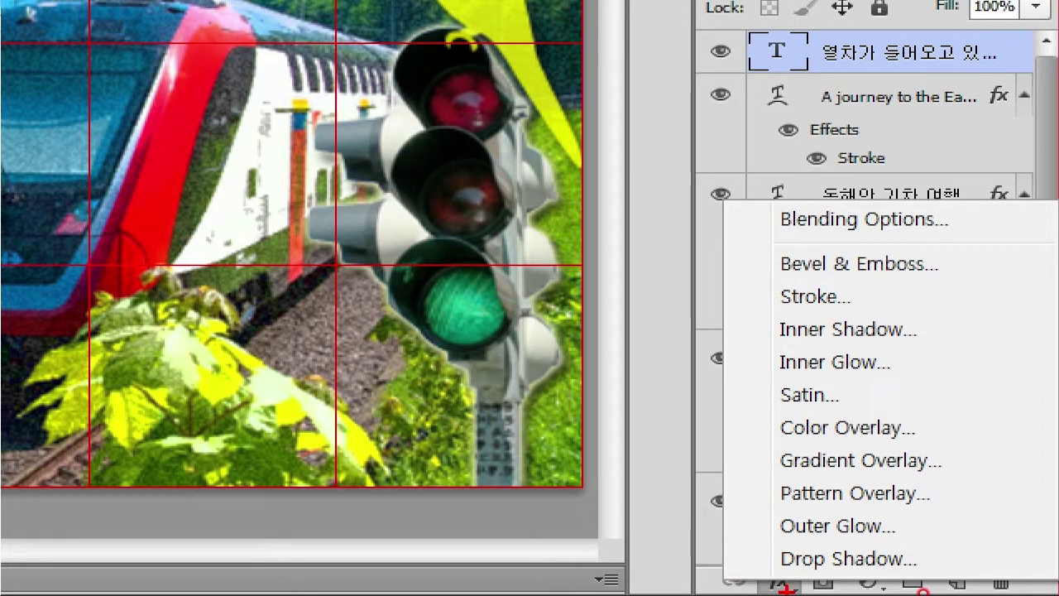
mouse_move(891, 480)
mouse_down()
mouse_move(832, 455)
mouse_move(942, 460)
mouse_up()
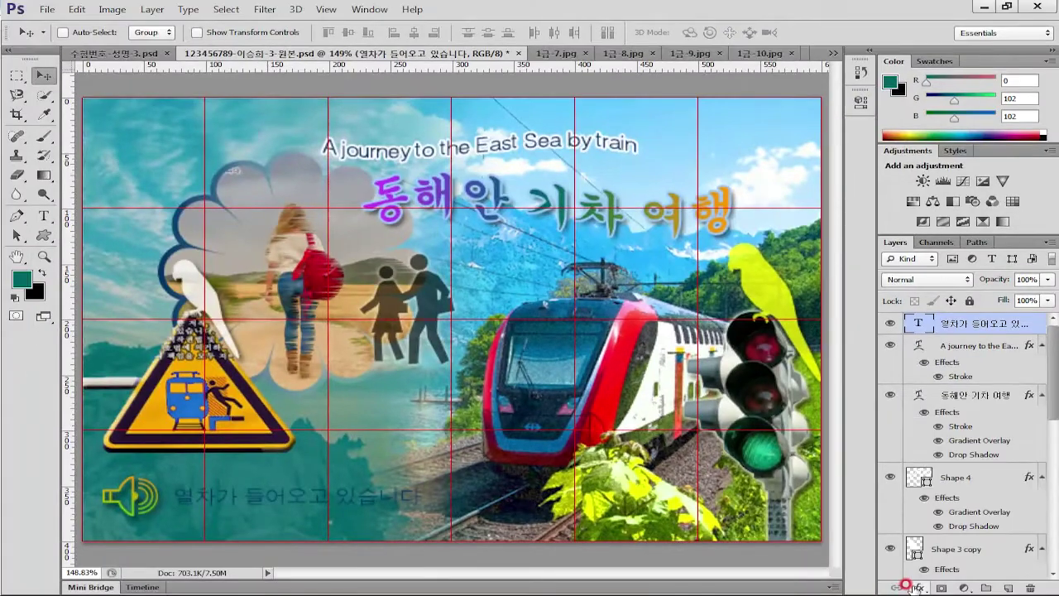
click(782, 583)
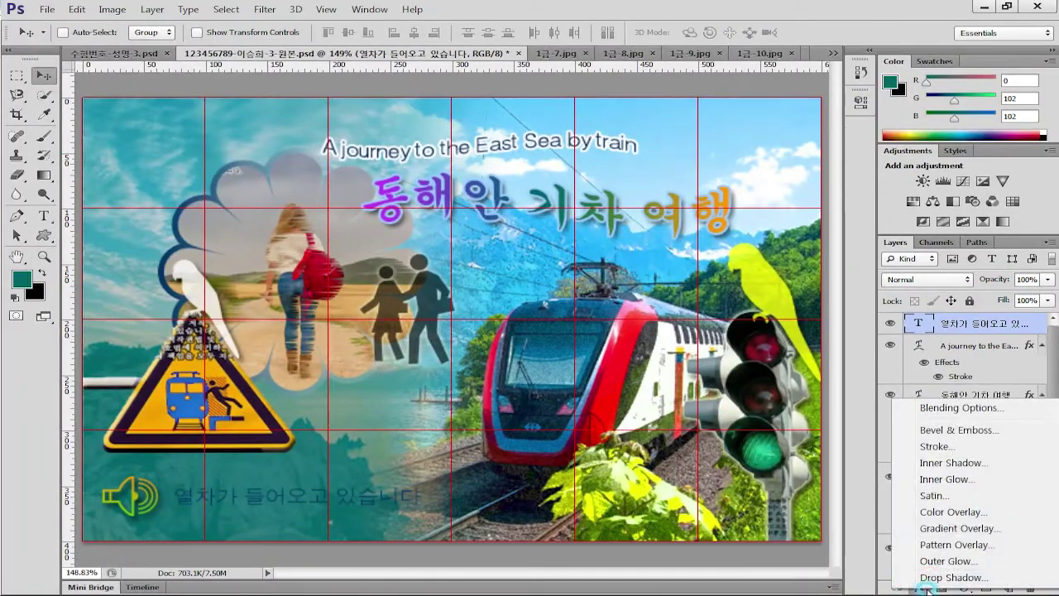
click(956, 528)
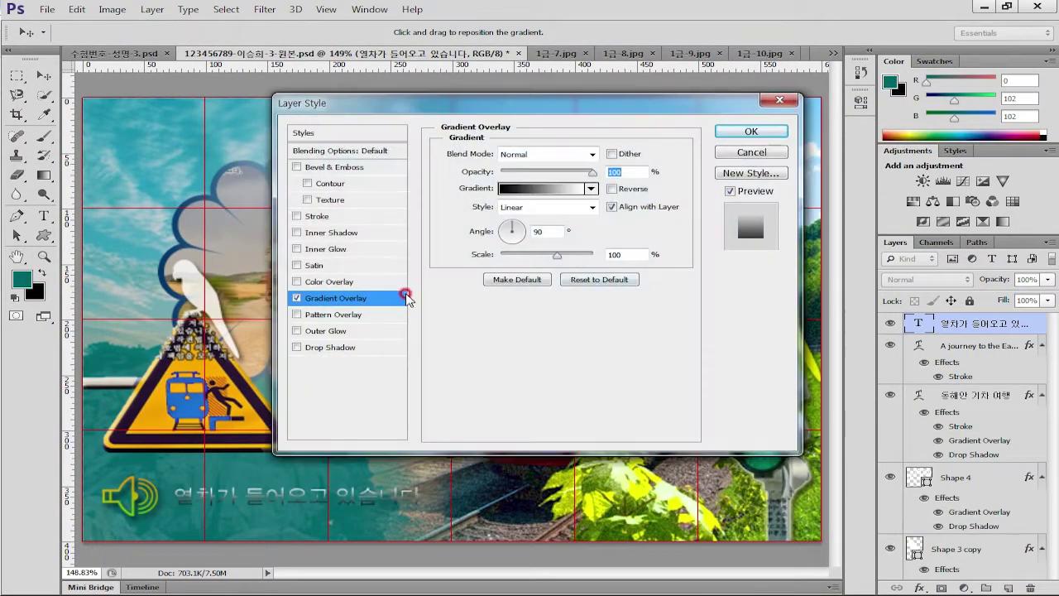
click(536, 190)
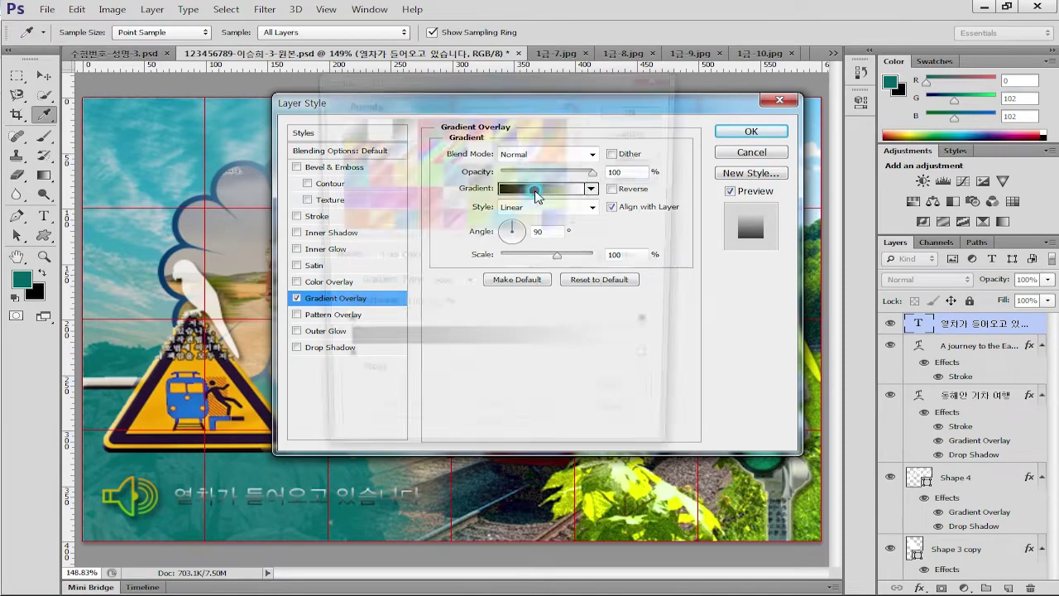
Set the gradient's left colour stop to green #66cc00
click(337, 365)
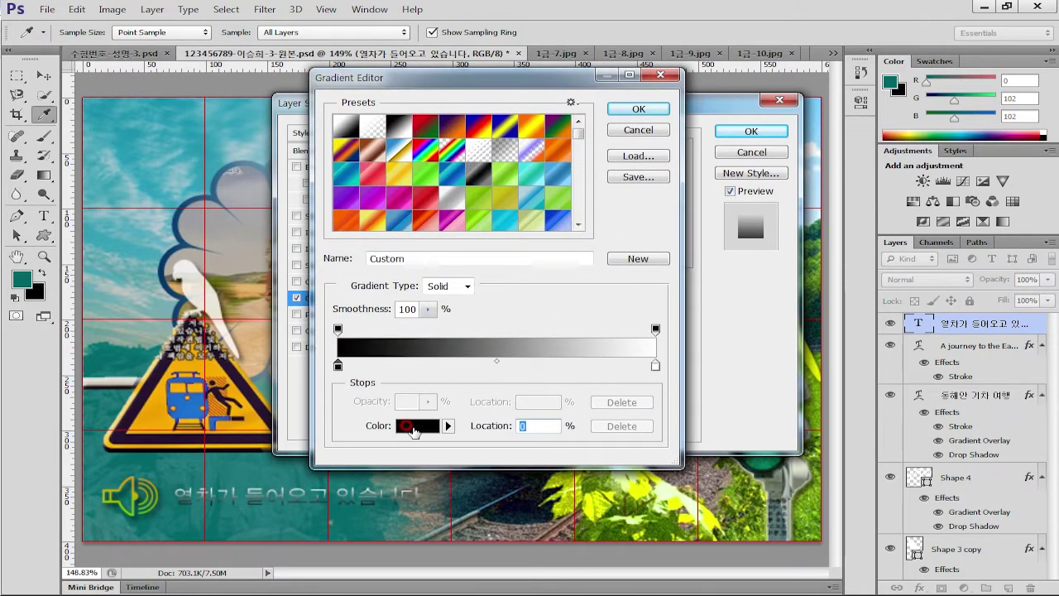
click(411, 427)
click(589, 372)
text(6)
text(6cc00)
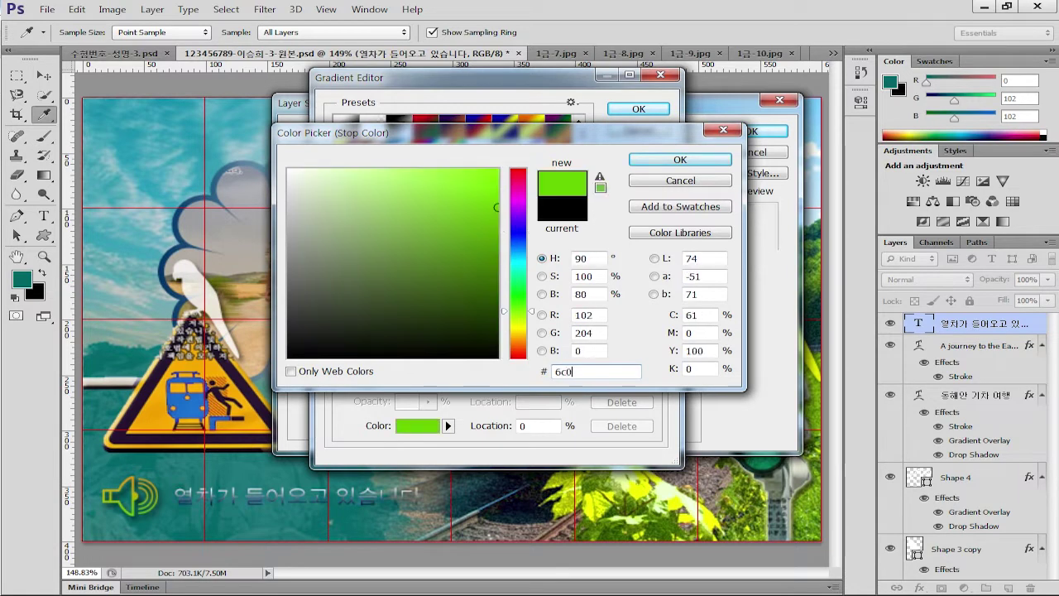
click(704, 160)
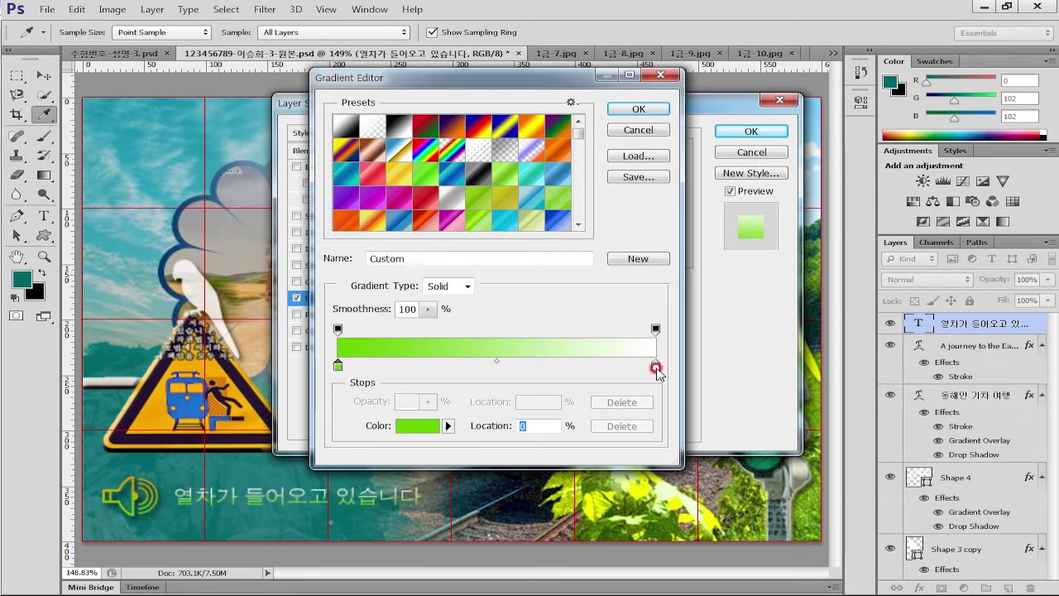
Set the right colour stop to yellow #fccc00 and confirm the gradient
click(656, 365)
click(417, 425)
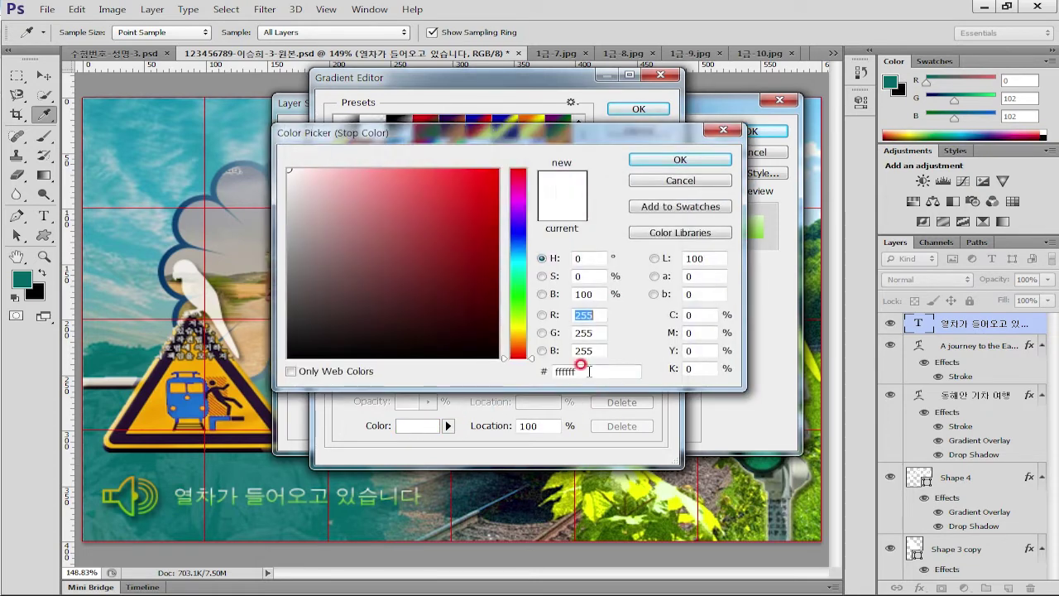
text(fc)
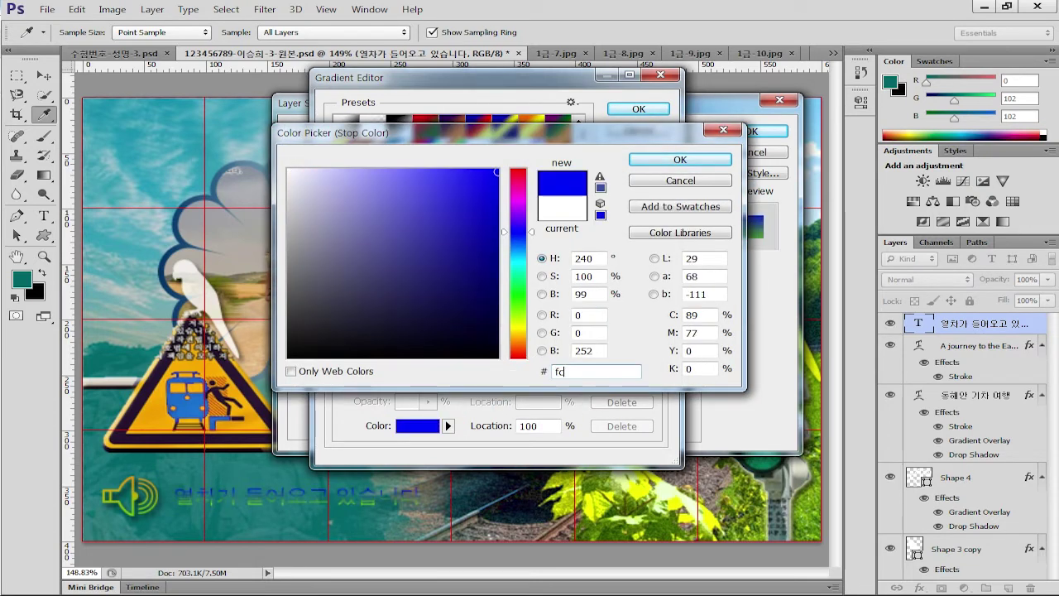
text(cc00)
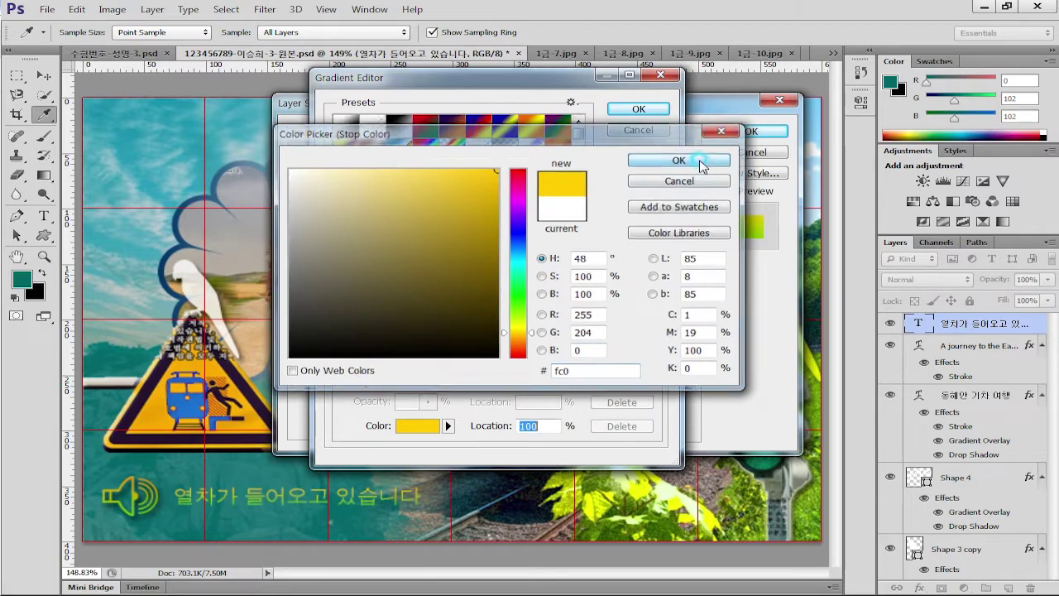
click(672, 158)
click(639, 108)
drag(600, 101, 692, 89)
Give the caption a 2 px #333333 Stroke and apply it with the gradient overlay
click(624, 214)
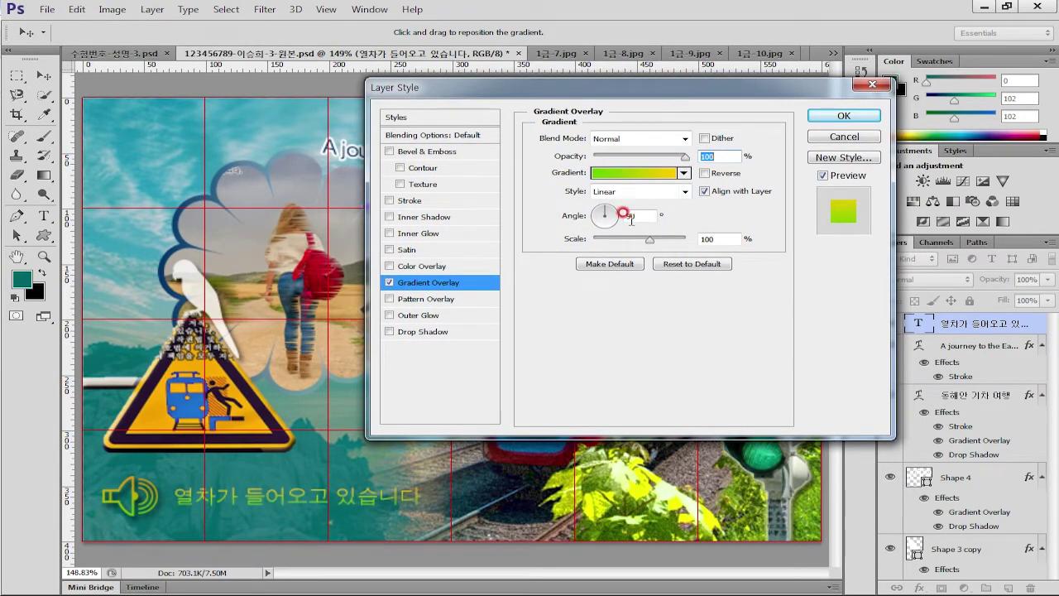
click(409, 201)
click(699, 135)
click(662, 145)
click(578, 246)
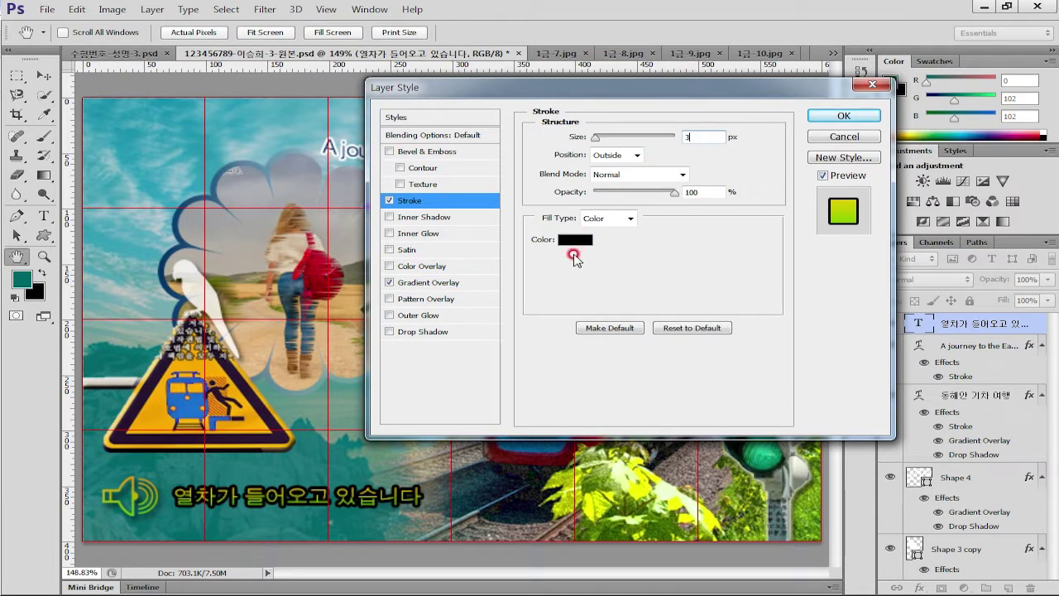
click(562, 242)
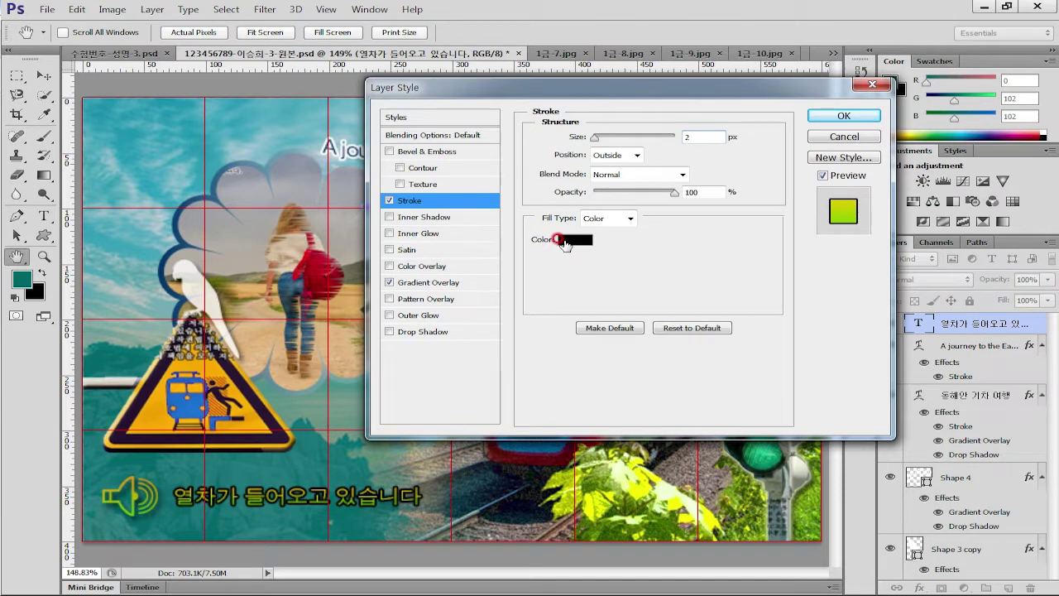
click(579, 372)
text(333333)
click(702, 160)
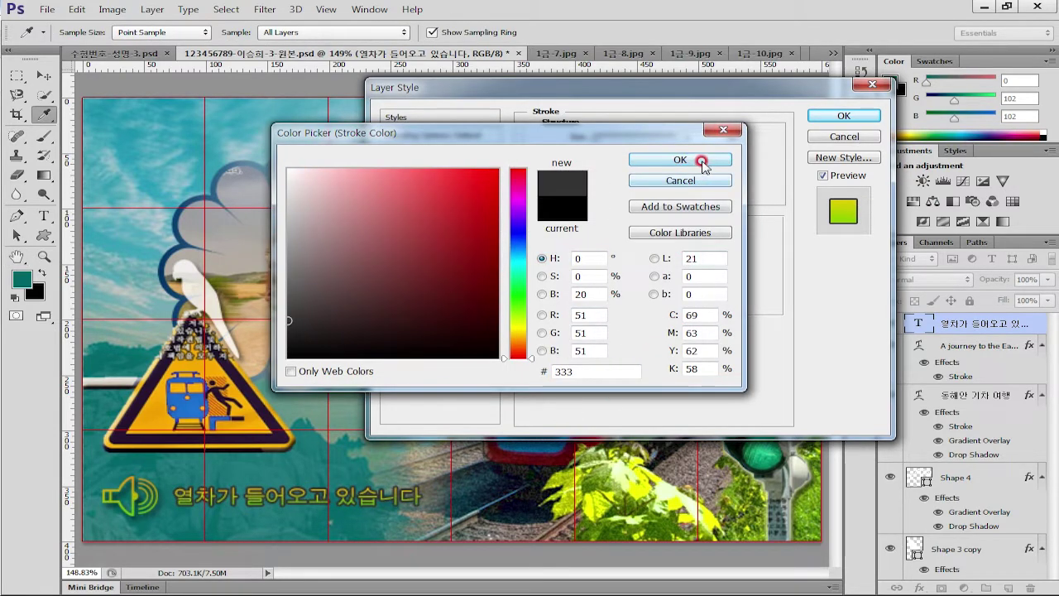
click(839, 118)
click(243, 538)
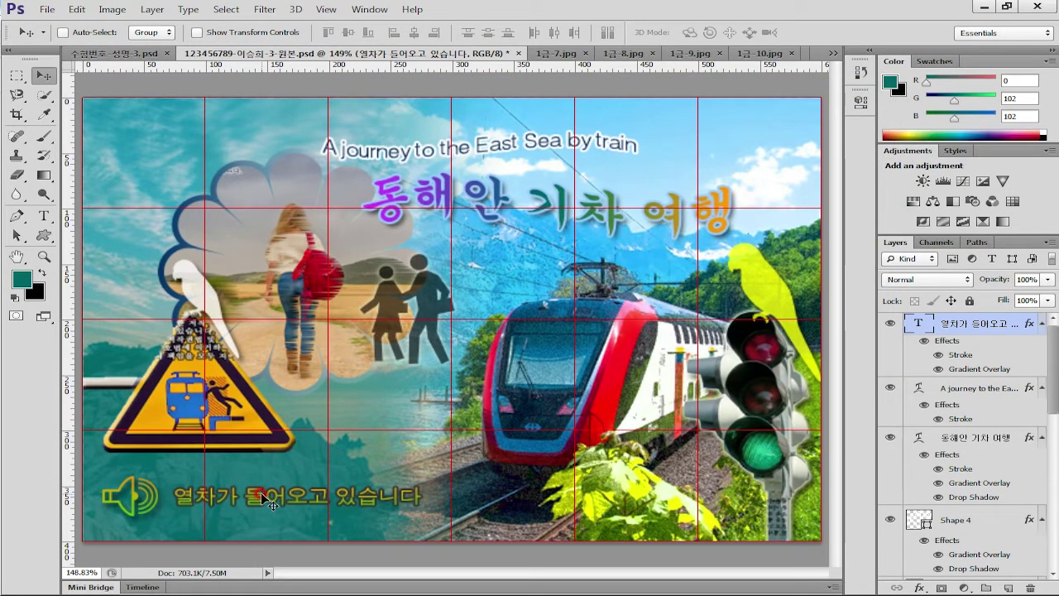
Nudge the Korean caption and the Shape 4 speaker icon a few pixels to the right
drag(259, 496, 283, 499)
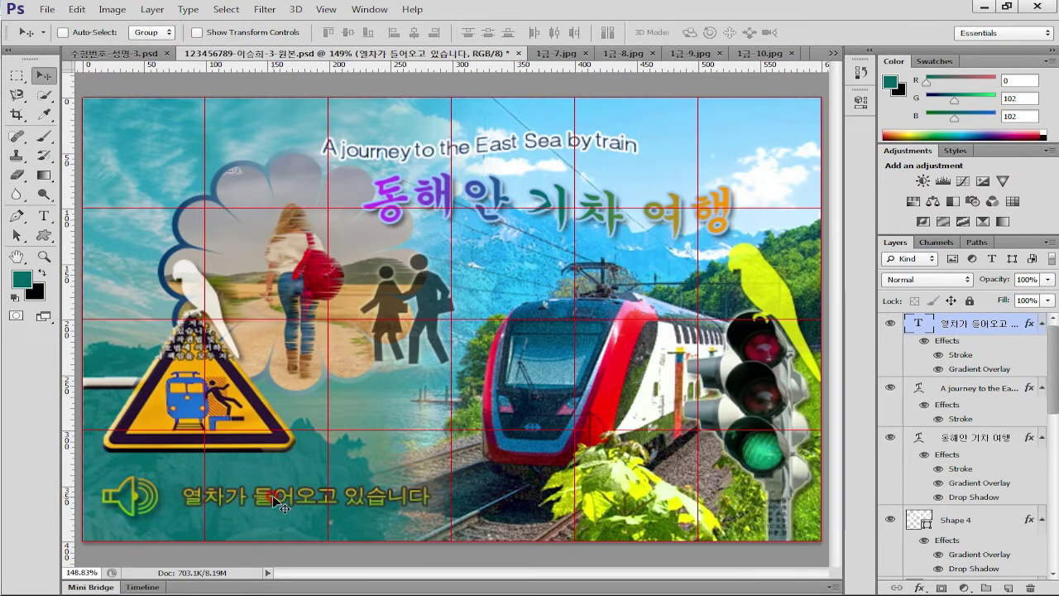
ctrl+click(140, 500)
drag(138, 500, 145, 503)
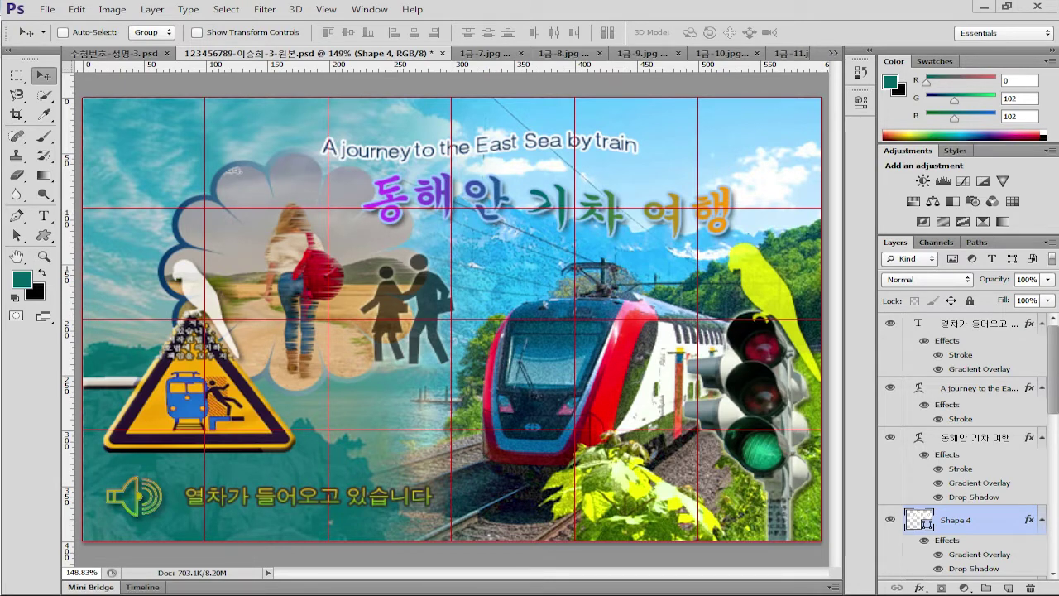
key(alt+Tab)
click(43, 216)
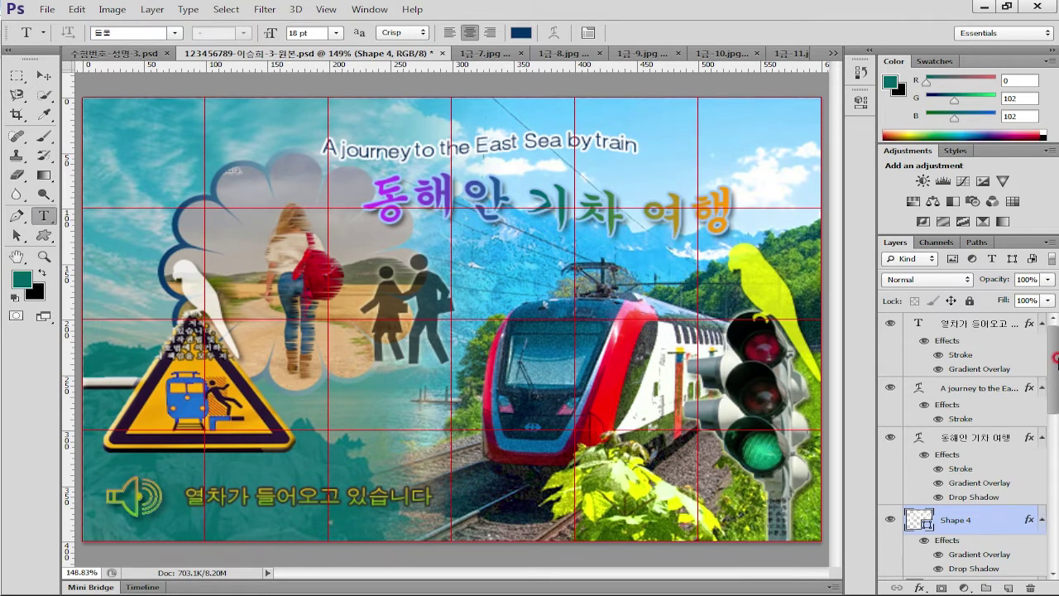
Set the Korean caption layer's font size to 16 pt
click(987, 324)
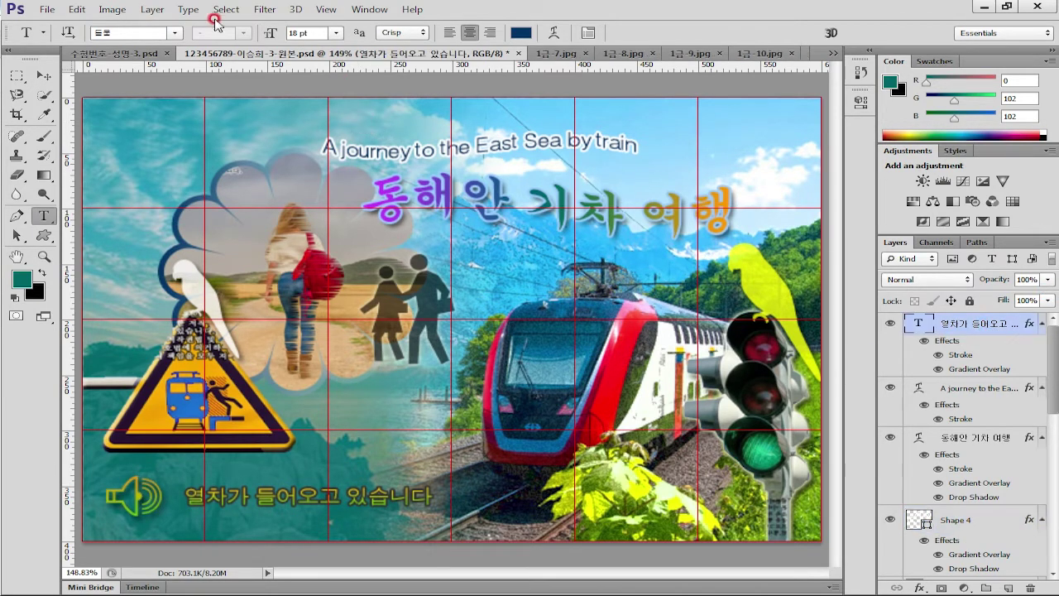
double_click(296, 33)
text(16)
key(Return)
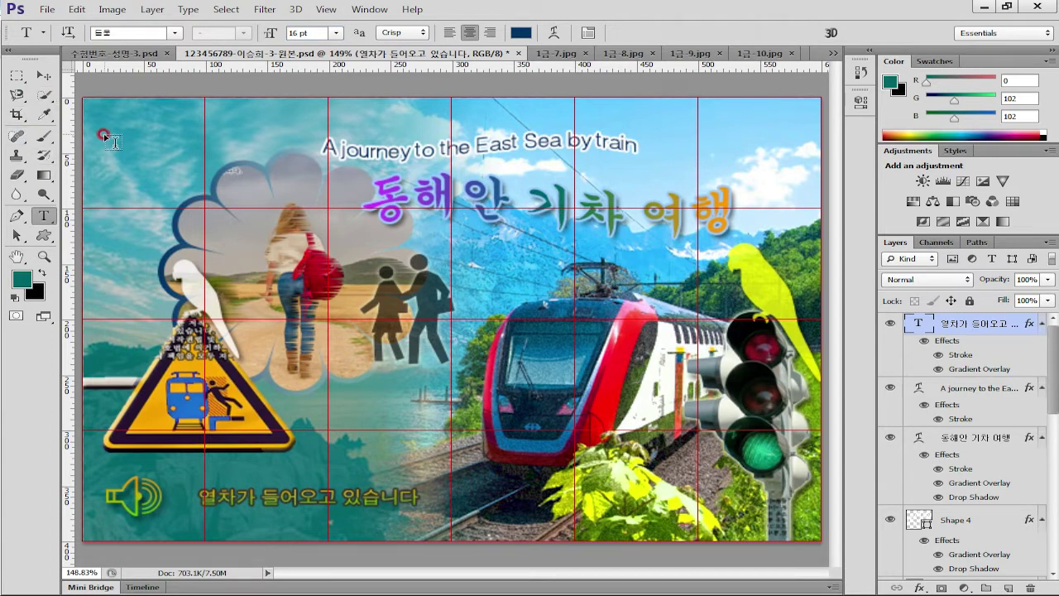
Paste 경로 안내 / 승차 정보 as a new top-left text line and colour it white
click(103, 134)
key(ctrl+v)
drag(237, 172, 327, 169)
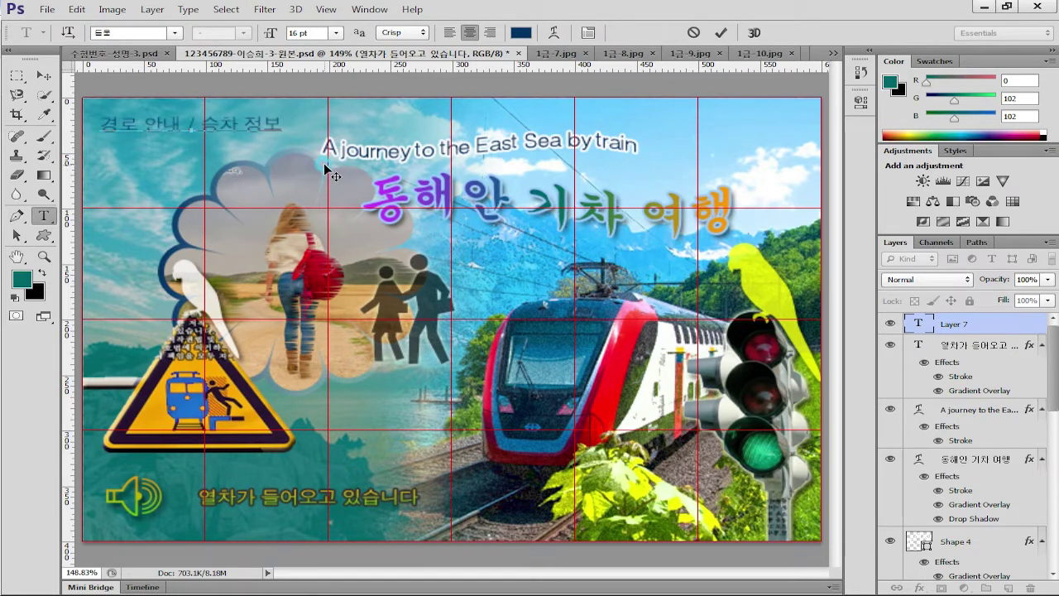
double_click(918, 324)
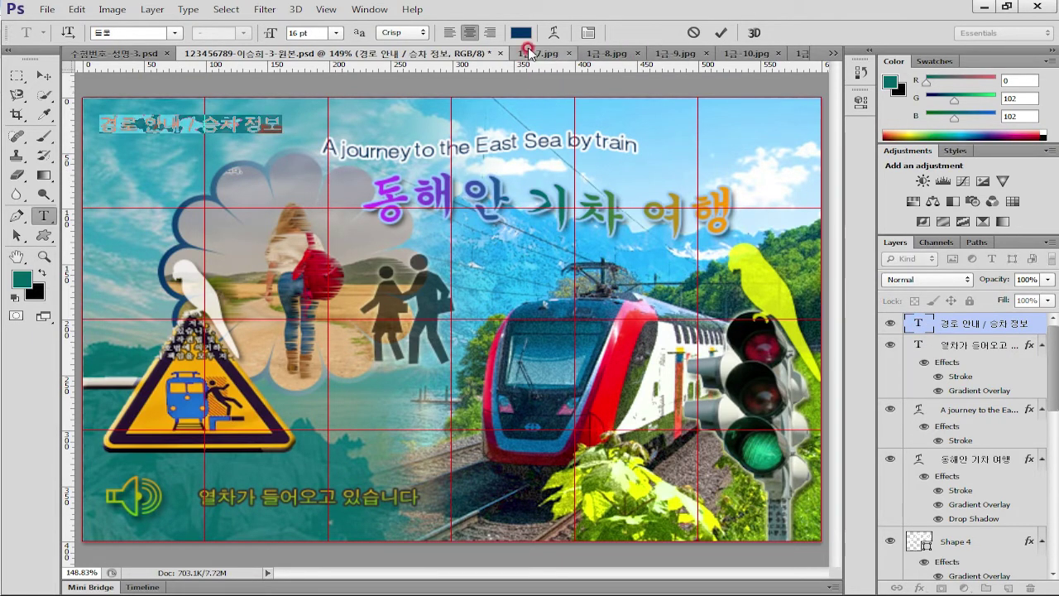
click(520, 33)
drag(294, 174, 257, 107)
click(655, 160)
click(721, 33)
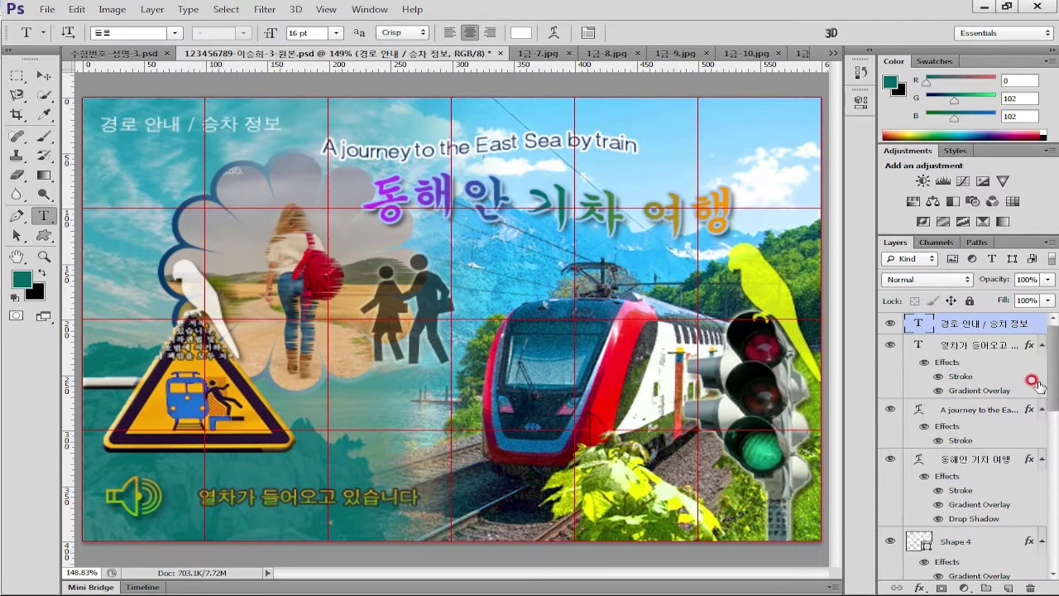
Outline the 경로 안내 / 승차 정보 label with an olive #666633 Stroke
click(925, 586)
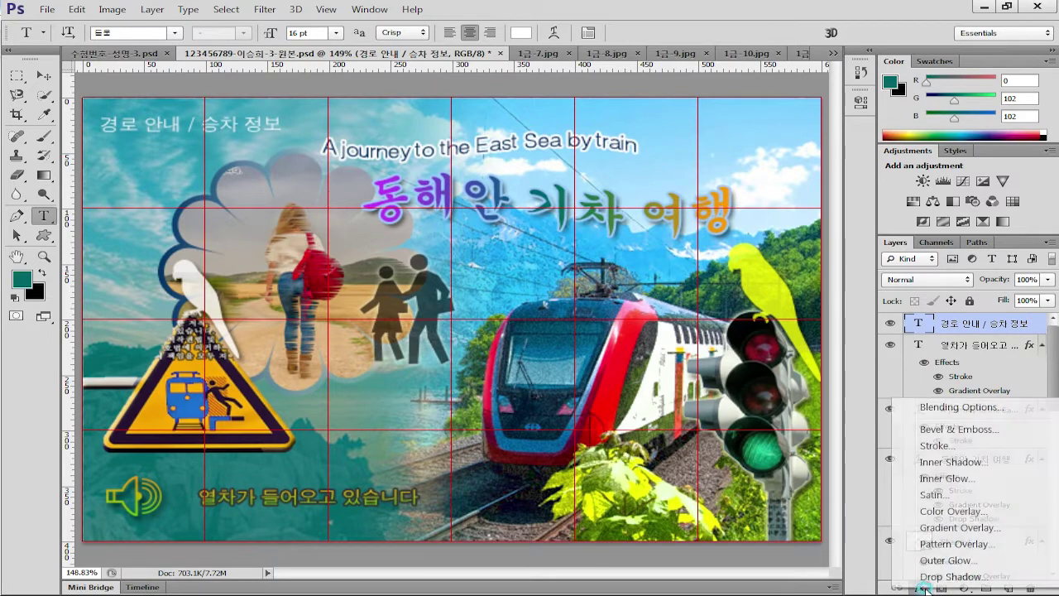
click(936, 445)
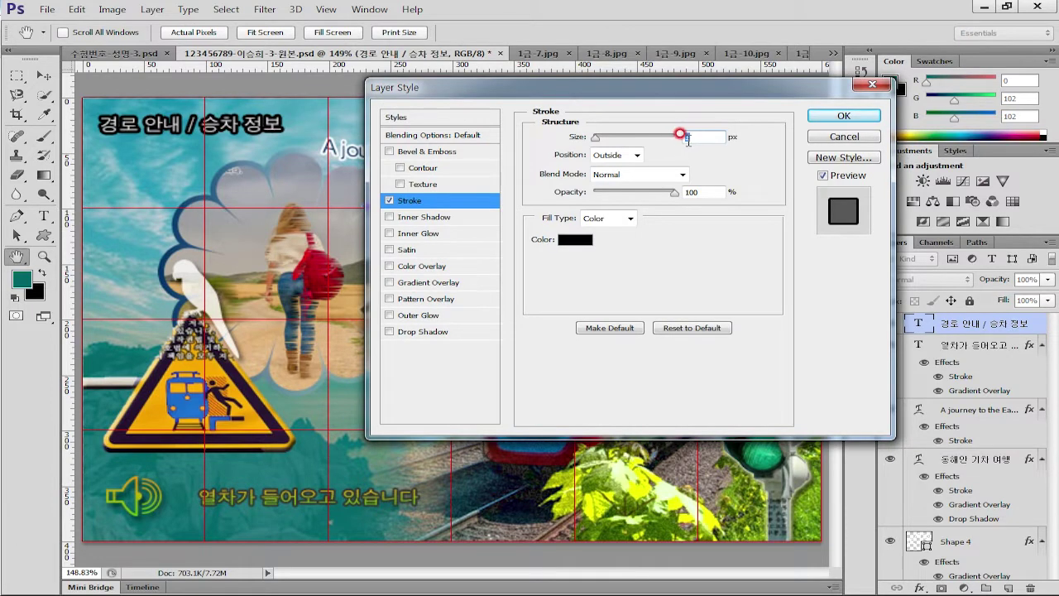
click(575, 239)
double_click(581, 371)
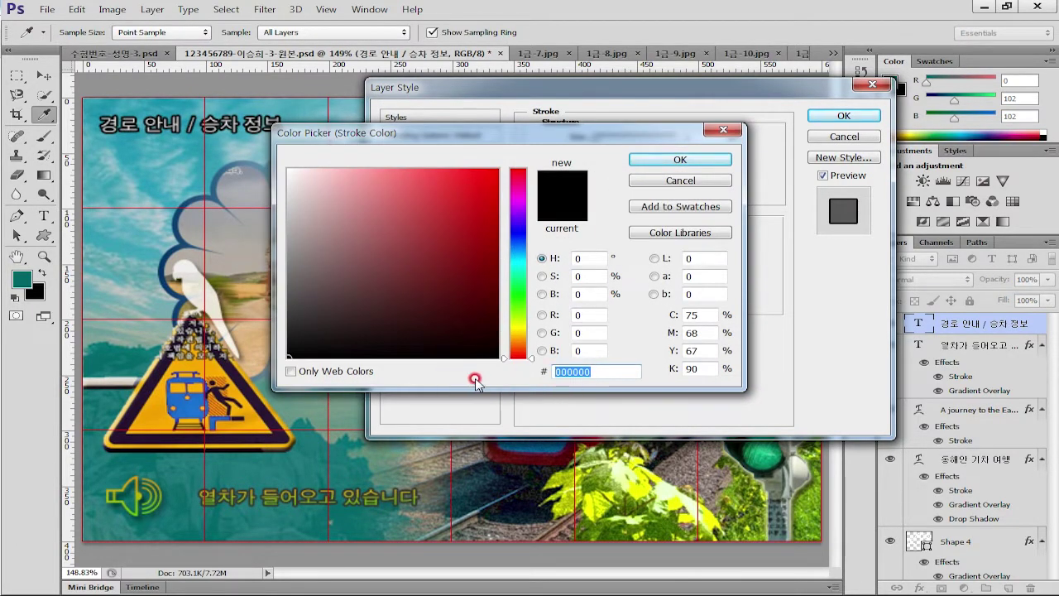
text(66)
text(6633)
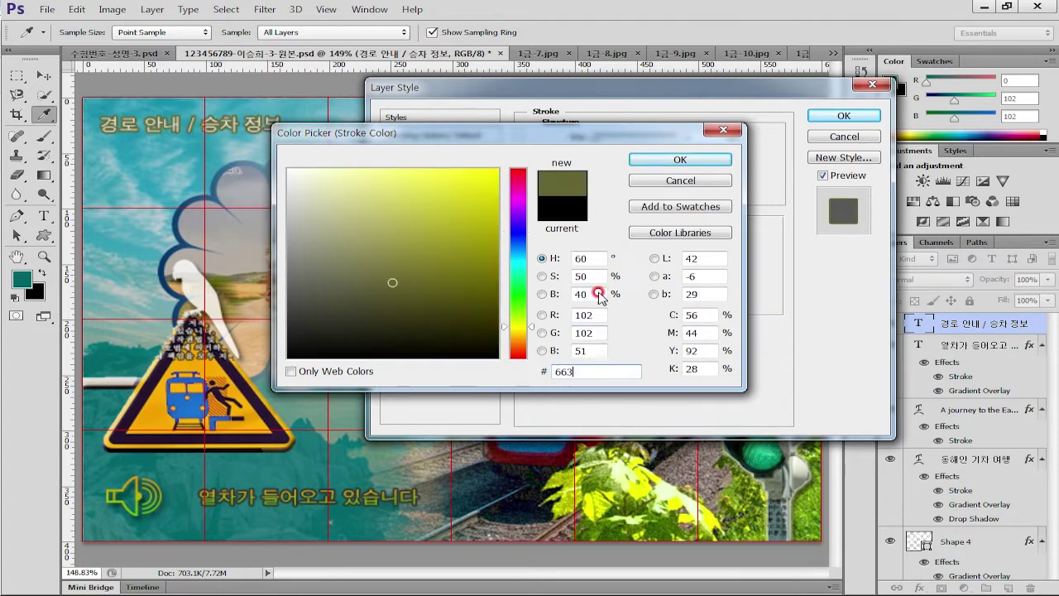
click(680, 160)
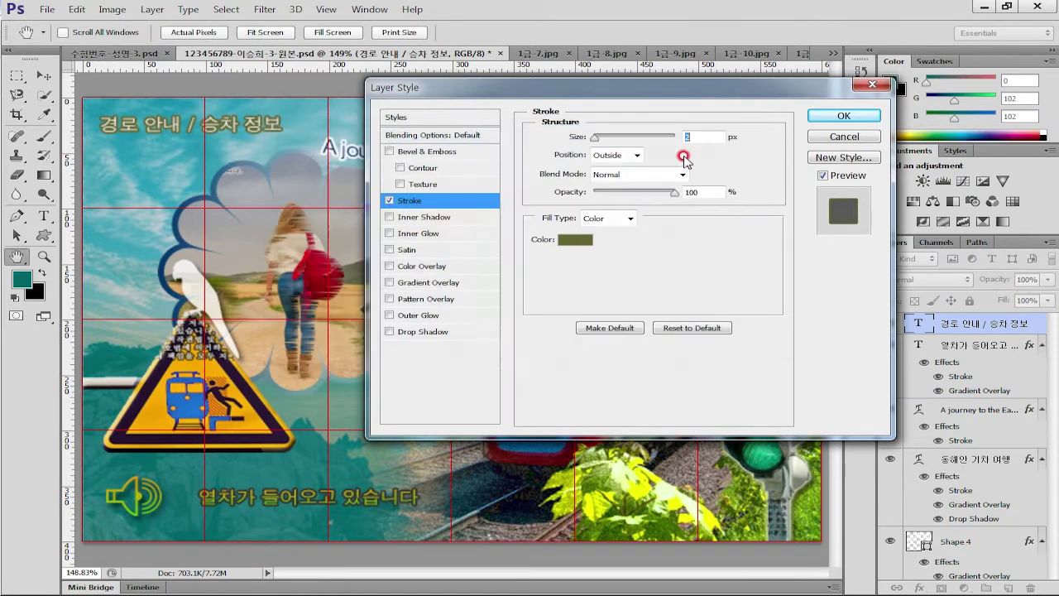
click(845, 116)
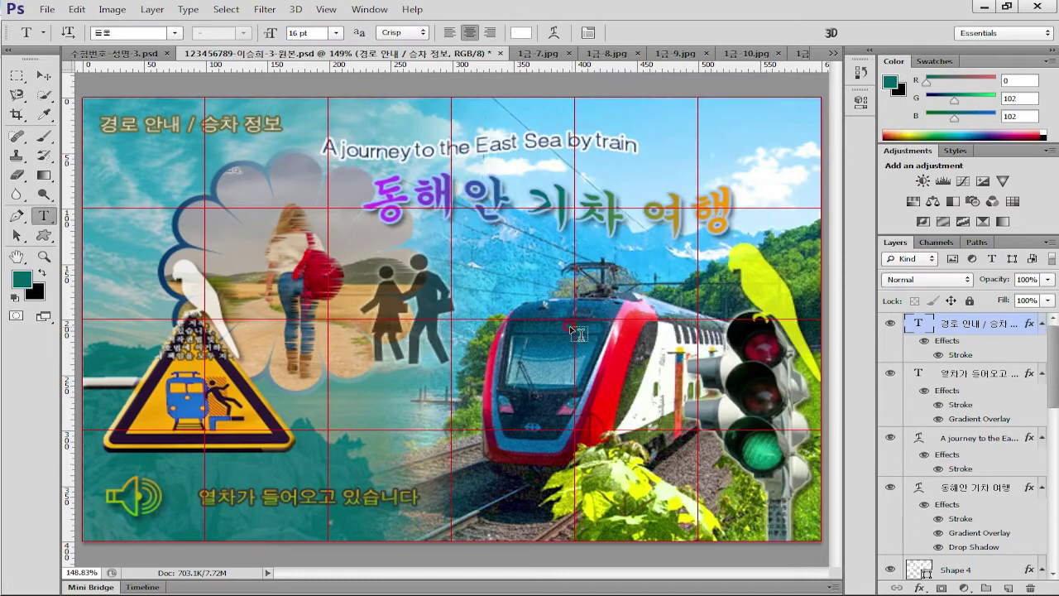
click(44, 76)
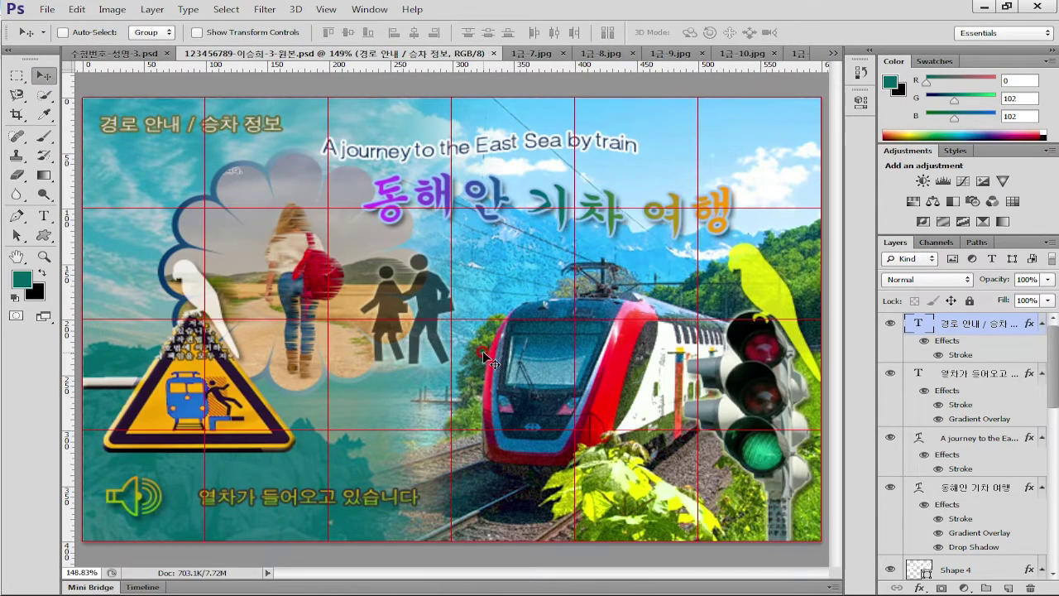
Save the poster as a JPEG with the -원본 suffix removed from its name
click(47, 9)
click(70, 188)
click(617, 405)
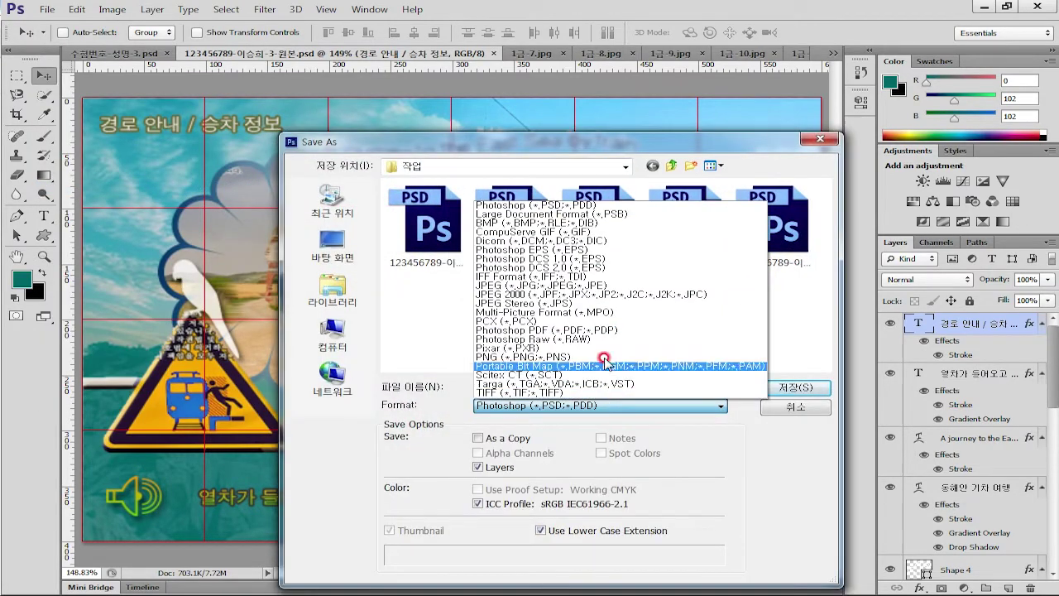
click(553, 285)
double_click(563, 381)
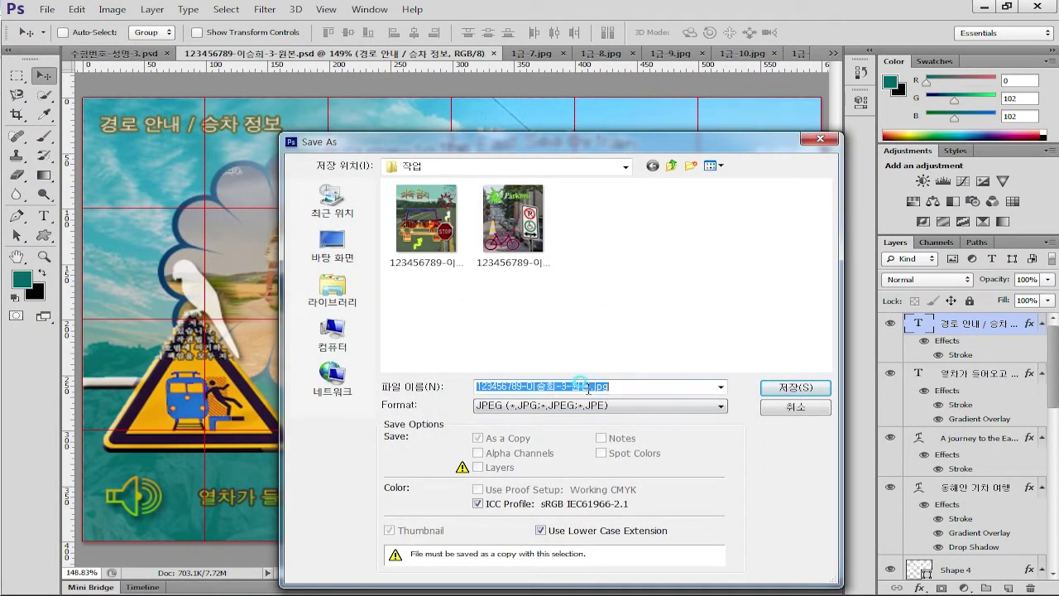
drag(562, 383, 646, 387)
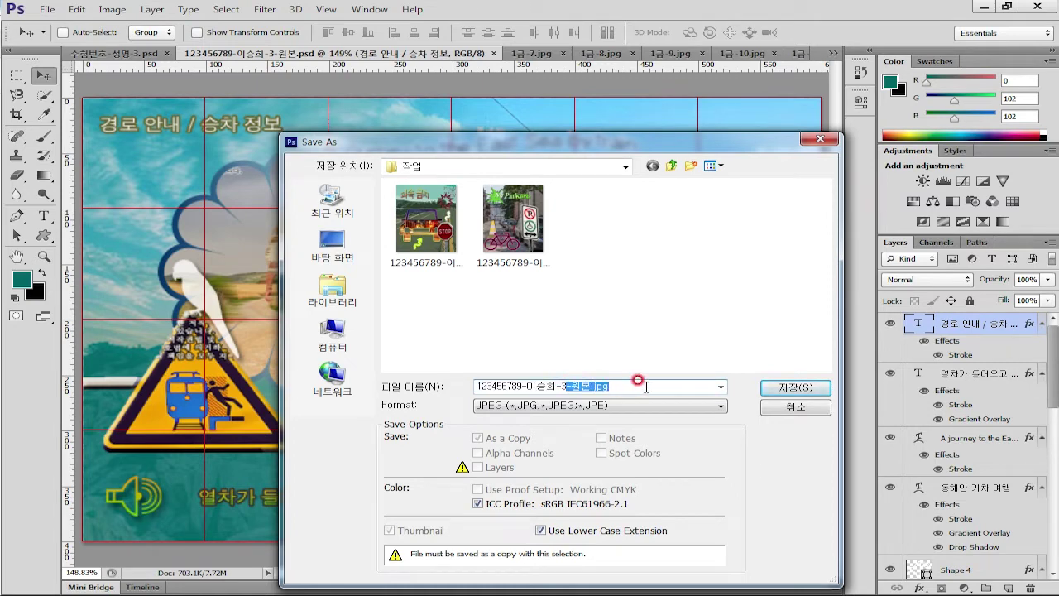
key(BackSpace)
click(798, 391)
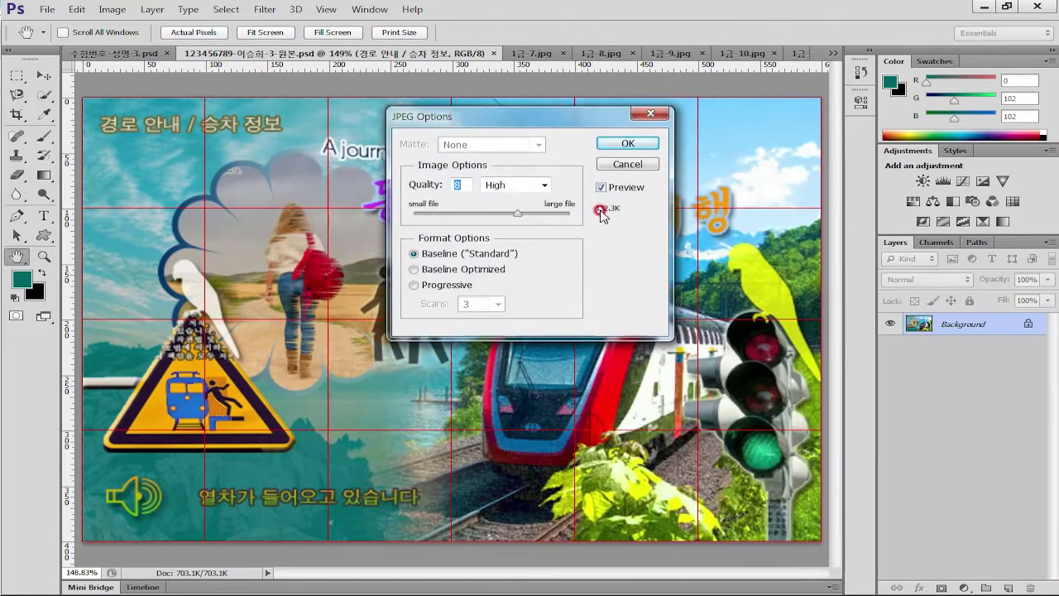
Set the JPEG quality to Maximum 12 and confirm
drag(517, 213, 571, 212)
click(631, 144)
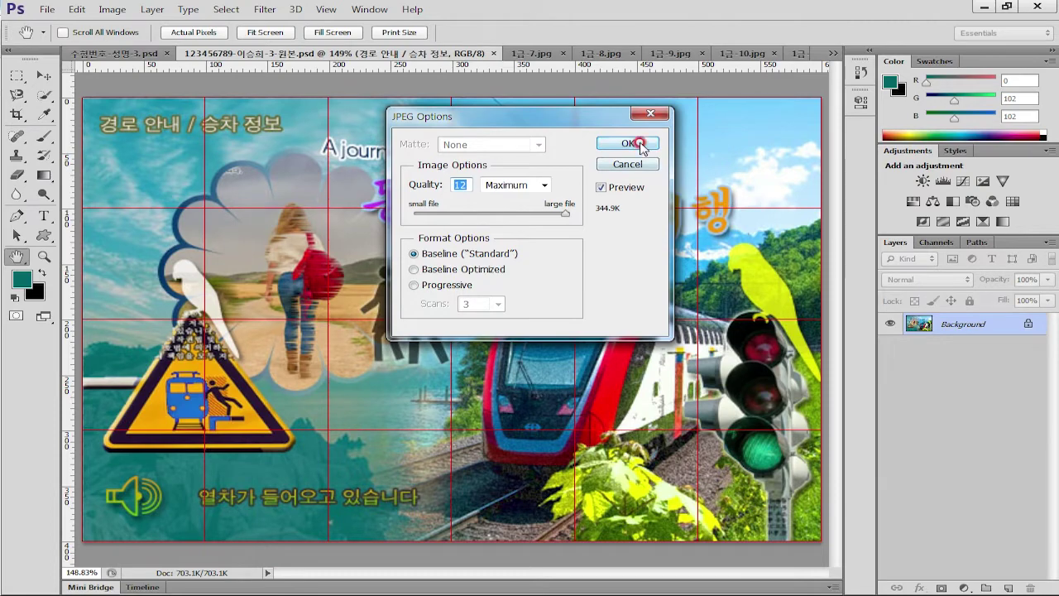
key(v)
key(ctrl+z)
click(103, 9)
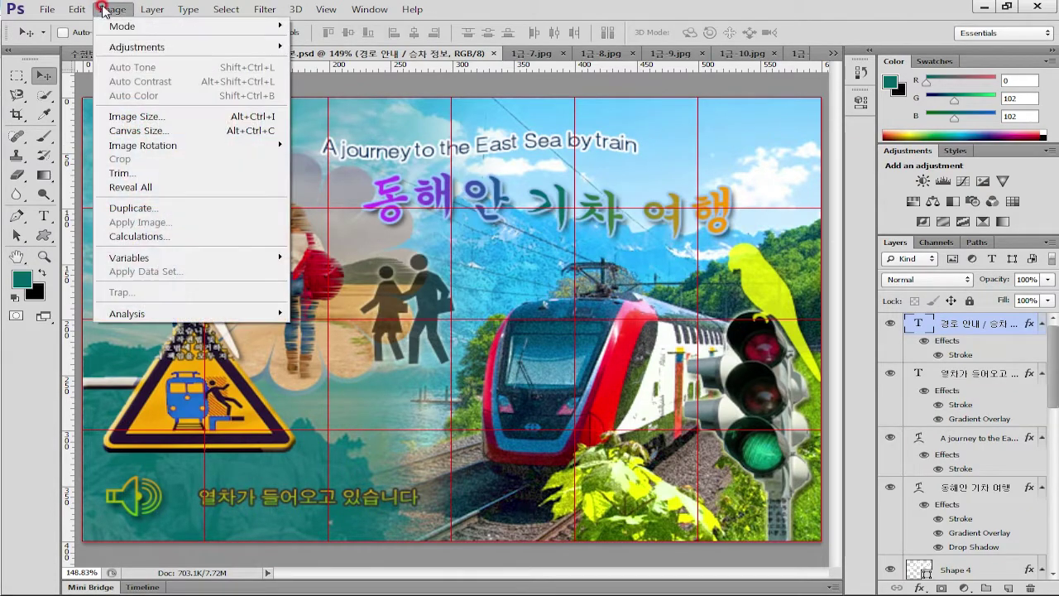
Resize the image to 60 × 40 pixels in Image Size
click(124, 116)
double_click(442, 163)
text(60)
click(668, 137)
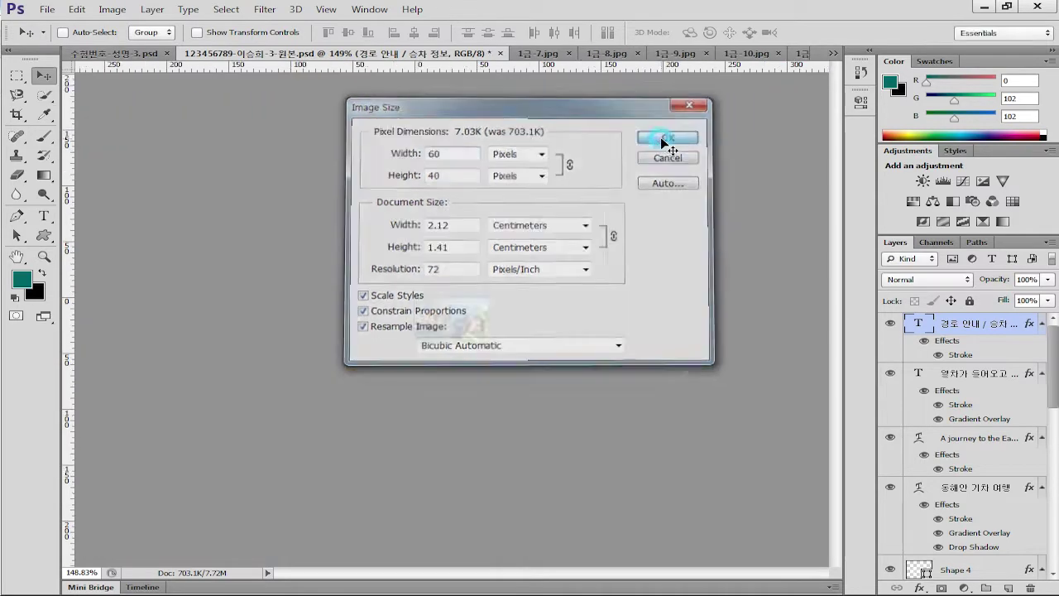
Save the reduced image as a PSD without the -원본 suffix, keeping Maximize Compatibility
click(47, 9)
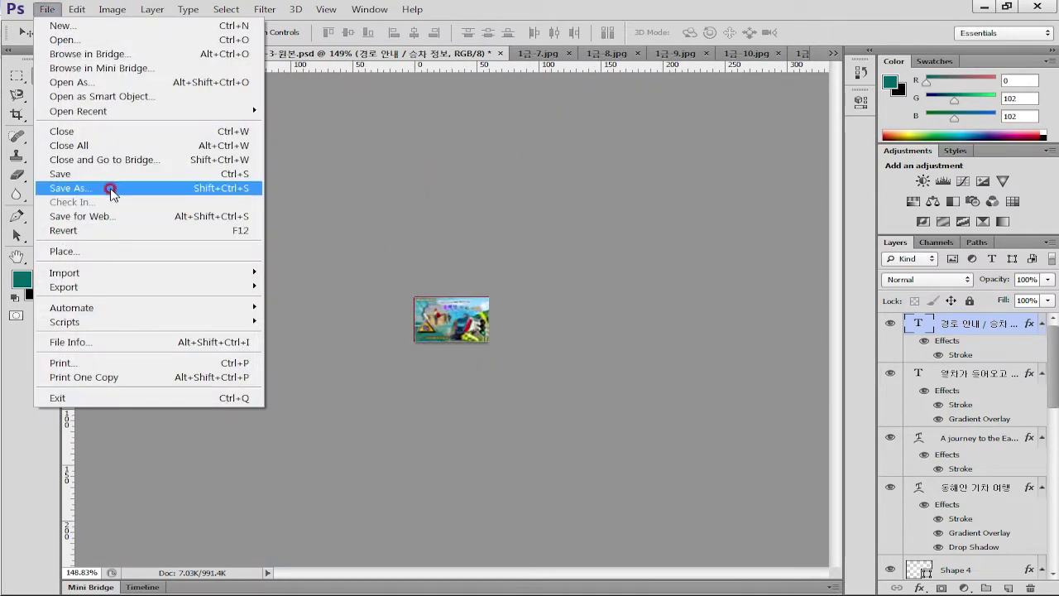
click(112, 190)
click(562, 383)
drag(564, 385, 674, 384)
key(BackSpace)
click(700, 340)
click(794, 387)
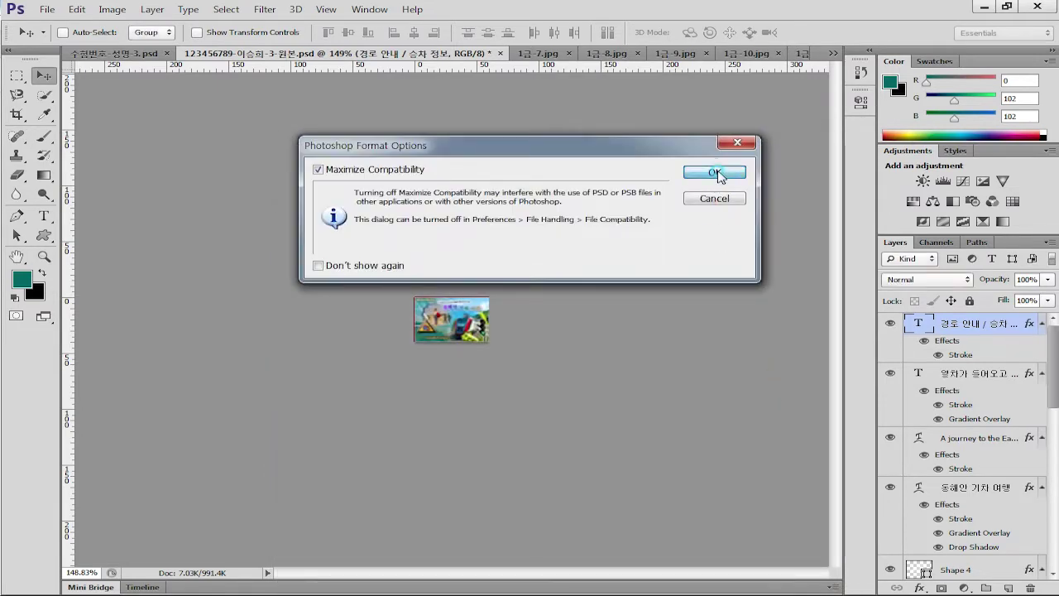
click(710, 173)
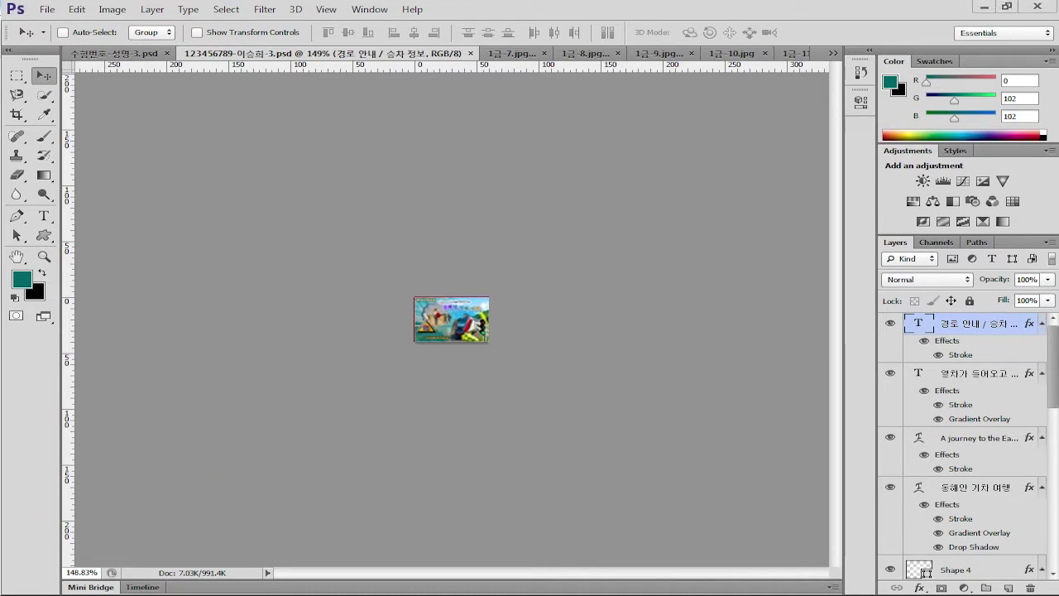
key(alt+Tab)
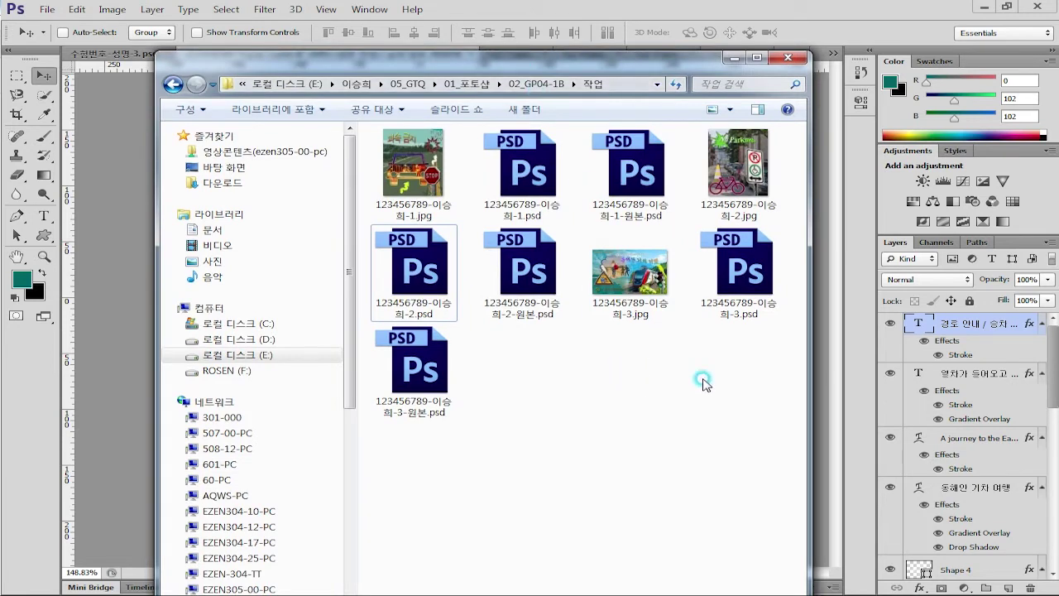
Select the saved -3.psd and -3.jpg in the 작업 folder and check the JPG's size
click(765, 266)
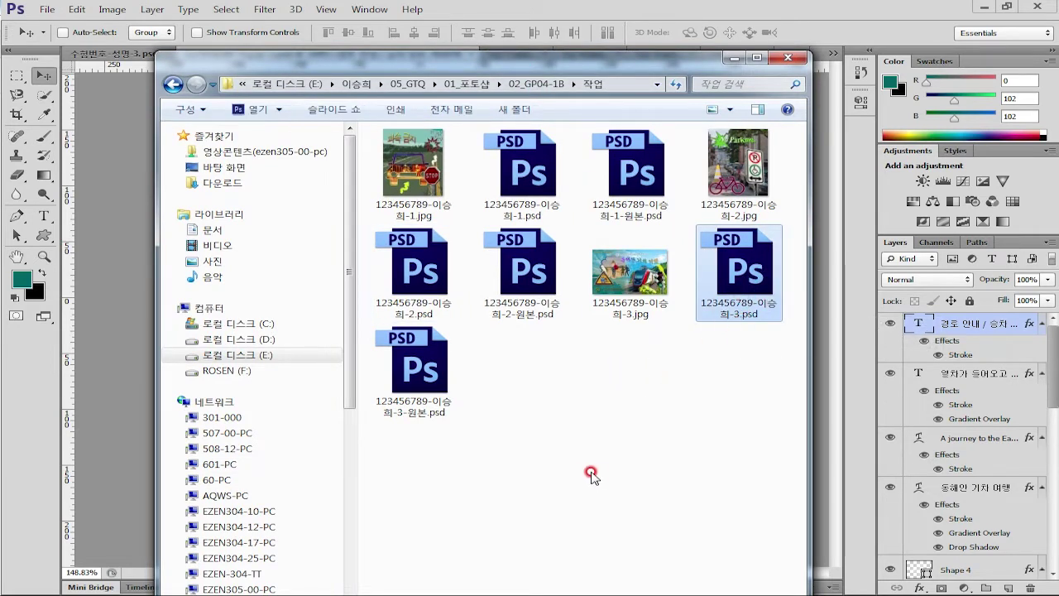
click(635, 281)
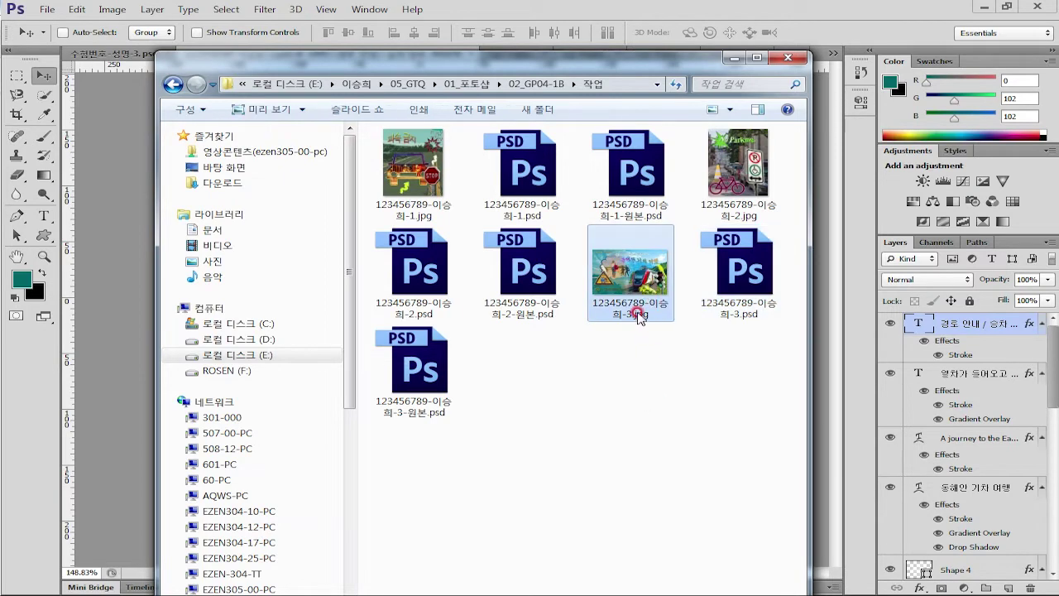
mouse_move(637, 313)
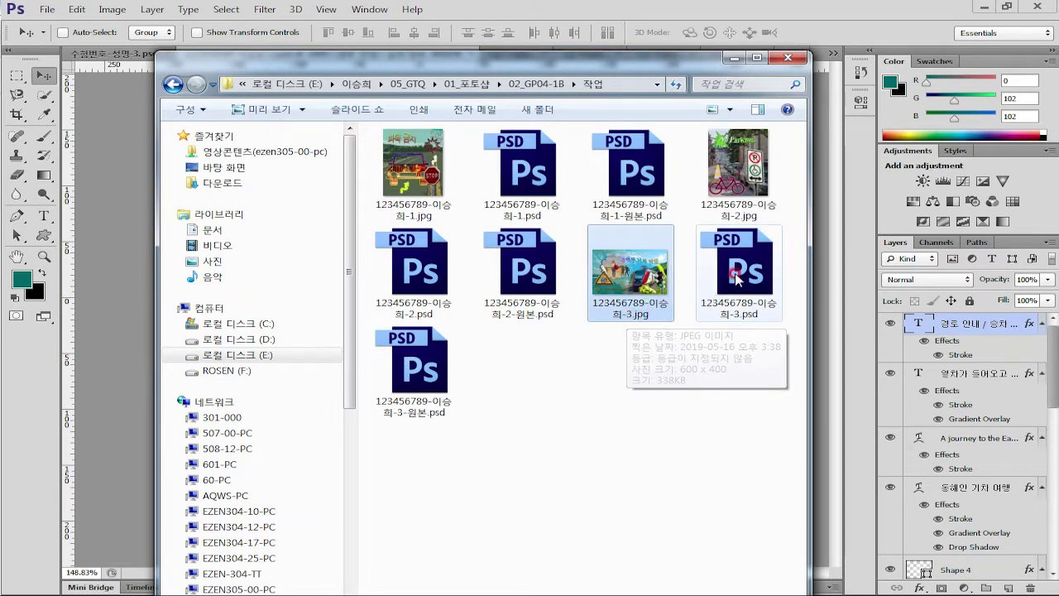